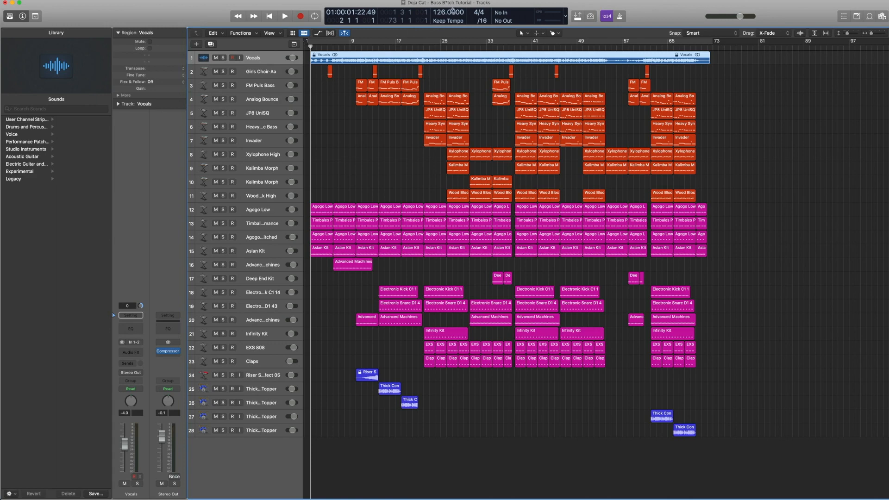
- Play the whole arrangement from the beginning past the end of the Vocals region and stop playback
drag(319, 73, 703, 465)
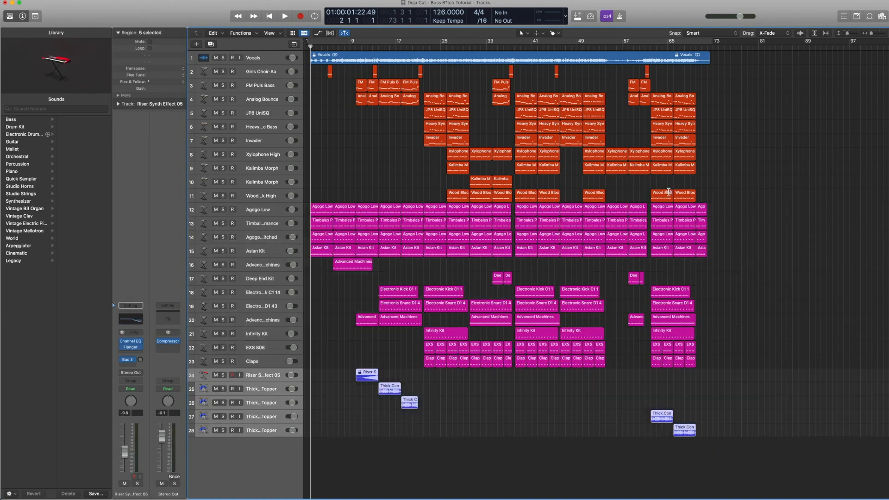
click(673, 61)
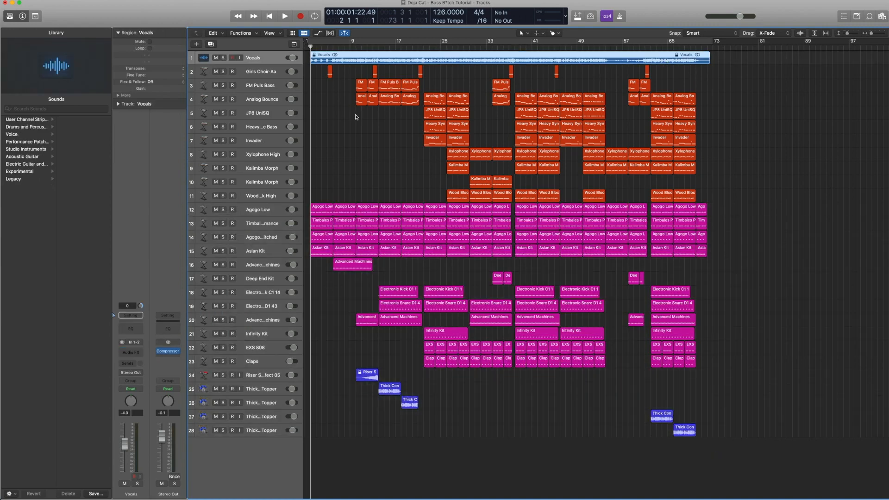
key(space)
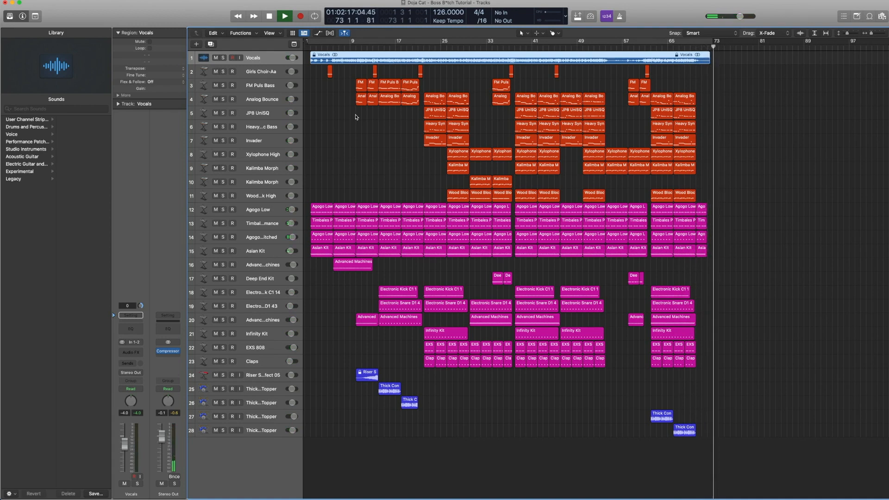
key(space)
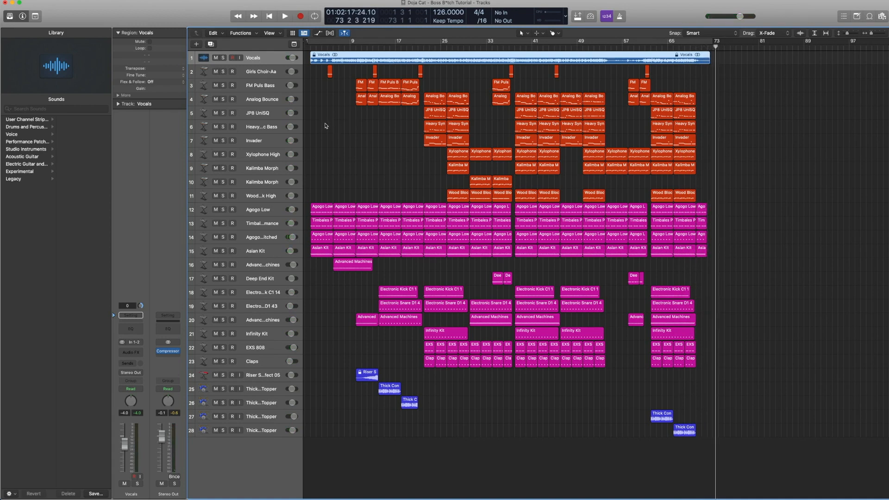
click(324, 126)
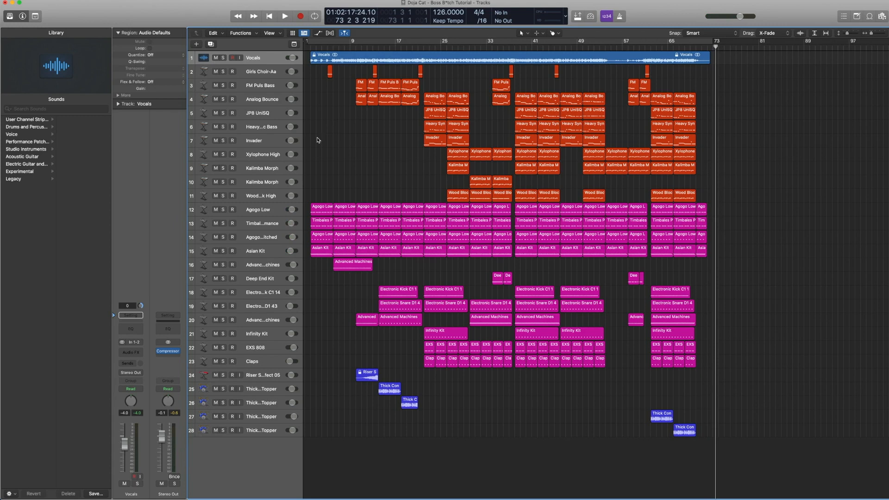
- Play the first regions of Agogo Low, Timbales Performance, Agogo Low pitched and Asian Kit in solo
click(261, 211)
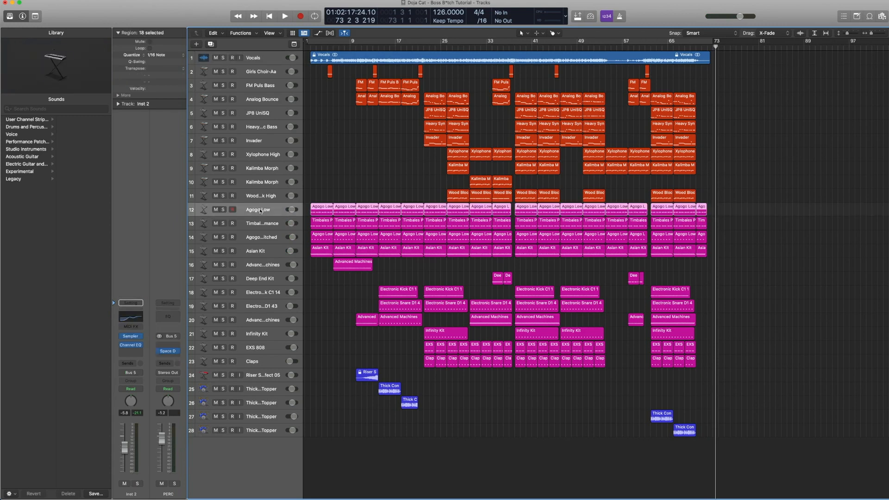
drag(324, 278, 326, 189)
key(ctrl+s)
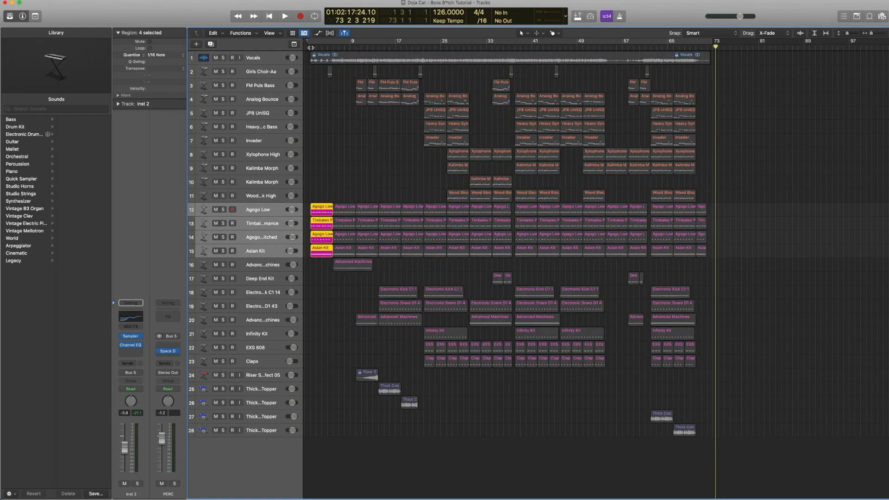
click(310, 48)
key(space)
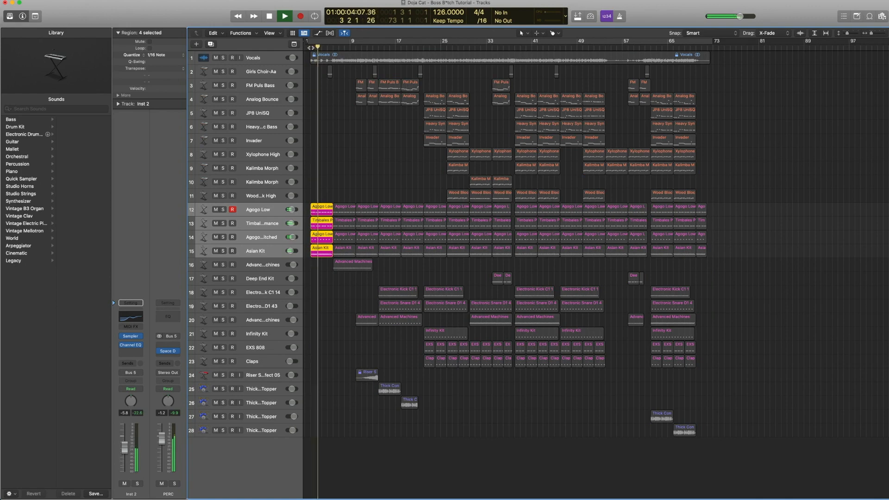
key(space)
key(ctrl+s)
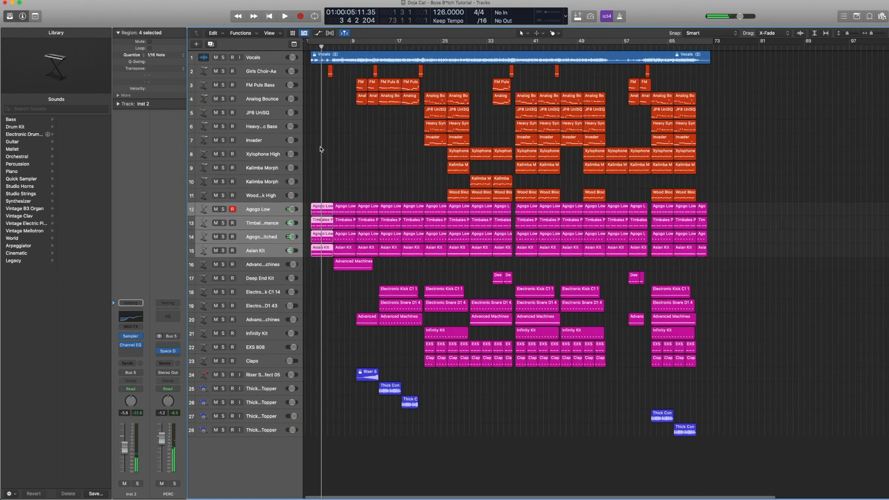
click(323, 273)
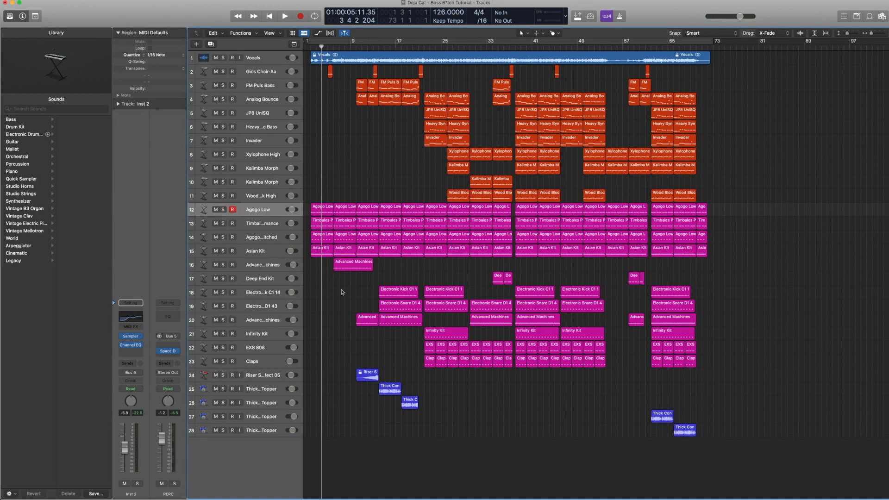
- Zoom in on the opening percussion regions and show the Agogo Low track's sampler preset in the Library
drag(361, 303, 310, 177)
click(408, 173)
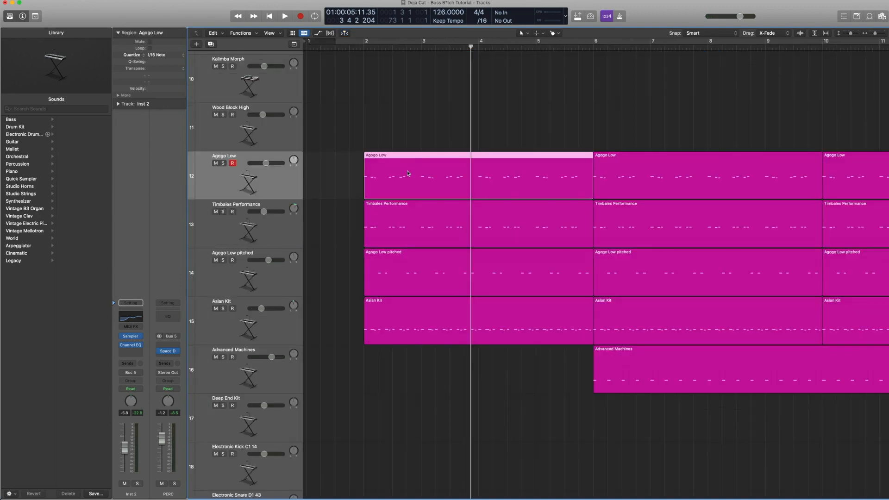
click(242, 177)
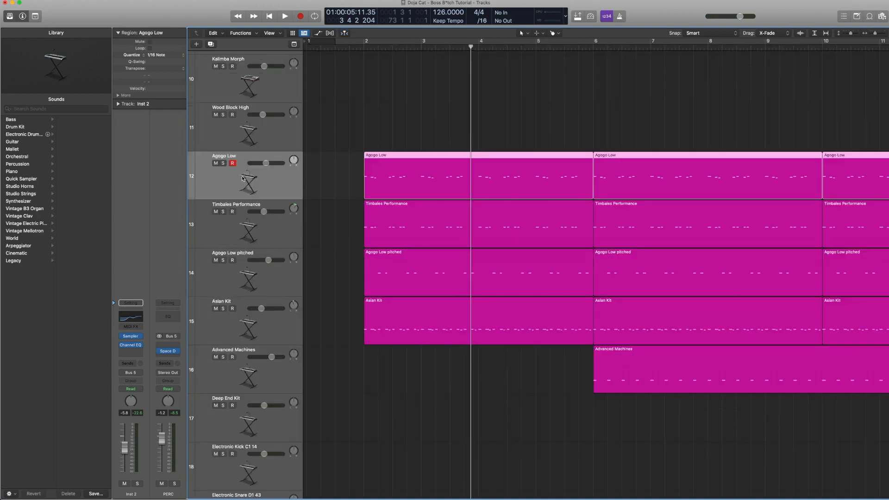
click(114, 337)
scroll(32, 152, left, 5)
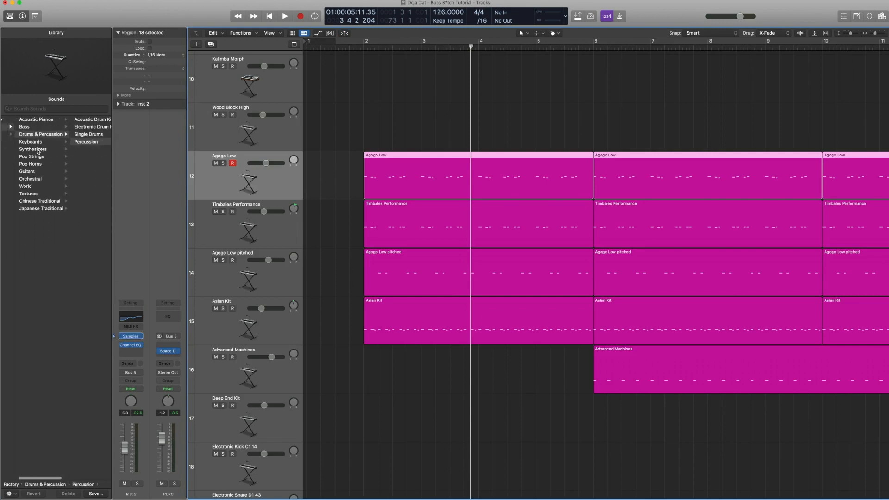
scroll(36, 150, right, 5)
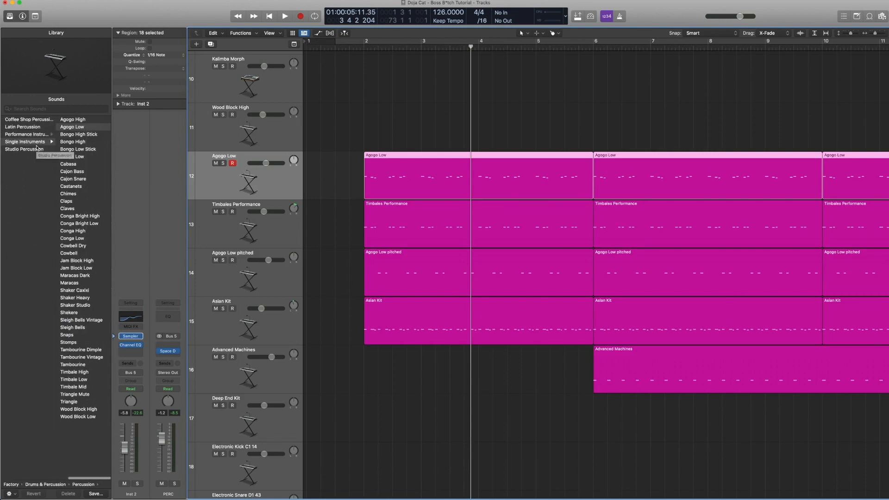
- Open the first Agogo Low region in the Piano Roll and play it in solo from just before bar 2
drag(380, 110, 393, 162)
key(ctrl+s)
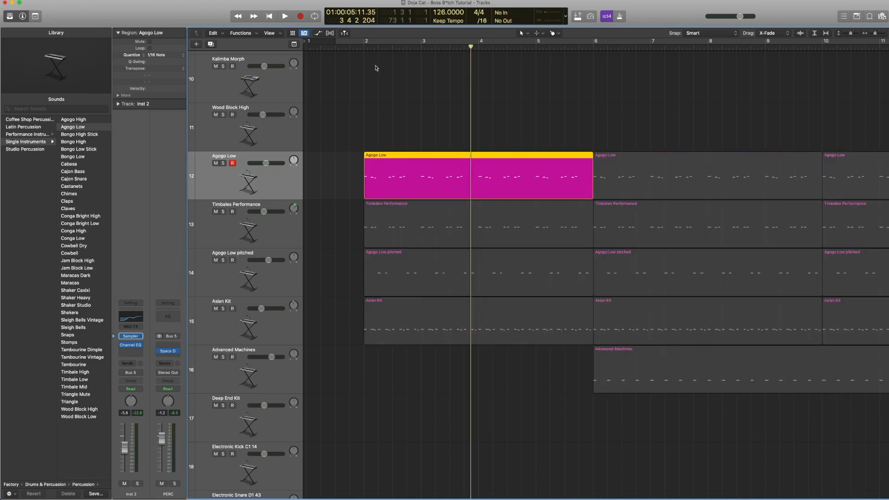
double_click(388, 159)
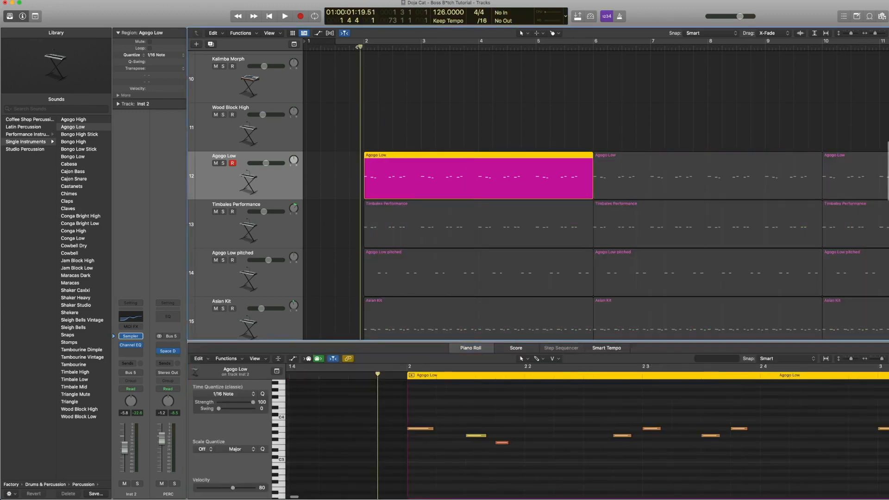
double_click(359, 46)
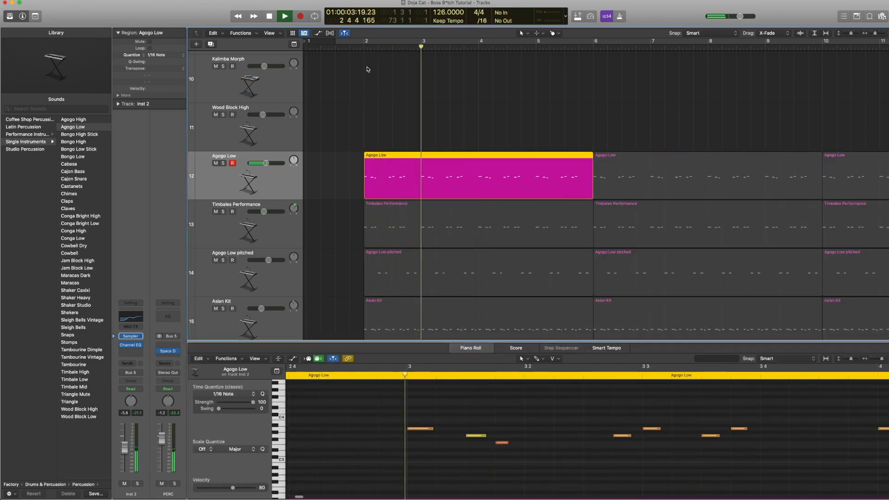
key(space)
key(ctrl+s)
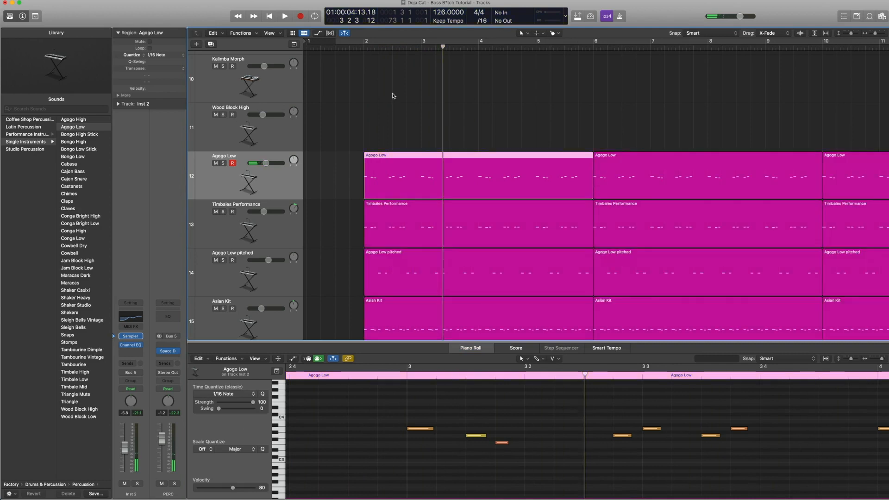
click(395, 128)
- Play the first Agogo Low region in solo with its Channel EQ bypassed, switching the EQ back on during playback
click(396, 165)
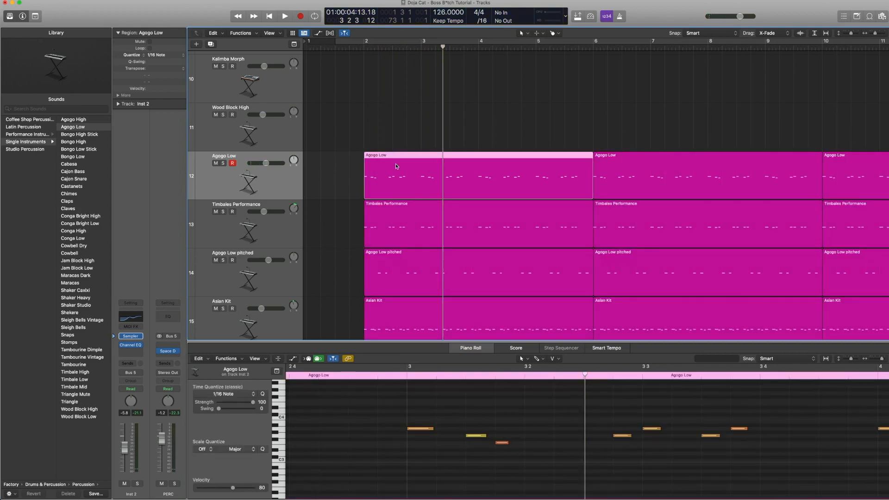
key(ctrl+s)
key(ctrl+s)
key(ctrl+s)
double_click(361, 48)
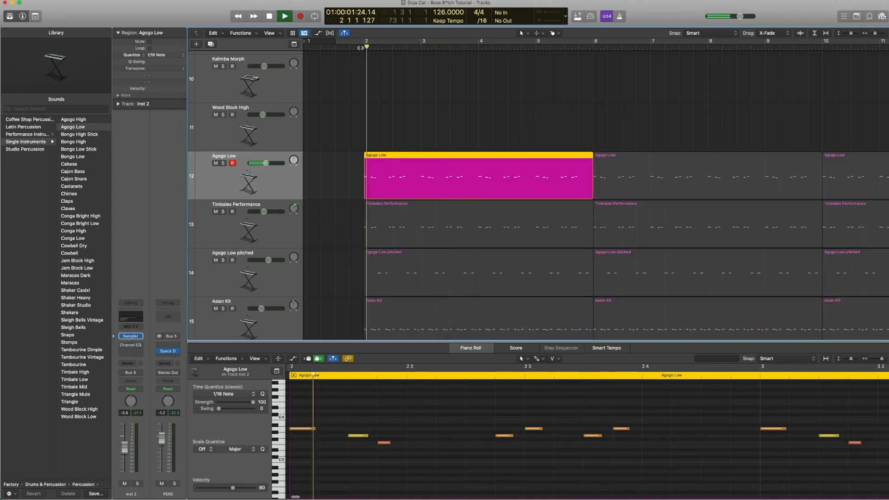
click(123, 346)
key(space)
- Inspect the Channel EQ curve on the Agogo Low track and close the plug-in window
click(131, 345)
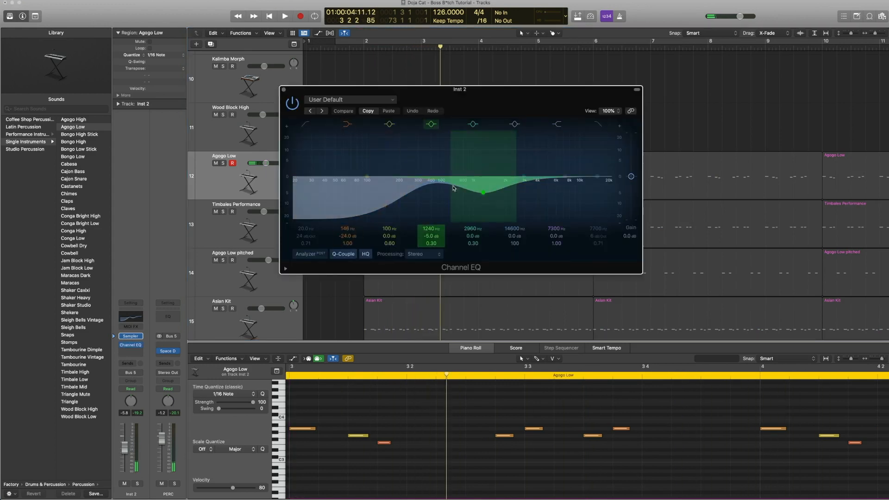
click(284, 90)
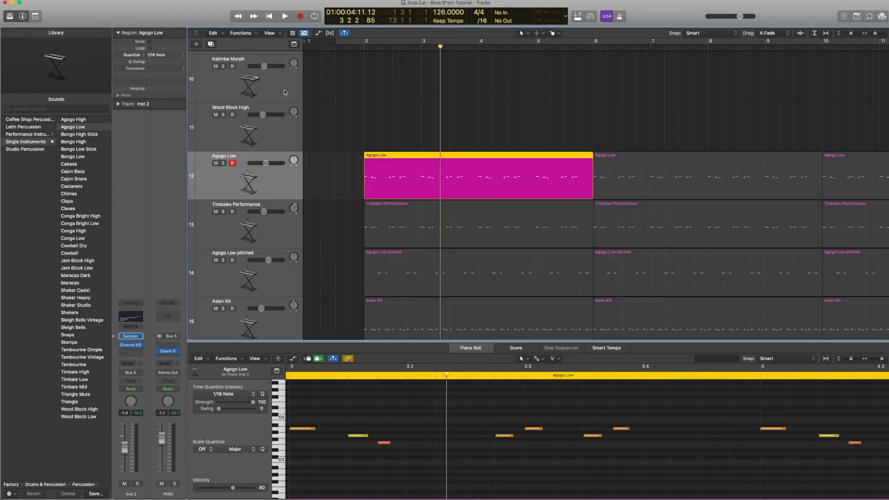
key(super+a)
- Show the Timbales Performance track's sampler preset in the Library and play its regions in solo
click(279, 241)
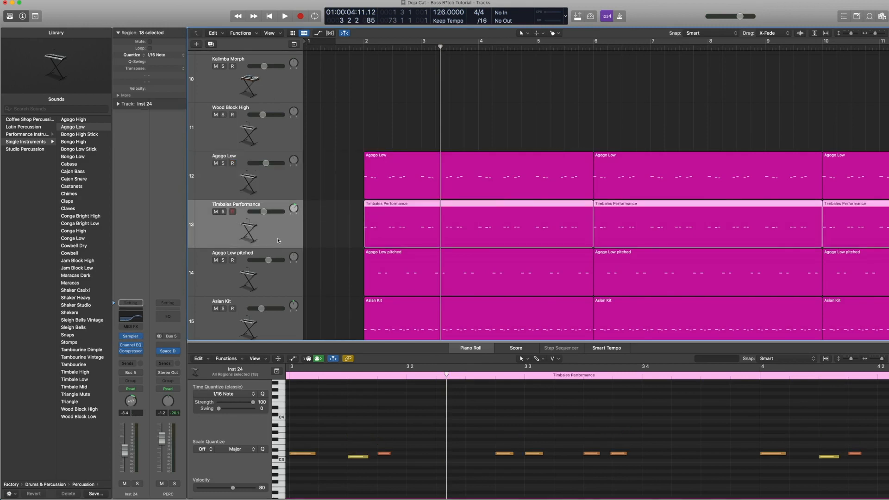
click(113, 338)
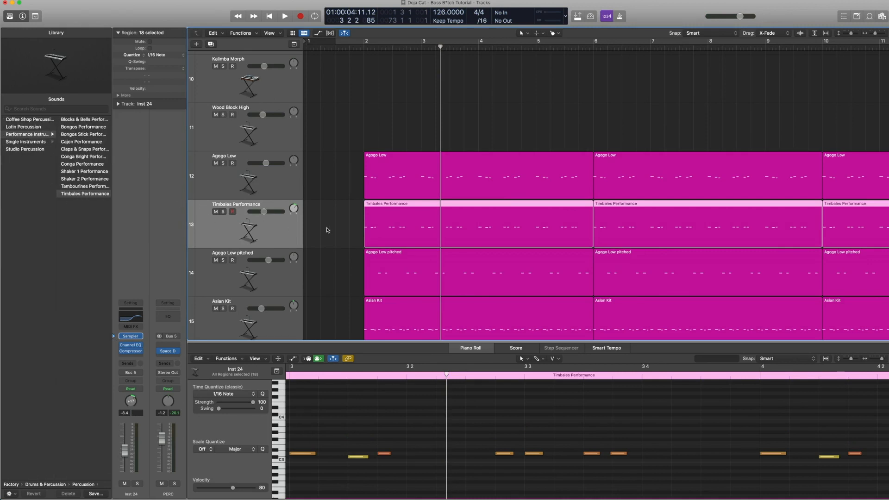
key(ctrl+s)
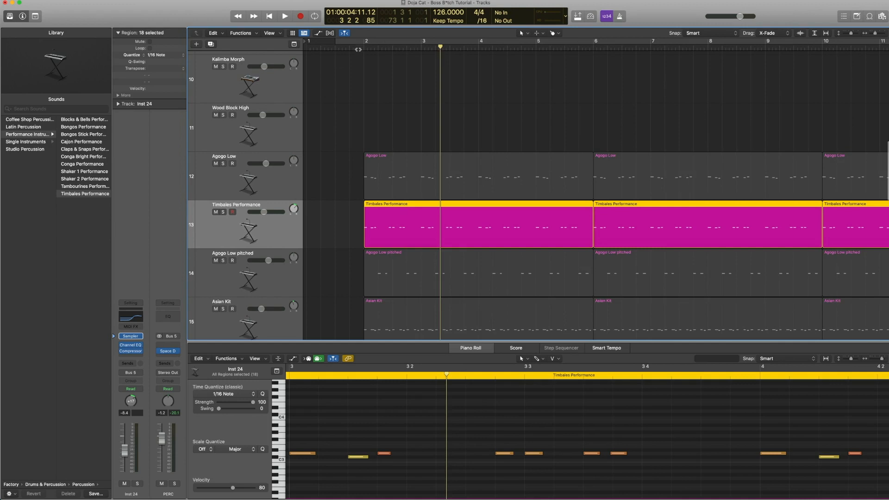
key(shift+Return)
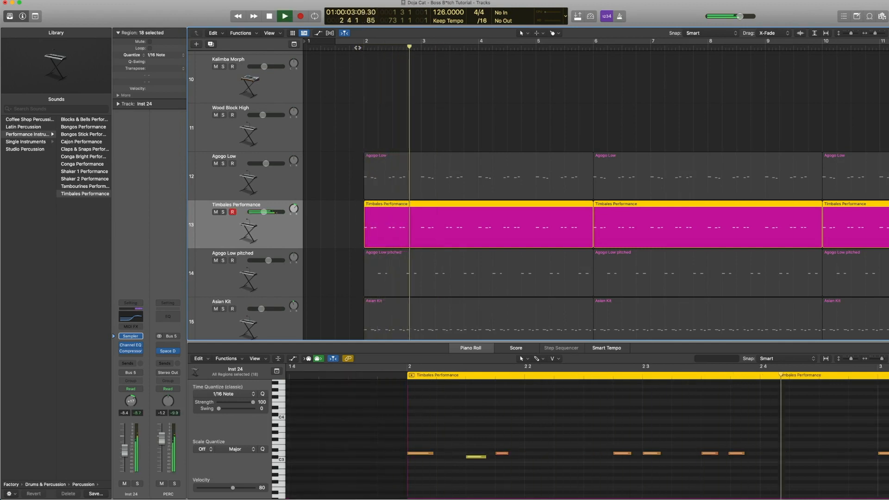
key(space)
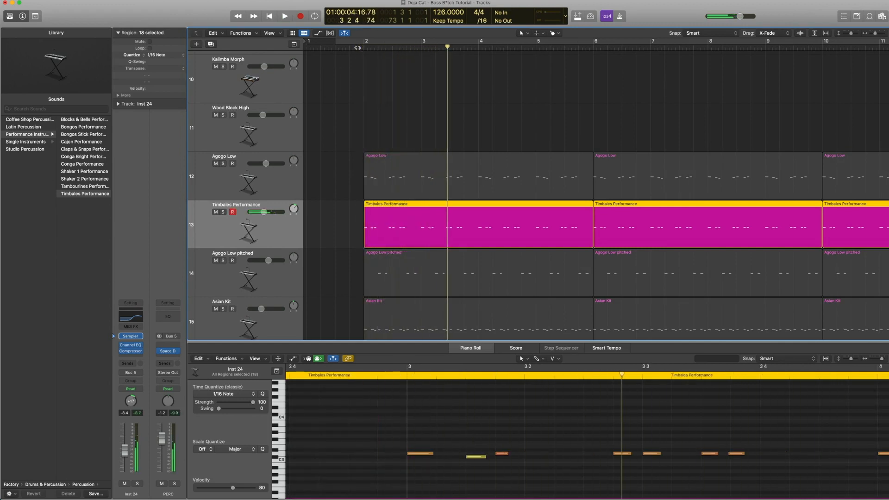
- Open the Timbales Performance track's Channel EQ and Compressor and arrange the Compressor window below the EQ
mouse_move(122, 347)
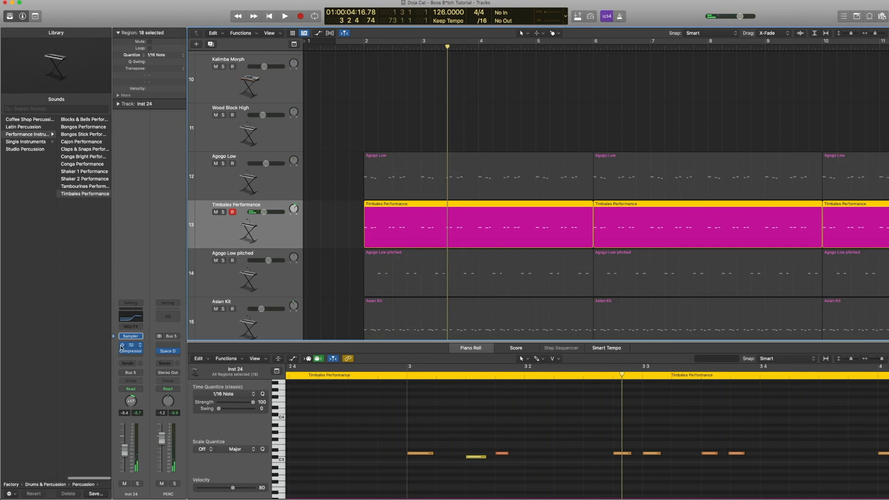
click(122, 345)
click(122, 345)
click(129, 347)
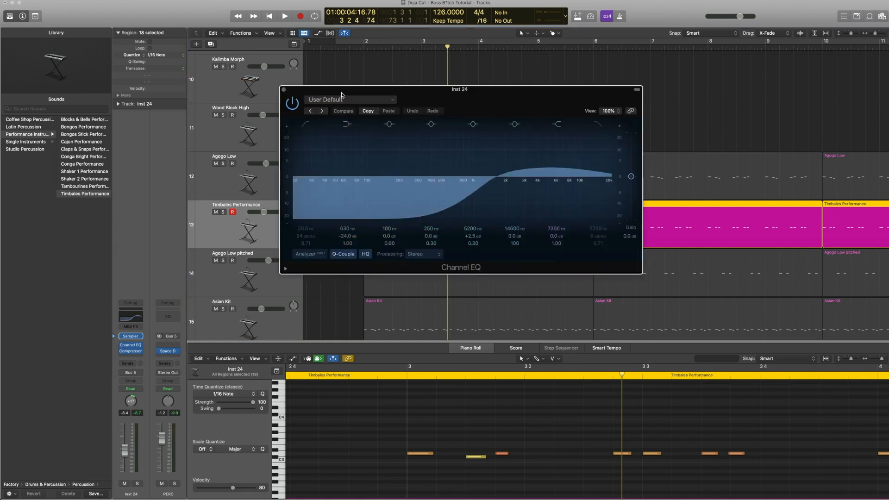
drag(345, 94, 80, 31)
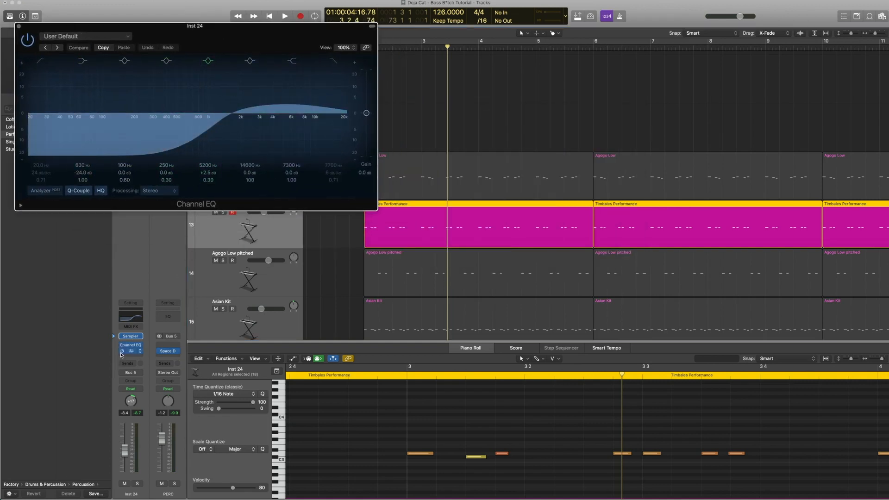
key(super+w)
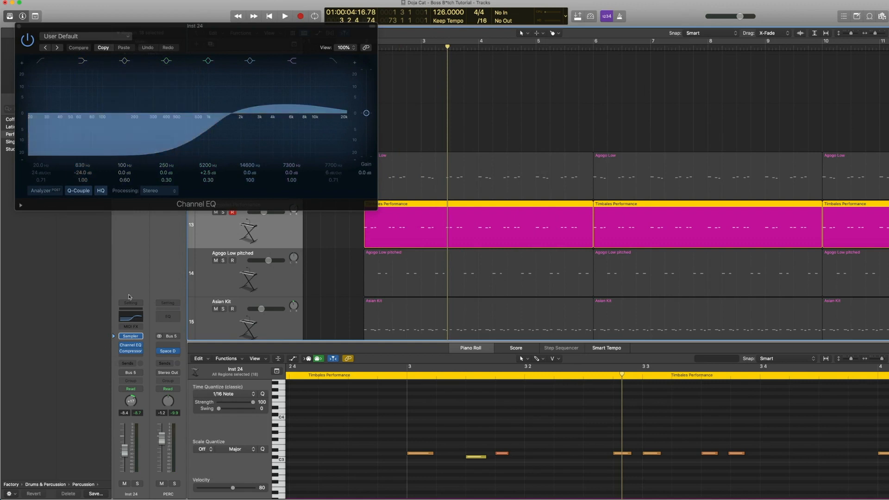
click(131, 354)
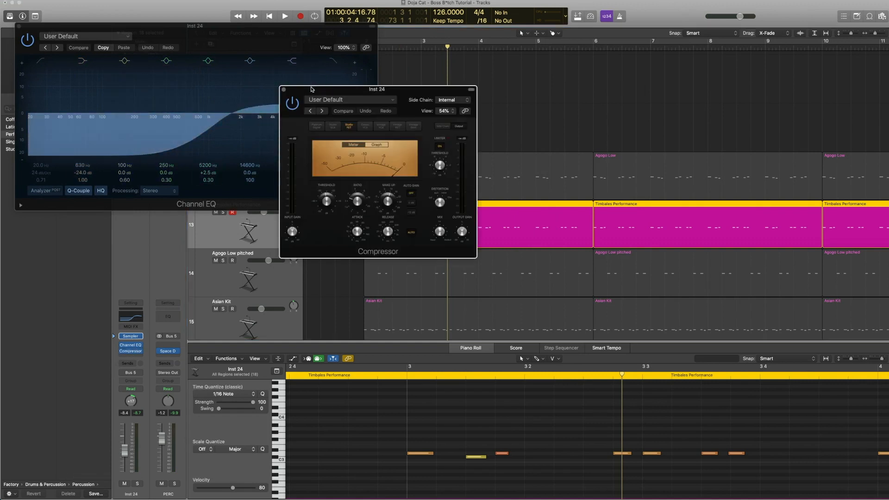
drag(314, 91, 53, 263)
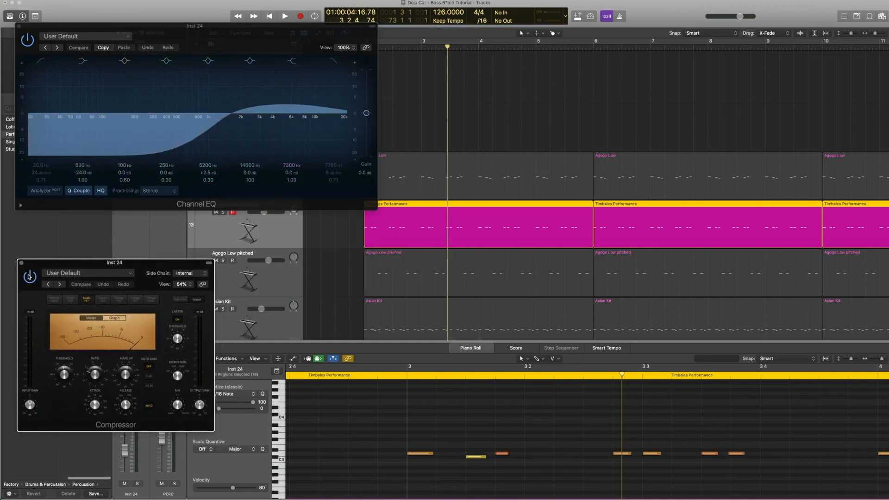
- Bypass the Timbales Performance Channel EQ, set a cycle range over bars 2 to 4 and play the loop without effects
click(27, 40)
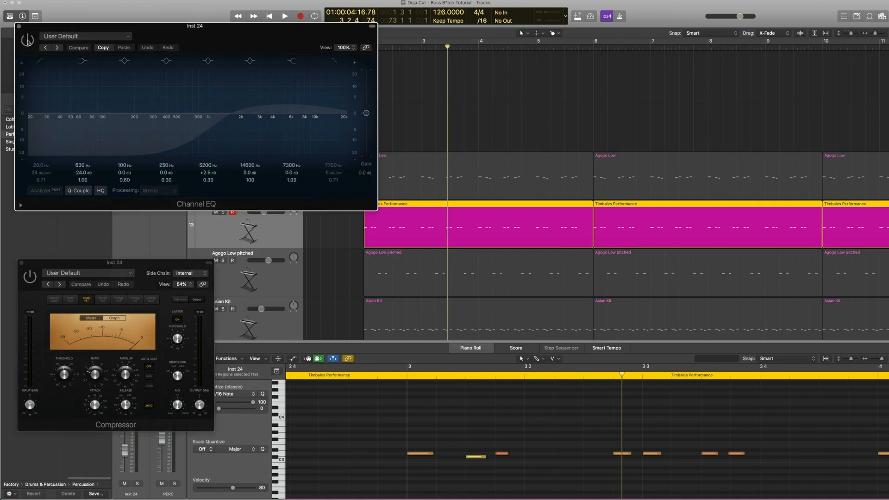
click(398, 44)
drag(339, 34, 314, 35)
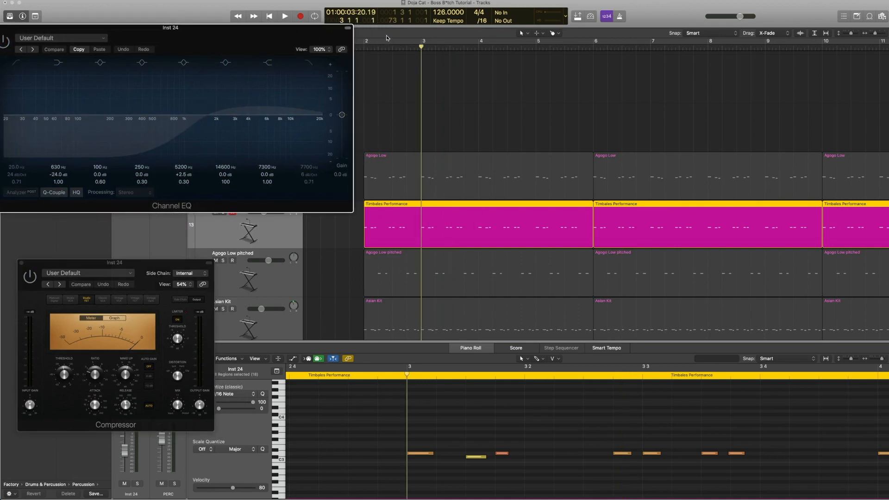
drag(367, 43, 472, 42)
key(space)
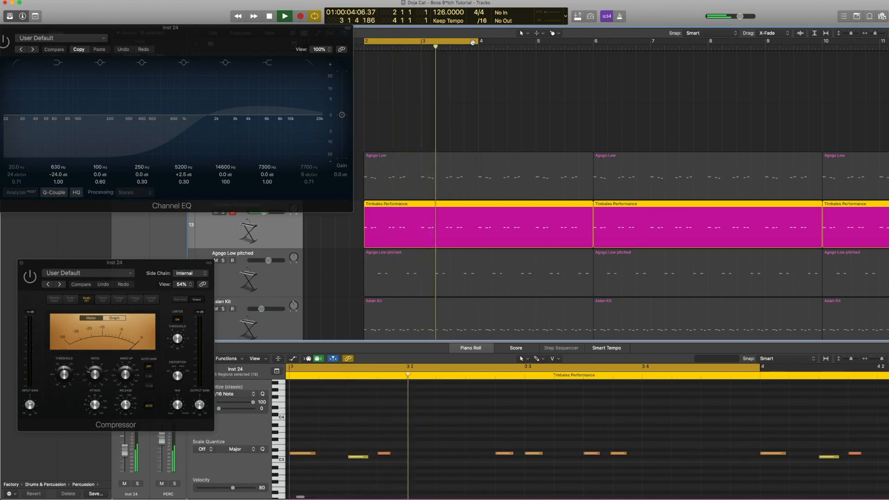
- Switch the Timbales Performance Channel EQ back on during playback and close its window
drag(188, 33, 231, 31)
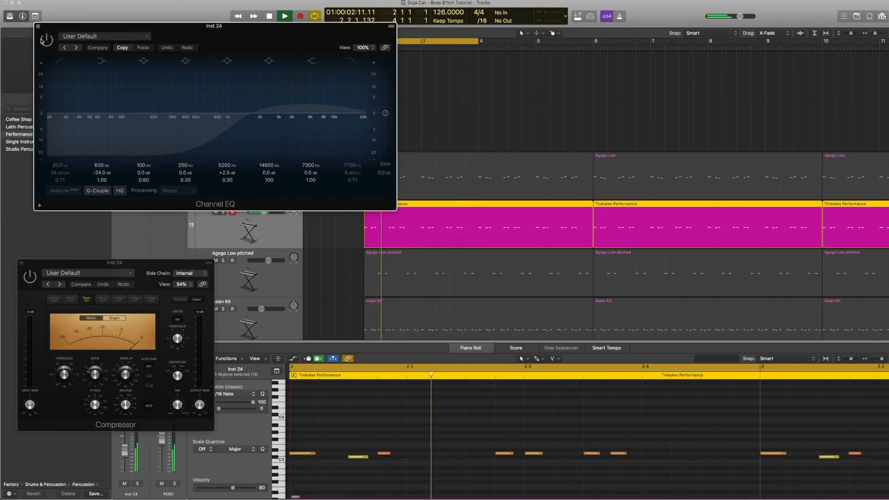
click(47, 40)
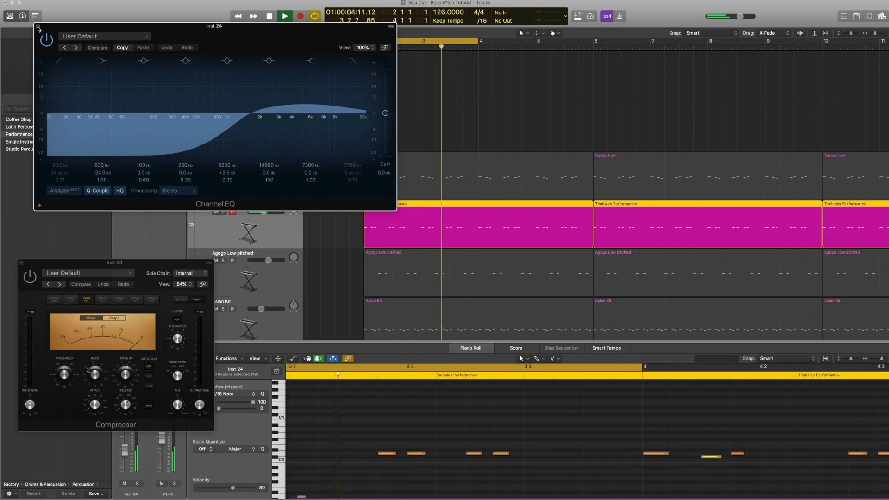
click(38, 26)
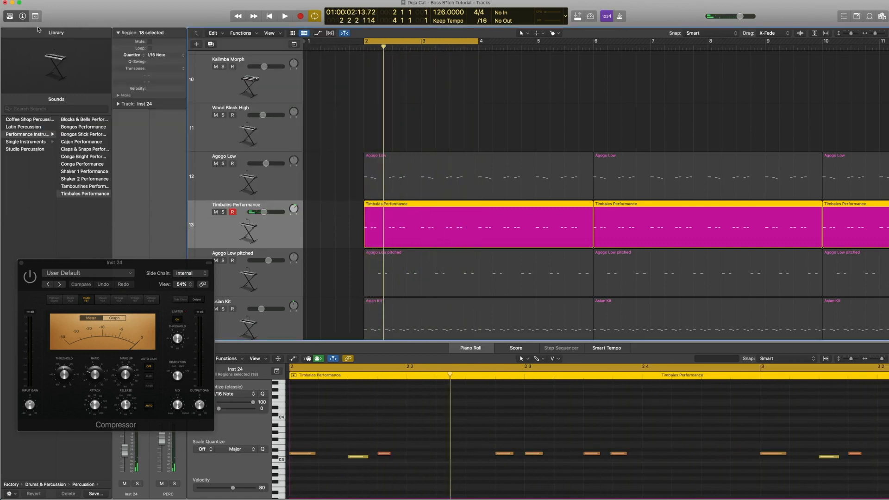
- Switch the Timbales Performance Compressor back on, audition the loop through it and close the plug-in window
click(30, 278)
key(space)
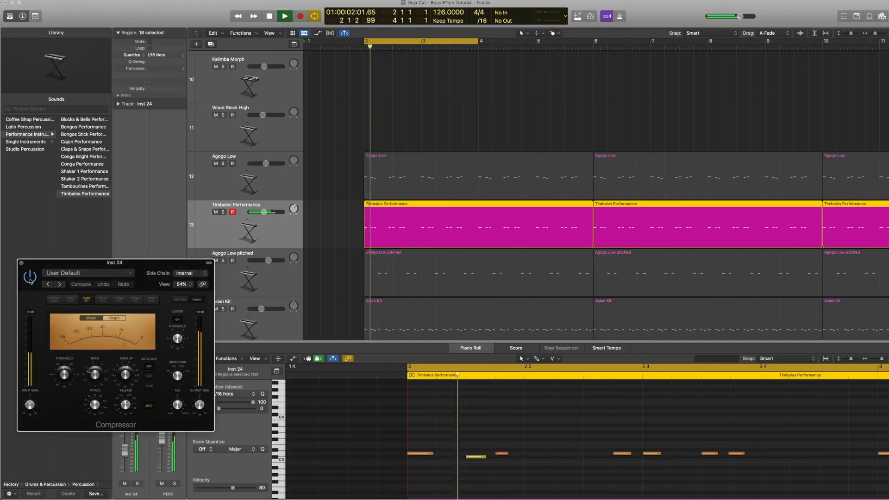
key(space)
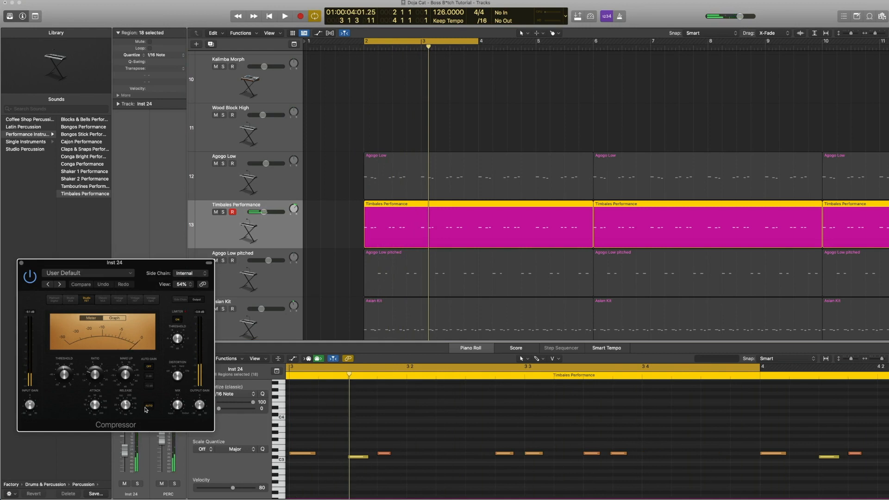
key(space)
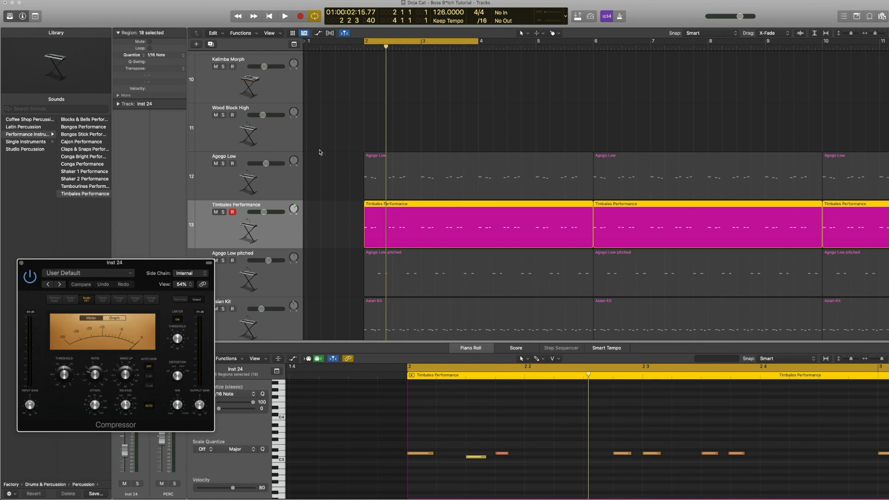
key(space)
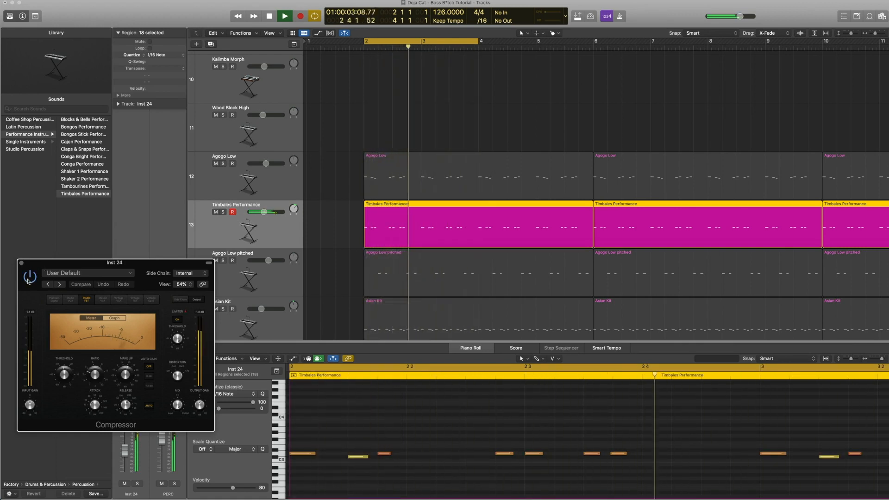
key(space)
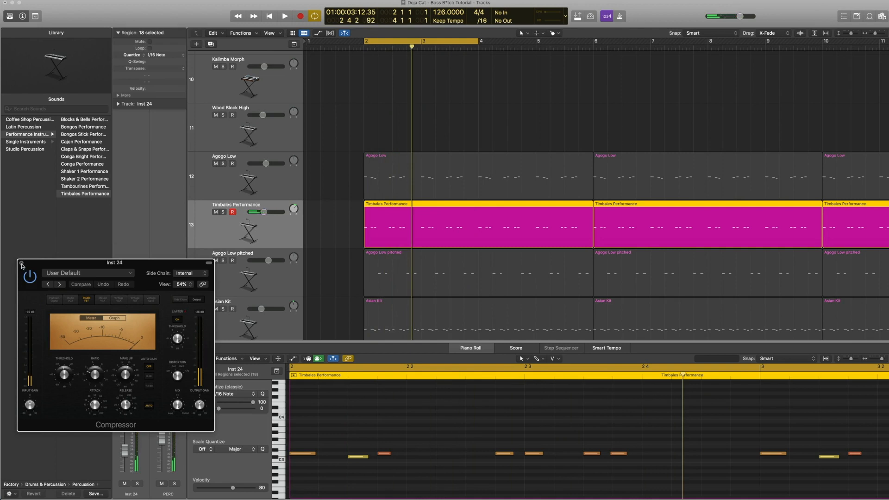
drag(22, 266, 51, 219)
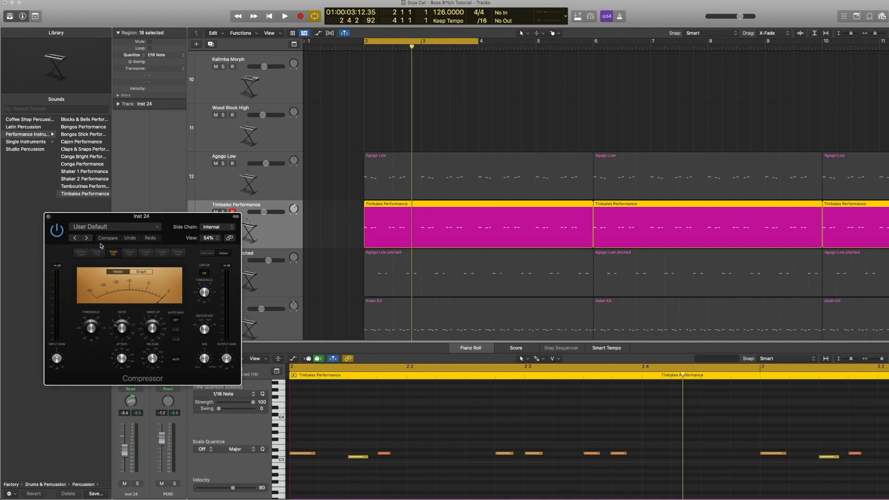
click(49, 217)
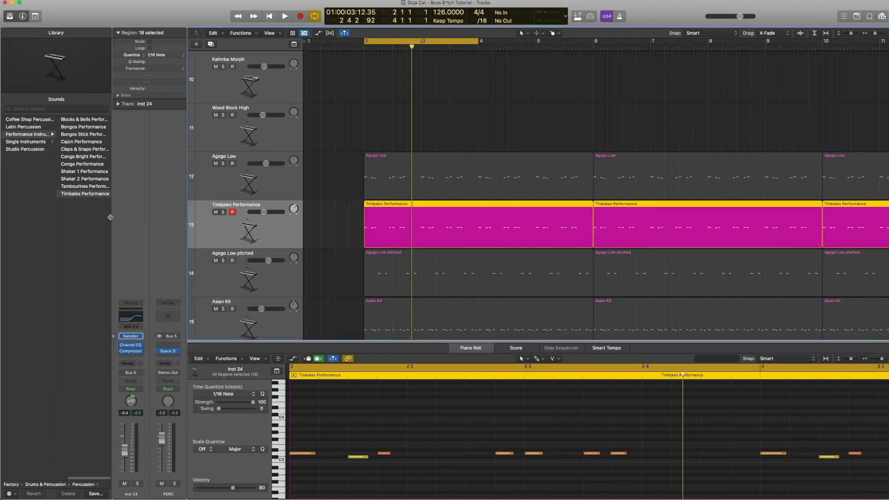
- Select the first Agogo Low and Timbales Performance regions and play them together in solo
drag(357, 154, 405, 223)
key(space)
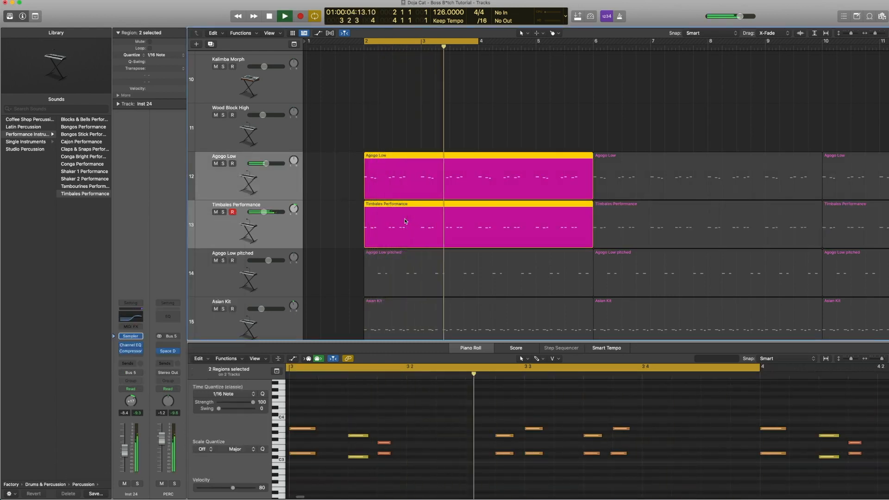
key(space)
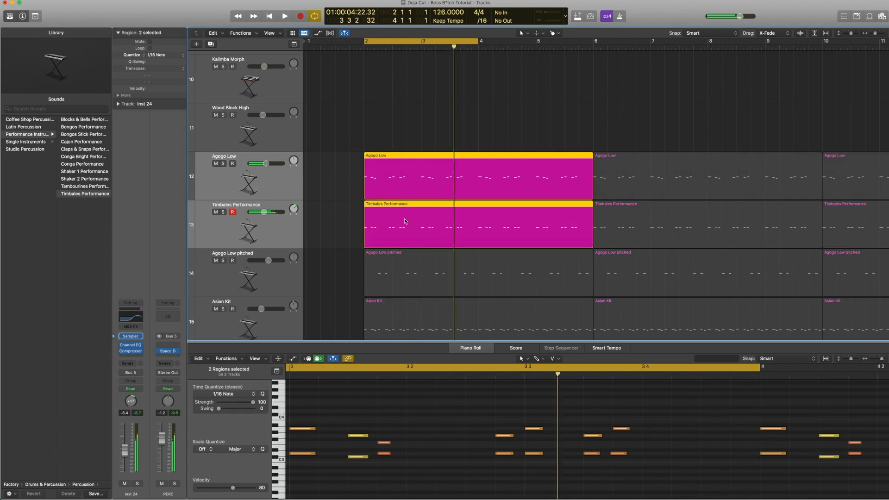
- Select the Agogo Low pitched track and show its Agogo Low sampler preset in the Library's Percussion Single Instruments
click(273, 284)
click(115, 334)
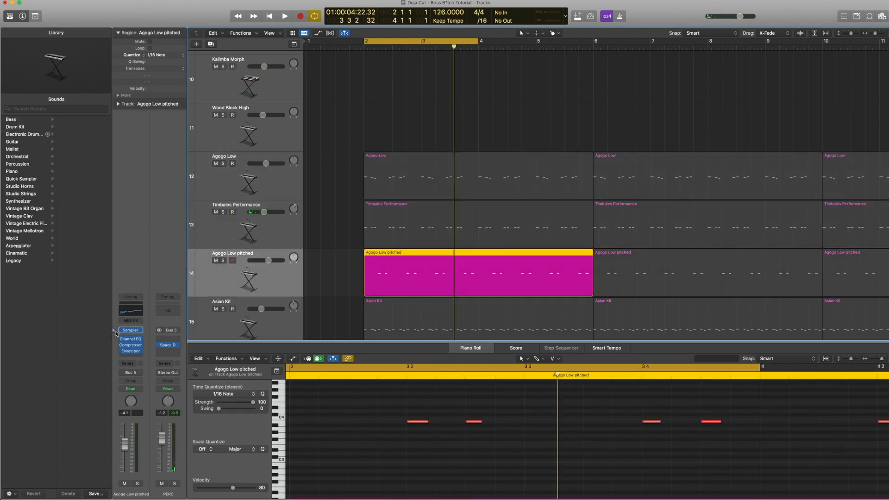
click(39, 135)
click(72, 142)
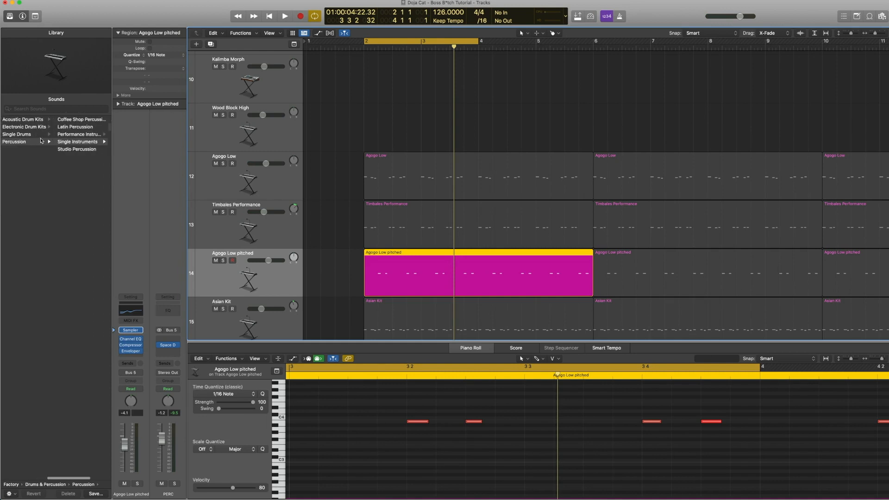
click(80, 141)
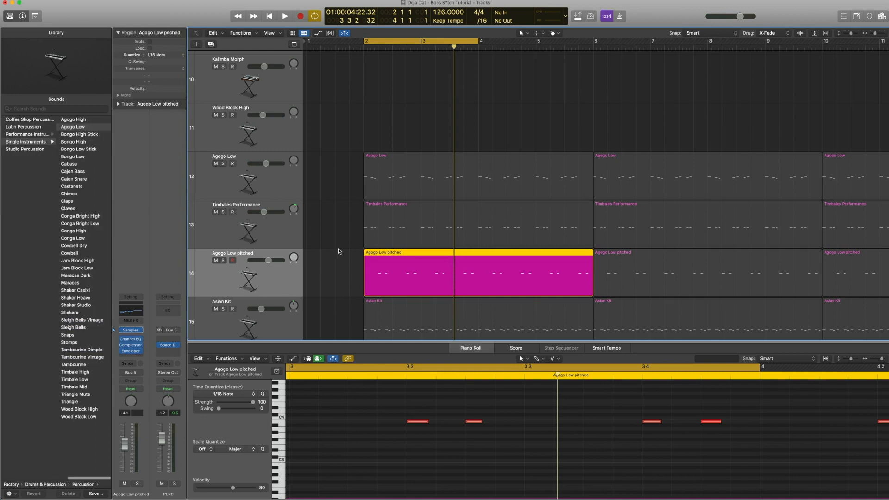
- Open the Agogo Low pitched track's Channel EQ, Compressor and Enveloper and spread their windows apart
click(132, 343)
click(131, 346)
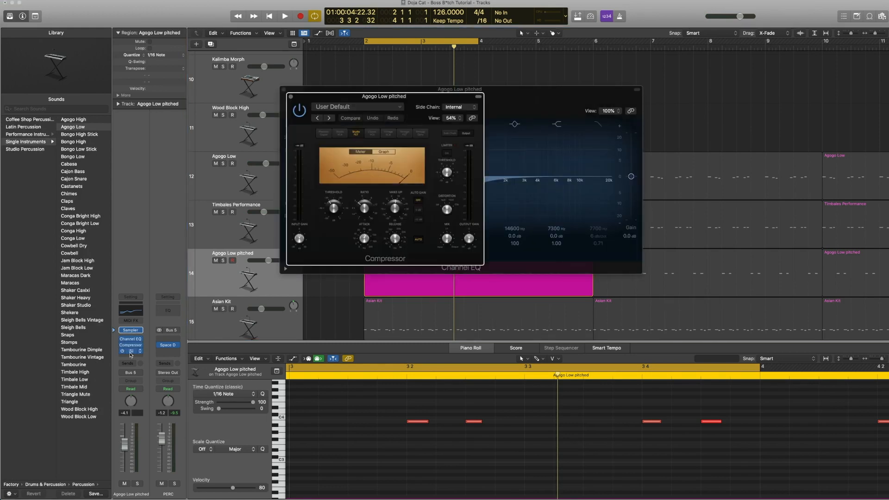
click(130, 352)
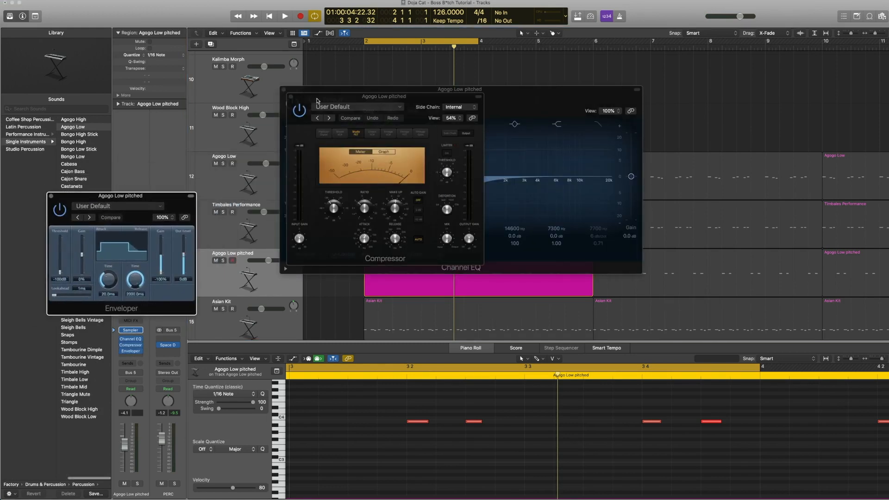
drag(316, 100, 330, 4)
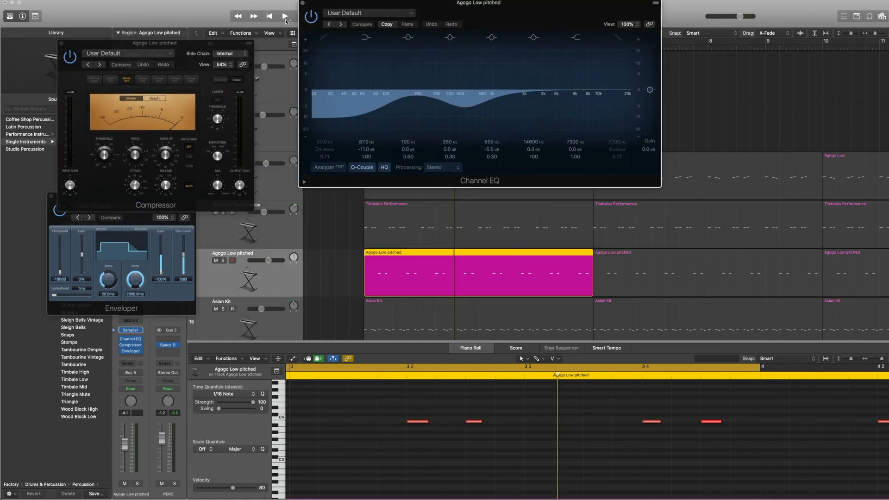
- Bypass the Channel EQ, Compressor and Enveloper on Agogo Low pitched and play its first region dry
click(310, 18)
click(67, 59)
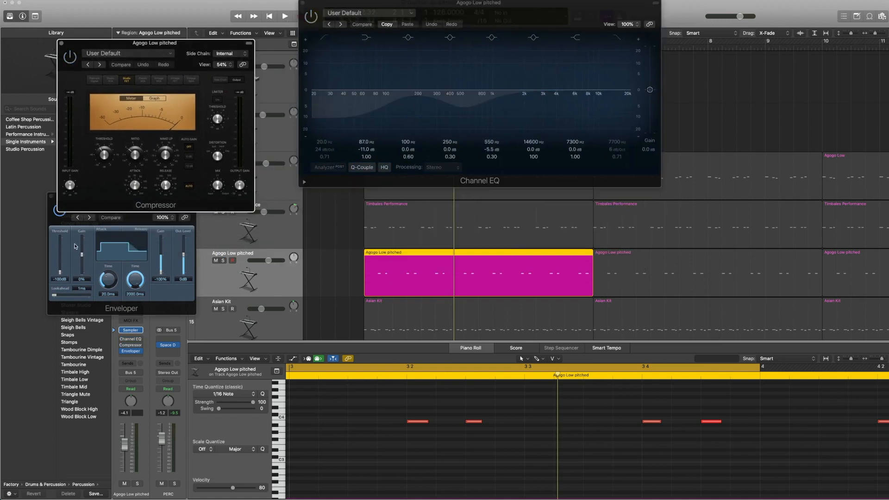
click(60, 215)
key(space)
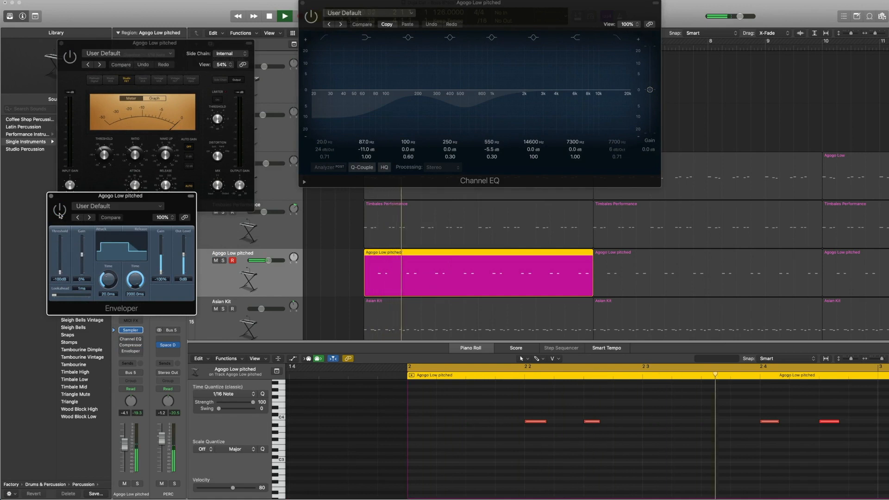
key(space)
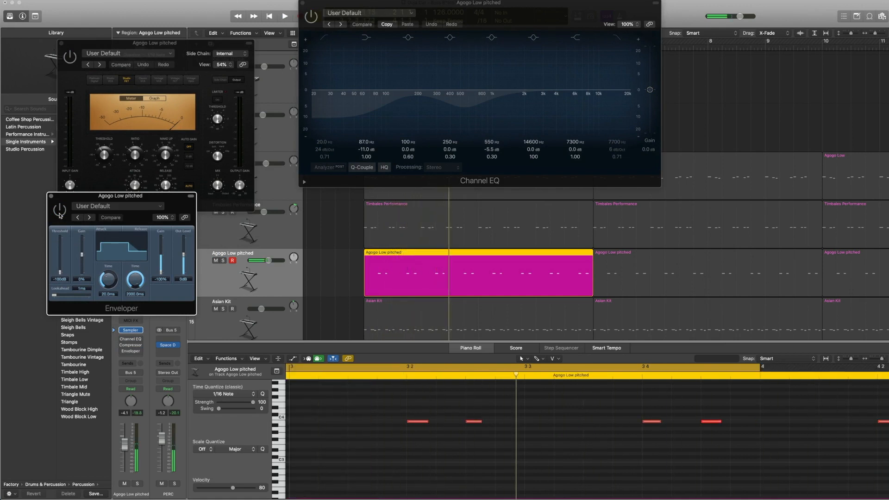
- Move the Enveloper window clear of the Compressor, switch on the Channel EQ and audition the Agogo Low pitched region
drag(67, 199, 193, 230)
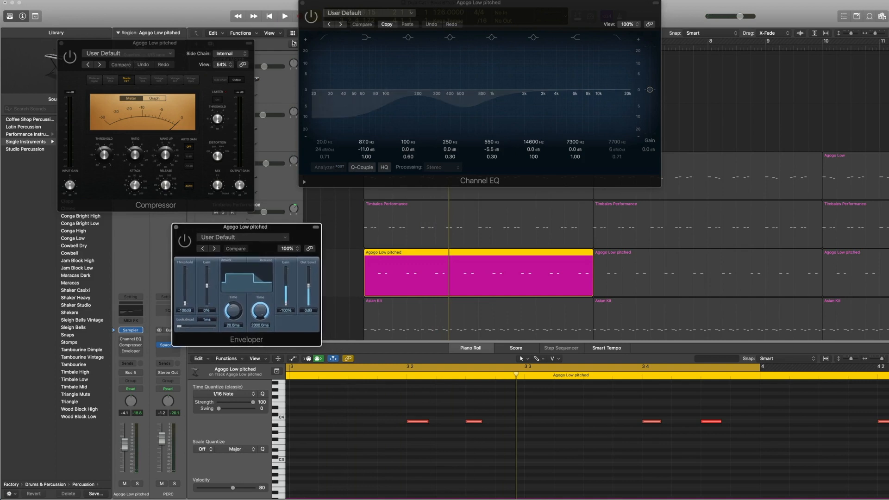
click(311, 16)
key(space)
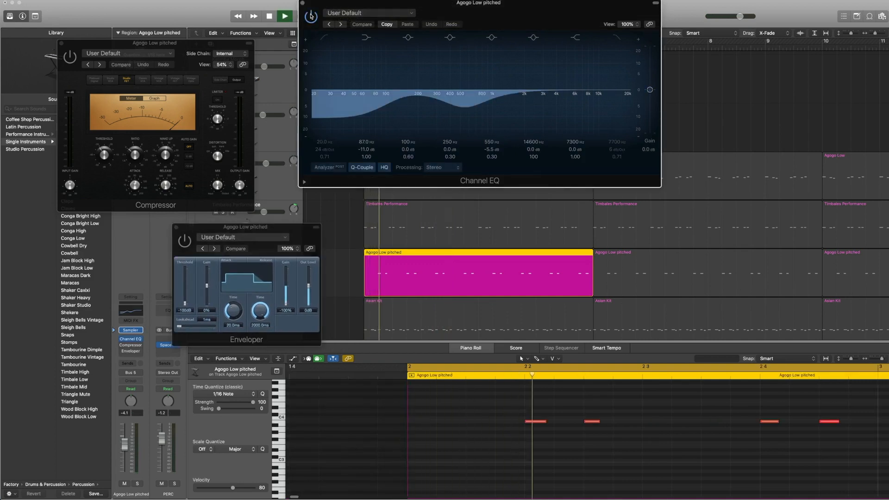
key(space)
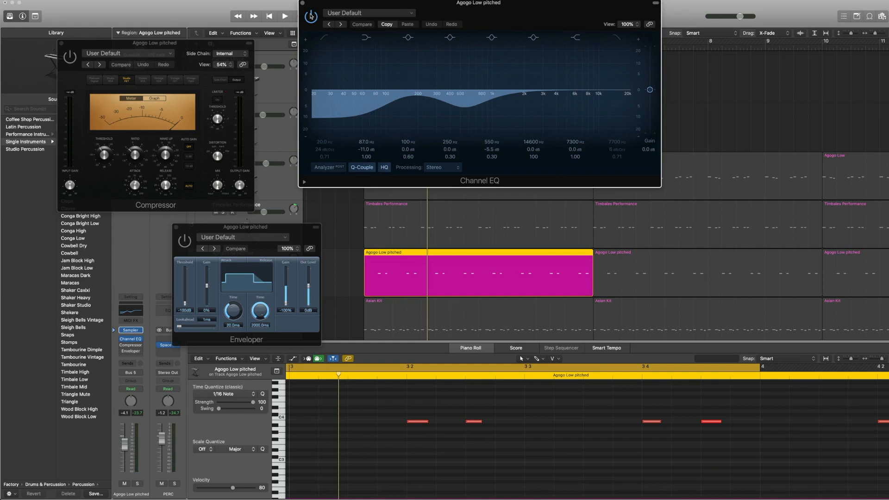
key(space)
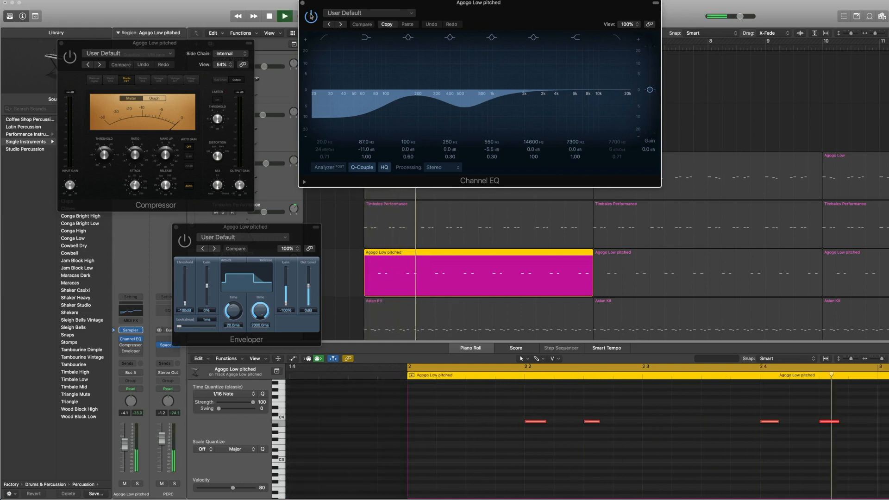
key(space)
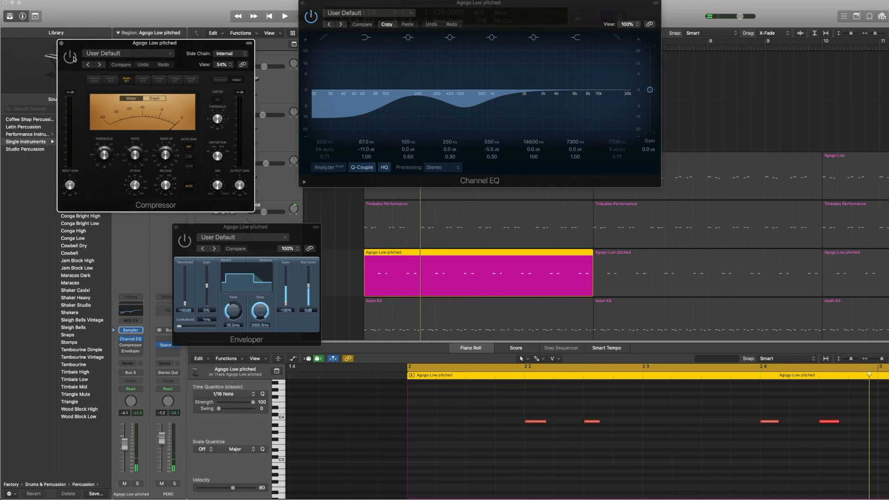
- Switch on the Agogo Low pitched Compressor and play the region through it and the Channel EQ
click(74, 59)
key(space)
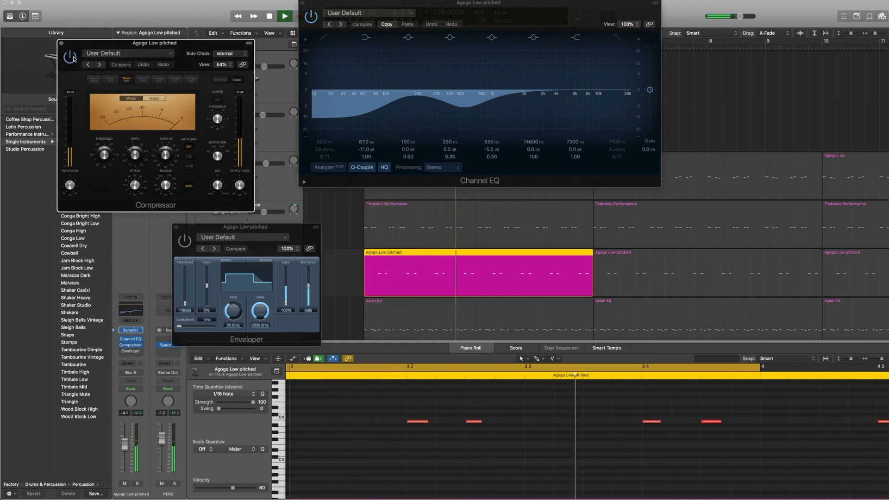
key(space)
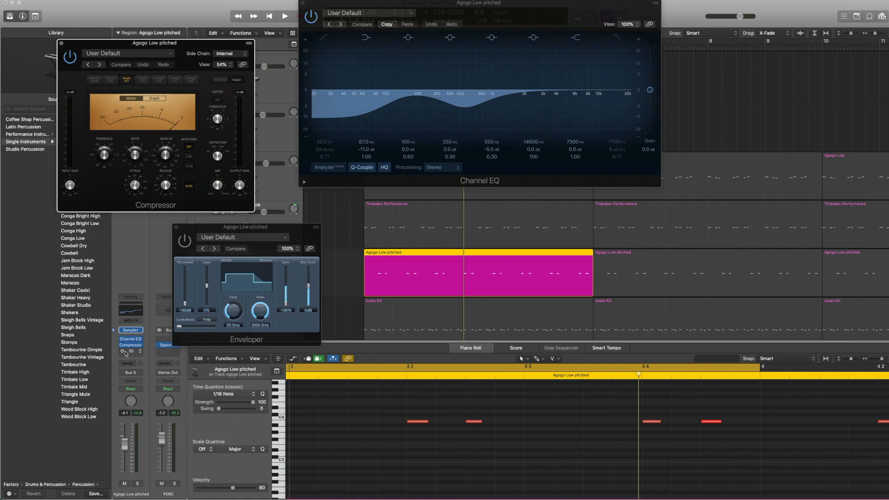
- Show where the Enveloper sits among the Dynamics plug-ins, switch it back on and play the region with all three effects
click(141, 352)
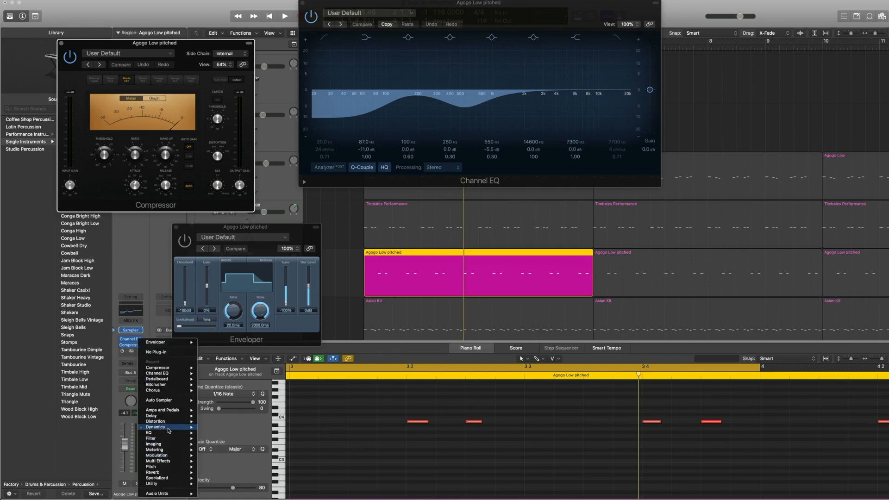
click(112, 355)
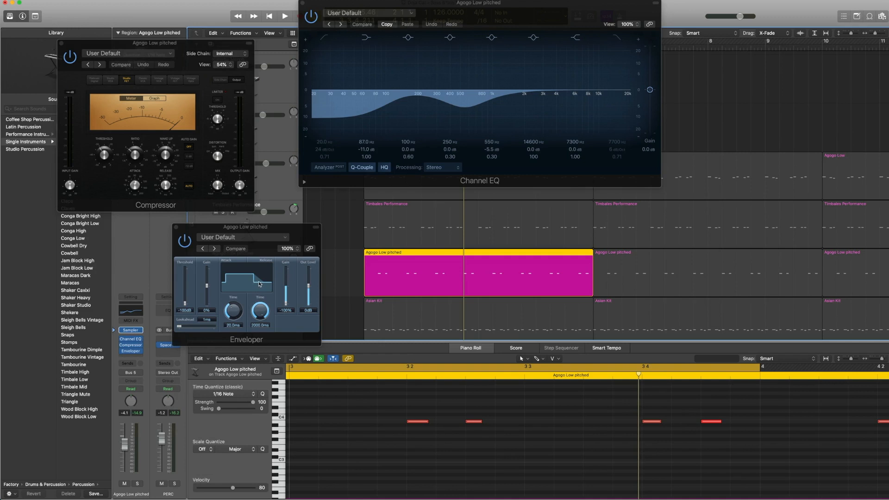
key(space)
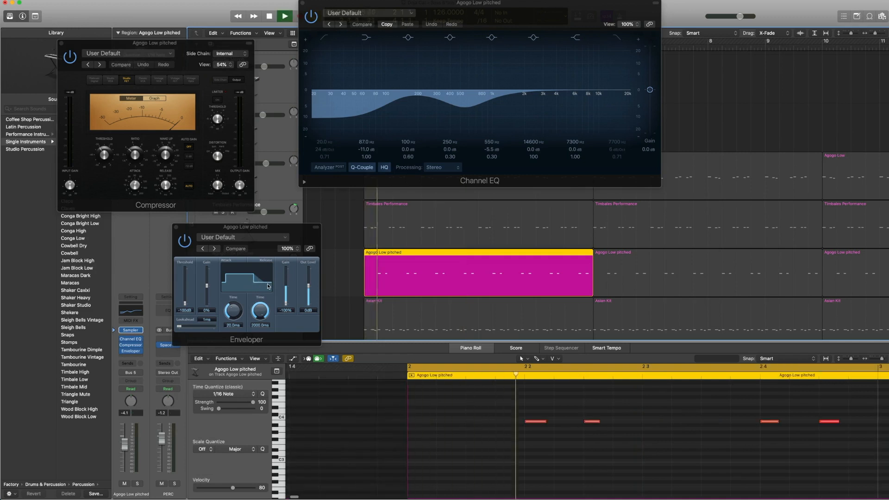
key(space)
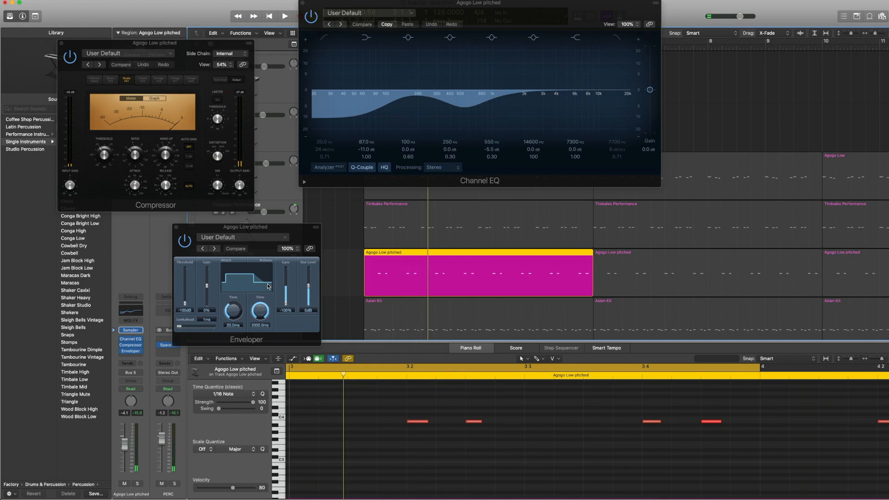
- Play the Agogo Low pitched region while toggling its Enveloper, and close the three effect windows
key(space)
click(182, 242)
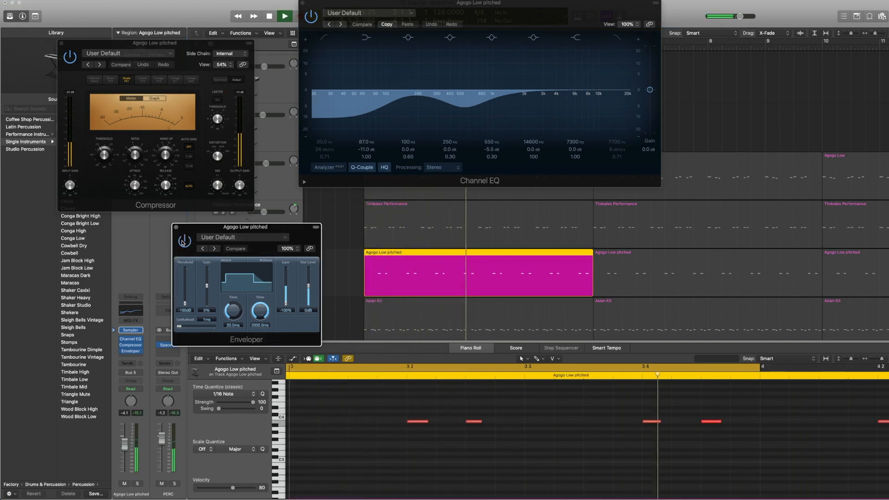
key(space)
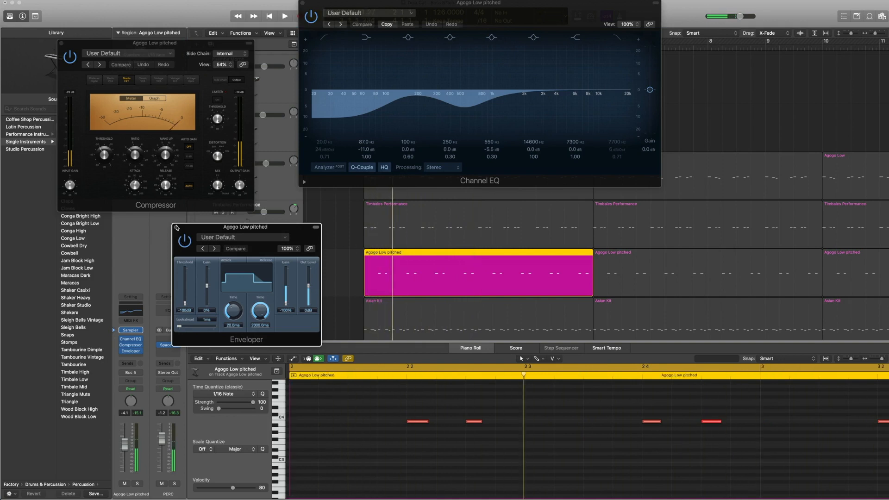
click(175, 228)
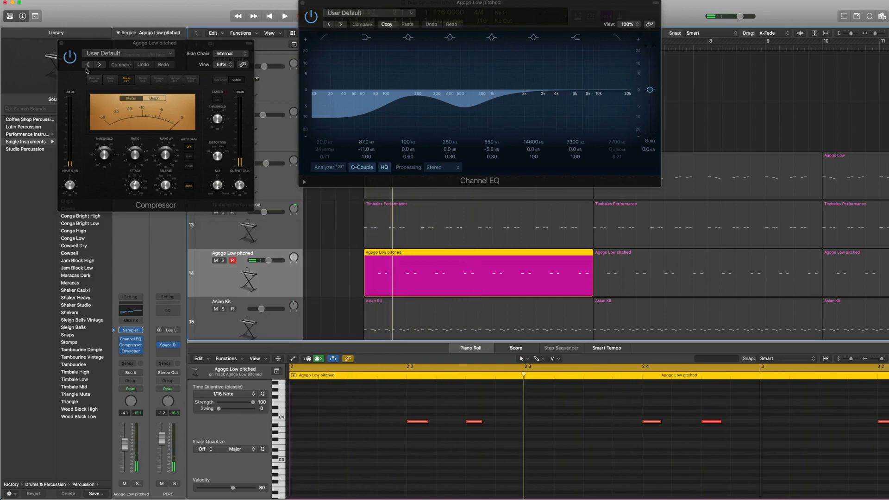
click(61, 43)
click(302, 3)
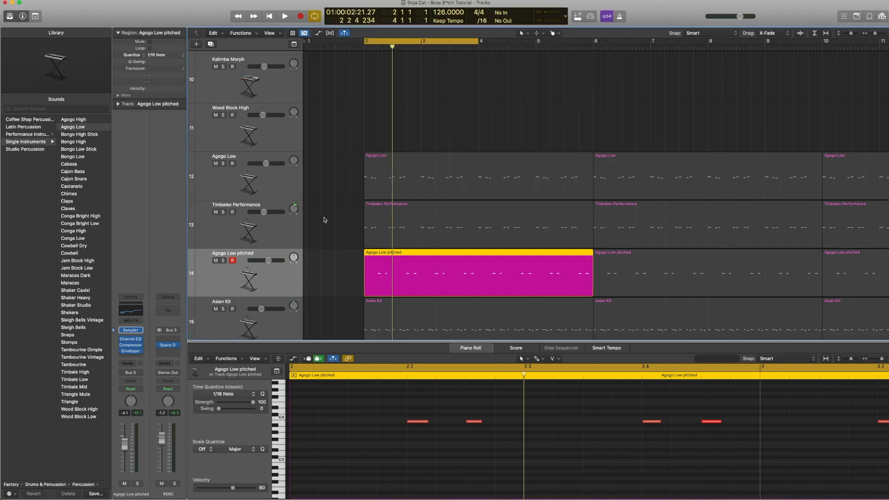
- Select the first regions of Agogo Low, Timbales Performance and Agogo Low pitched and audition them together
drag(343, 186, 464, 282)
key(space)
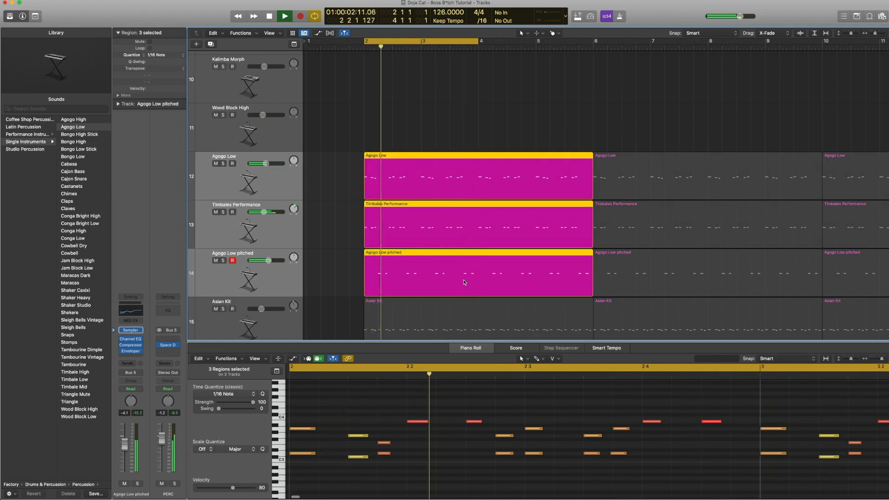
key(space)
- Select the Asian Kit track, show its sound in the World > Asian category of the Library and play its first region
scroll(345, 254, down, 3)
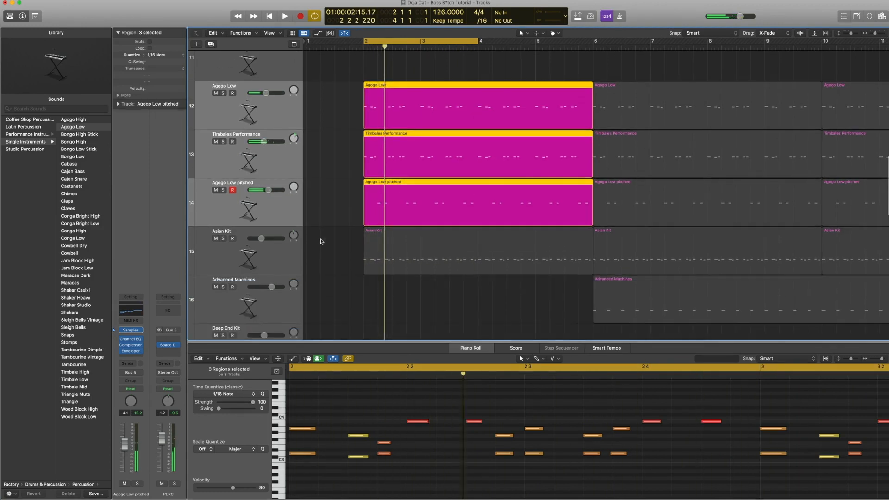
click(273, 253)
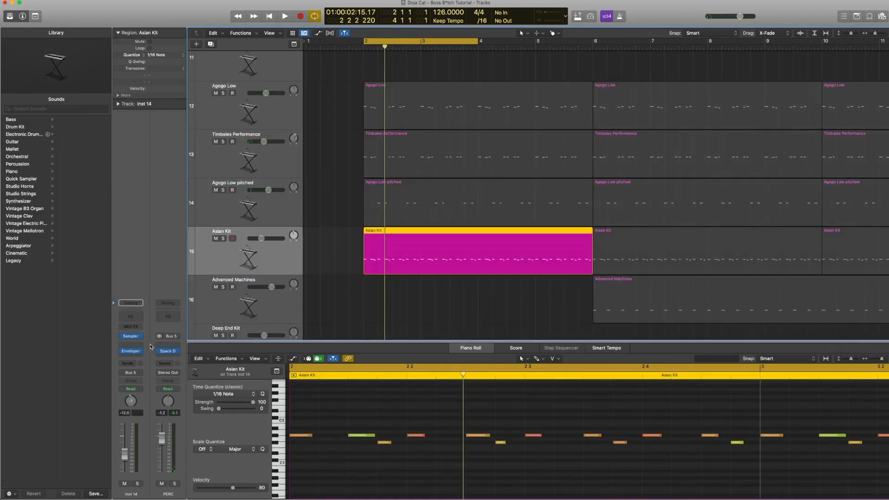
click(115, 336)
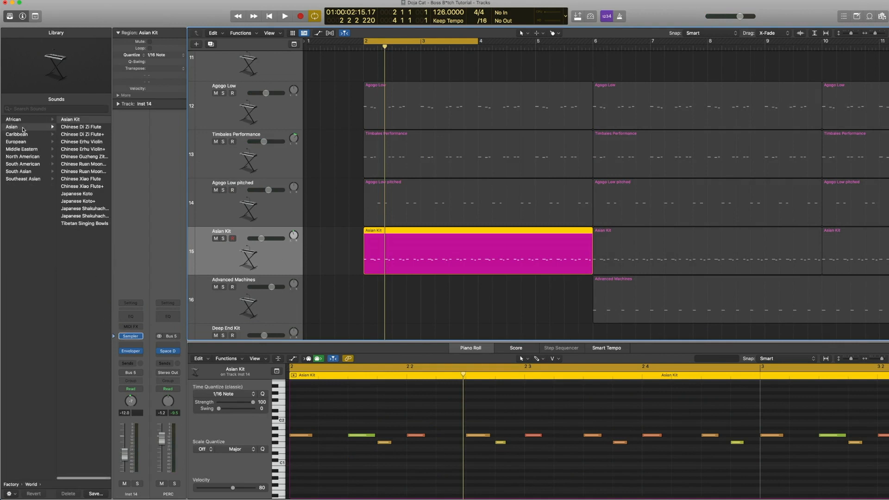
scroll(23, 130, left, 5)
scroll(29, 131, right, 3)
scroll(28, 204, right, 3)
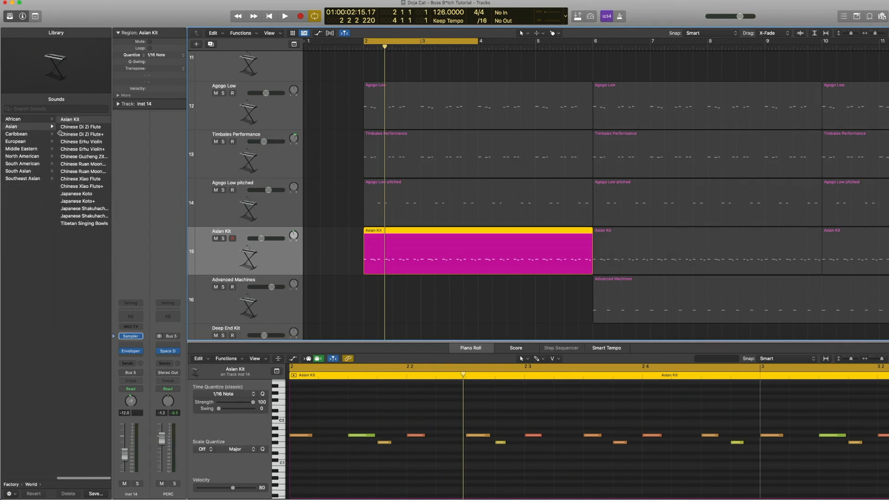
key(space)
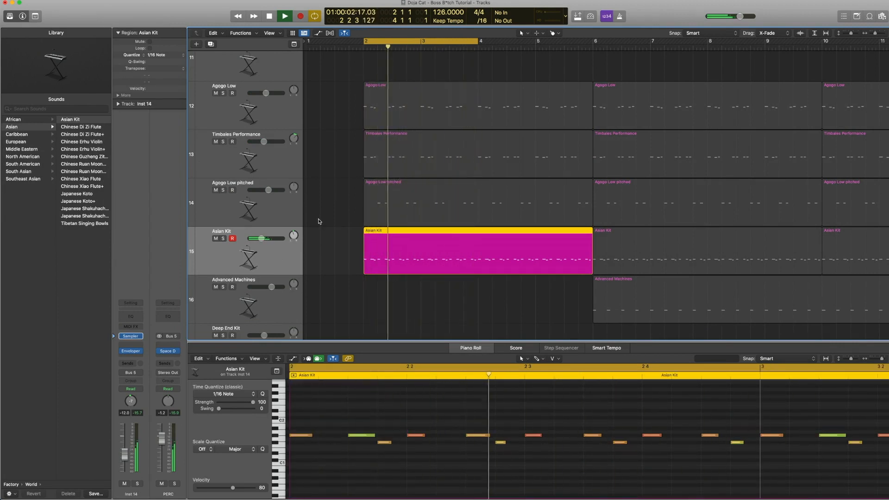
key(space)
- Show the Asian Kit's Enveloper clear of the track, play the region with it and close the plug-in window
mouse_move(123, 354)
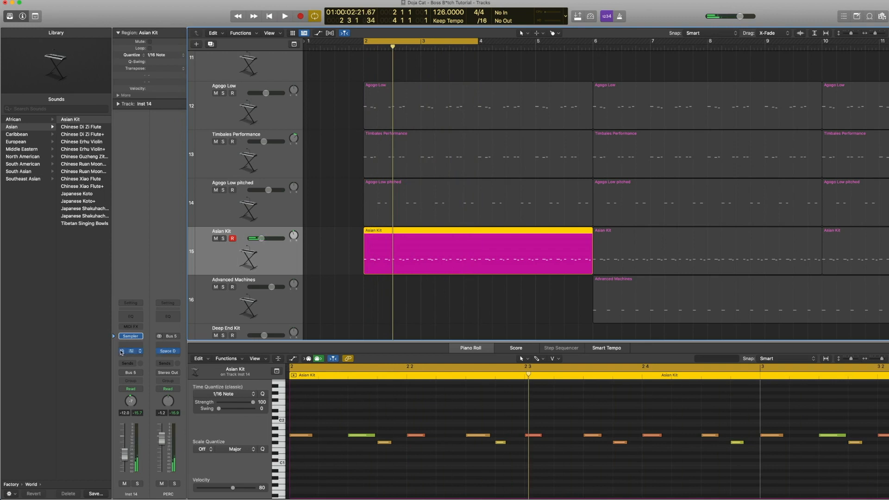
click(130, 352)
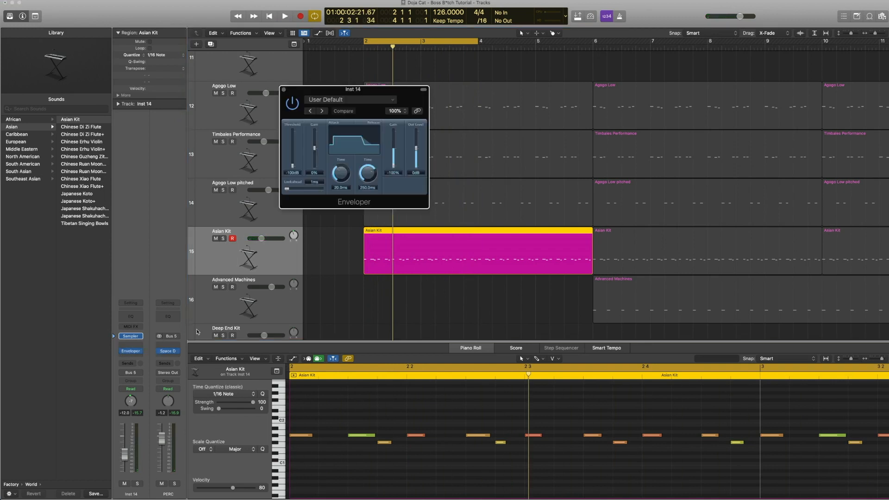
drag(337, 89, 185, 85)
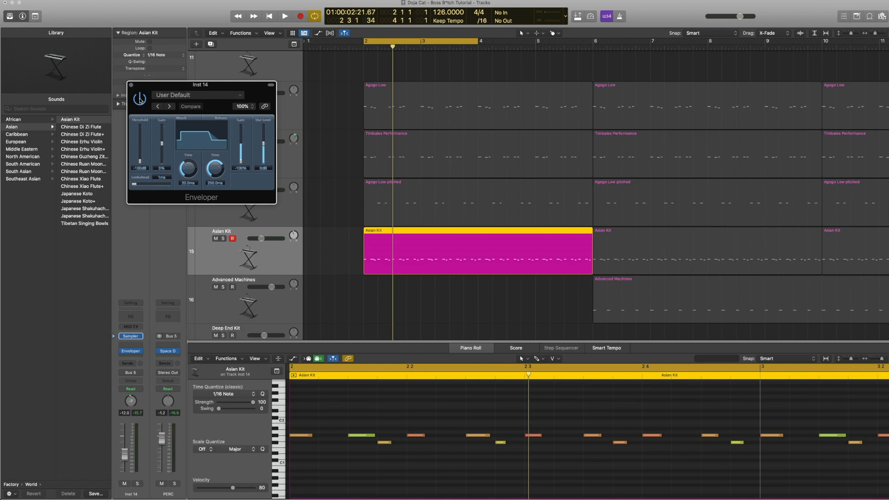
key(space)
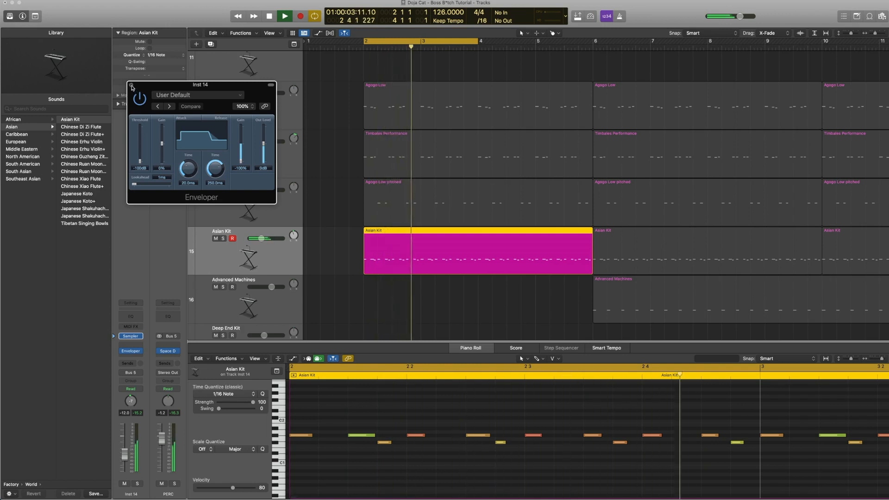
click(131, 85)
key(space)
- Select the first regions of all four percussion tracks, from Agogo Low to Asian Kit, and play them together
drag(342, 90, 453, 275)
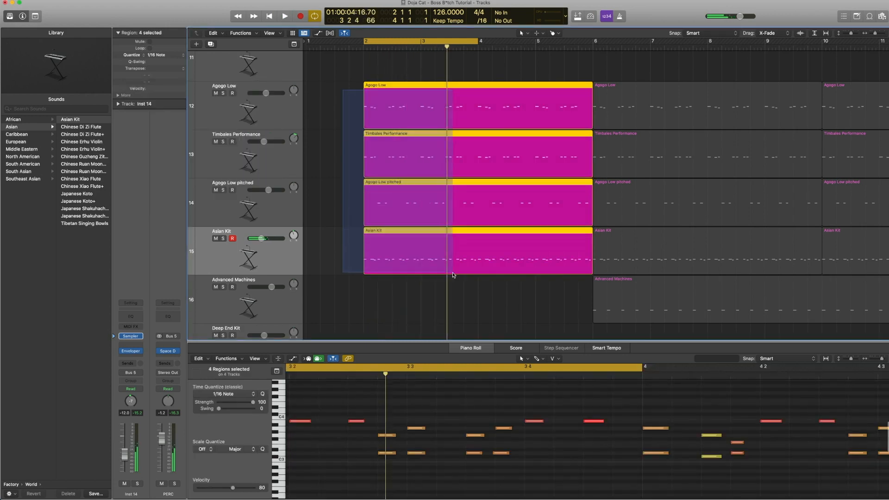
key(space)
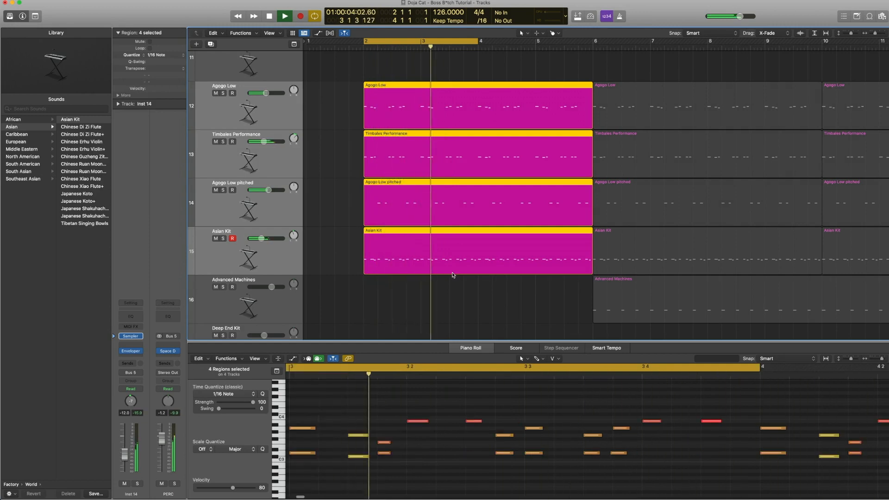
key(space)
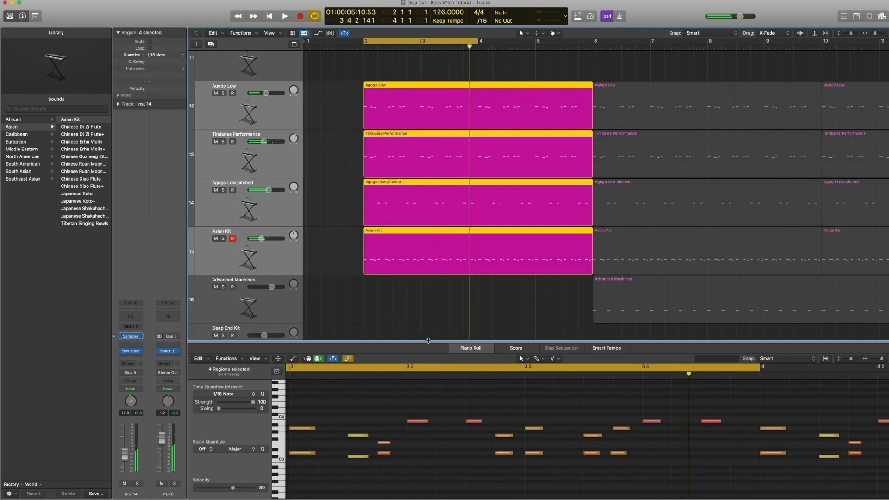
- Fit the whole arrangement in view, switch off cycle mode and place the playhead at the start of bar 2
key(z)
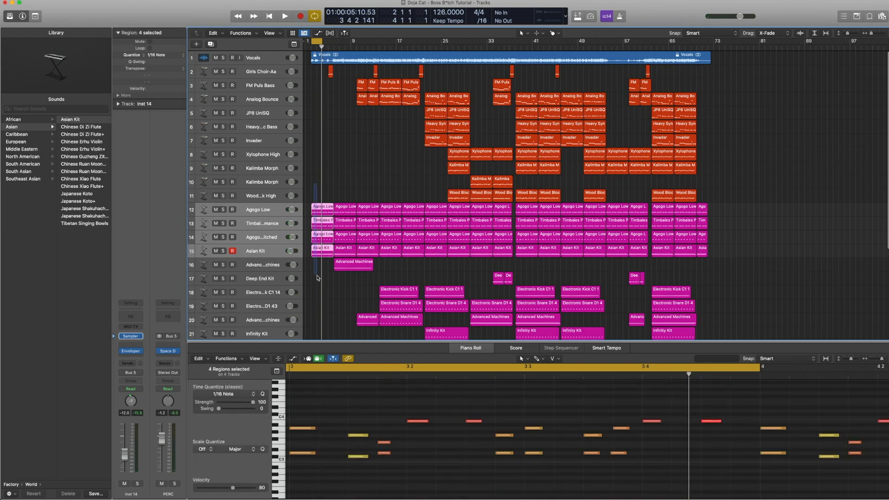
click(317, 41)
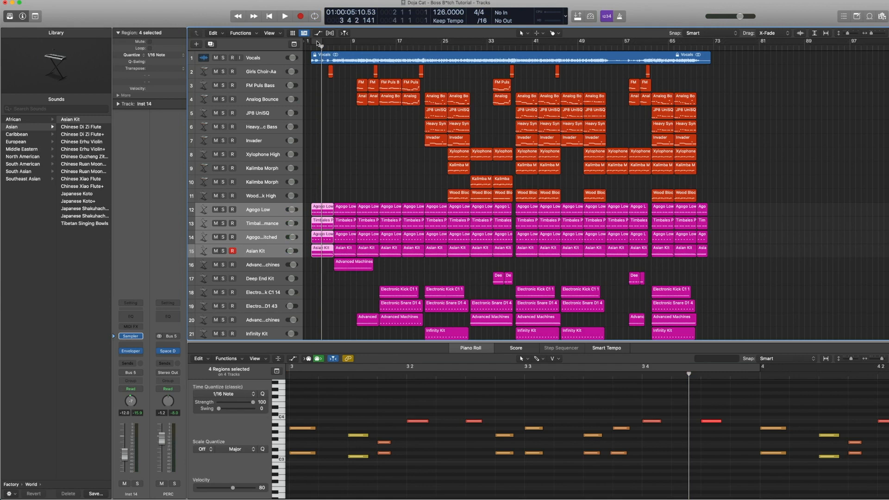
click(319, 44)
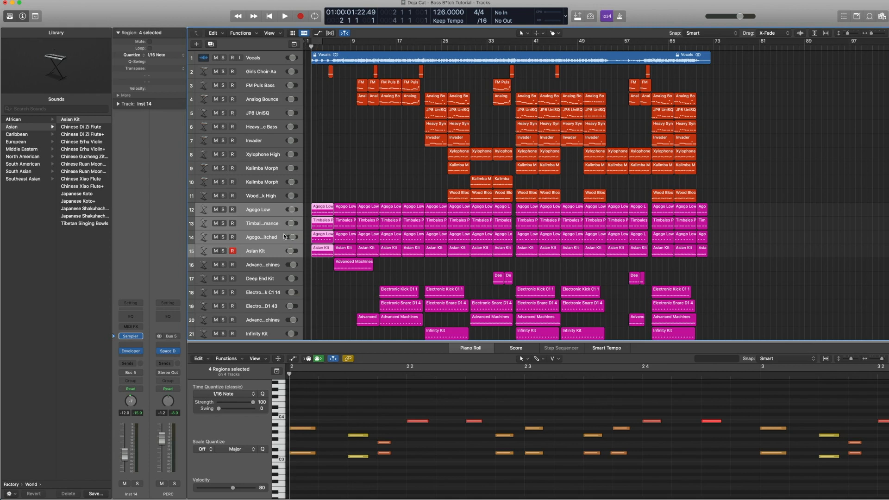
- Select the four tracks from Agogo Low to Asian Kit and show their output routing to Bus 5, PERC
click(261, 213)
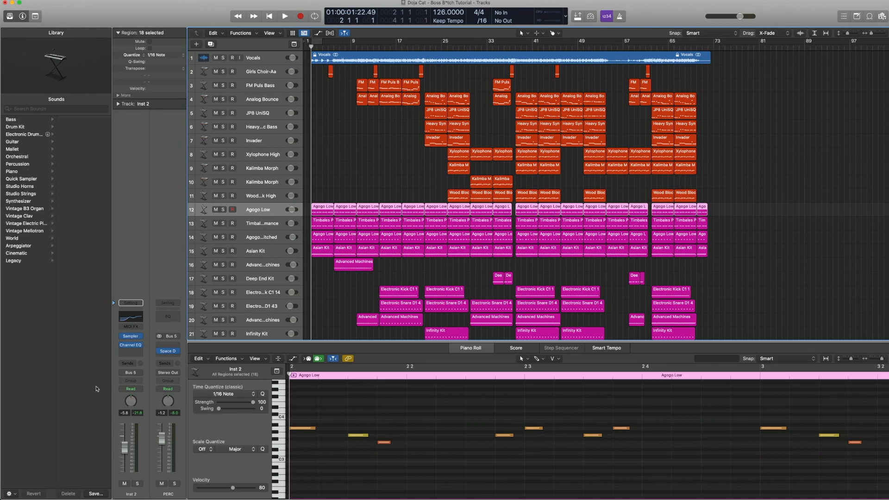
shift+click(260, 250)
click(139, 374)
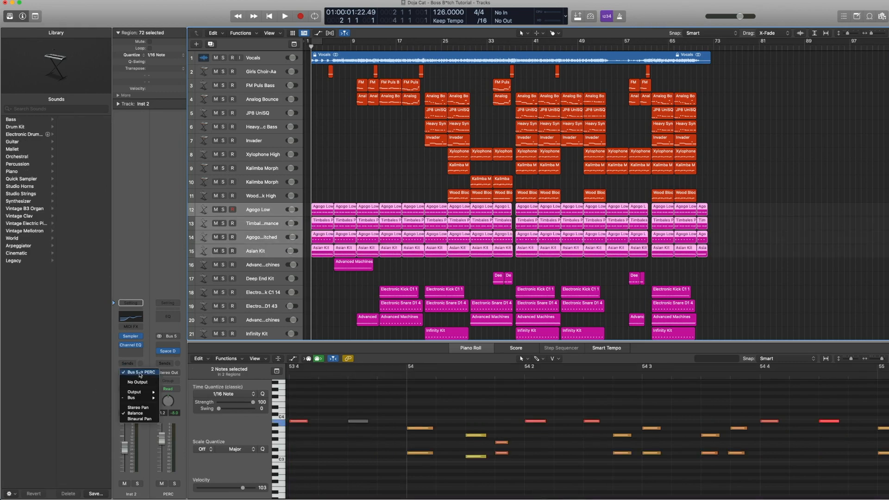
click(139, 373)
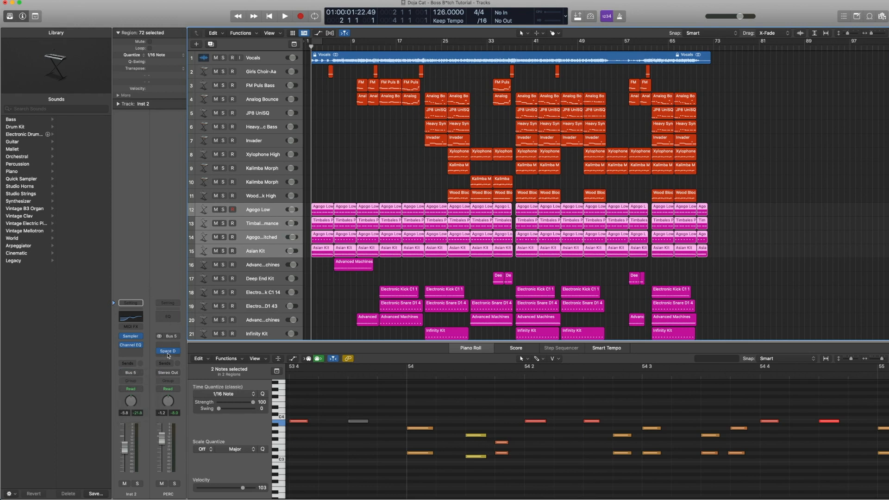
- Open Space Designer on the PERC bus and choose the 0.2s Small Wet Room preset from the small rooms
mouse_move(170, 353)
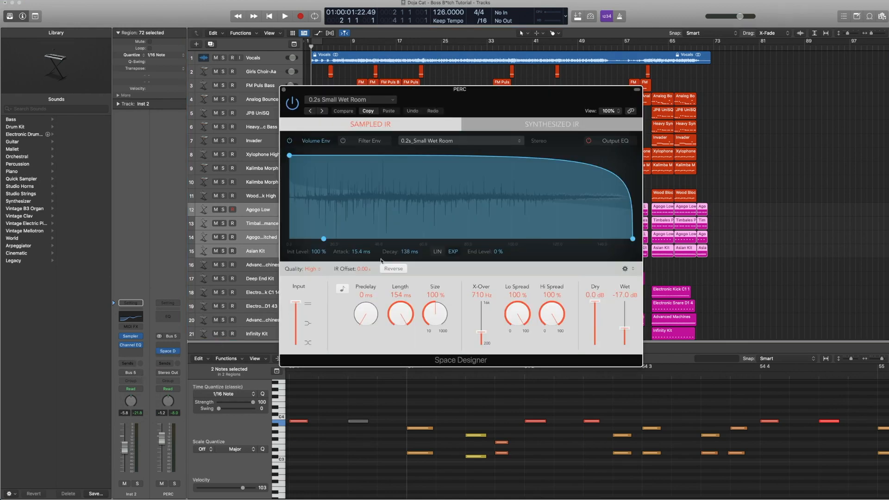
click(373, 101)
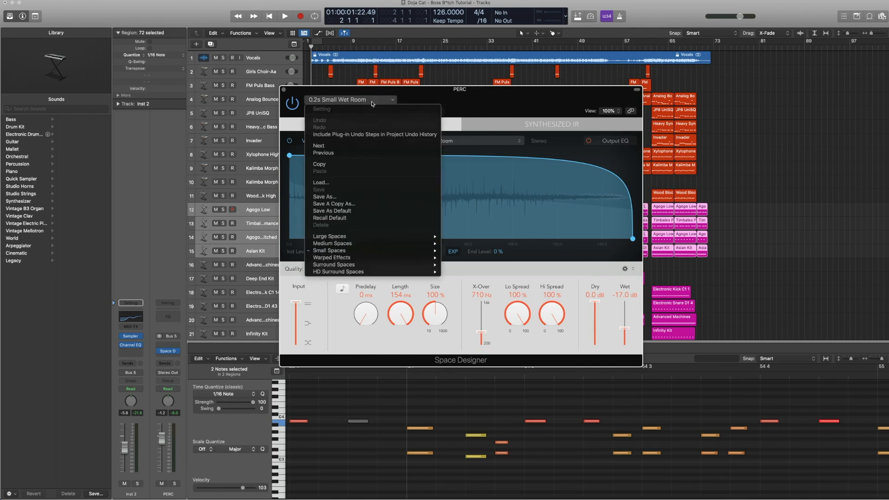
mouse_move(362, 251)
mouse_move(472, 253)
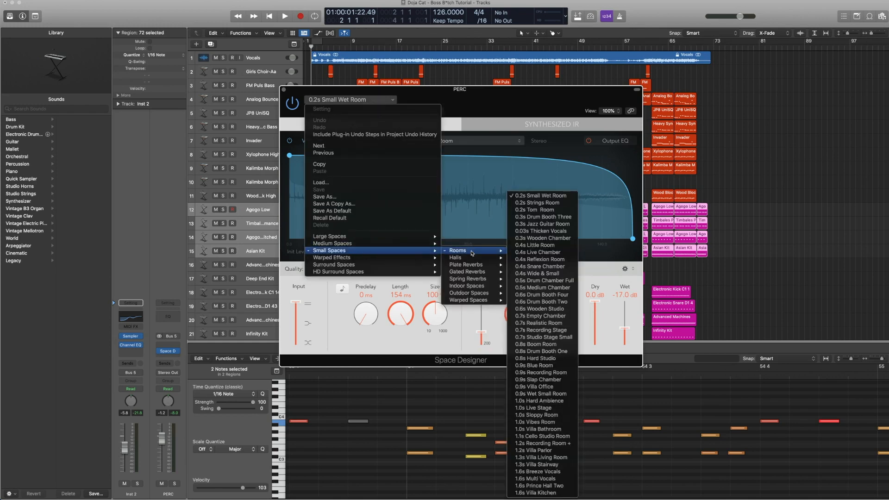
click(540, 195)
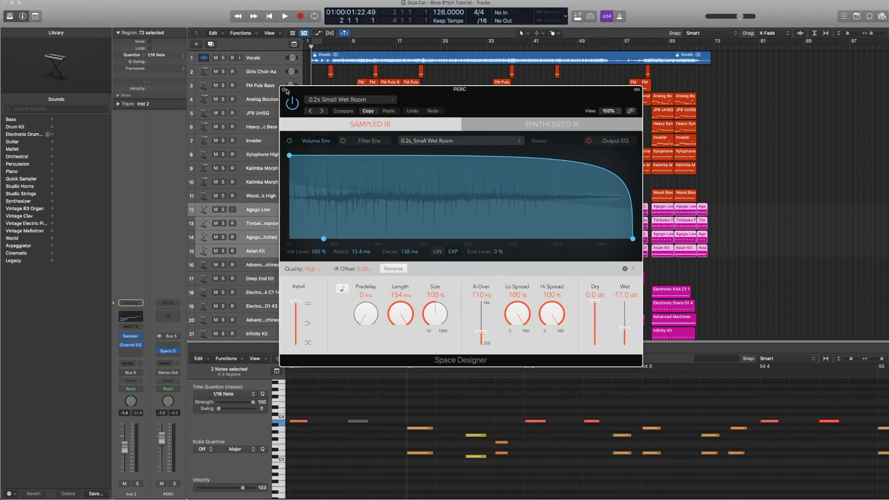
- Move the Space Designer window off the opening bars, turn on cycle mode and play with the reverb bypassed
drag(298, 90, 497, 62)
click(317, 41)
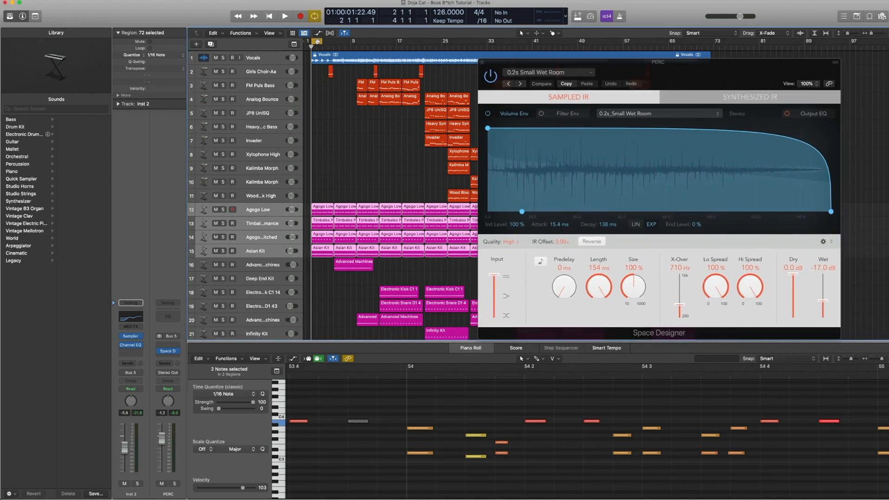
click(484, 77)
key(space)
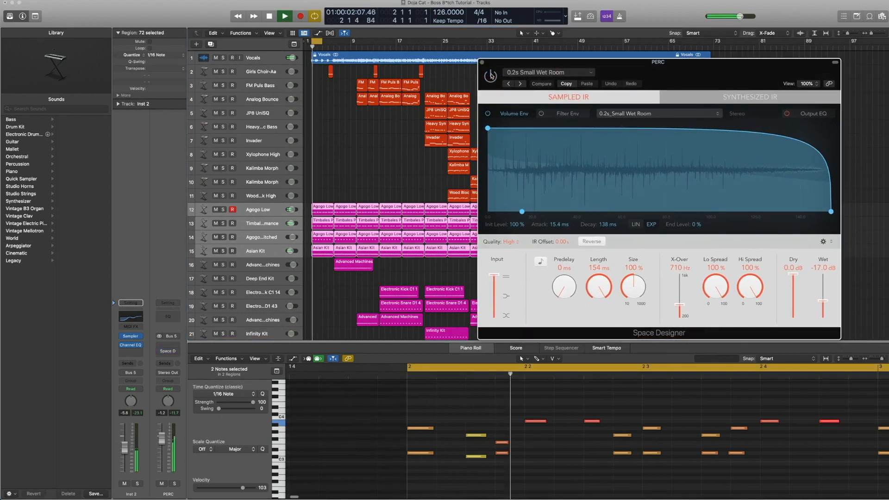
key(space)
- Solo the first regions of the four percussion tracks, compare them with Space Designer off and on, and close its window
drag(318, 190, 320, 268)
key(ctrl+s)
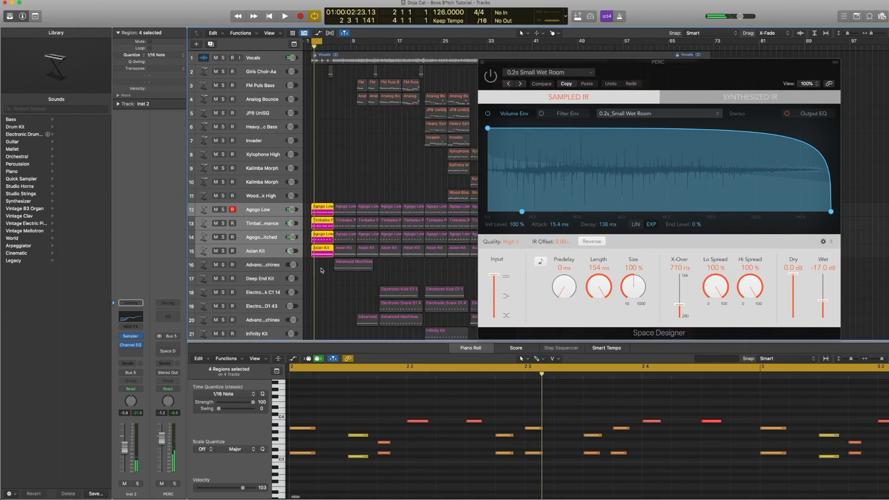
key(space)
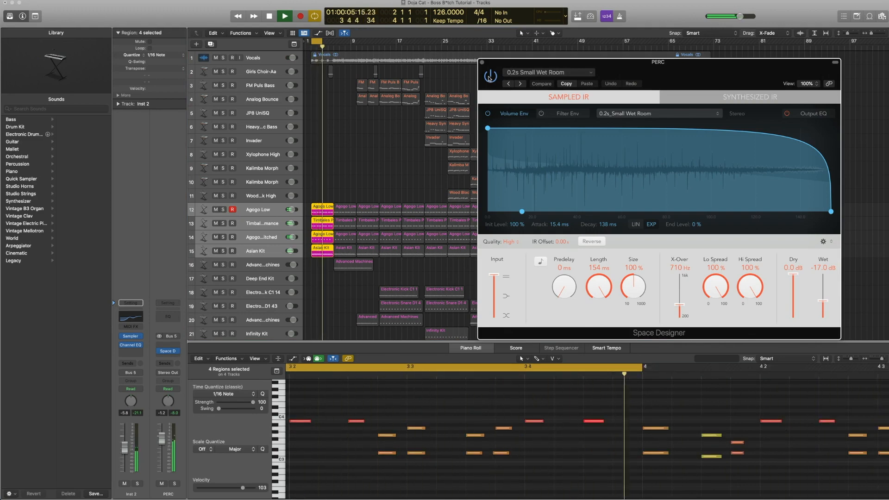
key(space)
click(482, 63)
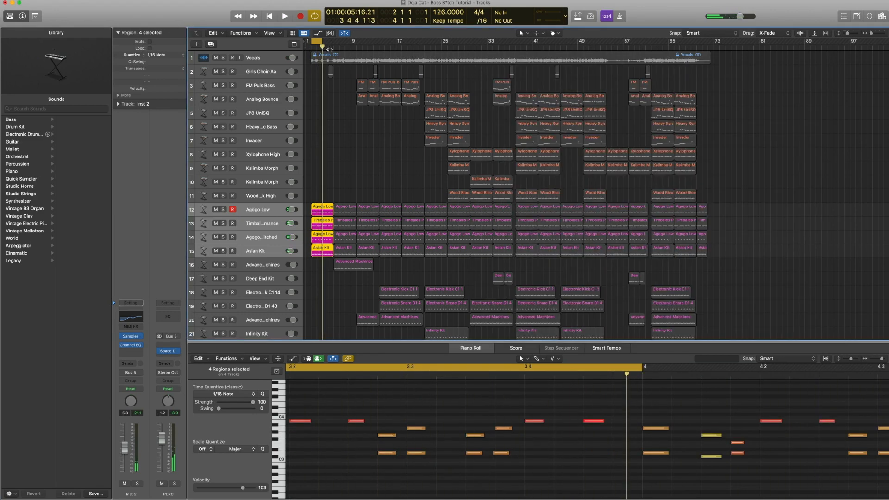
- Switch off cycle mode and select the first two regions on each of the four percussion tracks
click(316, 42)
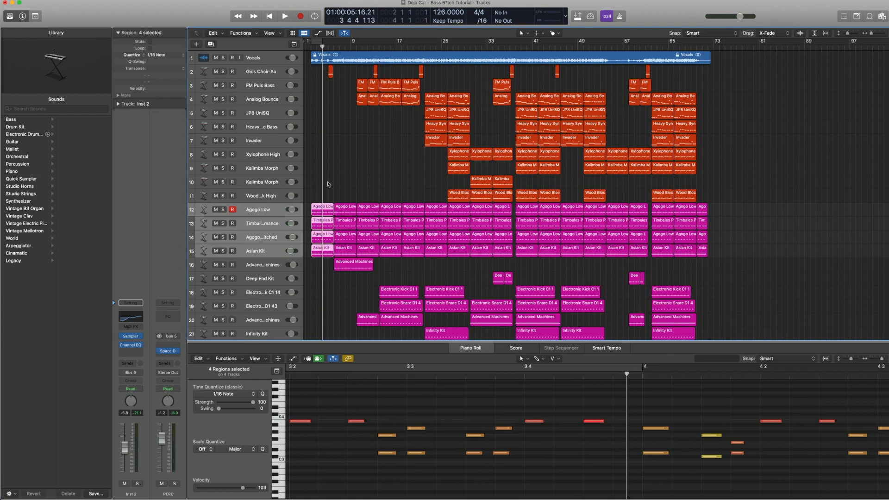
drag(327, 184, 356, 255)
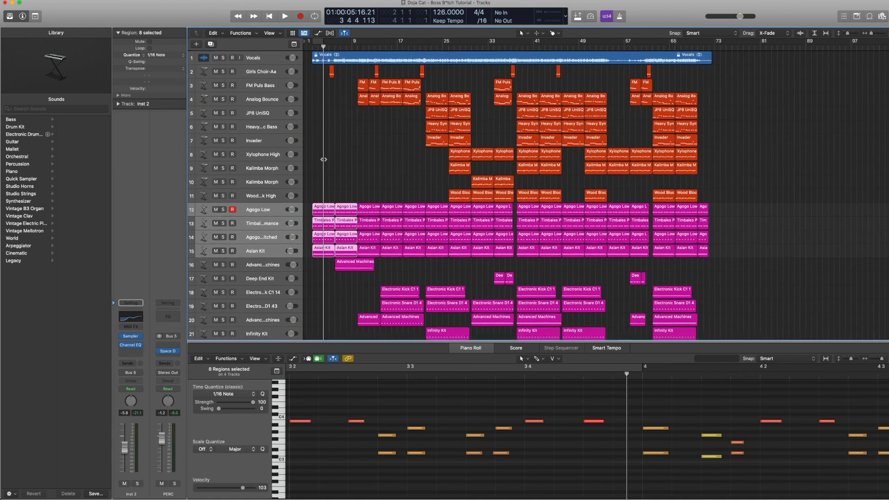
scroll(328, 172, down, 2)
scroll(331, 179, down, 3)
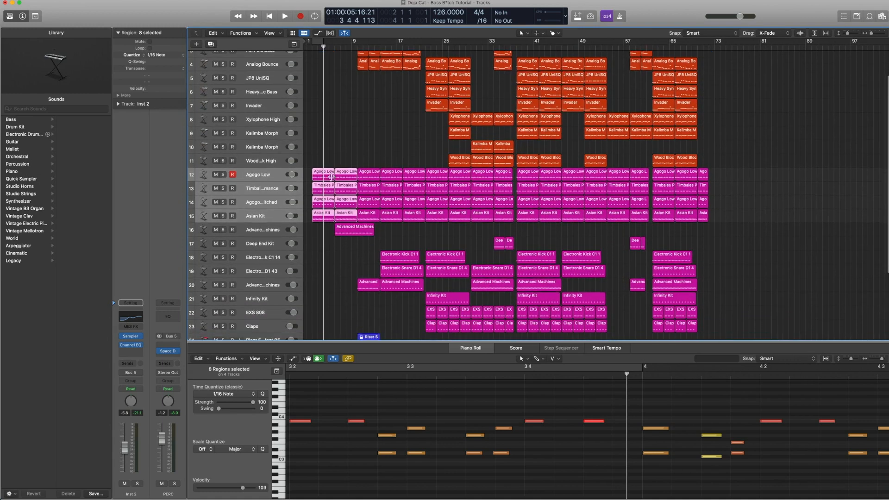
- Select the Advanced Machines track 16 and play its soloed region from bar 6
click(263, 213)
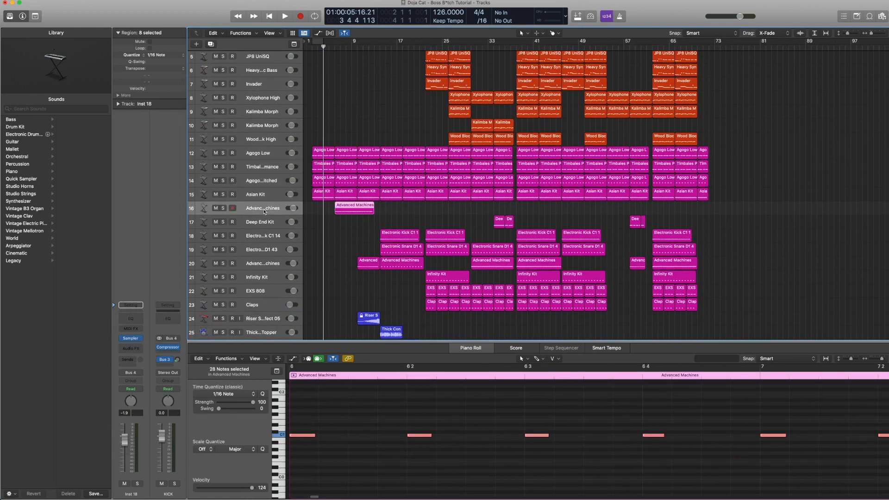
click(331, 45)
key(space)
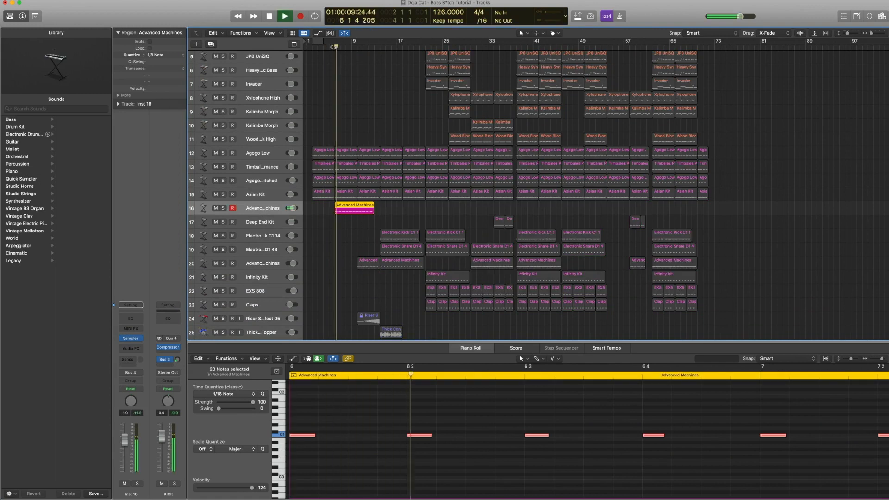
key(space)
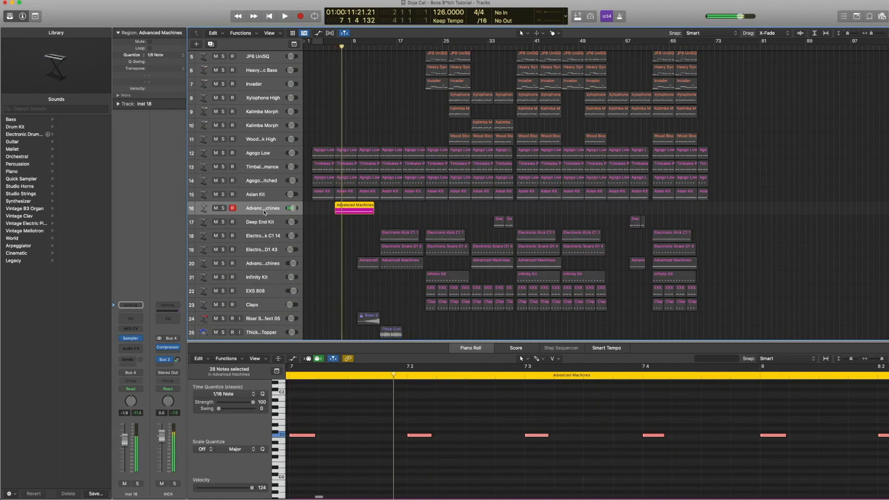
- Show where track 16's Advanced Machines kit sits in the Sampler library, under Drums & Percussion and Electronic Drum Kits
click(131, 337)
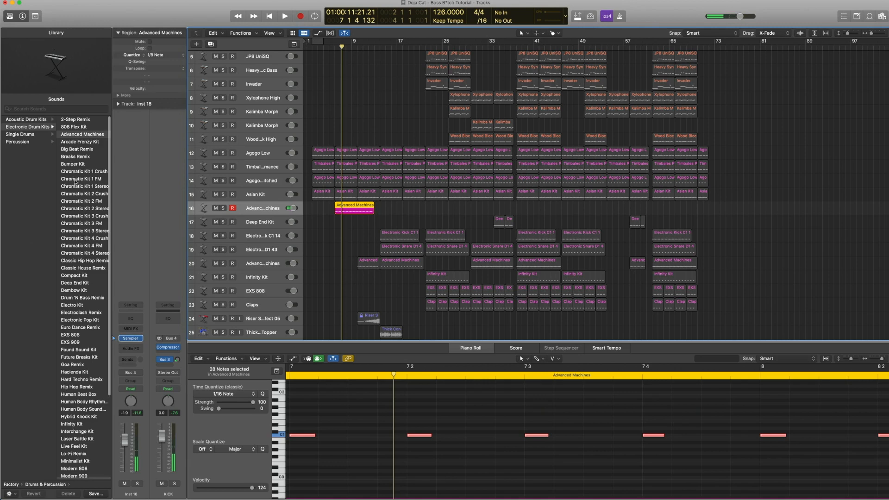
scroll(56, 170, left, 1)
scroll(58, 166, right, 3)
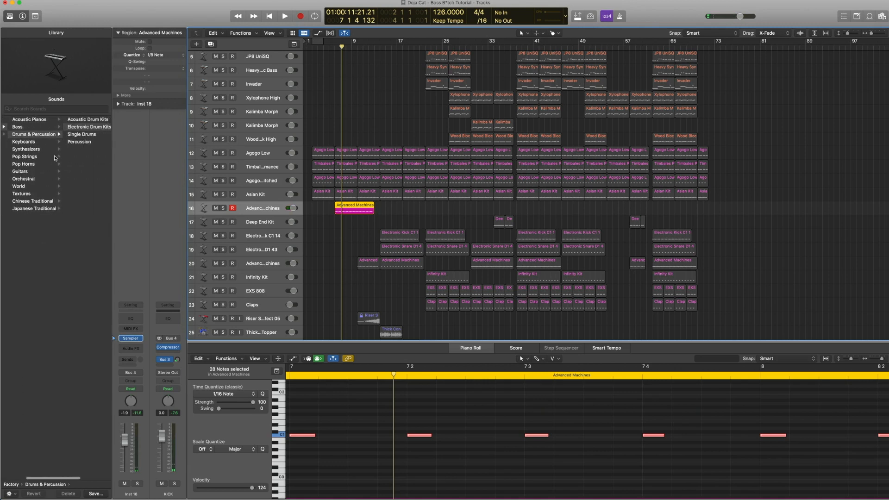
scroll(54, 159, right, 3)
scroll(64, 131, right, 3)
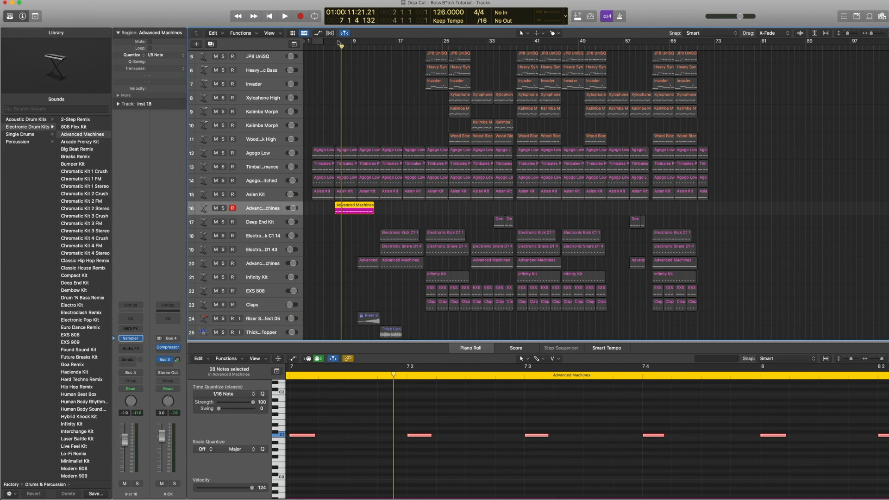
- Set a cycle range from bar 6 to bar 8 and play the soloed Advanced Machines region within it
mouse_move(340, 44)
mouse_down()
mouse_move(355, 39)
mouse_move(339, 41)
mouse_up()
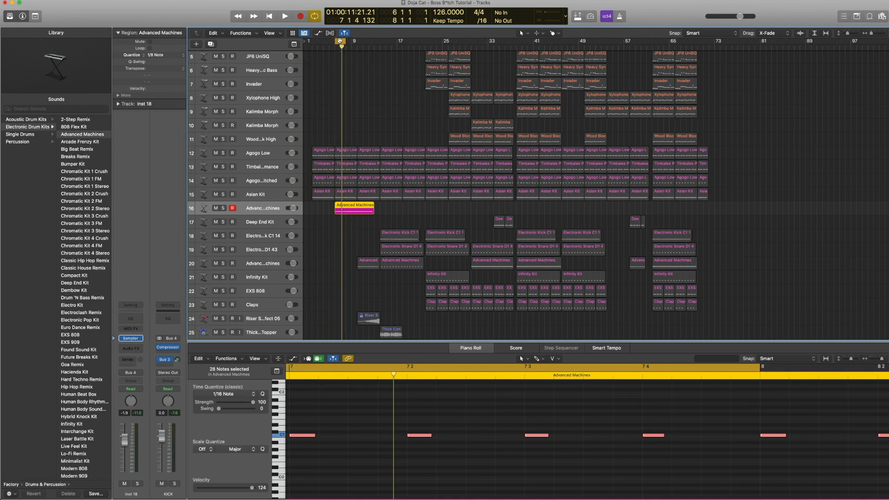
key(space)
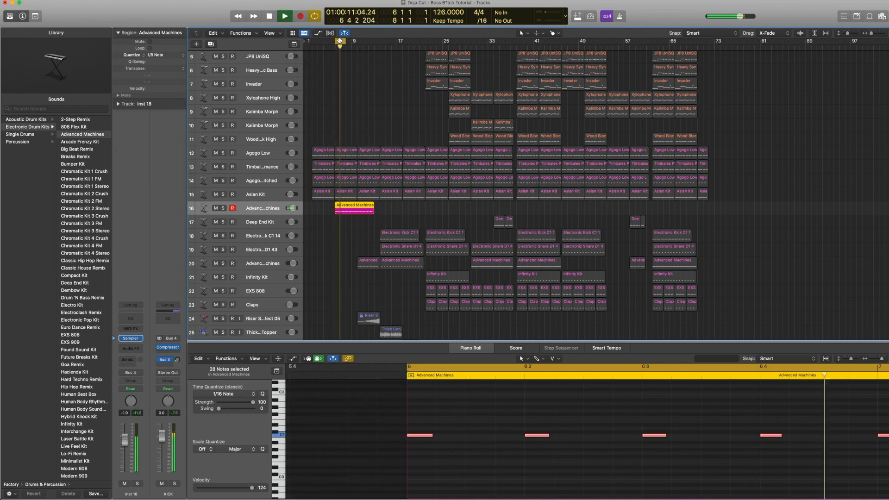
key(space)
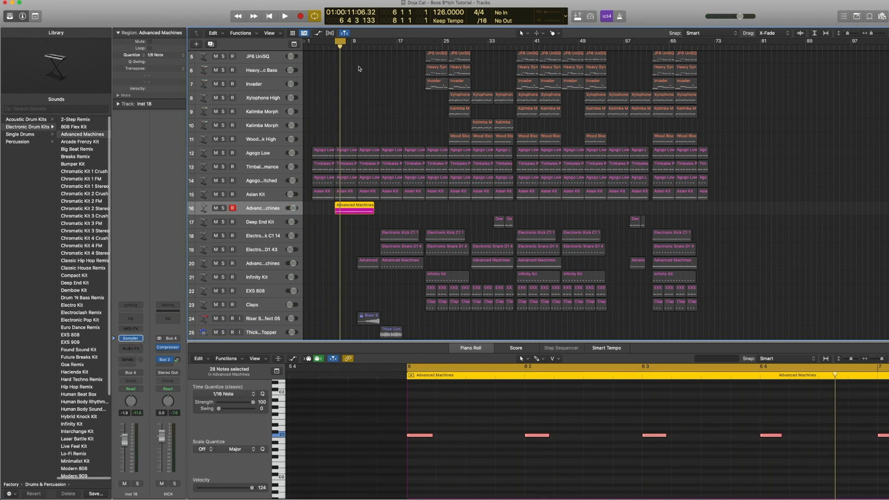
- Switch off cycle mode, solo the opening regions of tracks 12 to 16 and play them together
click(337, 40)
drag(334, 127, 366, 208)
key(space)
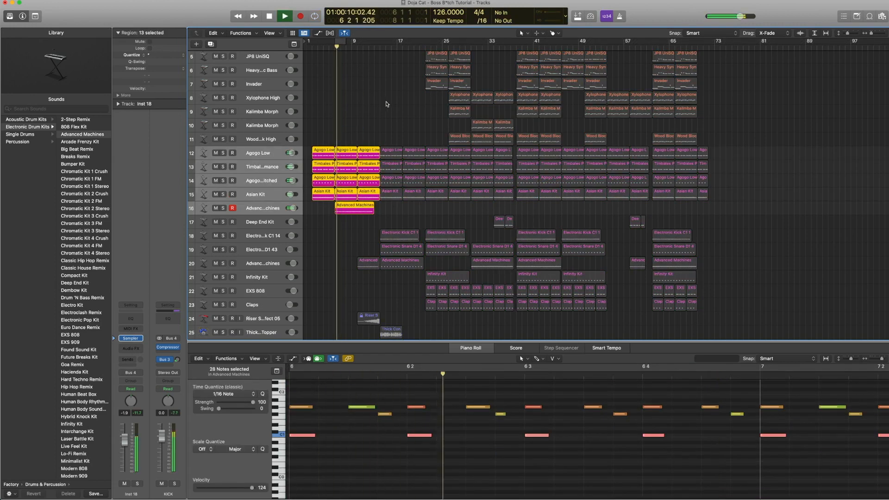
scroll(386, 104, down, 3)
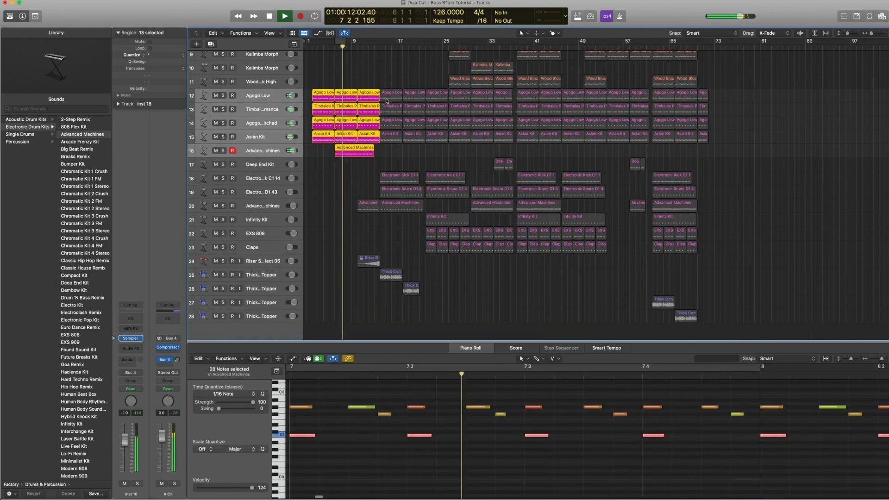
key(space)
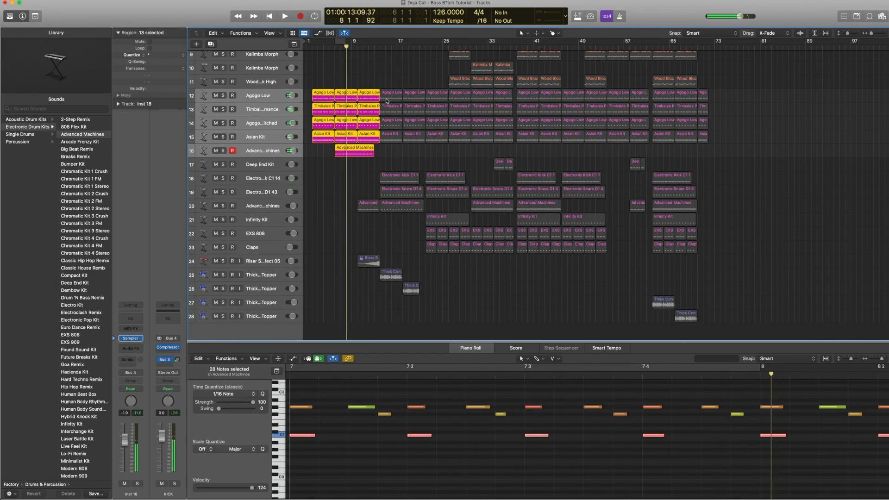
- Solo the bar 10 regions on tracks 12 to 16 and 20, and play them cycled from bar 10 to 12
key(ctrl+s)
drag(362, 71, 375, 209)
key(ctrl+s)
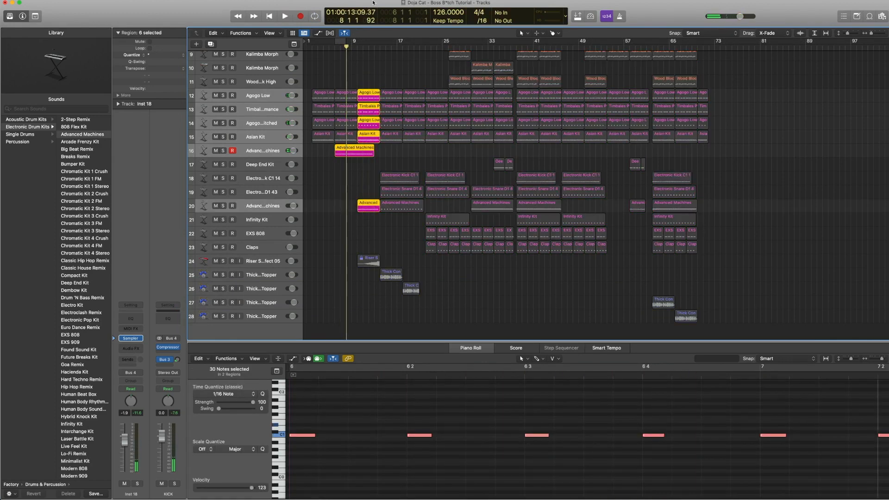
drag(358, 42, 369, 42)
key(space)
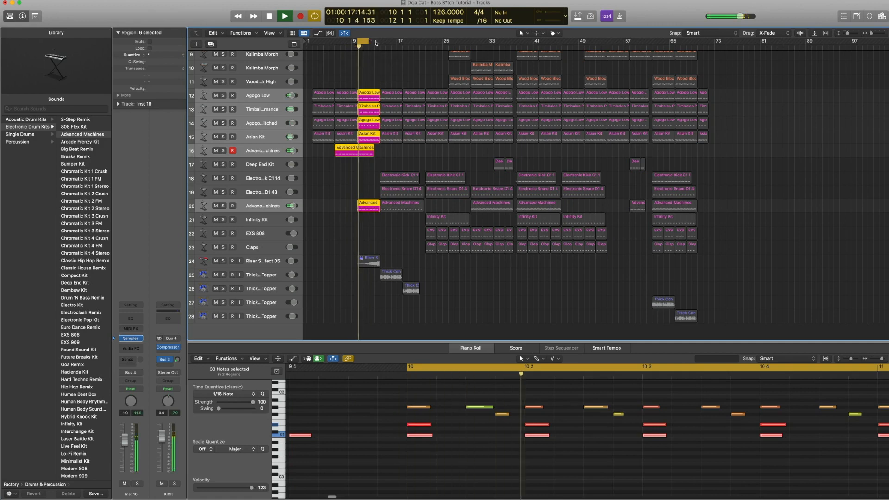
key(space)
- Select the Advanced Machines track 20, show its kit under Electronic Drum Kits, and view its Compressor before closing the plug-in window
click(259, 205)
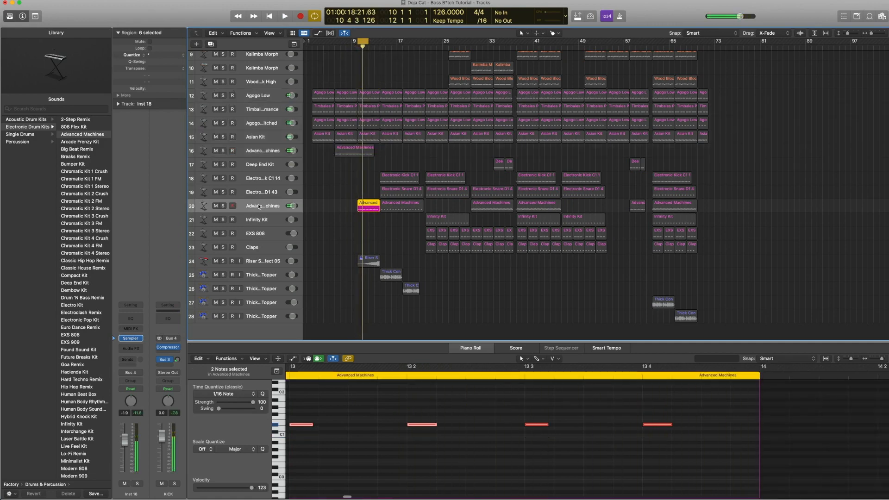
click(124, 338)
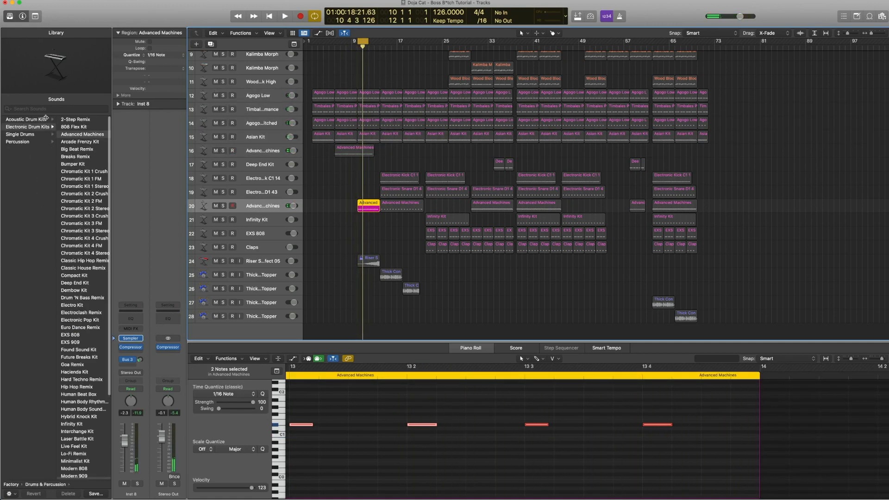
click(43, 133)
click(84, 127)
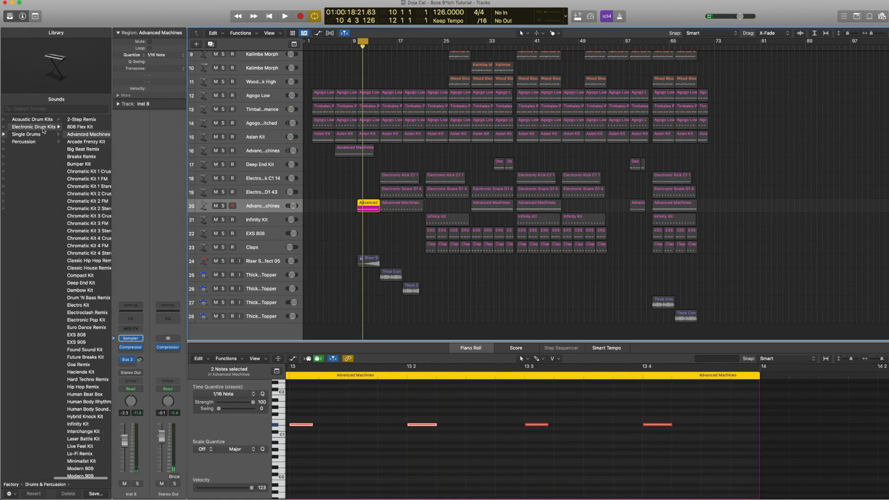
click(130, 349)
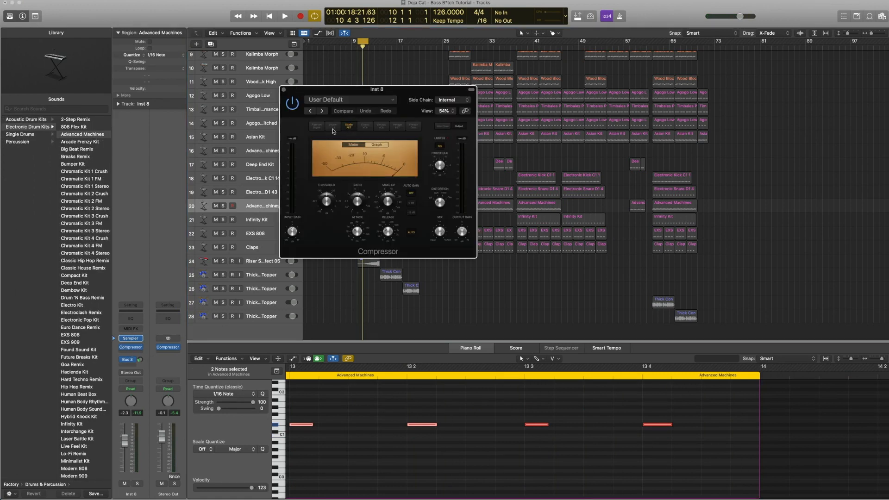
click(284, 90)
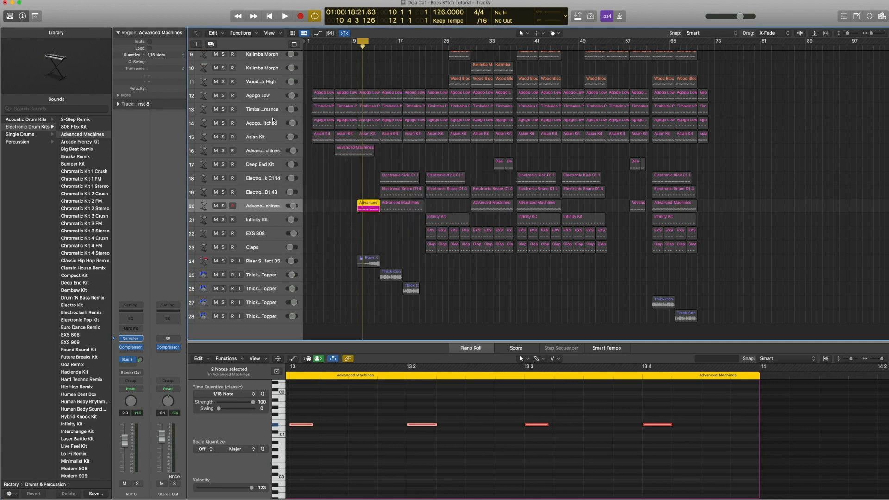
- Open Space Designer on the REVERB bus, show the 1.3s Medium Hall preset among the medium halls, and close its window
mouse_move(125, 363)
click(126, 359)
click(175, 349)
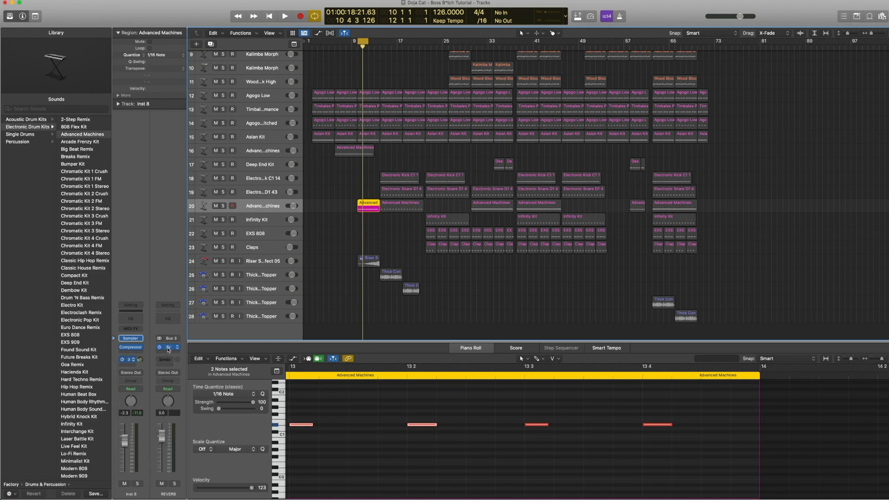
click(168, 350)
click(369, 99)
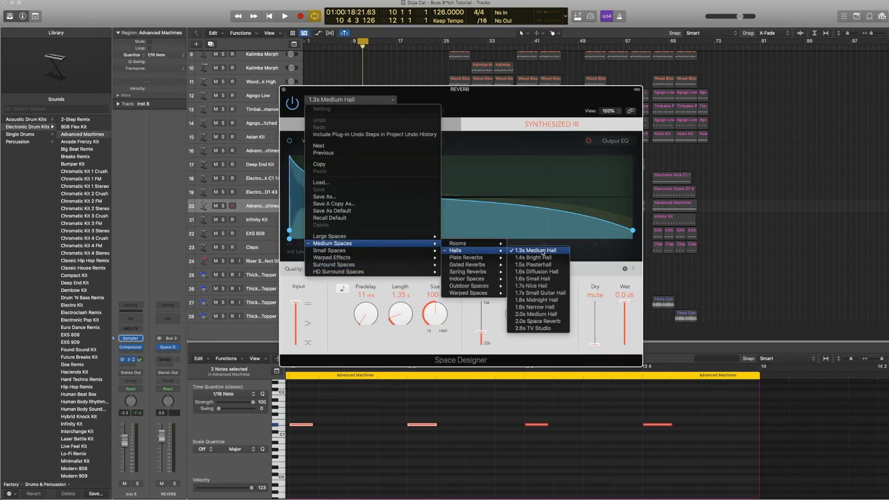
click(616, 299)
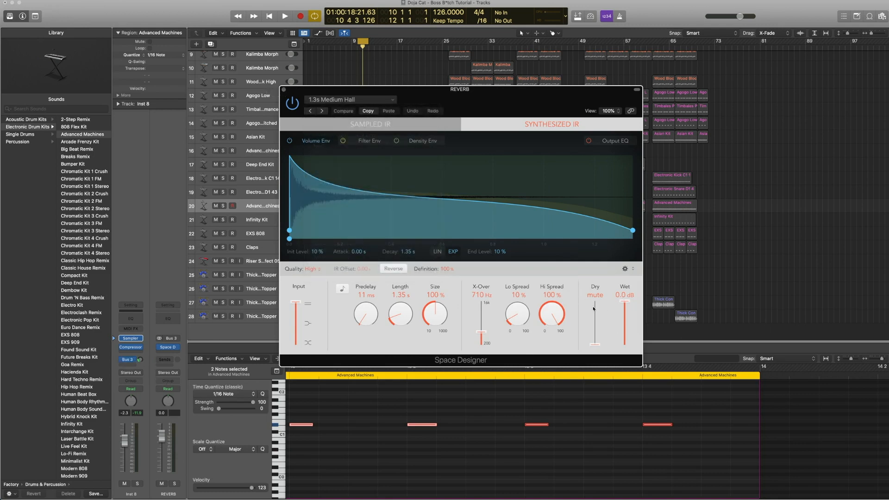
click(282, 89)
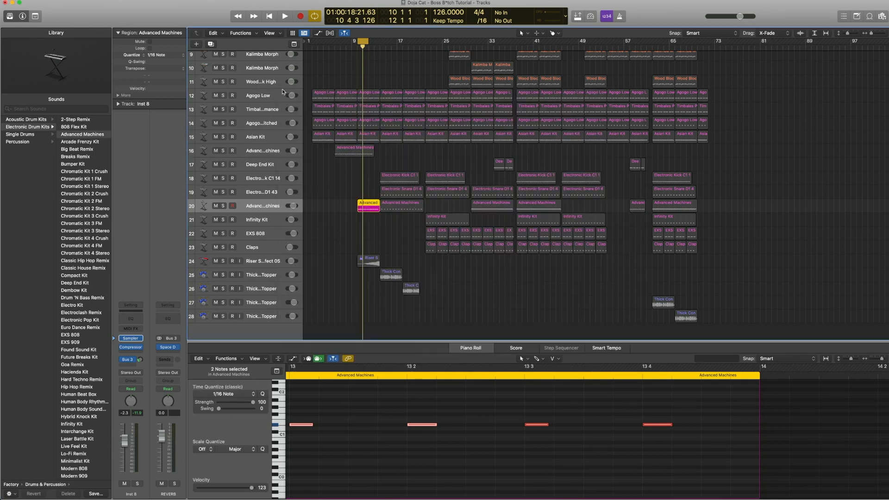
- Play the soloed track 20 region in the cycle, comparing its sound with the Bus 3 reverb send on and off
key(space)
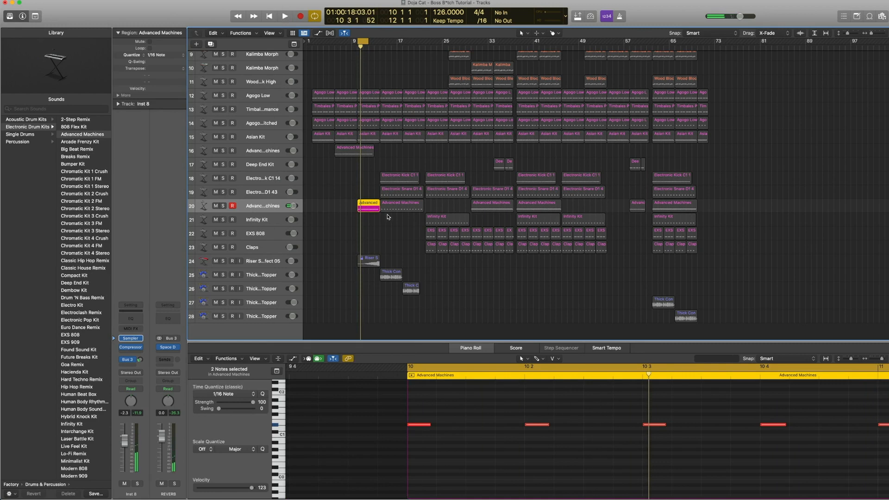
key(space)
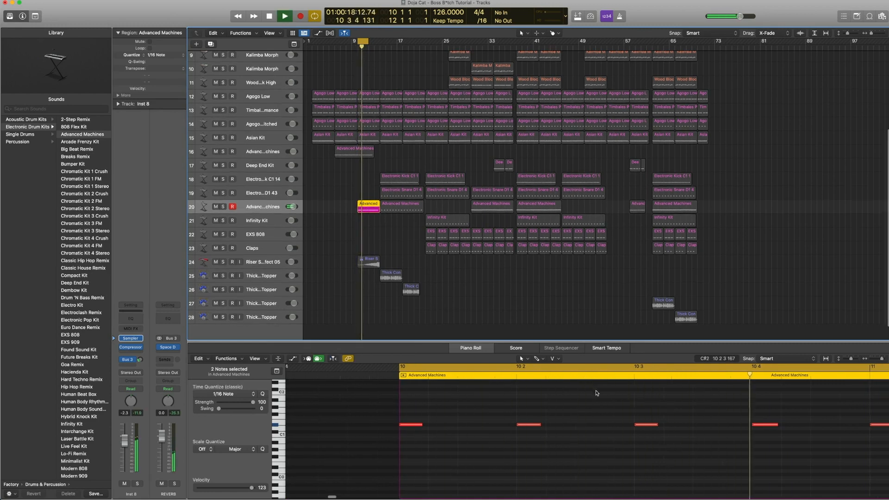
key(space)
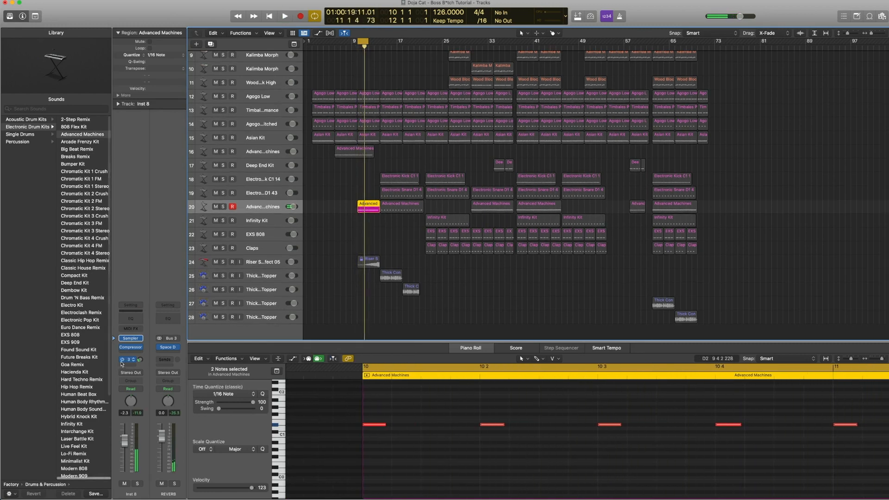
key(space)
key(space)
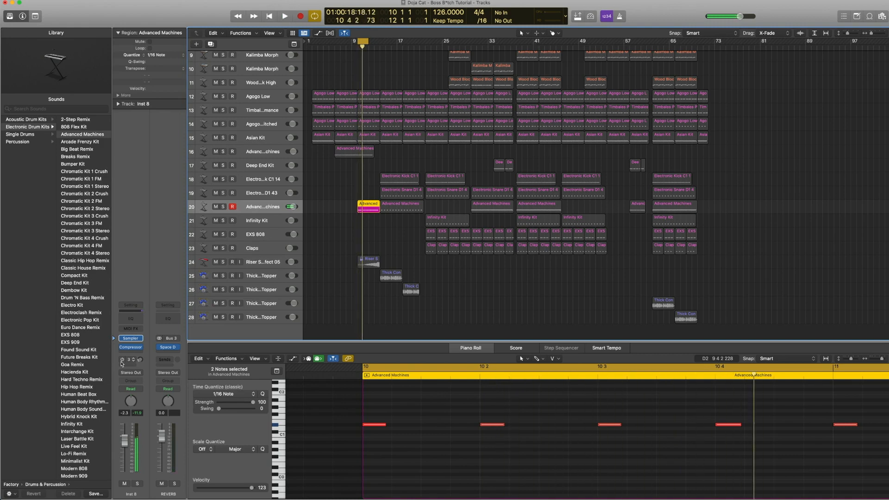
key(space)
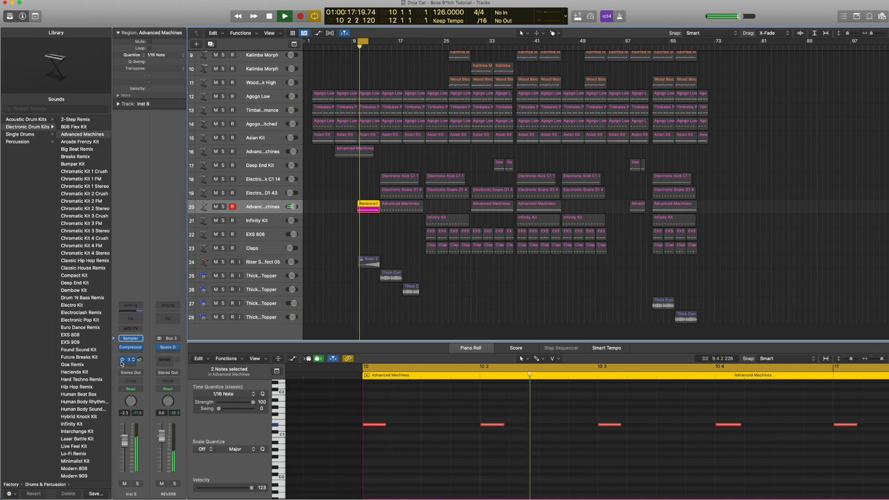
key(space)
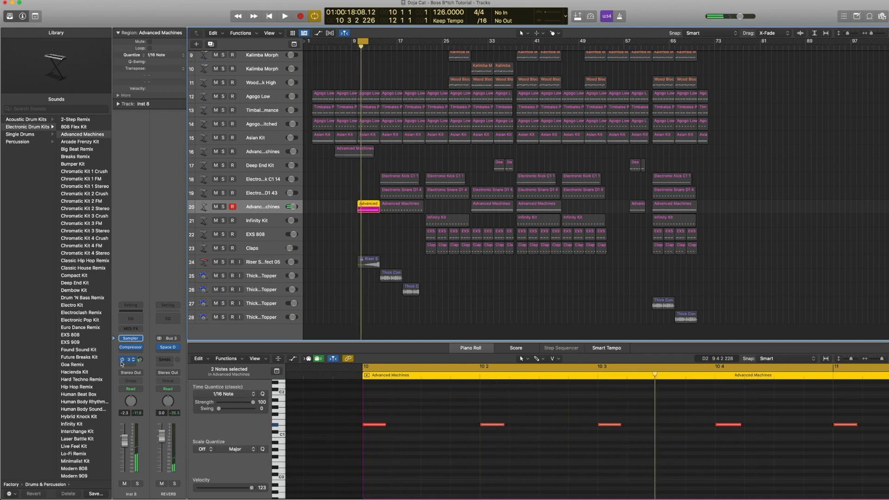
- Turn off solo and cycle mode, and open the Alchemy instrument on the Girls Choir-Aa track
key(ctrl+s)
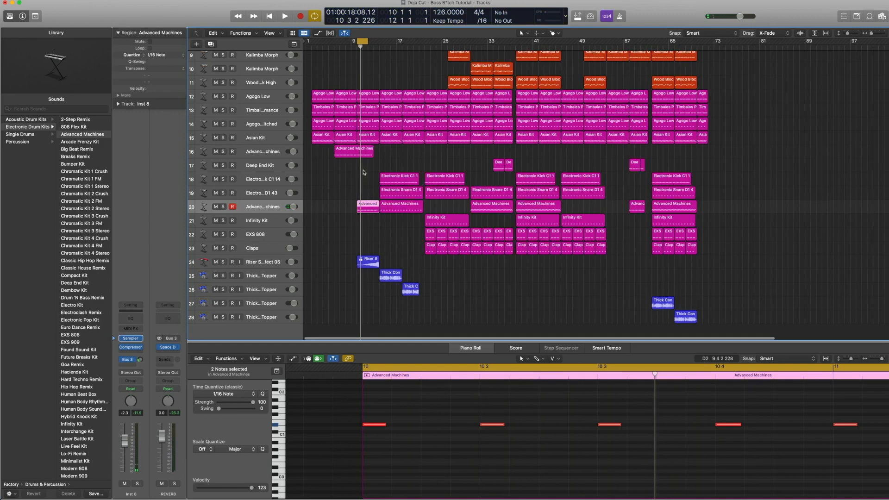
scroll(362, 172, up, 5)
scroll(371, 153, up, 2)
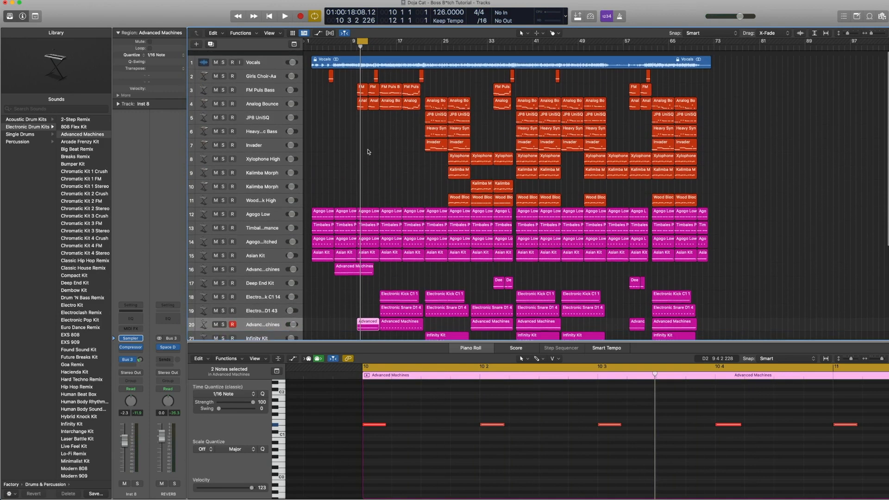
click(261, 86)
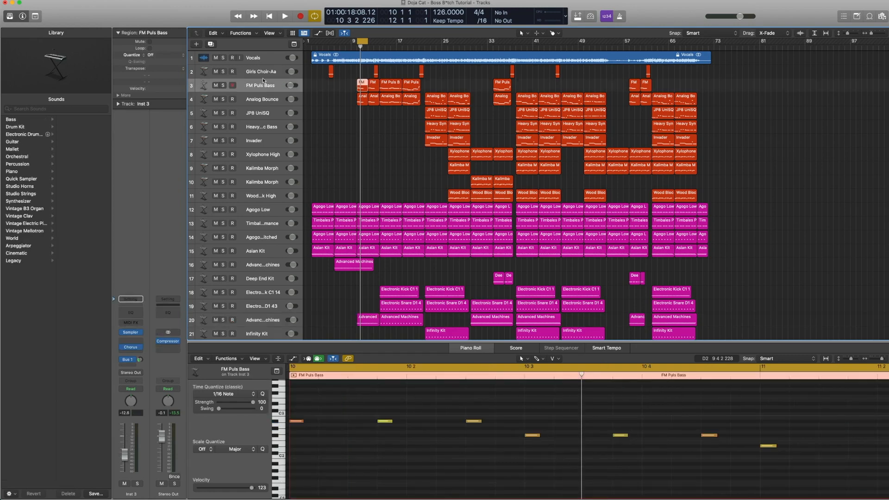
click(263, 72)
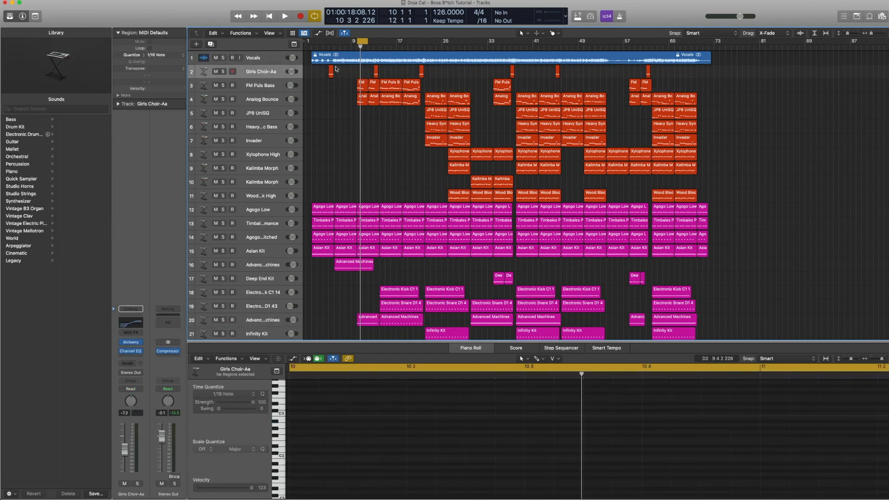
click(362, 42)
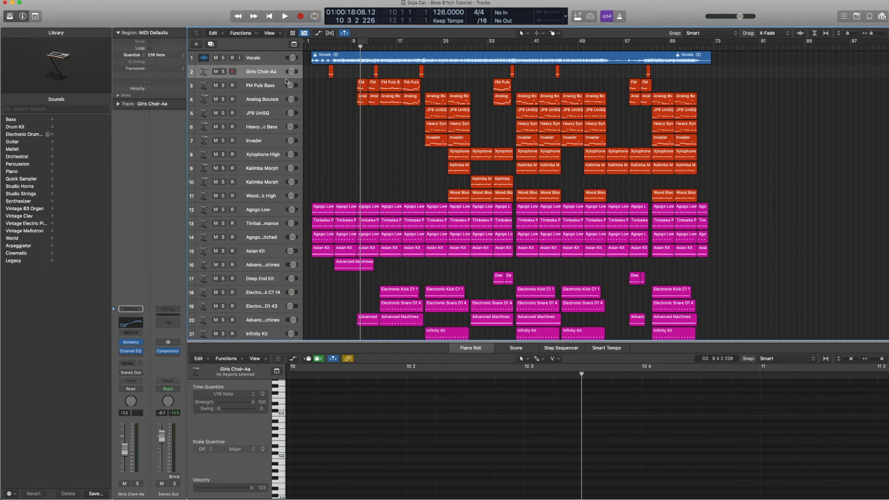
click(130, 343)
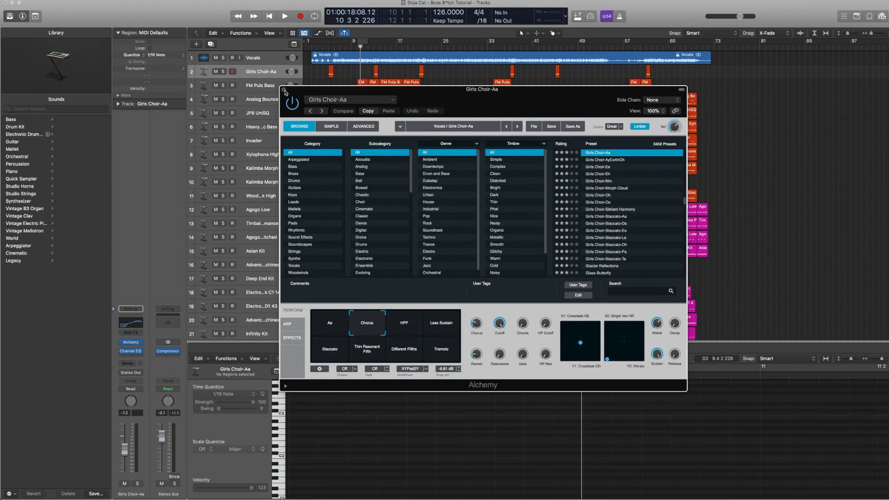
- Close the Alchemy window and play the first Girls Choir-Aa region at bar 5 soloed, showing its note in the Piano Roll
mouse_move(657, 324)
mouse_move(671, 363)
click(283, 89)
drag(398, 176, 306, 53)
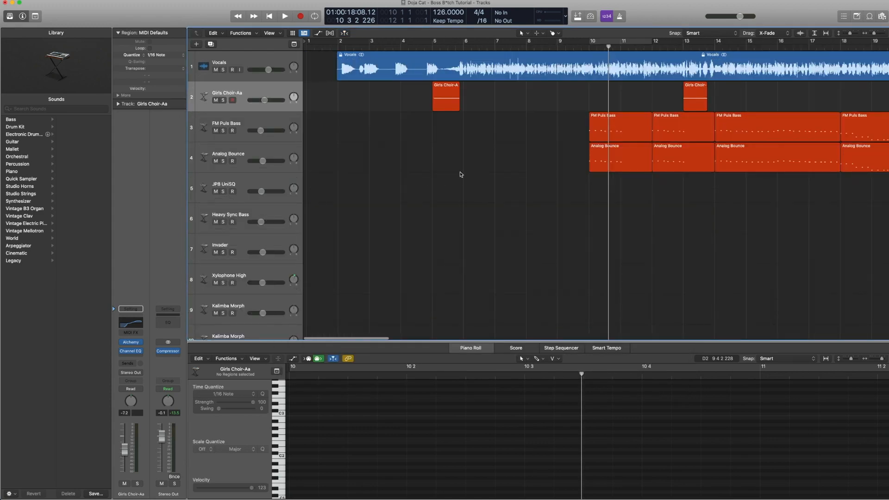
click(448, 101)
key(ctrl+s)
click(424, 45)
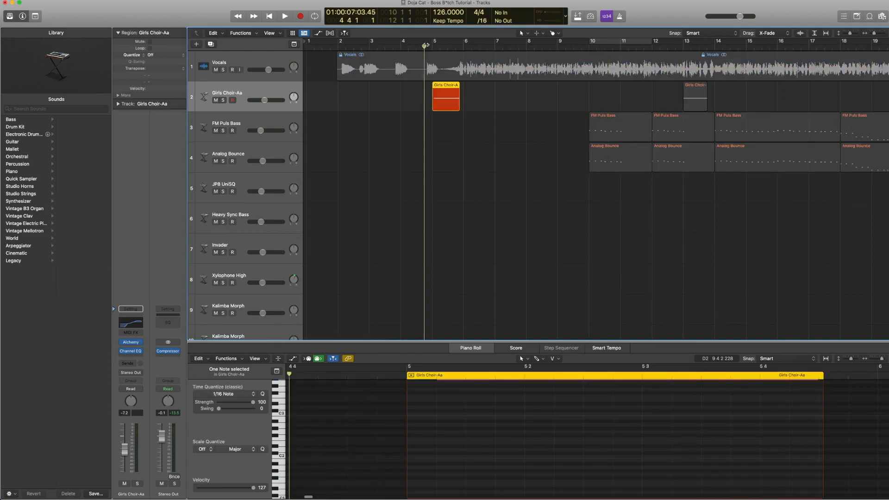
key(space)
scroll(620, 423, up, 3)
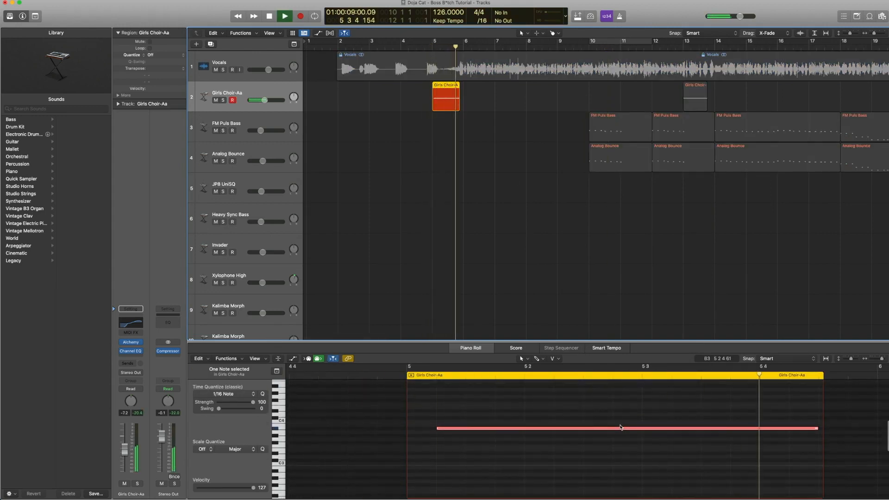
key(space)
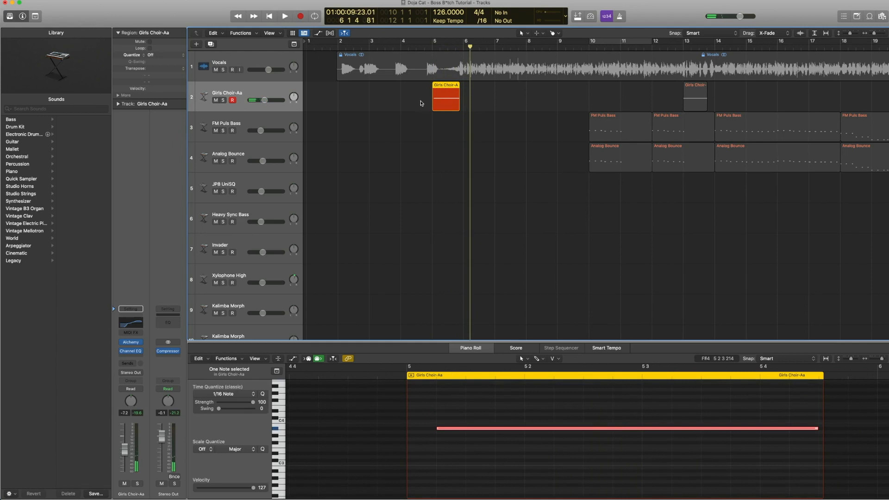
- Check the Girls Choir-Aa Alchemy settings again, replay the soloed region from bar 5, and turn solo off
mouse_move(134, 345)
click(132, 343)
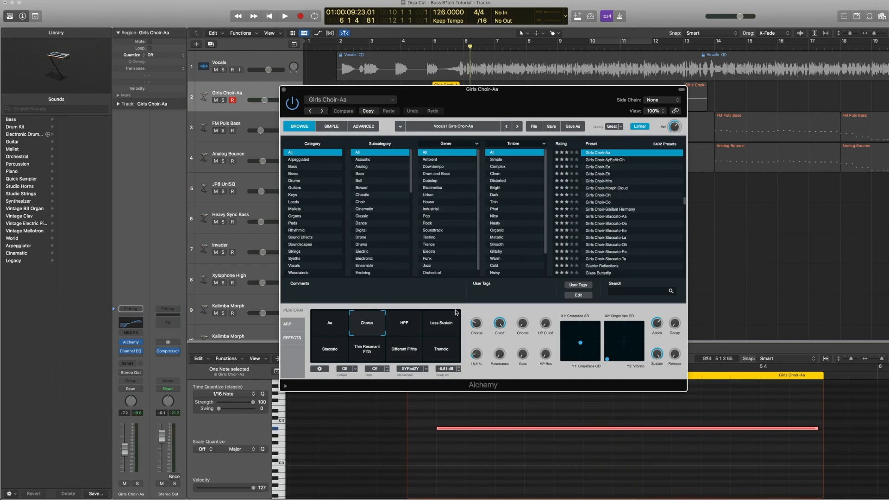
click(284, 89)
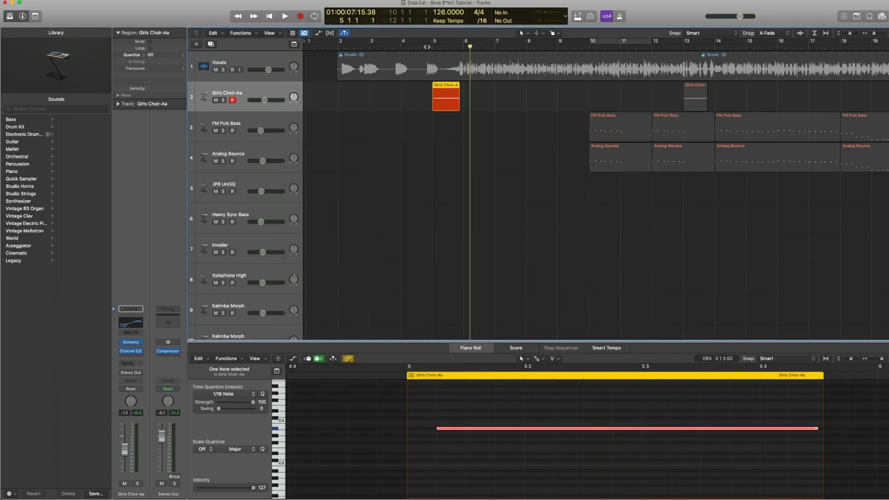
click(433, 46)
key(space)
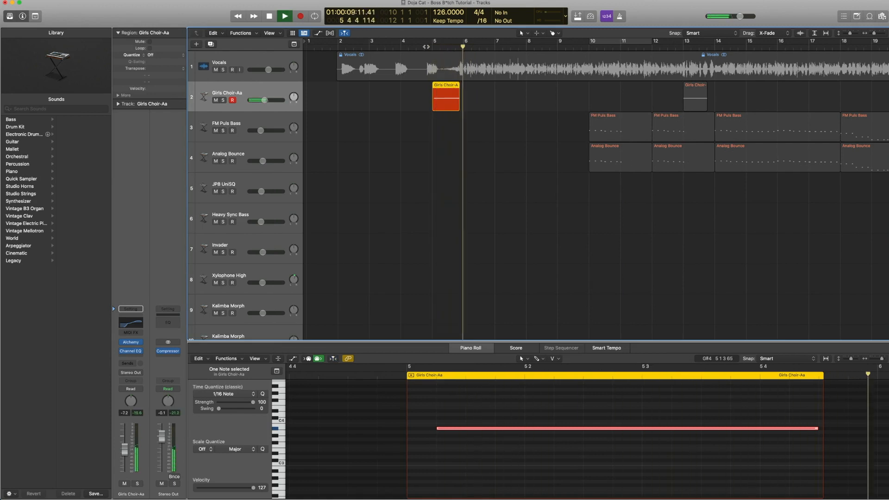
key(space)
key(super+a)
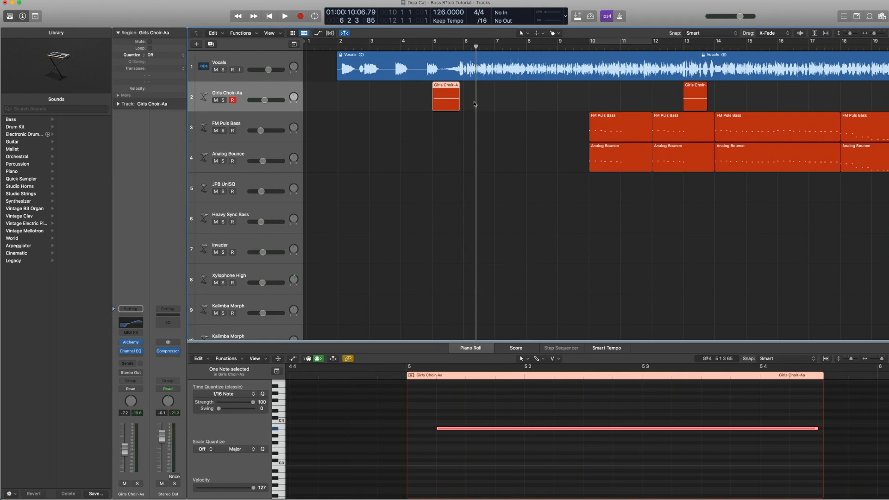
- Hide the Piano Roll and play the bar 5 Girls Choir-Aa region soloed together with the percussion regions on tracks 12 to 16
key(e)
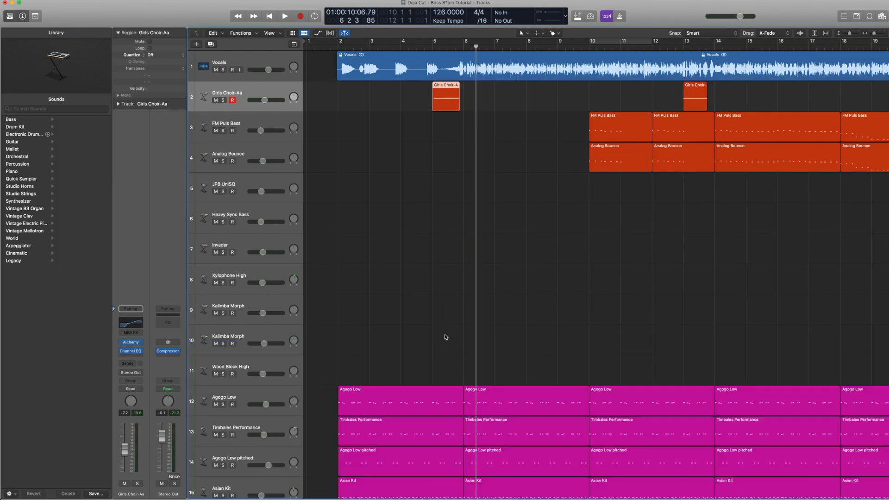
key(z)
drag(341, 273, 330, 67)
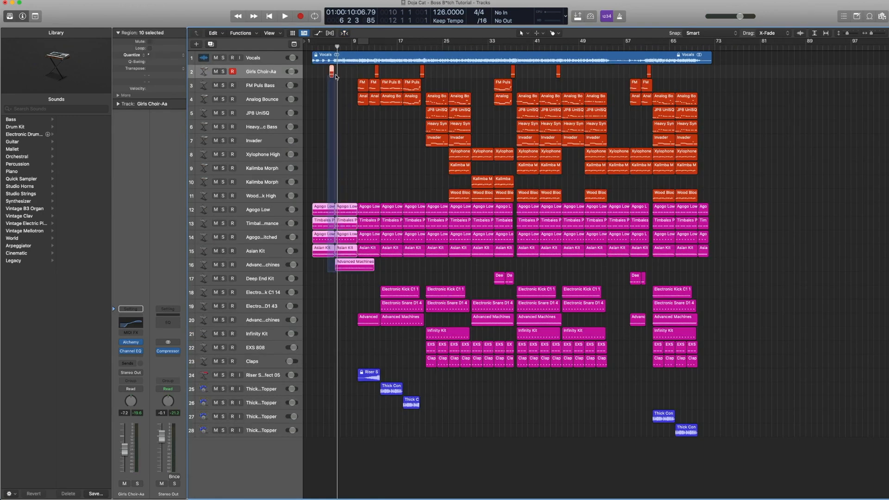
click(328, 46)
key(space)
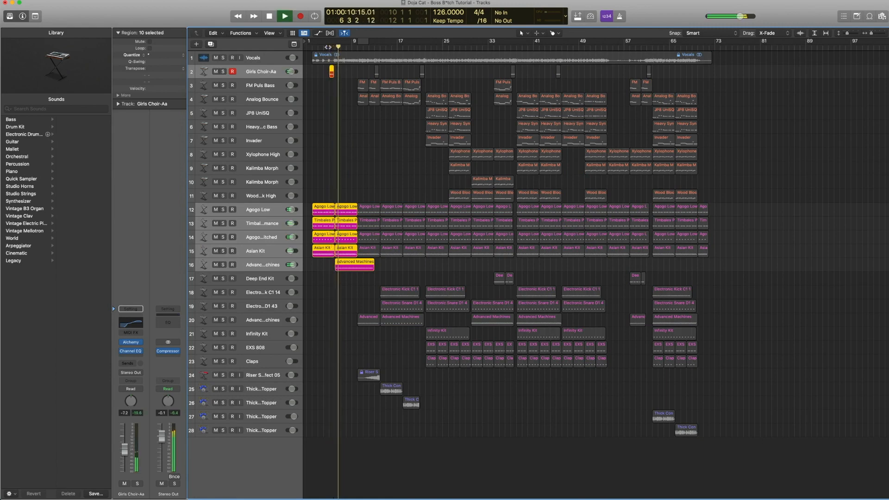
key(space)
click(329, 97)
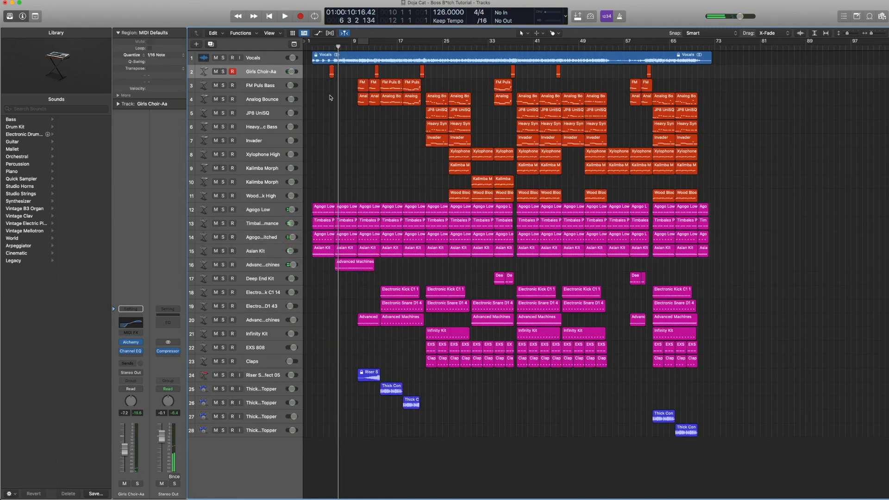
- Play the FM Puls Bass and Analog Bounce regions at bar 10 together in solo
click(260, 86)
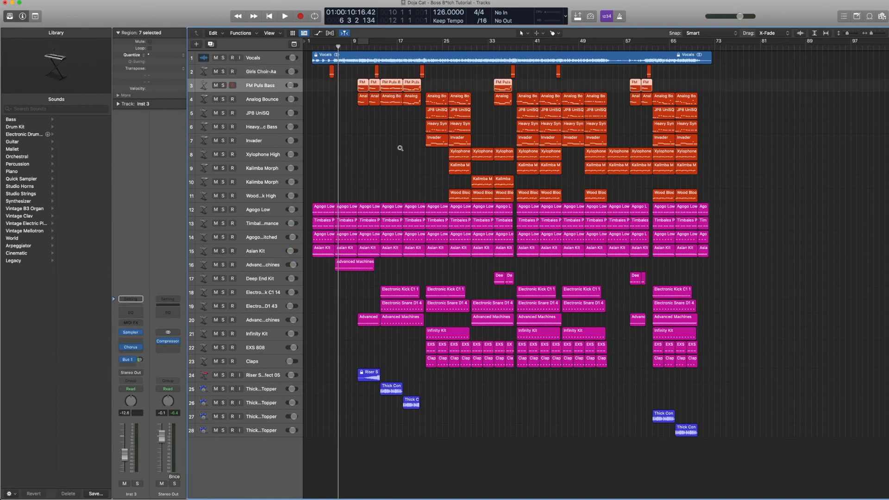
drag(457, 165, 341, 67)
drag(400, 85, 411, 267)
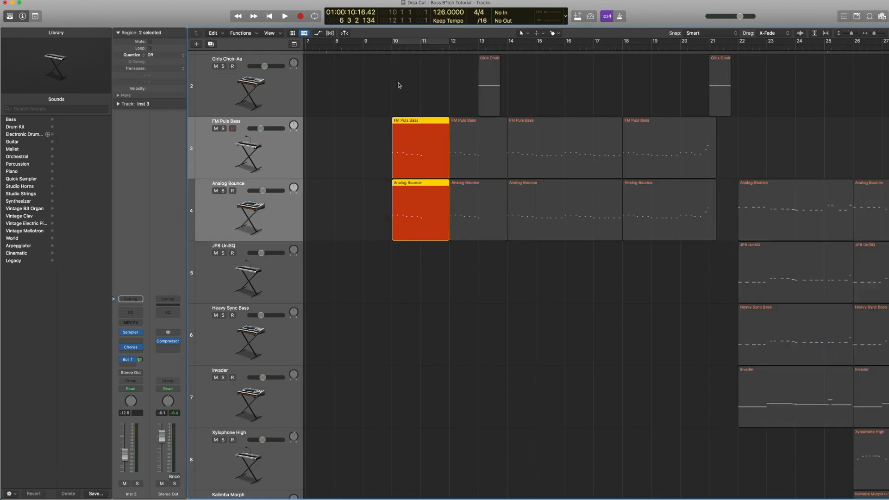
key(shift+space)
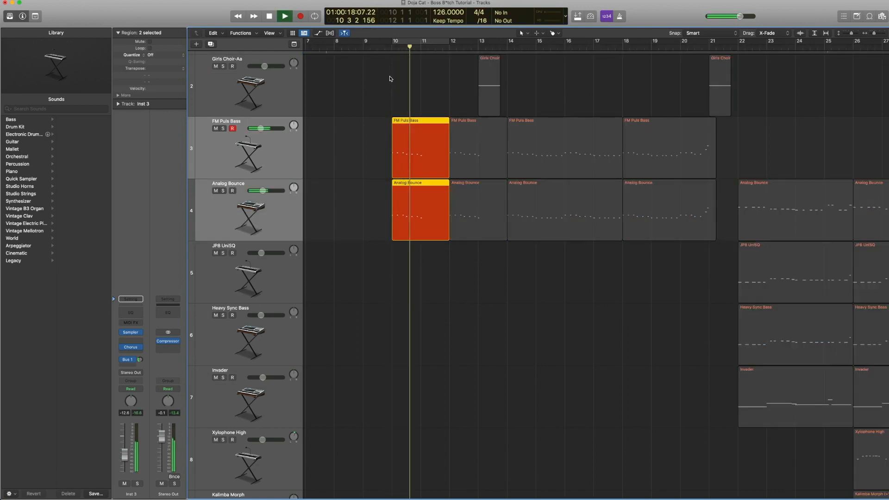
key(space)
- Select the FM Puls Bass track, show its sound under Bass > Synth Bass in the library, and play the track soloed
click(265, 157)
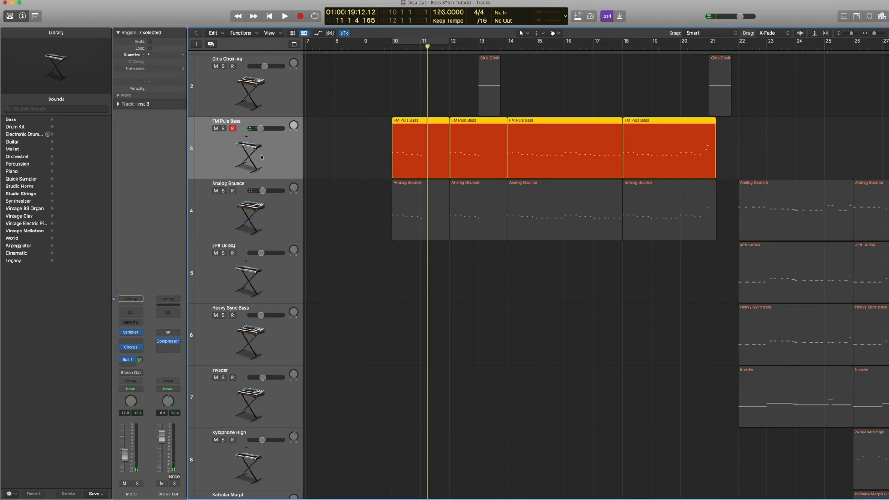
click(119, 332)
scroll(46, 151, left, 3)
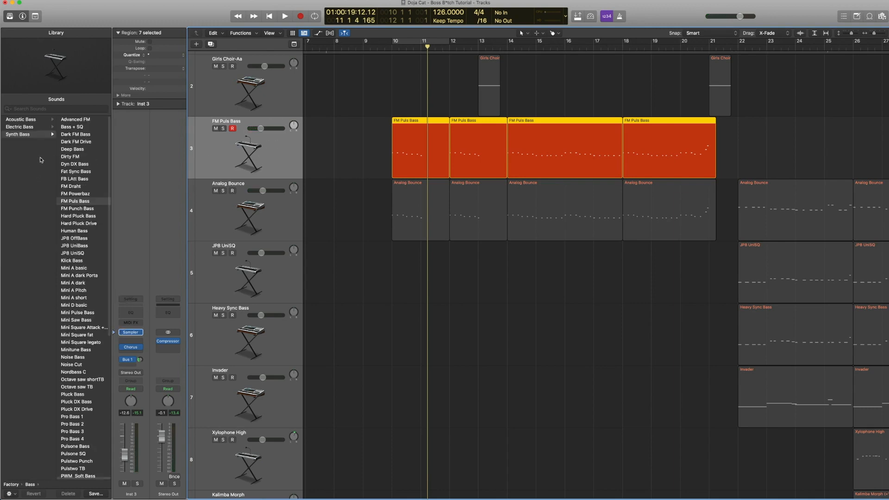
scroll(40, 145, right, 3)
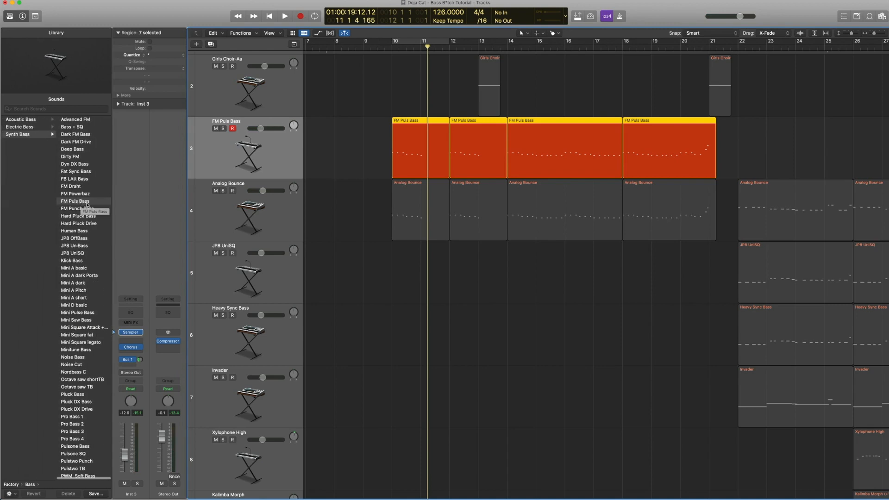
click(390, 48)
key(space)
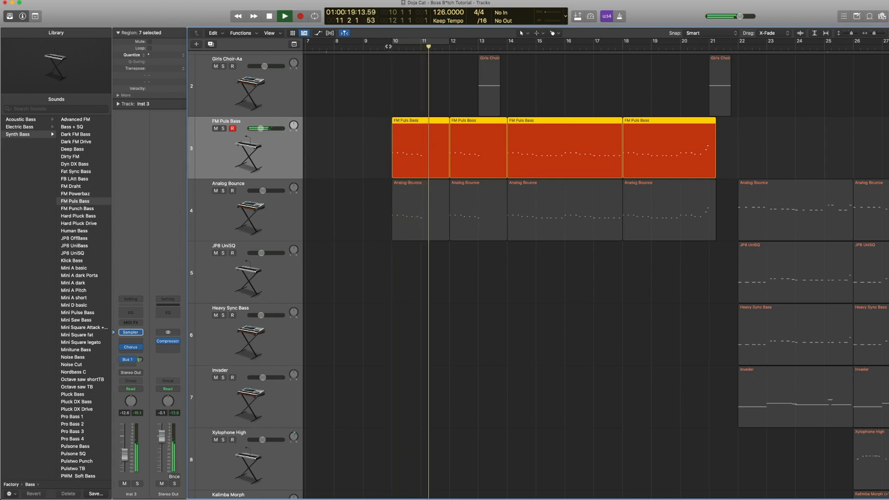
key(space)
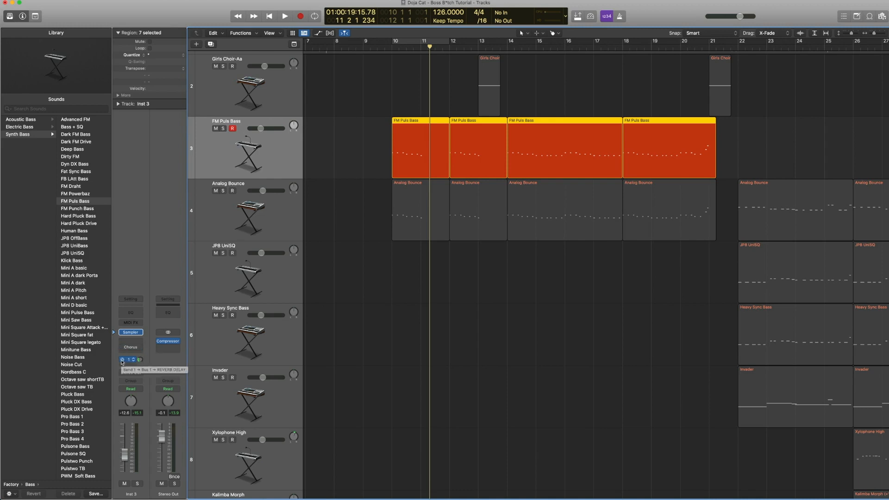
- Set a cycle from bar 10 to 12 and play FM Puls Bass with its Chorus and Bus 1 send bypassed
drag(396, 43, 449, 43)
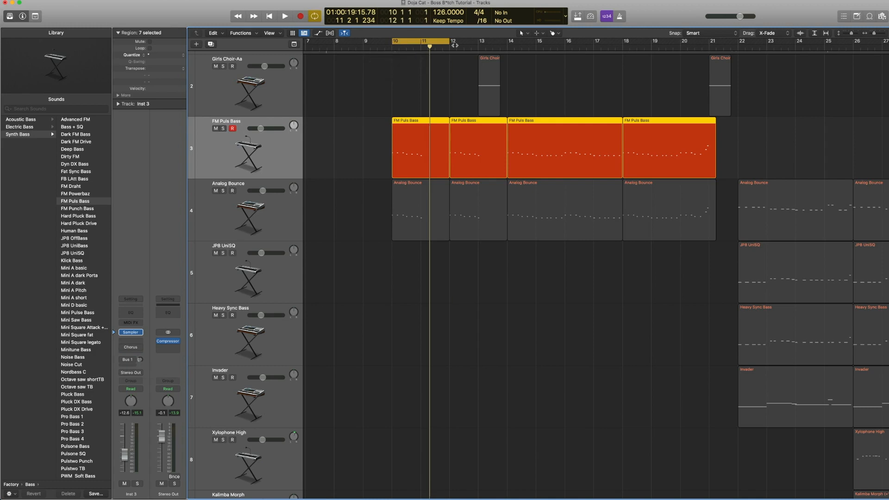
key(space)
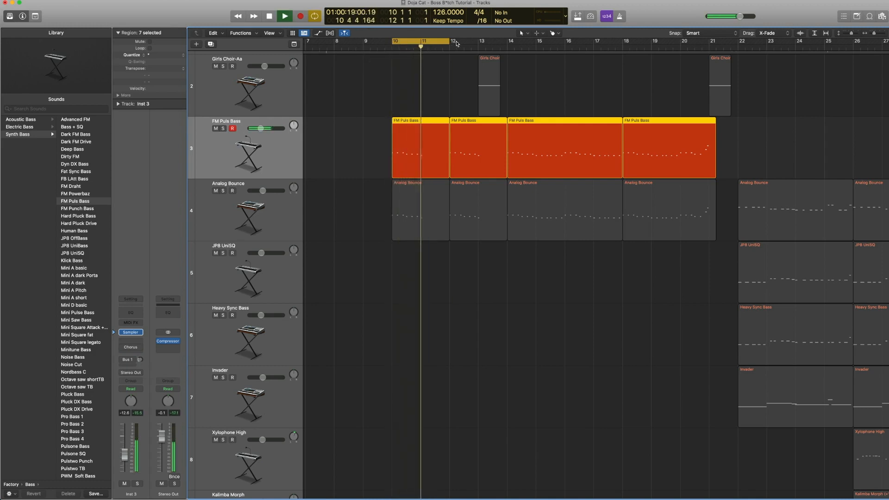
key(space)
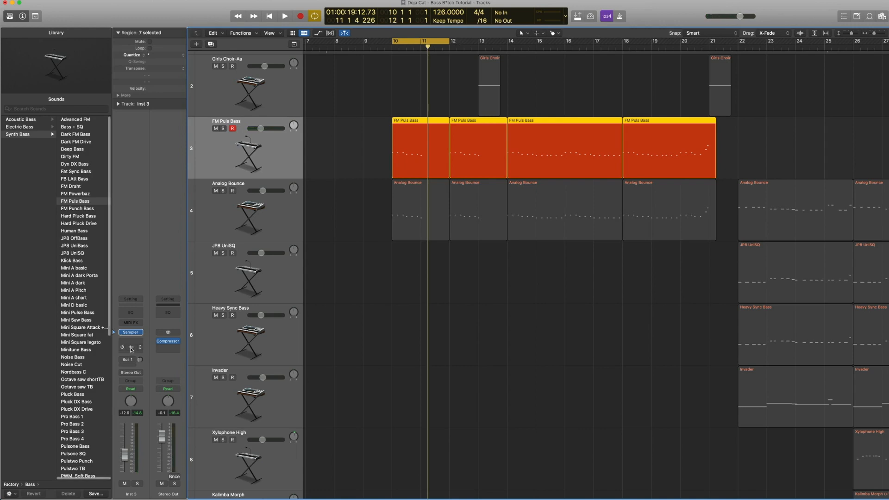
- Show Chorus among the Modulation effects, view its Mega Wide Chorus preset on FM Puls Bass, and close the plug-in window
mouse_move(132, 350)
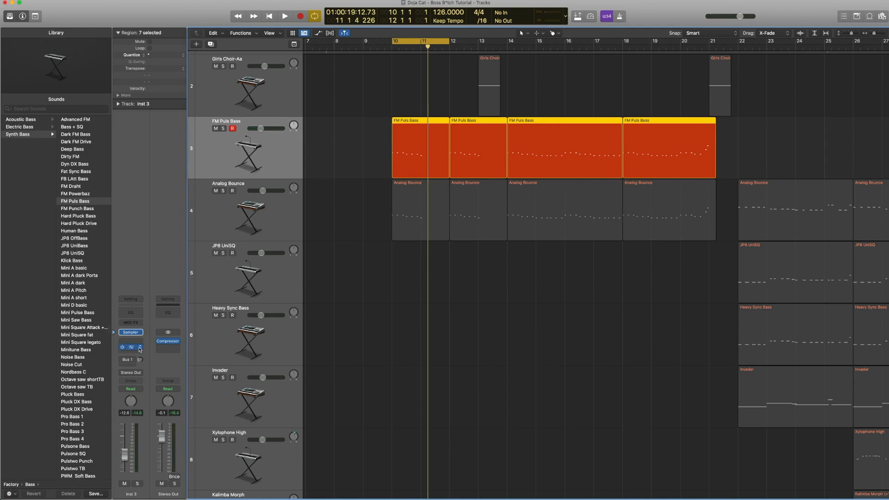
click(139, 349)
mouse_move(167, 455)
mouse_move(232, 445)
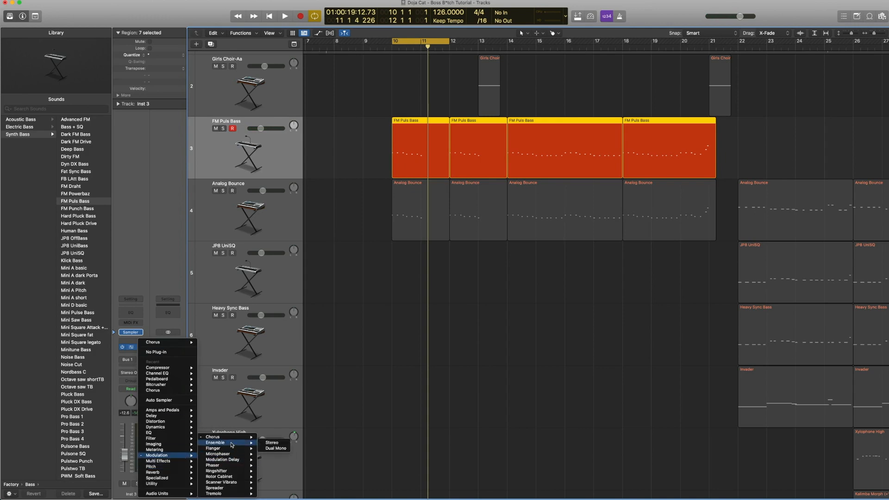
key(Escape)
click(131, 348)
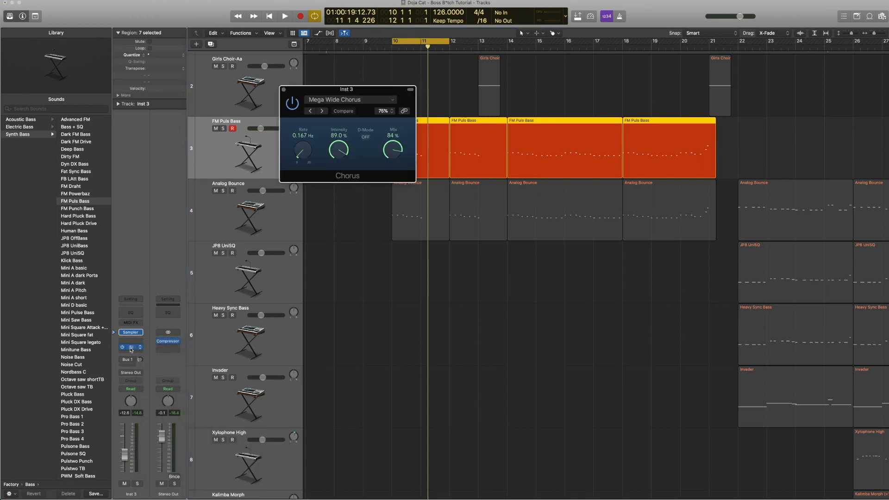
click(372, 99)
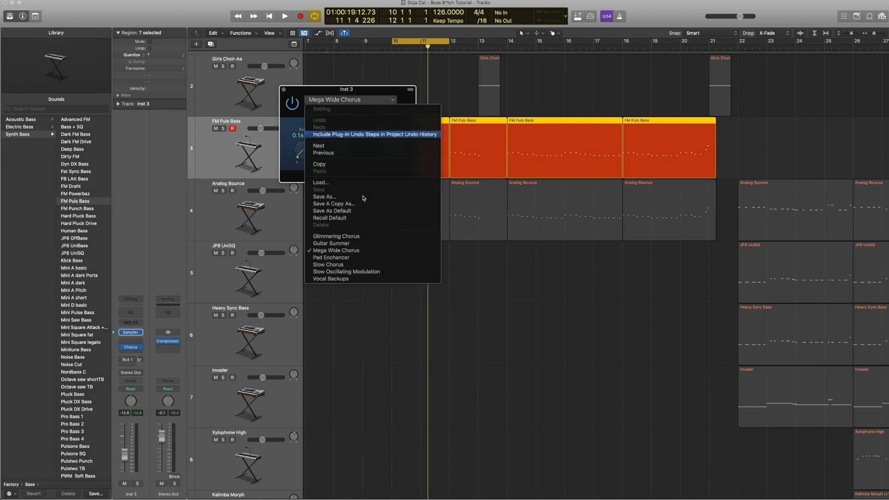
click(284, 90)
click(283, 90)
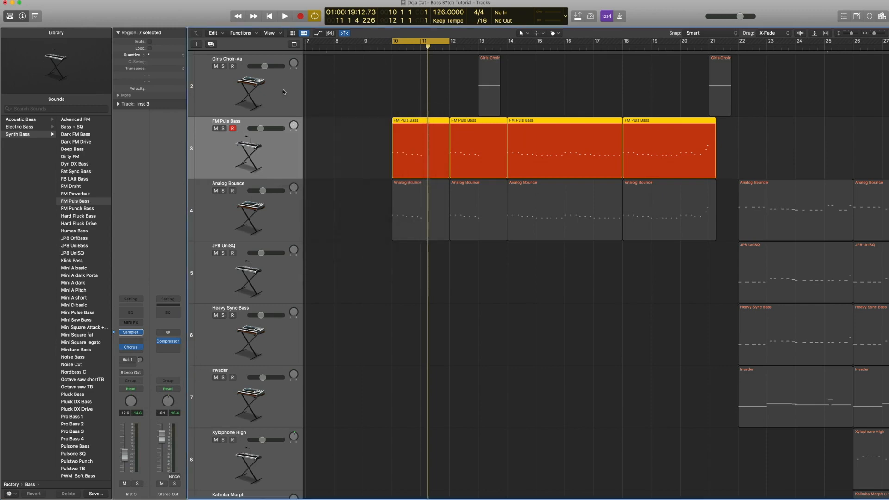
- Play the cycled FM Puls Bass region, comparing its sound with the Chorus on and off, and leave the Chorus on
key(space)
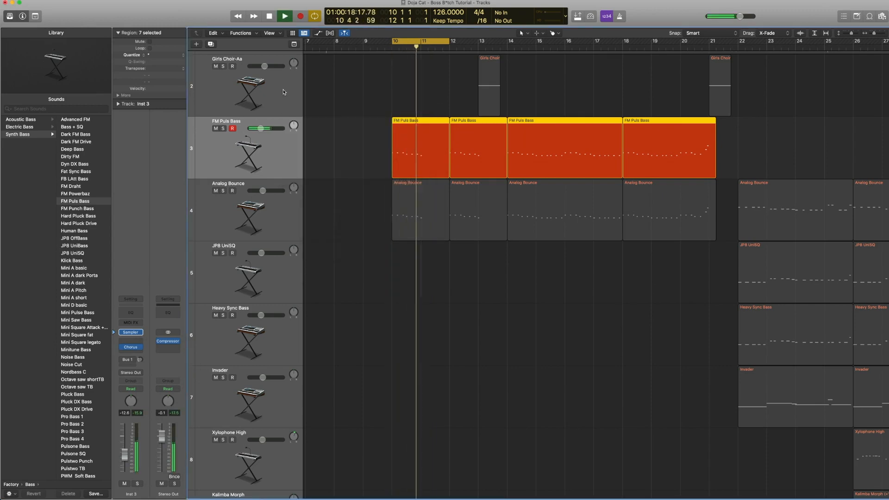
key(space)
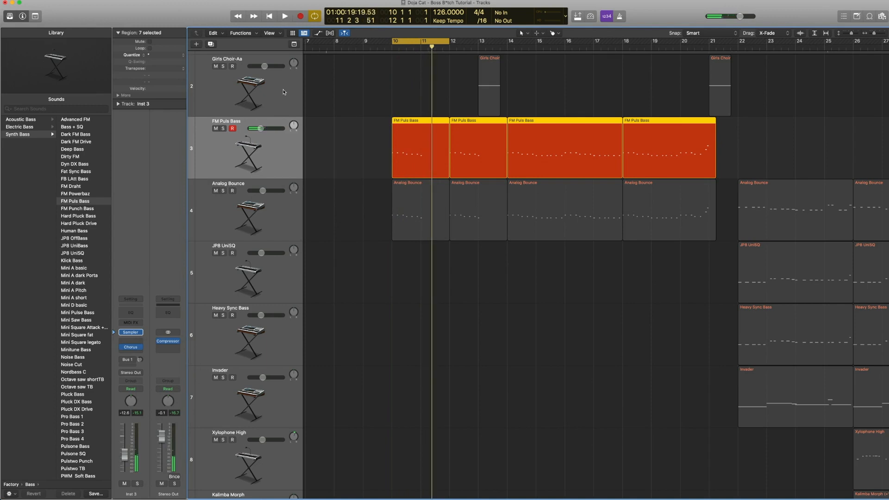
key(space)
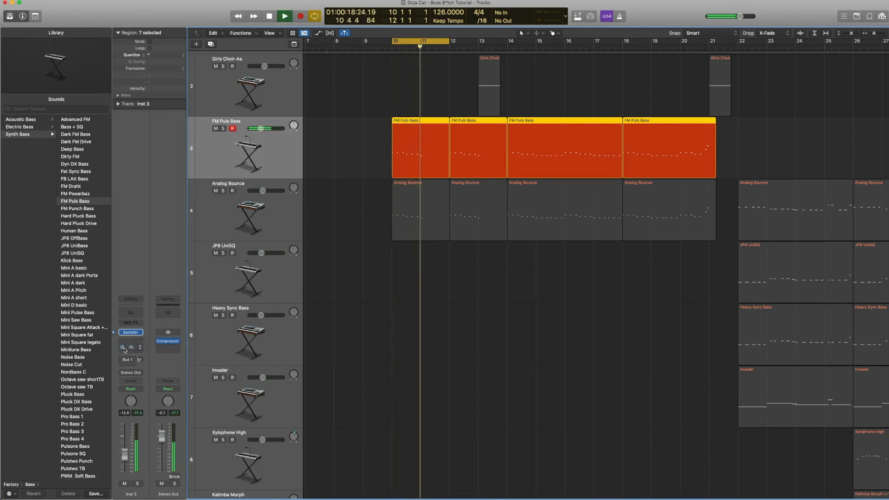
key(space)
click(123, 350)
key(space)
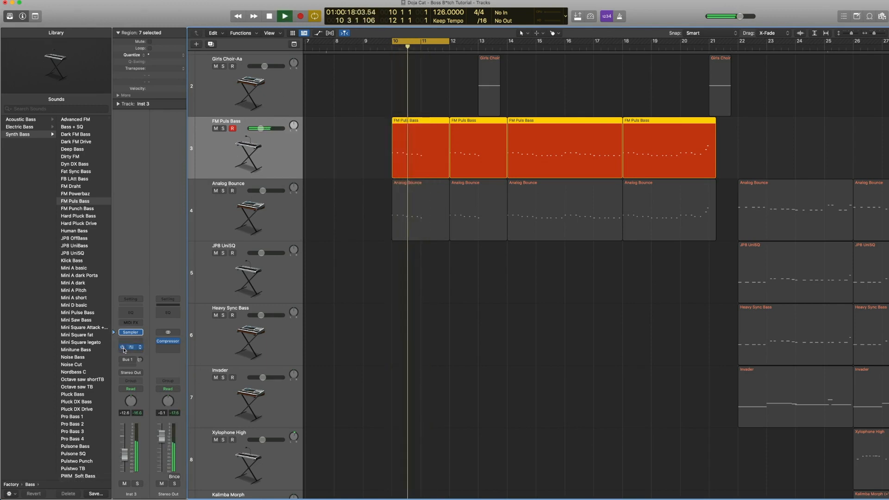
key(space)
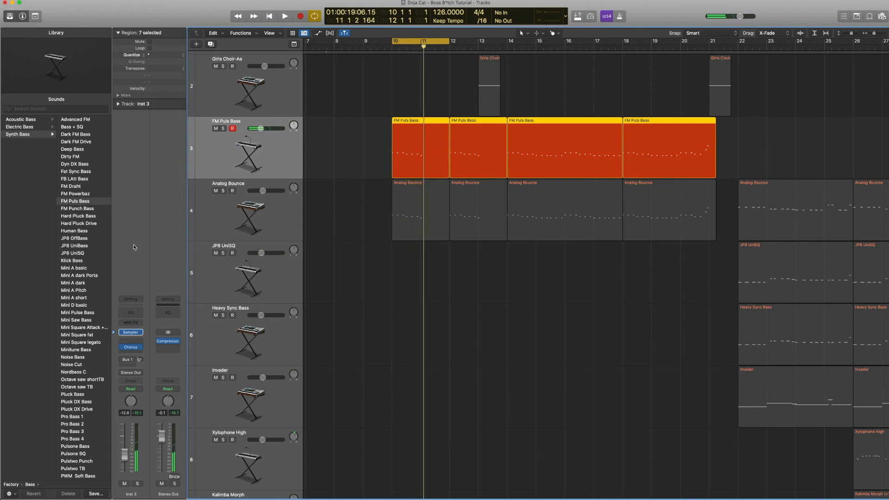
- Turn the Bus 1 send on the FM Puls Bass track back on and show its REVERB DELAY bus channel
mouse_move(125, 360)
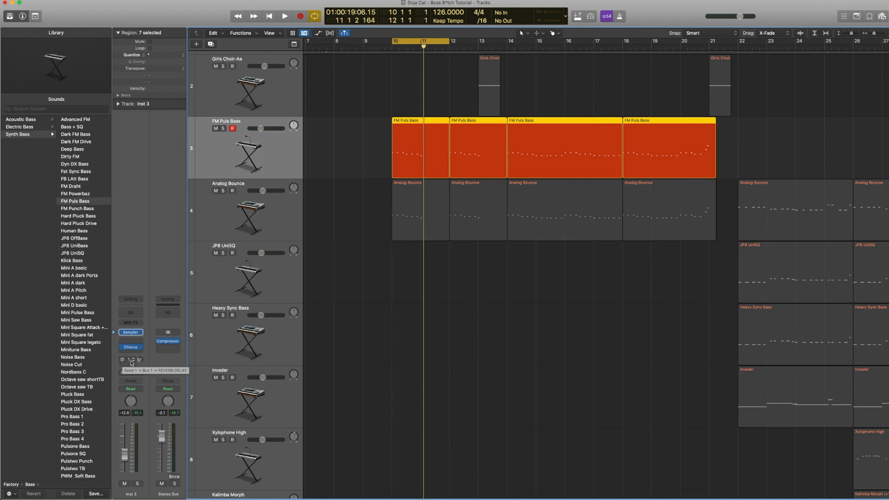
click(122, 360)
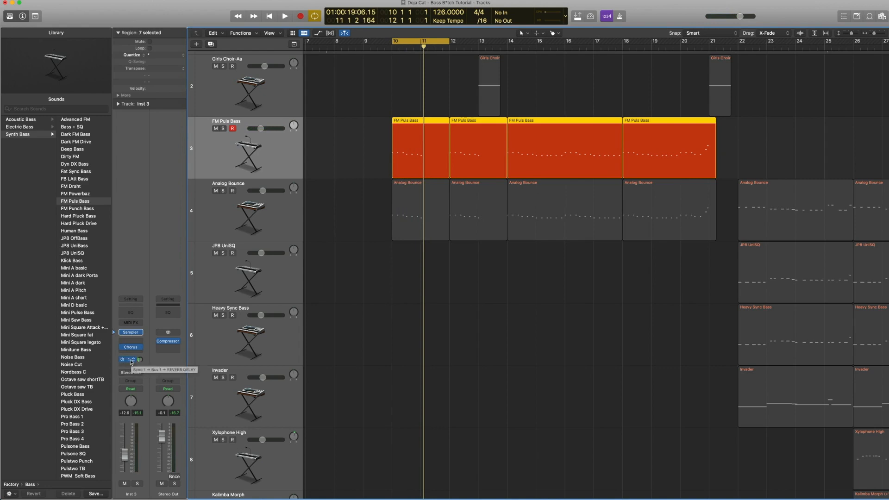
click(131, 361)
click(159, 343)
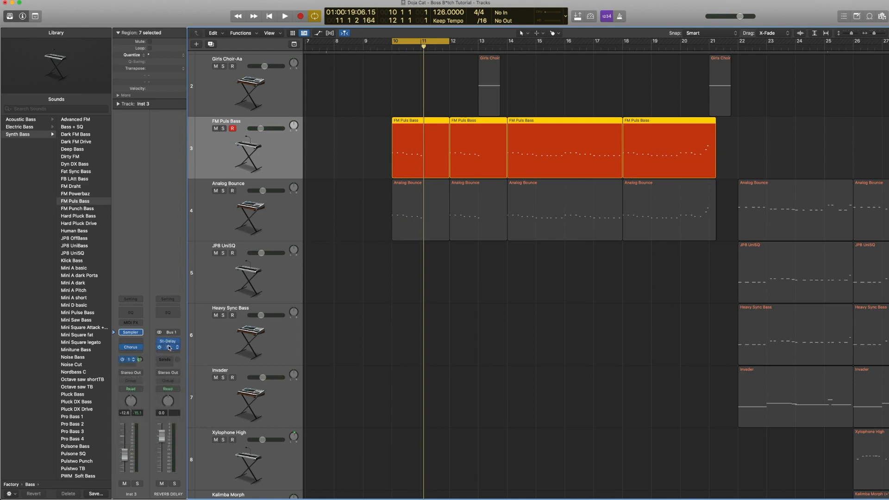
- View Space Designer on the REVERB DELAY bus, show its 1.7s Nice Hall preset under Medium Spaces > Halls, and close it
click(169, 349)
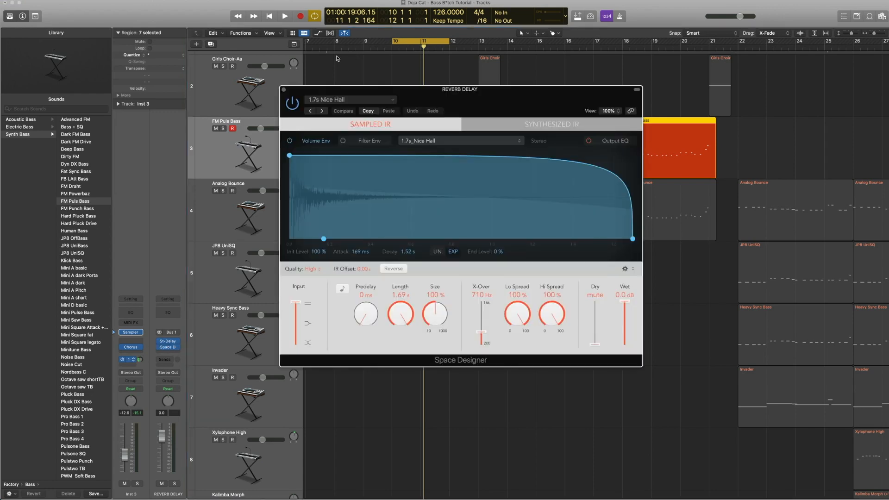
click(348, 101)
mouse_move(376, 244)
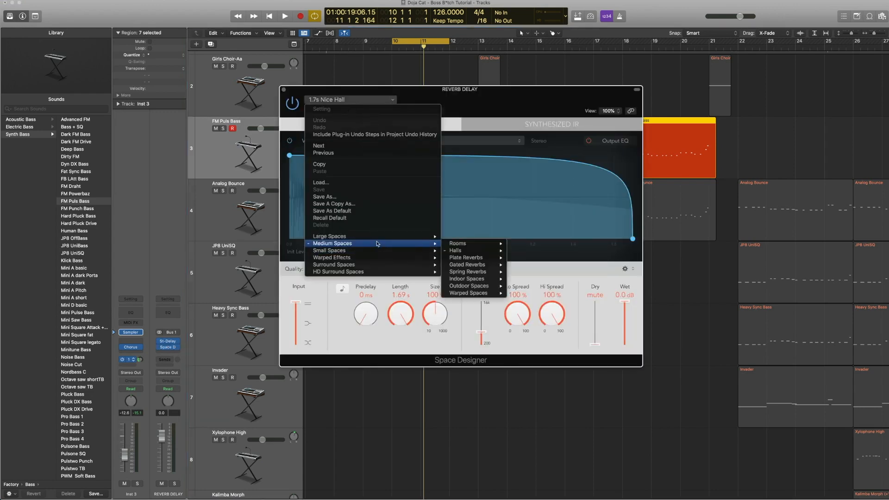
mouse_move(445, 250)
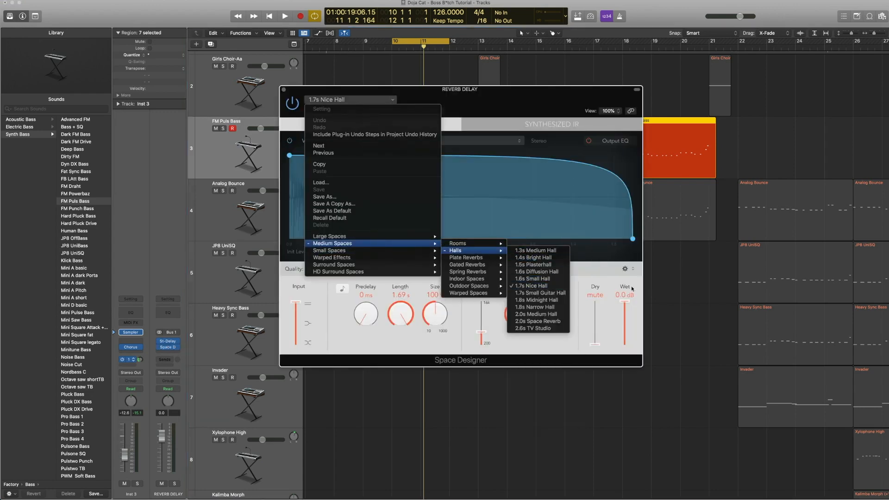
click(627, 303)
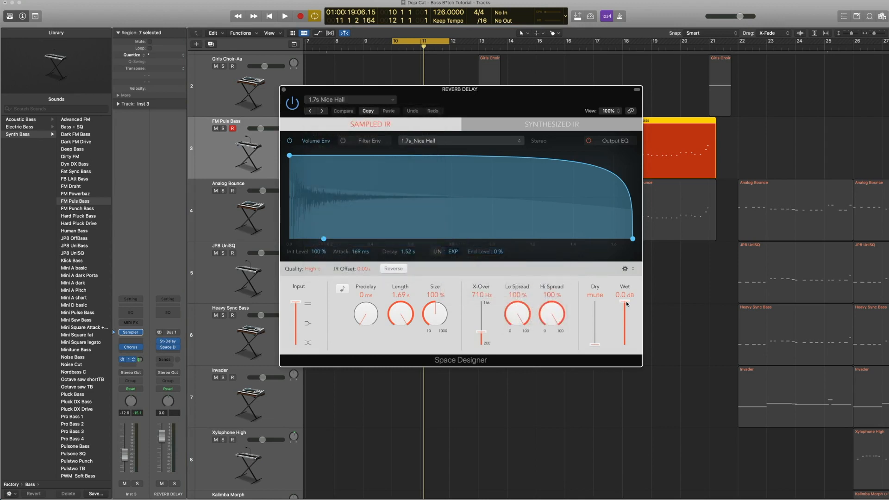
click(283, 91)
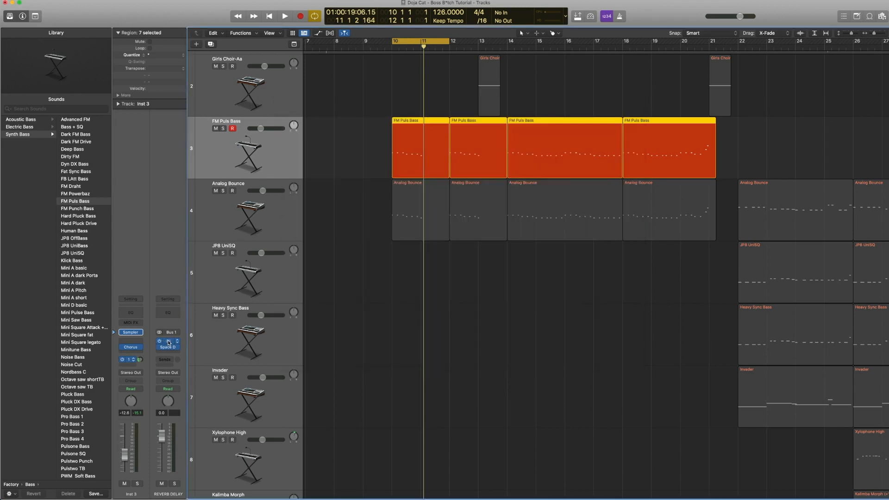
- Show the plug-in choices for the REVERB DELAY bus's first insert, view the Stereo Delay settings, and close the plug-in window
click(178, 343)
mouse_move(204, 421)
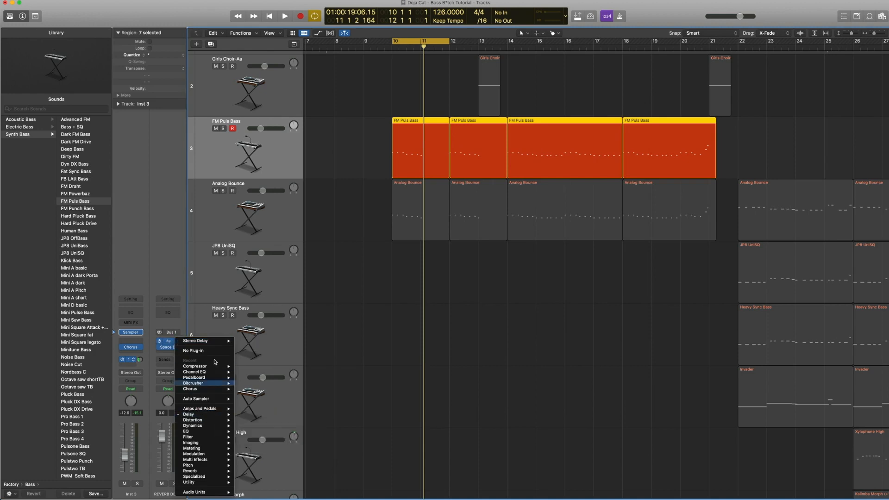
click(178, 251)
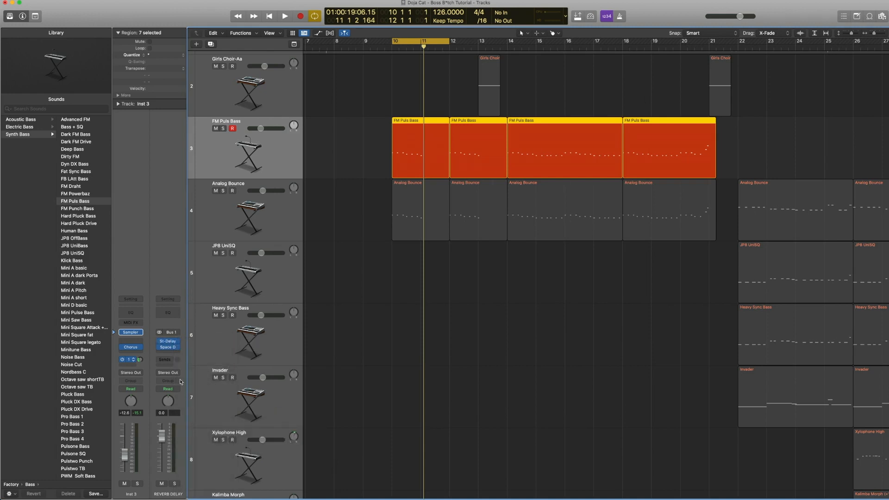
click(163, 344)
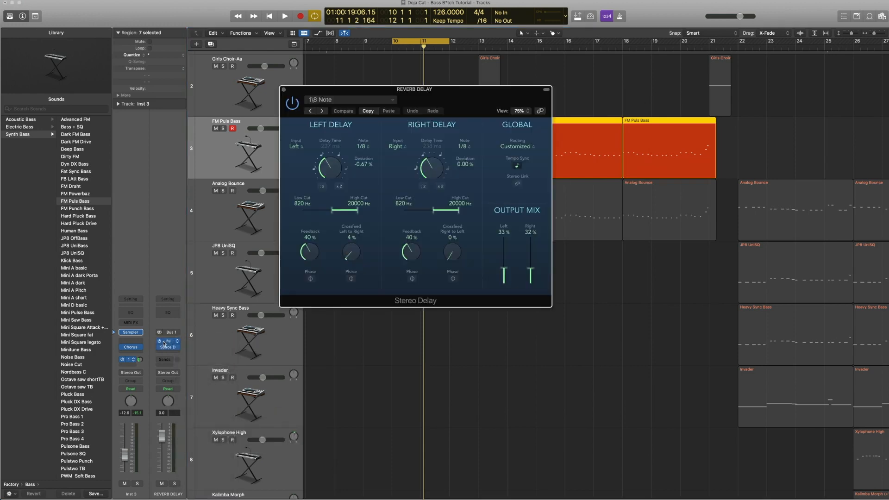
click(284, 90)
- Play the cycled FM Puls Bass region twice in solo with its Bus 1 reverb and delay send on
key(space)
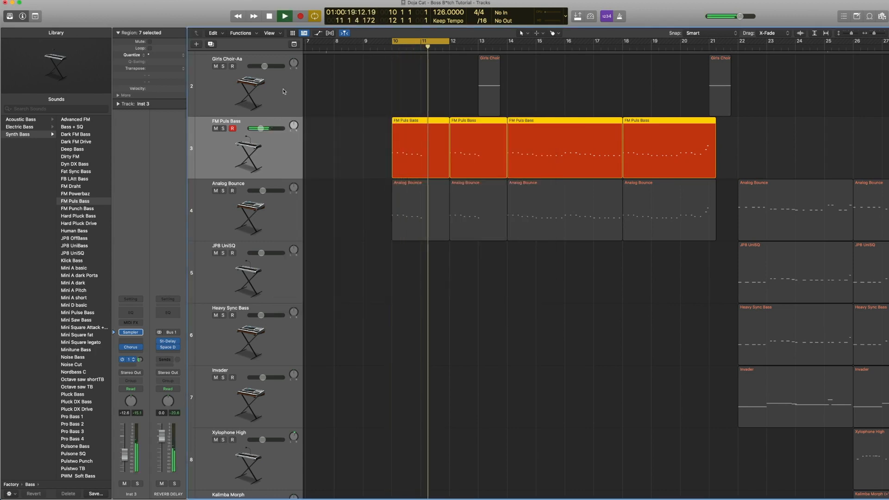
key(space)
key(space)
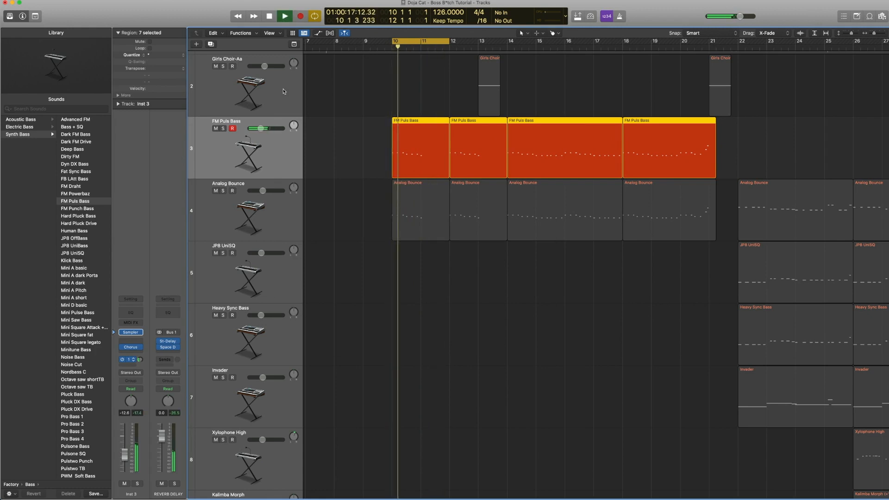
key(space)
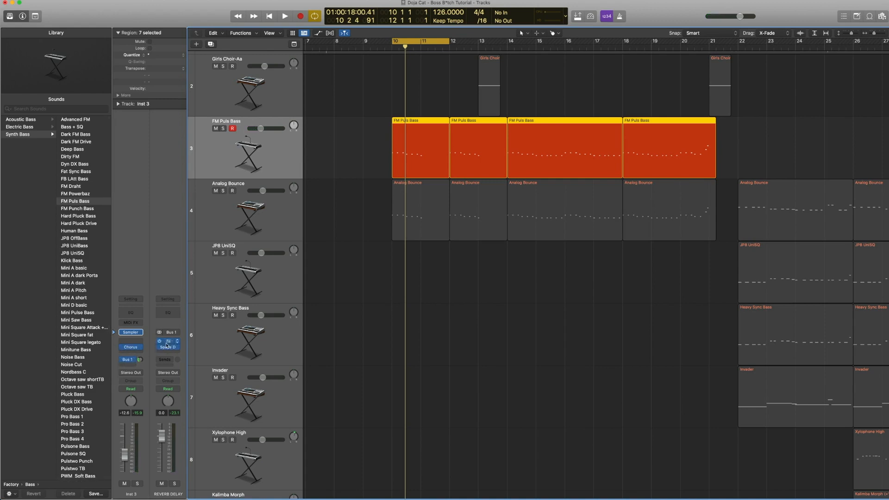
- Select the Analog Bounce track, view its Alchemy instrument with the Analog Bounce preset and Dirty Punch pad, and close the window
click(241, 214)
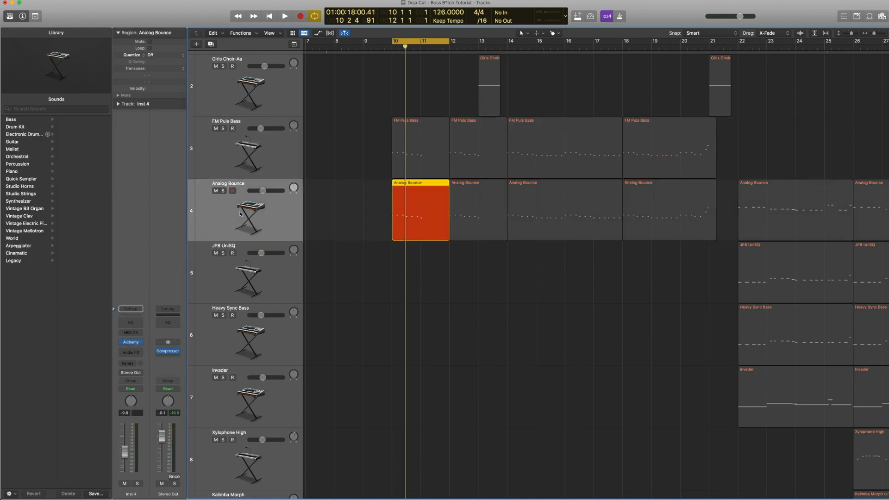
click(141, 342)
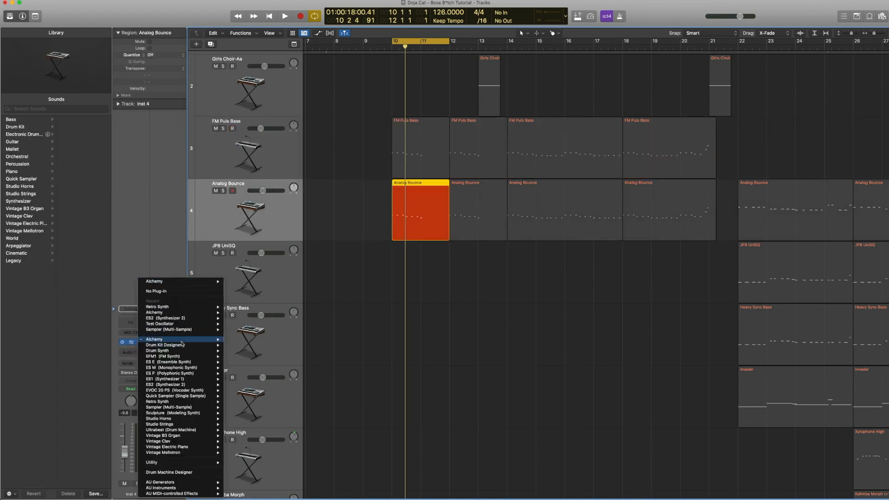
click(129, 275)
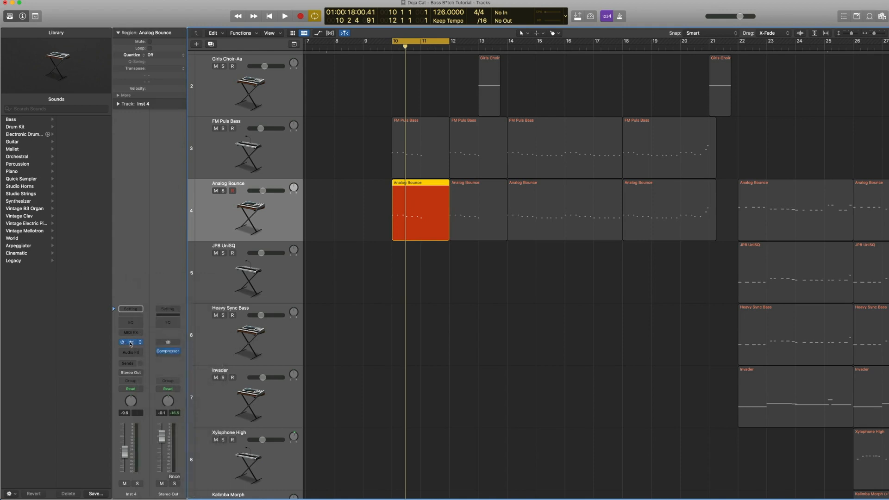
click(131, 343)
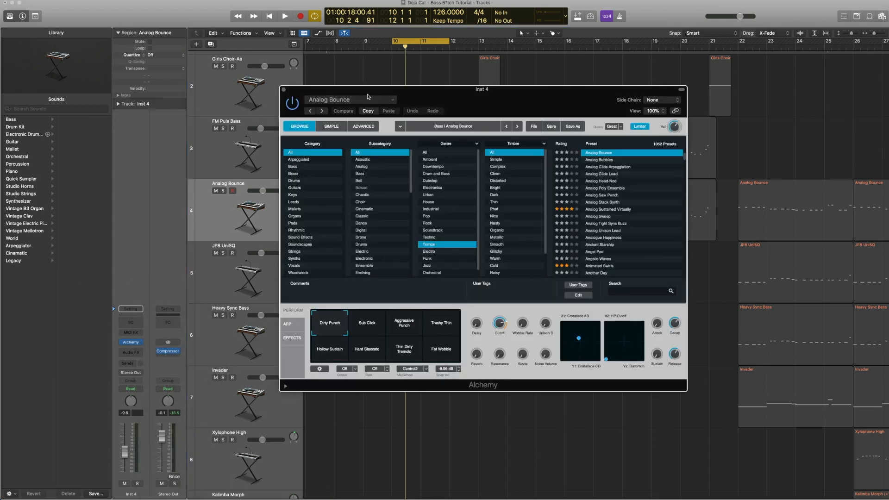
drag(432, 108, 229, 82)
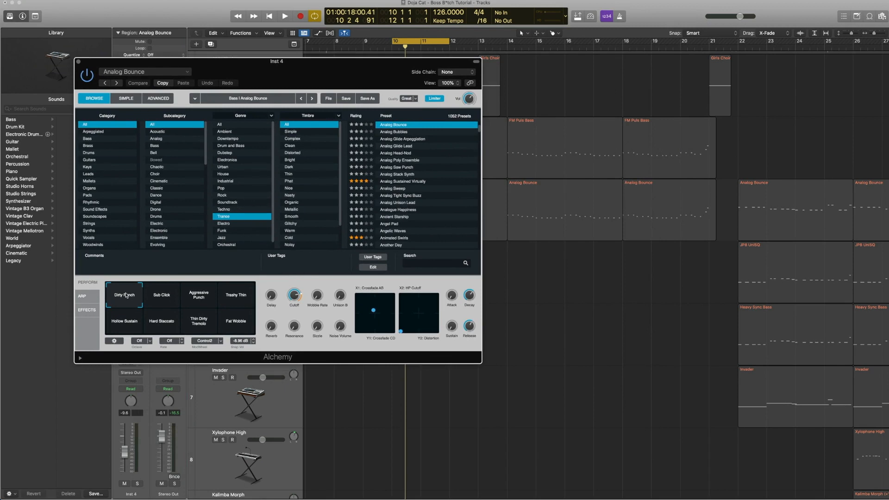
click(79, 62)
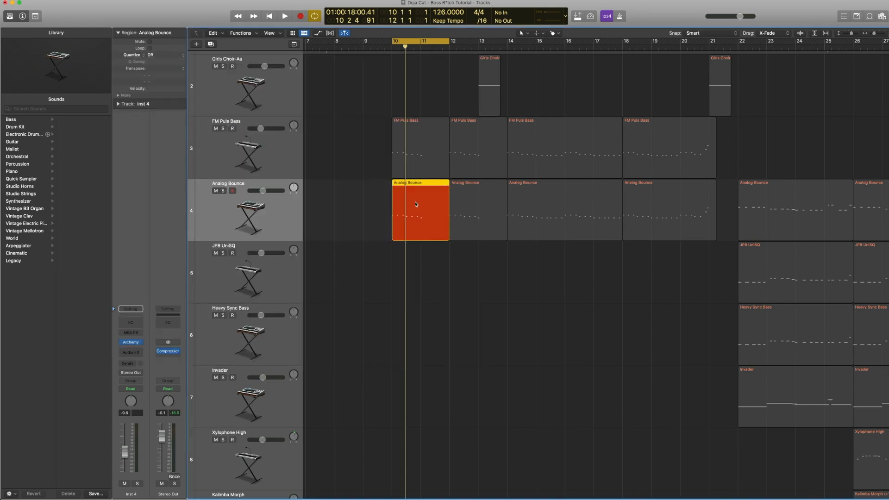
- Play the bar 10 Analog Bounce region in solo, followed by the FM Puls Bass and Analog Bounce regions together
key(shift+space)
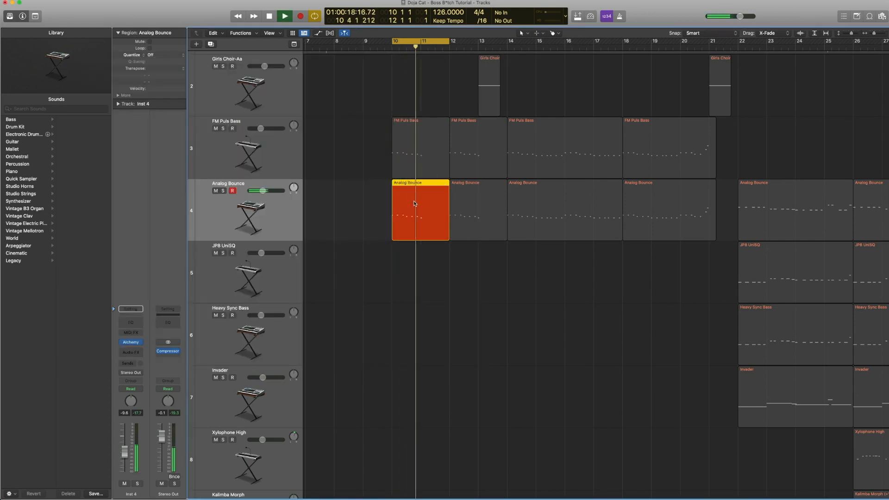
key(space)
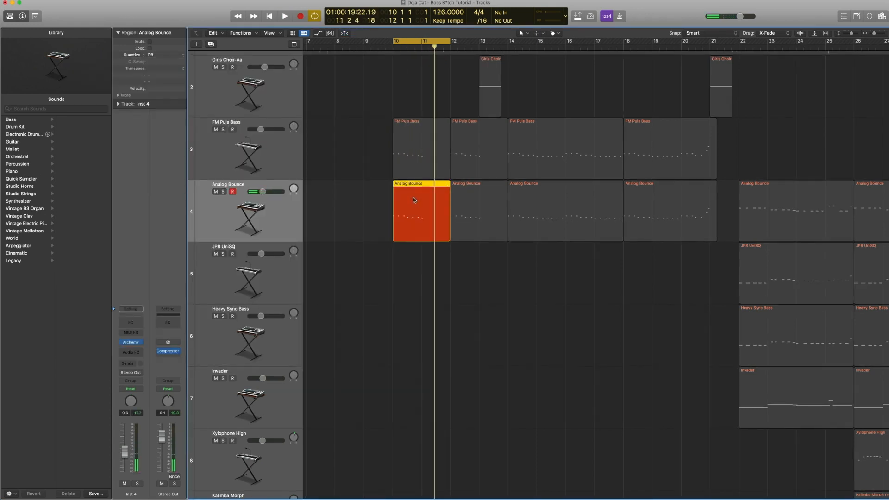
drag(376, 119, 412, 240)
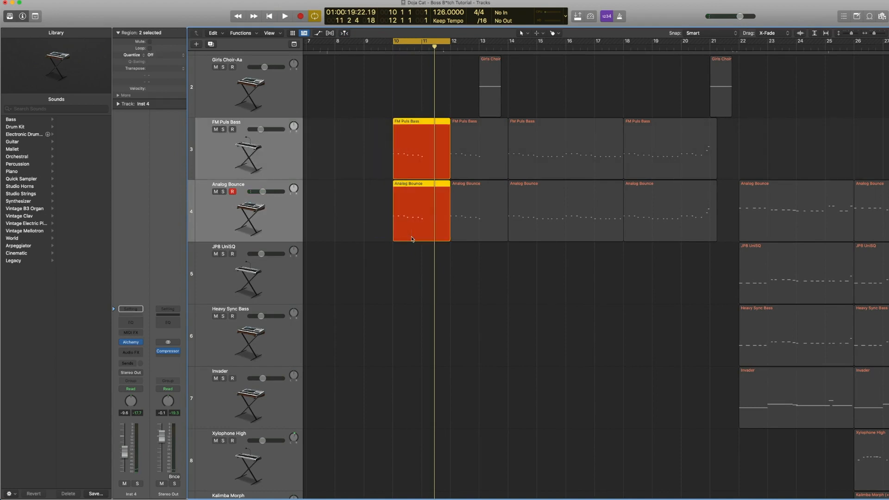
key(shift+space)
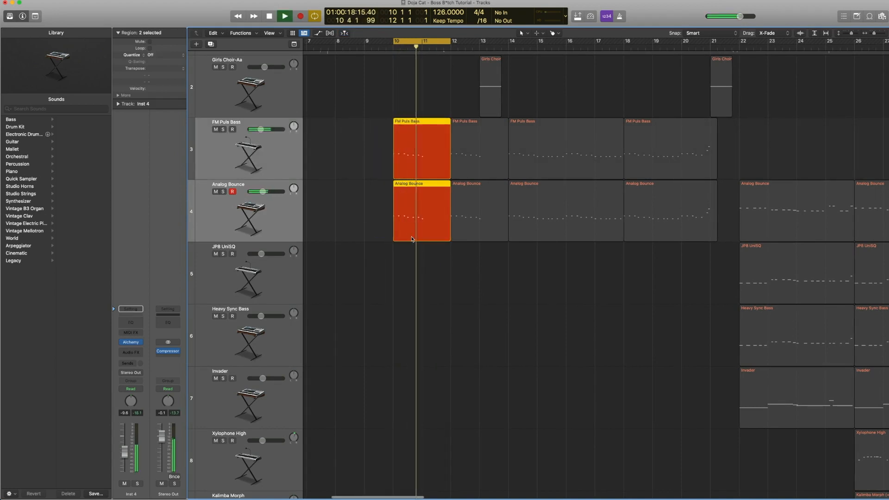
key(space)
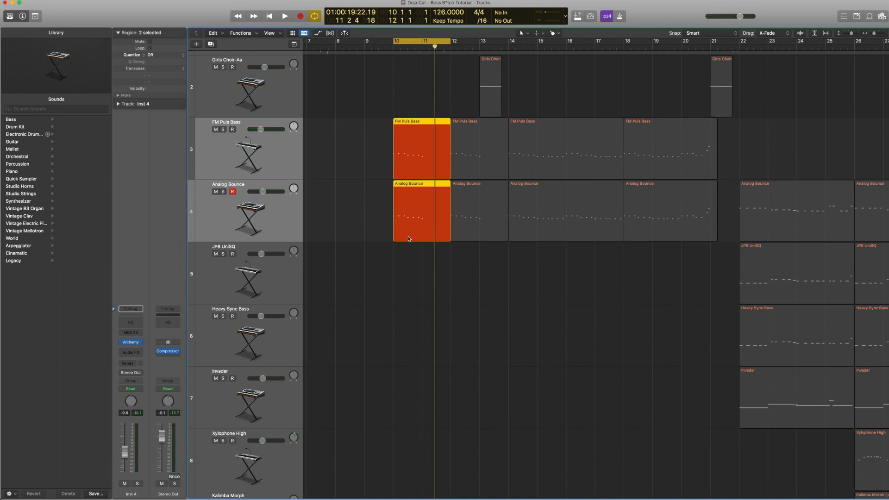
- Reselect the FM Puls Bass and Analog Bounce regions at bar 10 and replay the layered basses in solo
drag(408, 267, 409, 121)
click(360, 175)
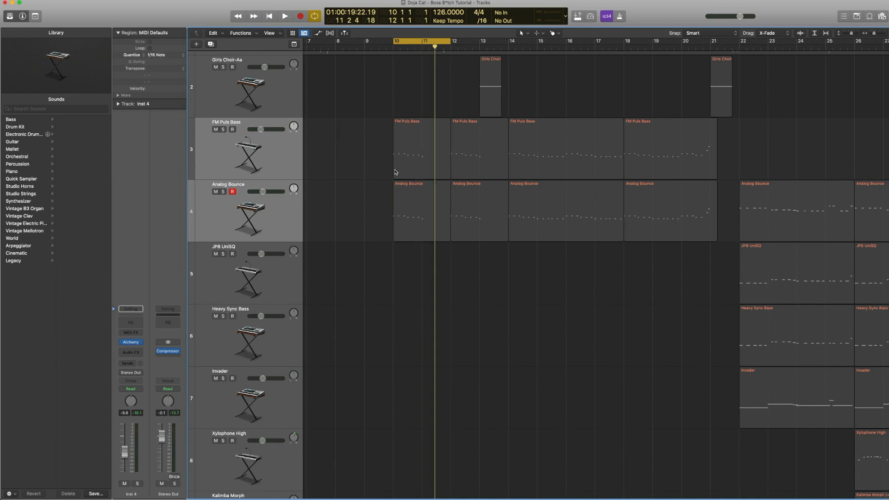
click(413, 159)
click(401, 206)
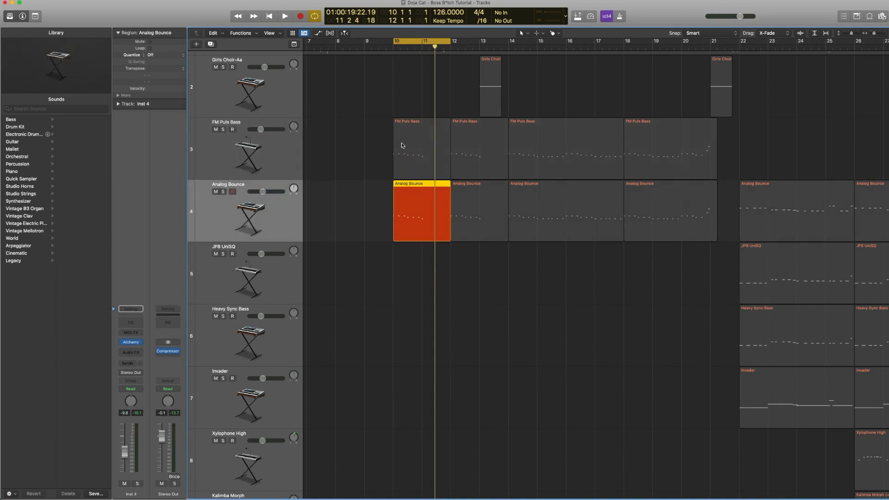
drag(367, 103, 415, 258)
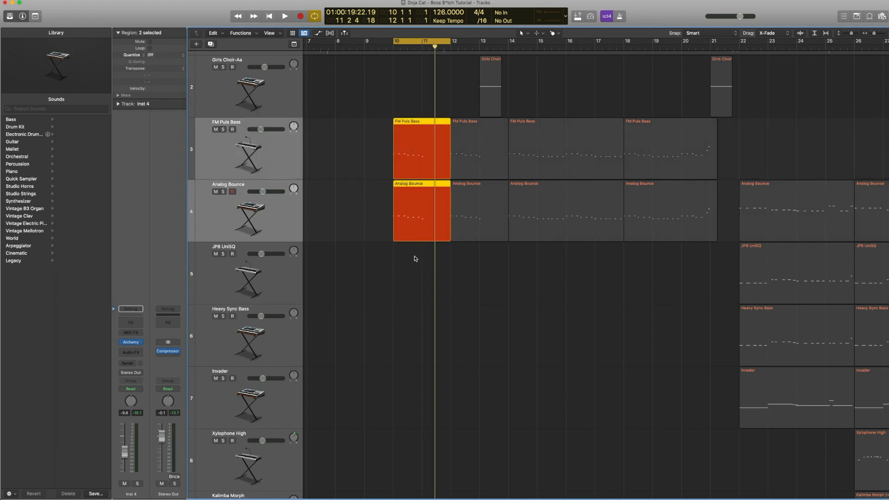
key(space)
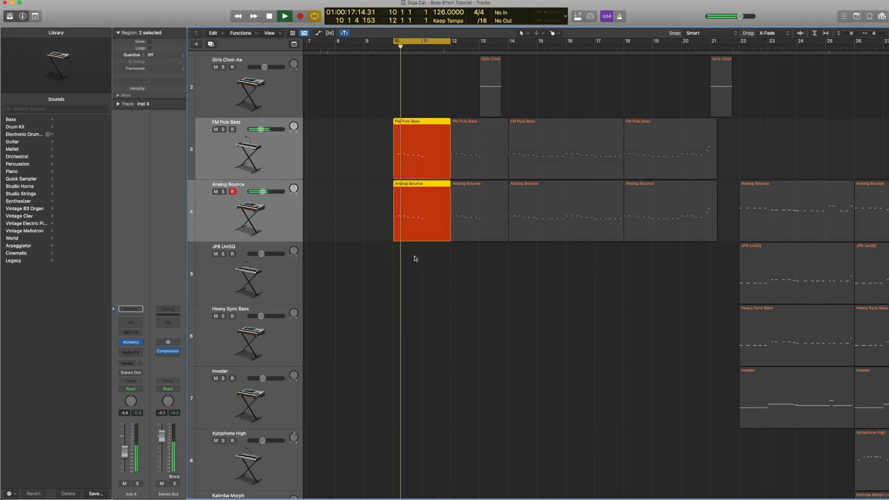
key(space)
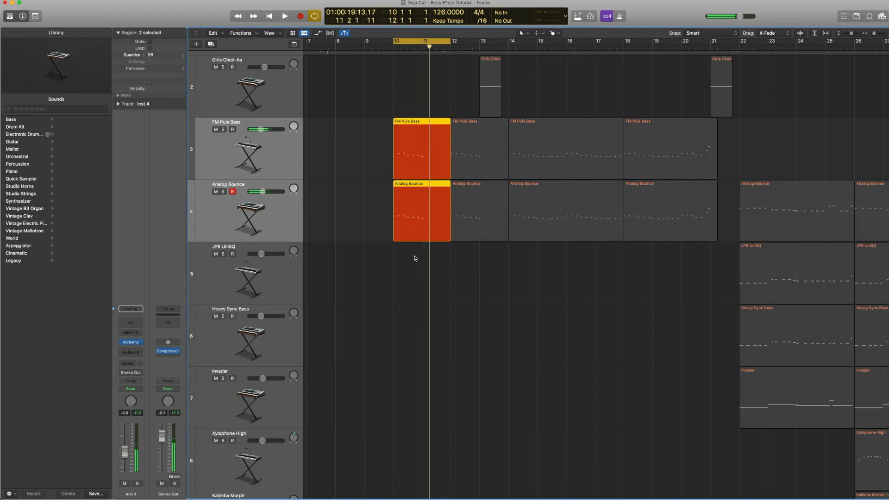
drag(402, 279, 415, 108)
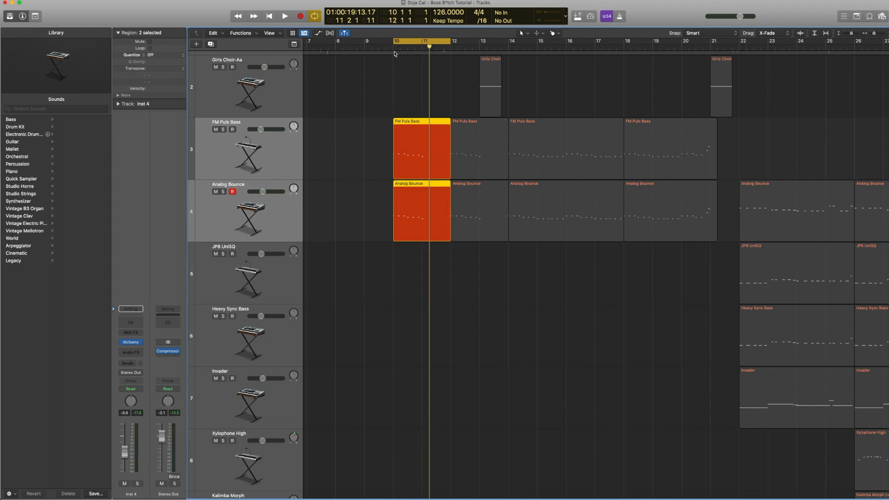
key(space)
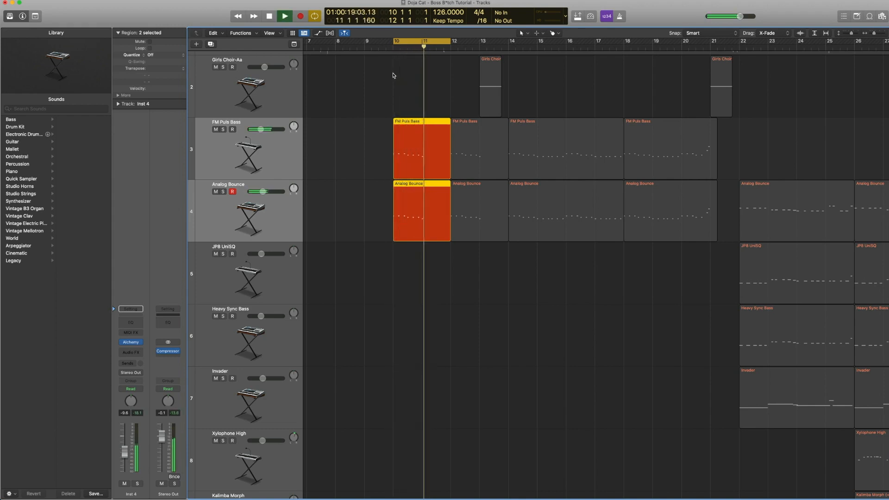
key(space)
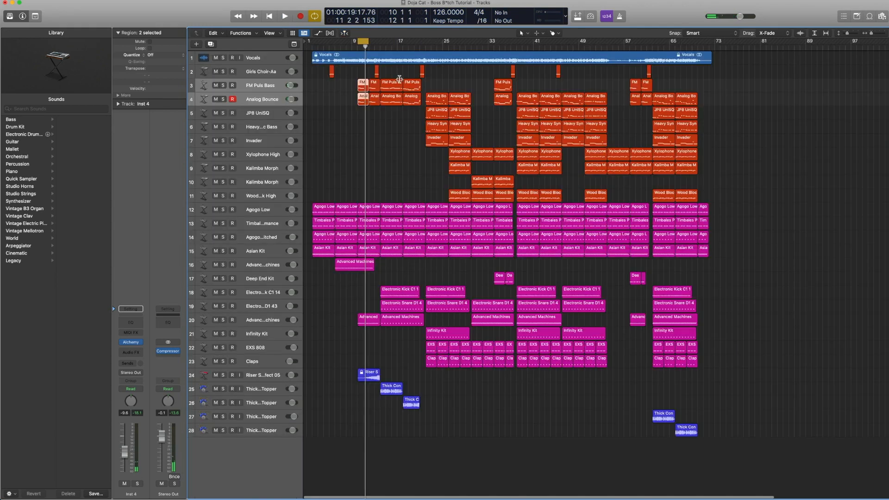
- Select the bar 10 bass regions together with the Agogo, Timbales, Asian Kit and Advanced Machines regions and play them in solo
key(z)
drag(385, 150, 391, 78)
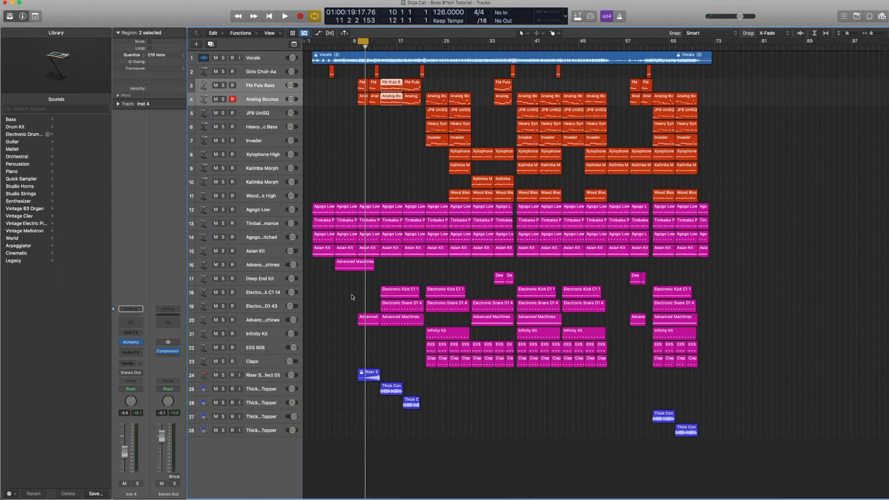
drag(367, 289, 360, 65)
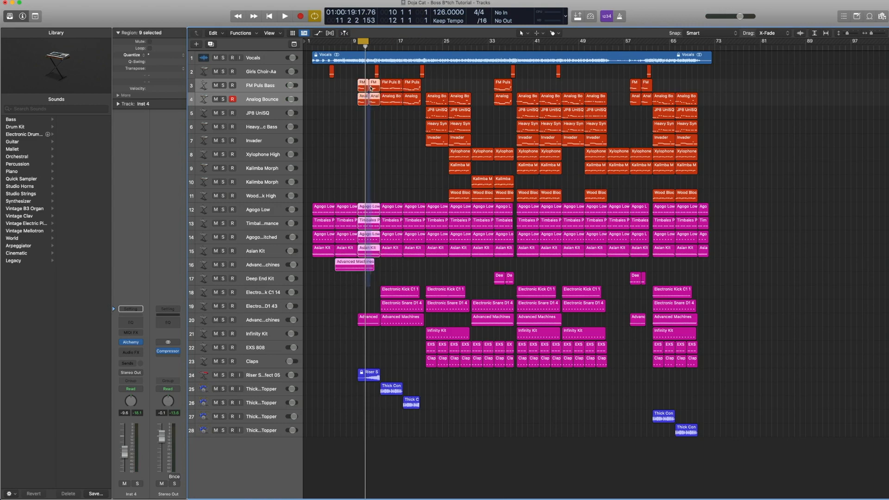
key(ctrl+s)
key(space)
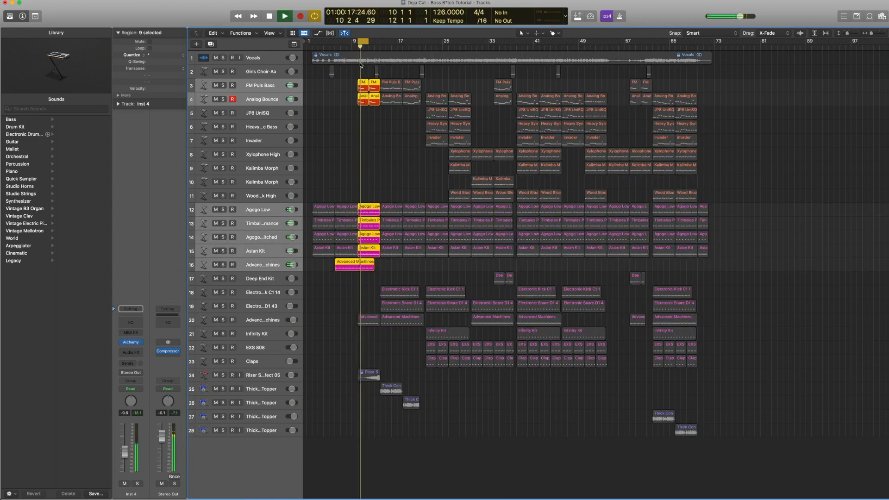
key(space)
- Add the bar 10 Advanced Machines region on track 20 to the soloed selection and replay the group
shift+click(365, 320)
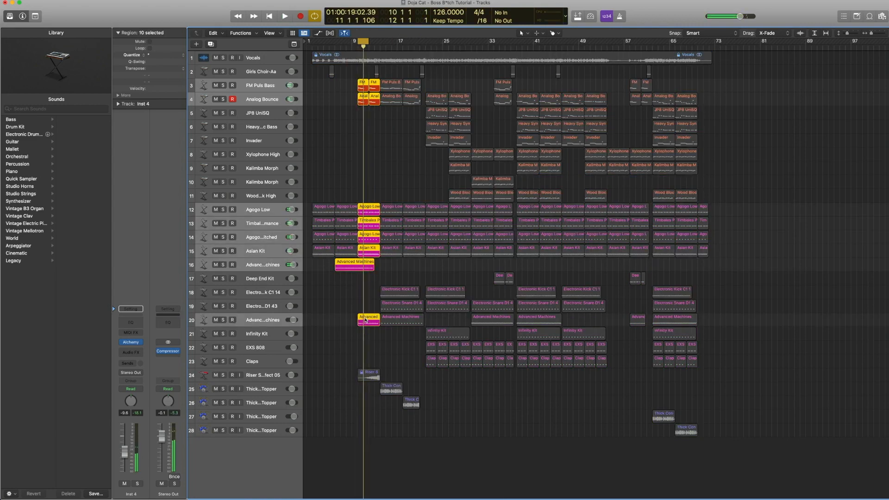
key(space)
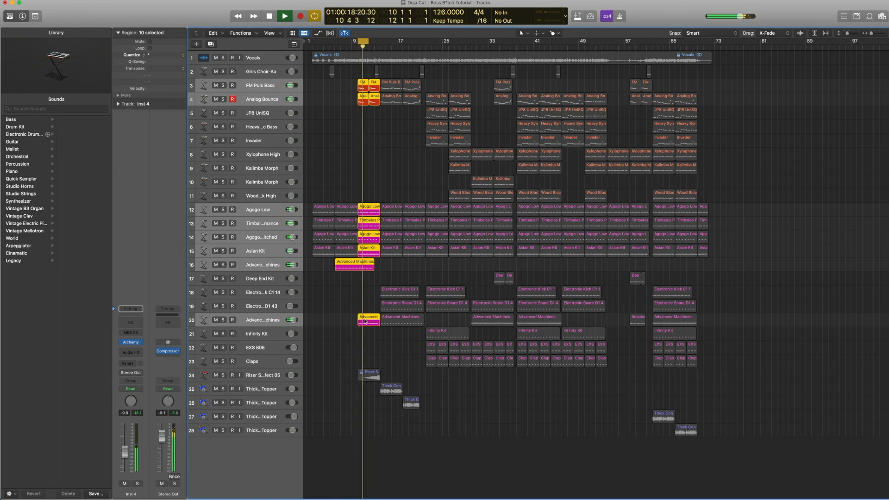
key(space)
- Set the cycle range to bars 14 to 18, select the kick track, and view its Electronic Kick C1 14 sound among the Electronic Kicks
click(363, 39)
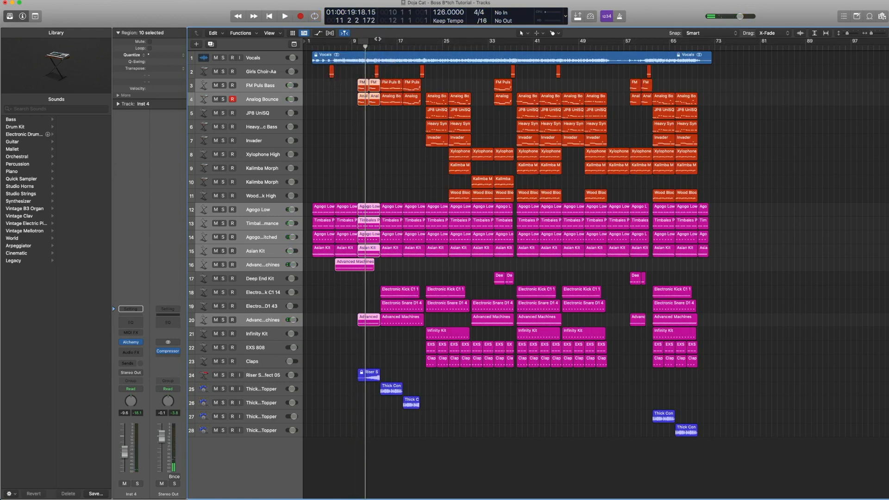
drag(378, 44, 402, 44)
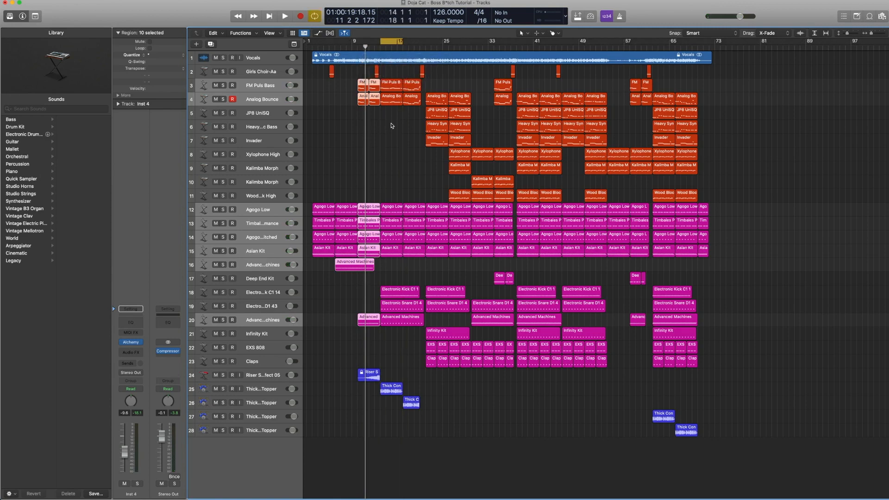
click(261, 295)
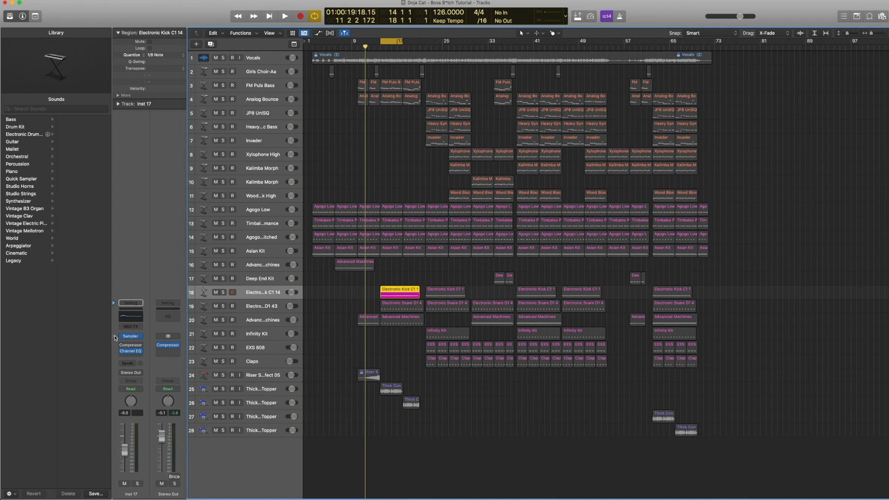
click(130, 335)
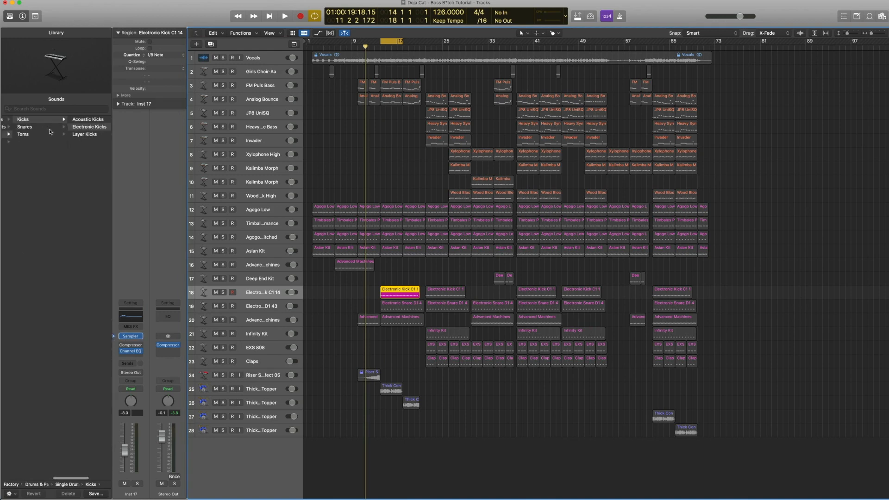
scroll(50, 133, left, 4)
scroll(39, 135, right, 5)
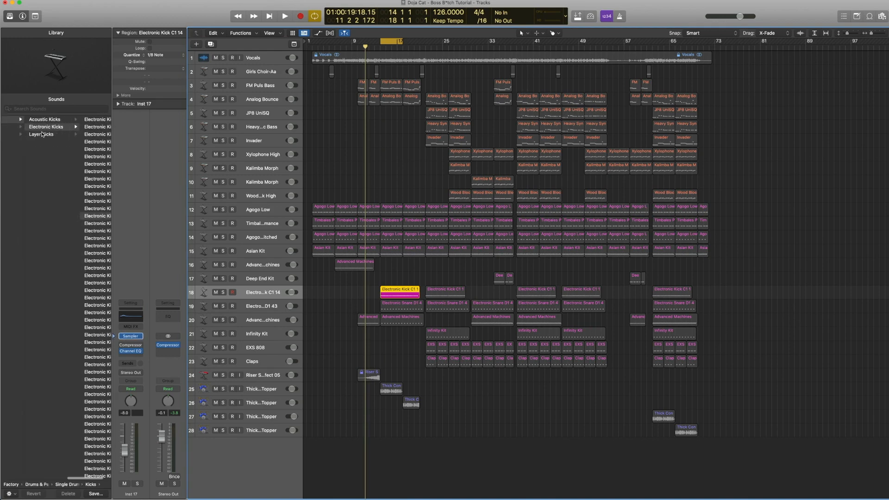
scroll(41, 135, right, 2)
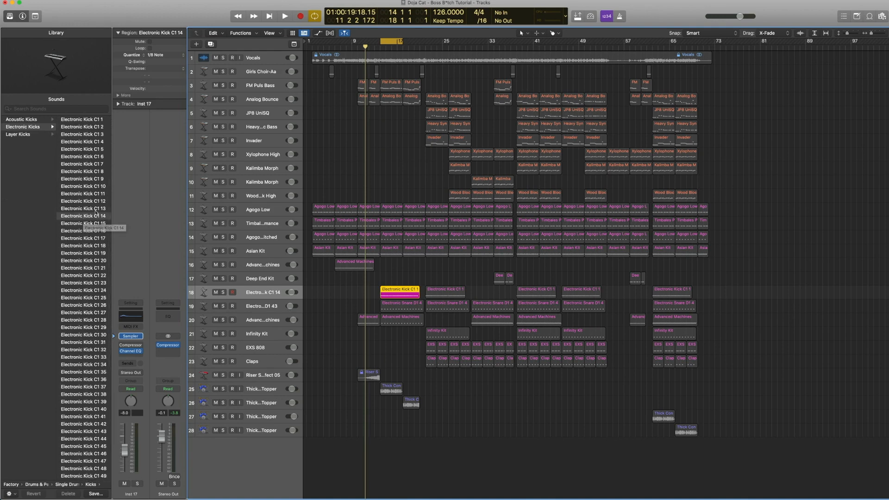
- Open the bar 14 Electronic Kick region in the Piano Roll, audition its C1 note, and play the region in solo
click(387, 283)
click(389, 291)
double_click(390, 292)
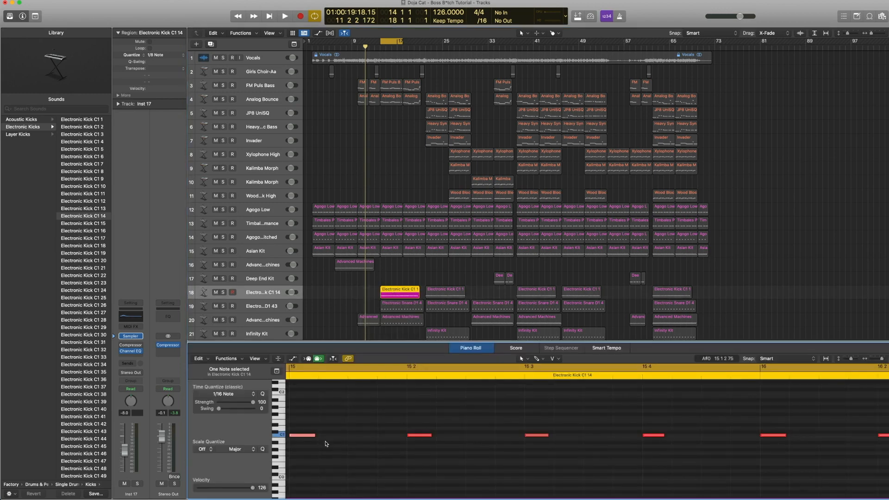
click(298, 435)
click(298, 436)
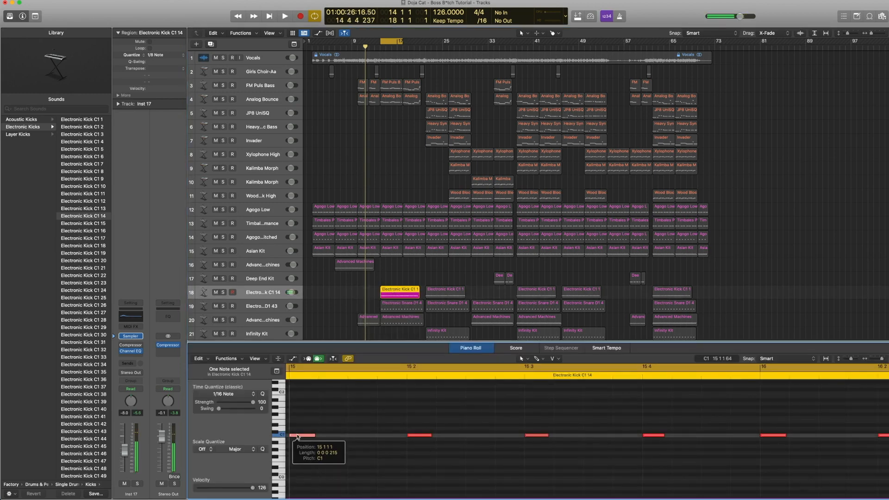
click(297, 436)
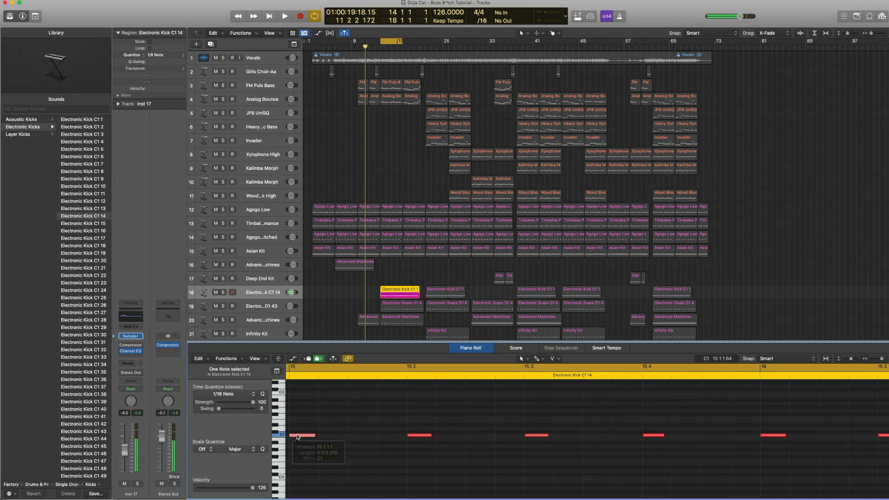
key(space)
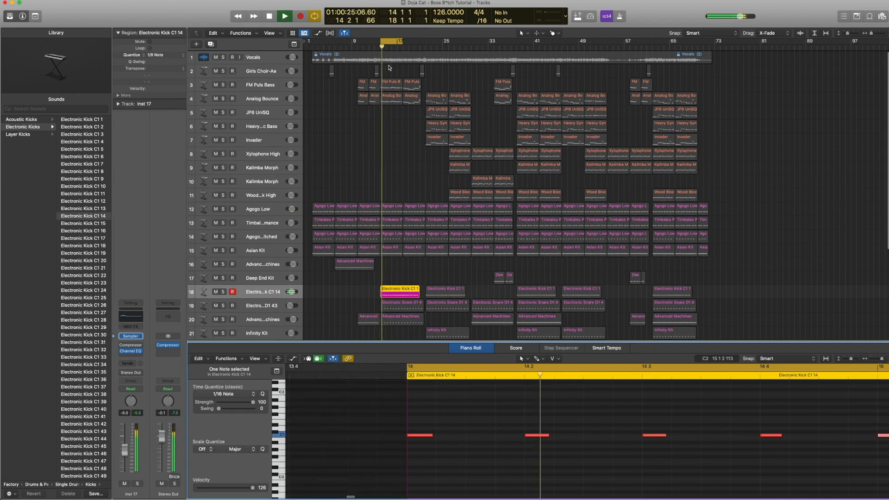
key(space)
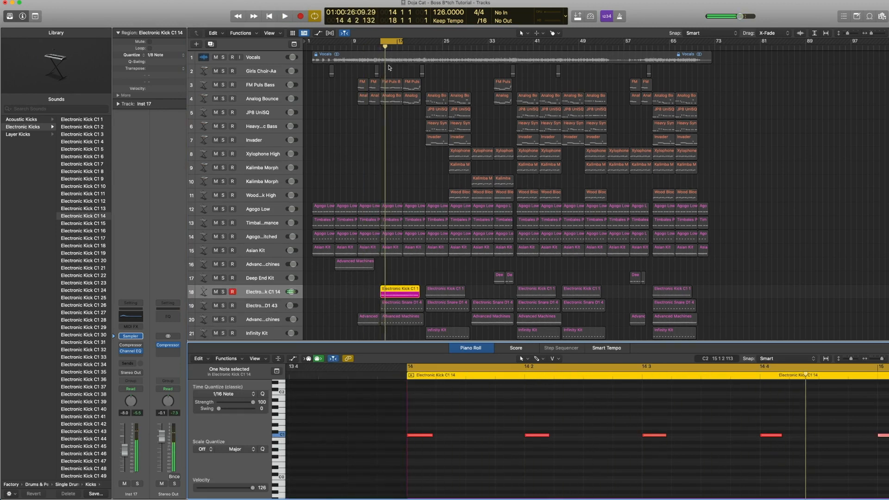
- Examine the low-frequency boost in the kick's Channel EQ, close the window, and replay the kick in solo
mouse_move(125, 355)
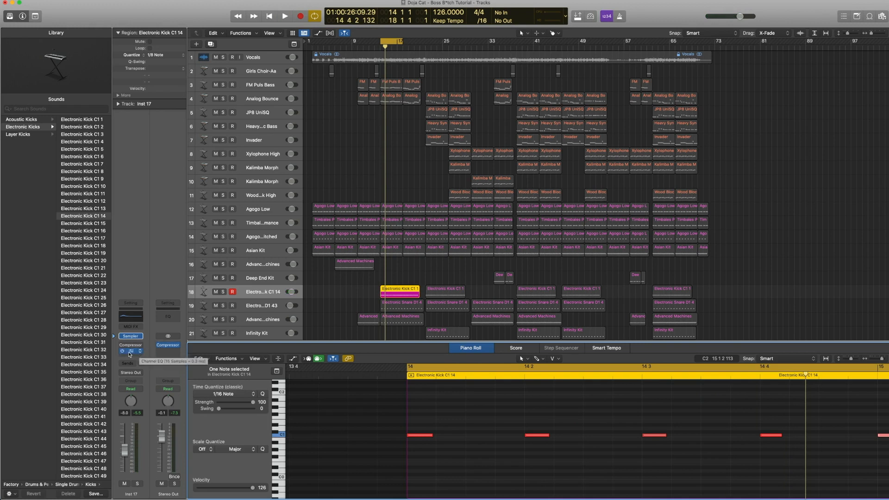
click(132, 352)
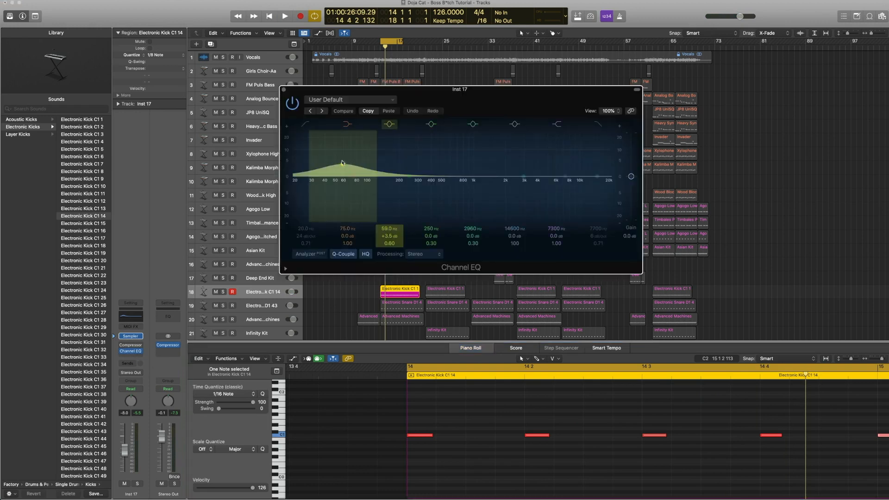
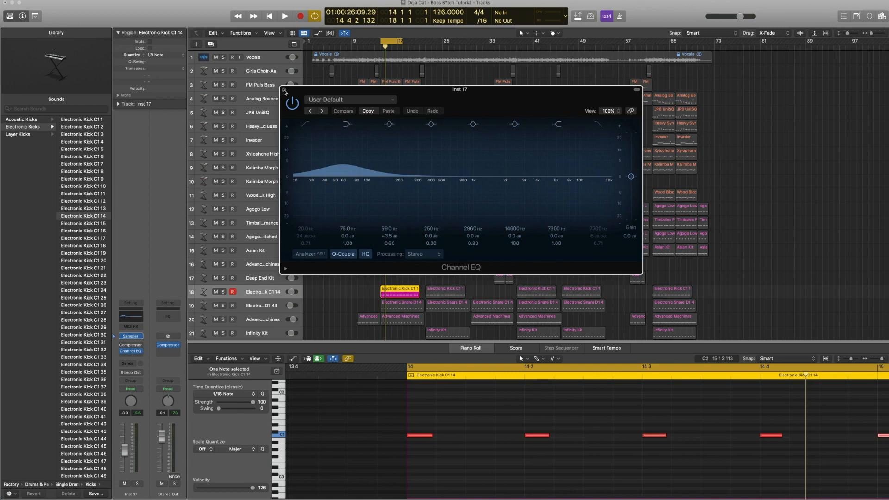
click(283, 90)
key(space)
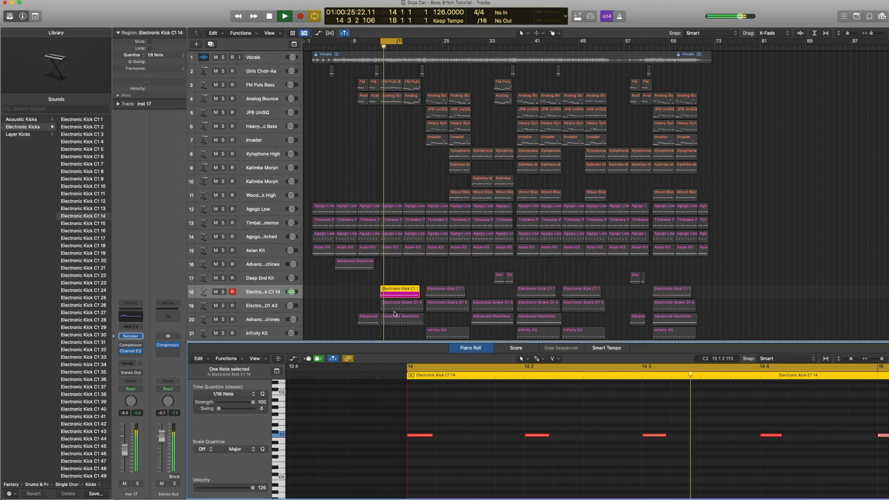
key(space)
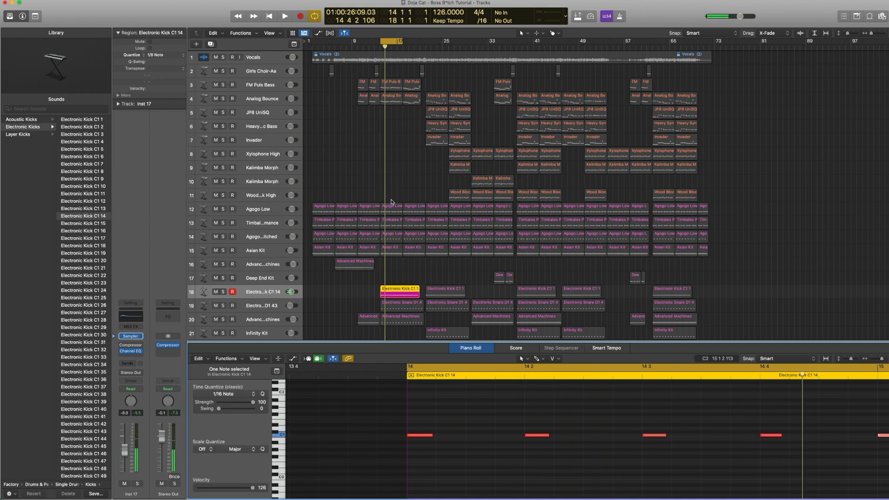
- Select the bar 6 to 14 percussion regions along with the kick and play them in solo before and from bar 14
drag(392, 200, 347, 299)
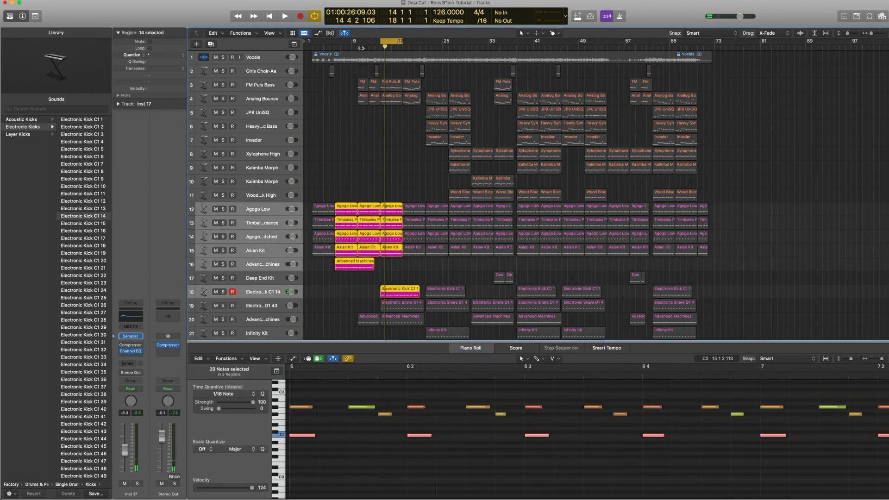
click(363, 48)
key(space)
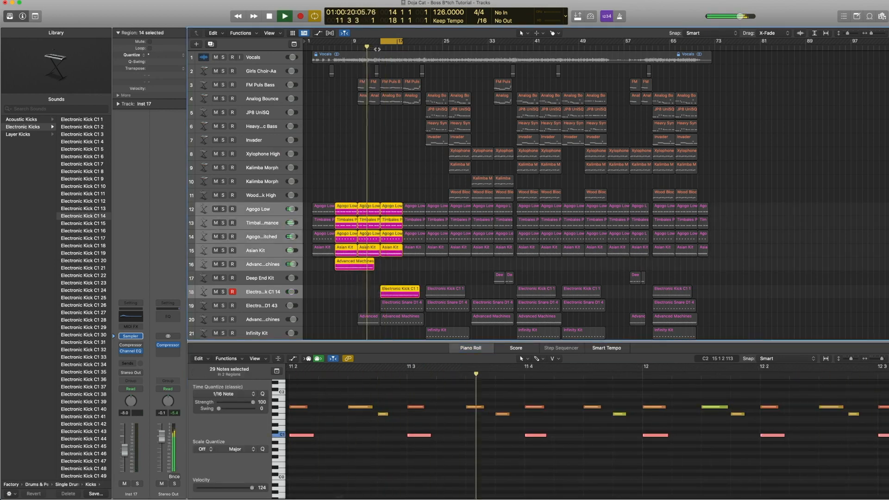
key(space)
click(379, 48)
key(space)
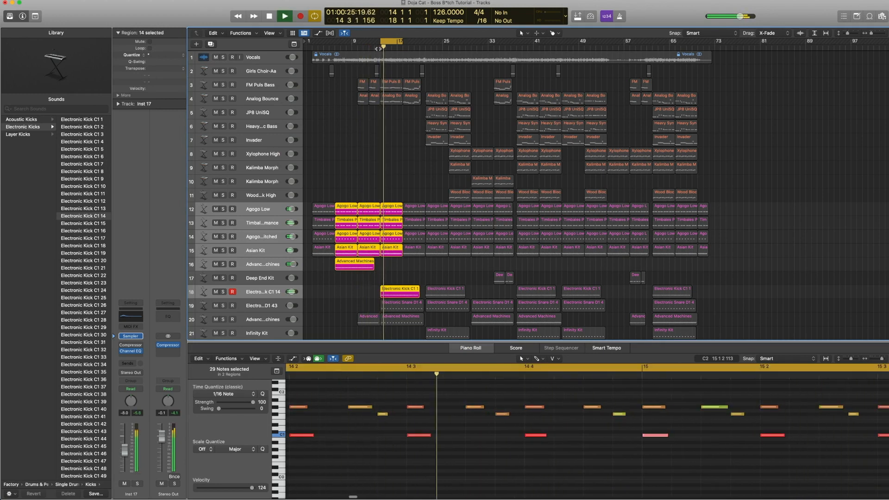
key(space)
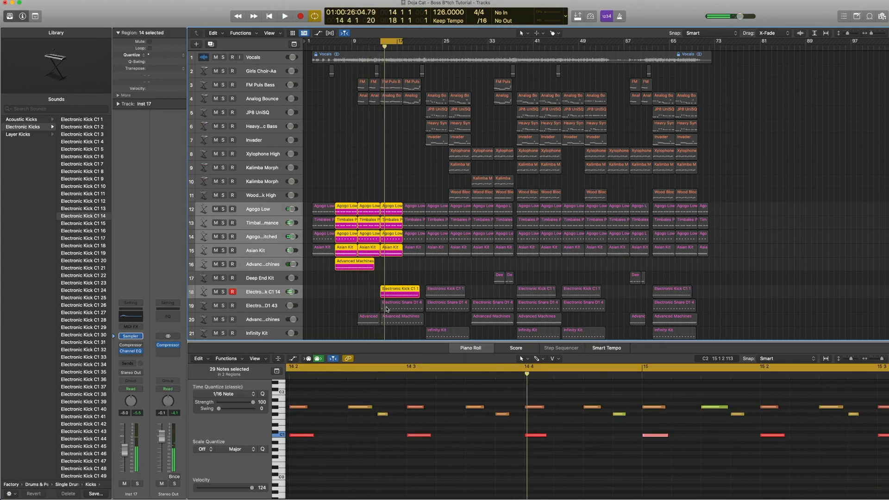
- Select the Electronic Snare region at bar 14 and view its Electronic Snare D1 43 sound in the single-drum snare library
click(387, 309)
click(114, 343)
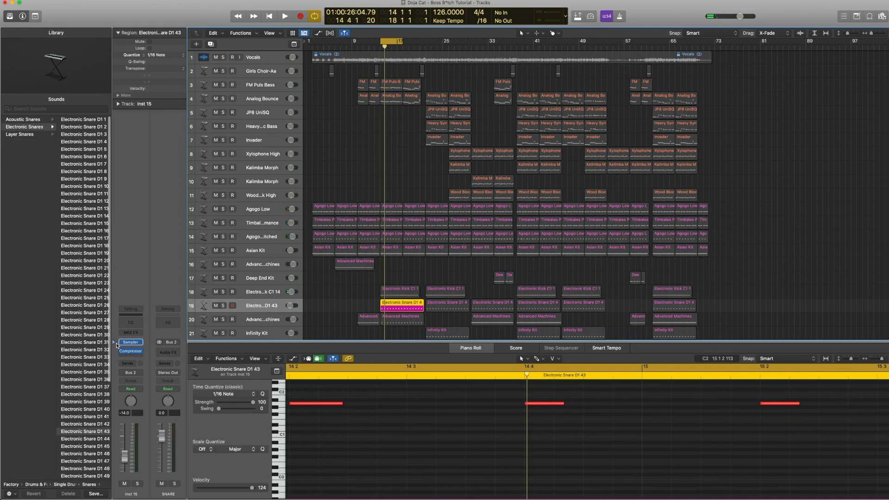
scroll(46, 135, right, 6)
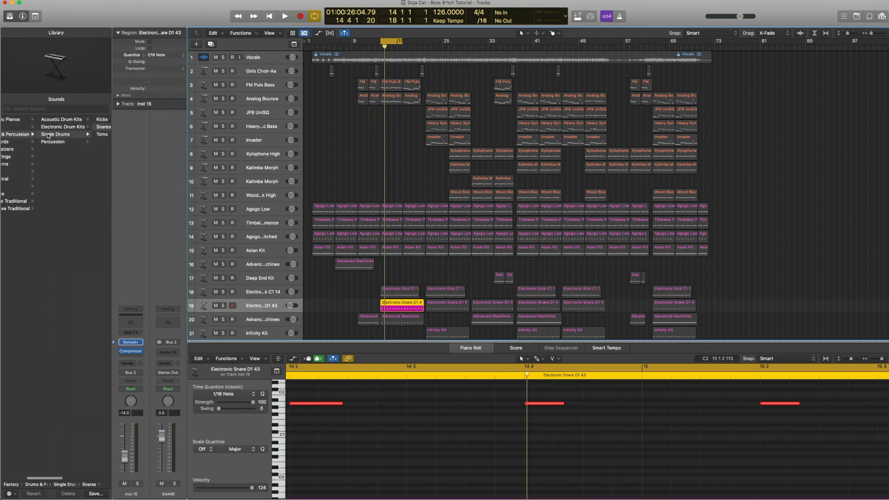
scroll(59, 134, right, 4)
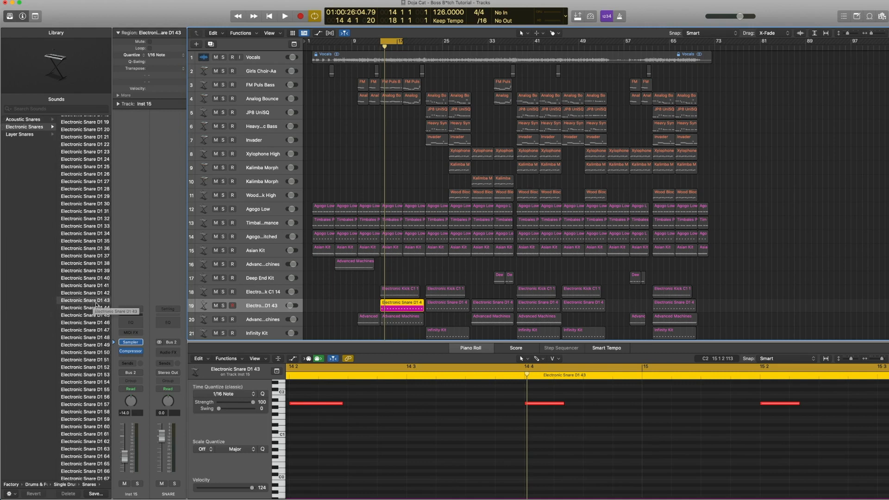
- Audition the snare region's A1 note and play the bar 14 Electronic Snare region in solo
click(298, 404)
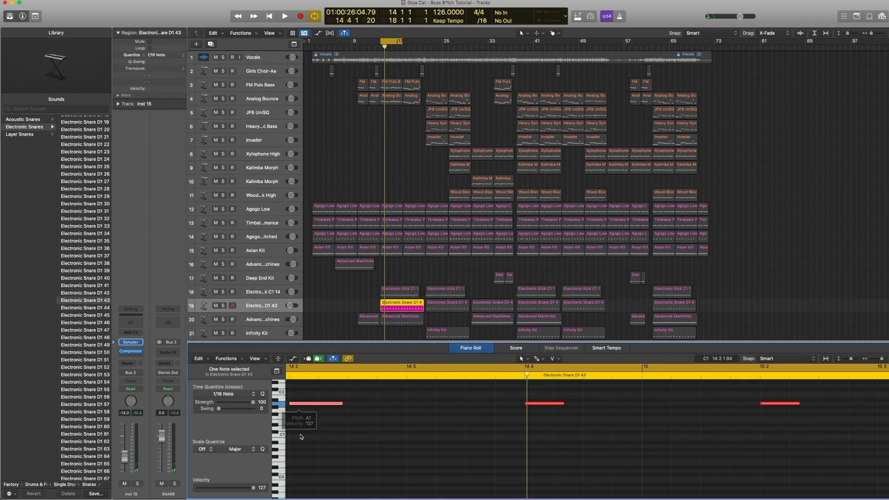
click(300, 404)
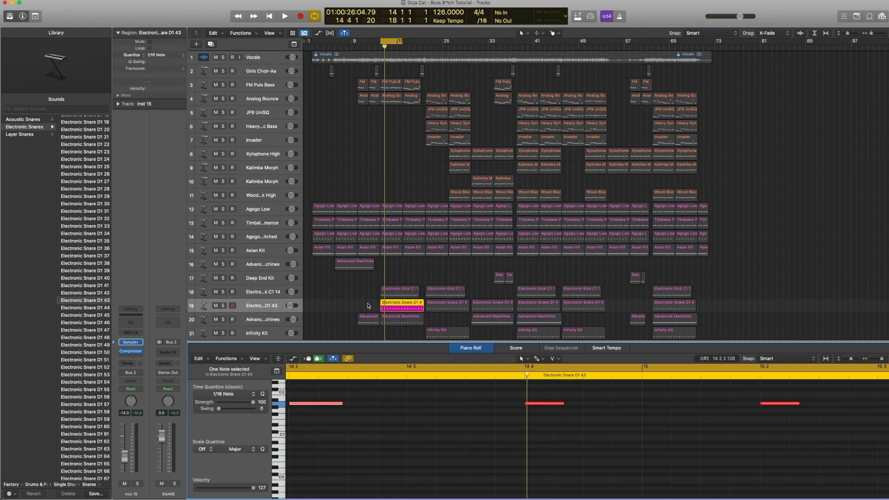
click(412, 306)
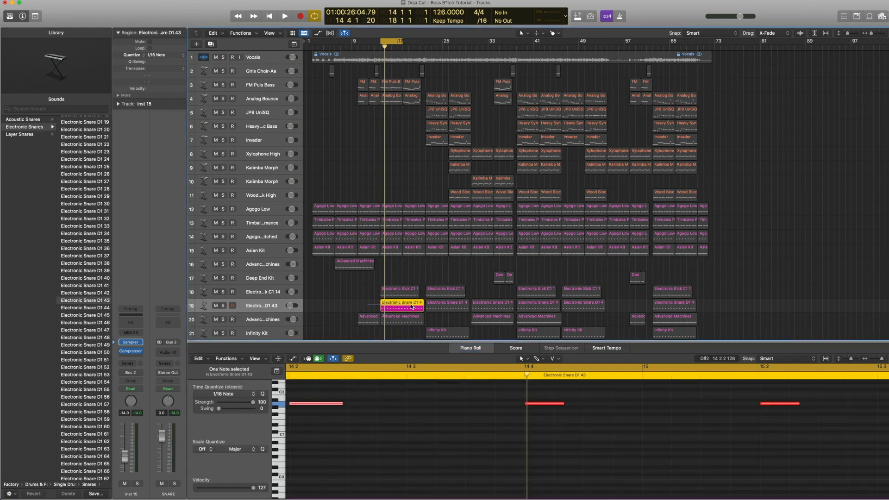
key(space)
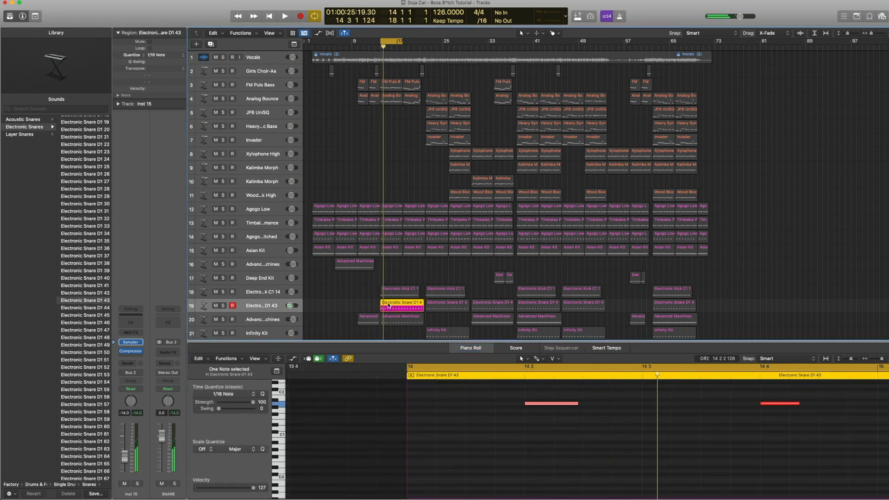
- Add the bar 14 Electronic Kick region to the snare selection and play both in solo
shift+click(398, 294)
key(space)
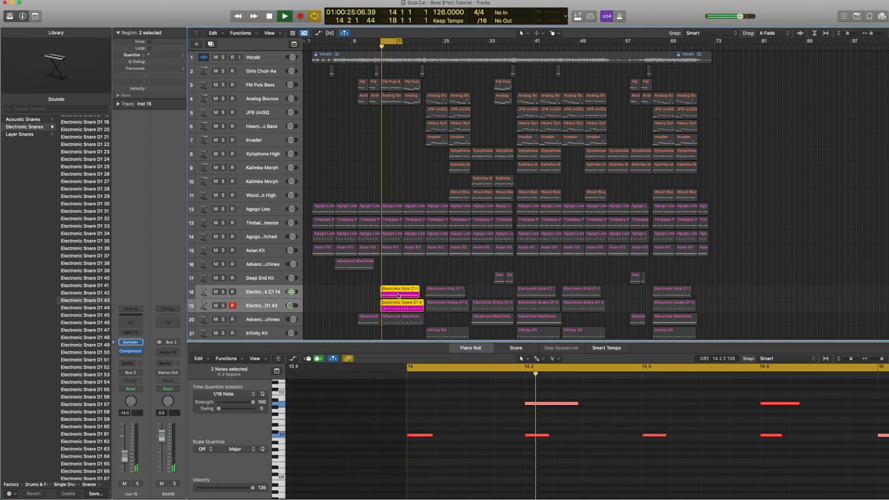
key(space)
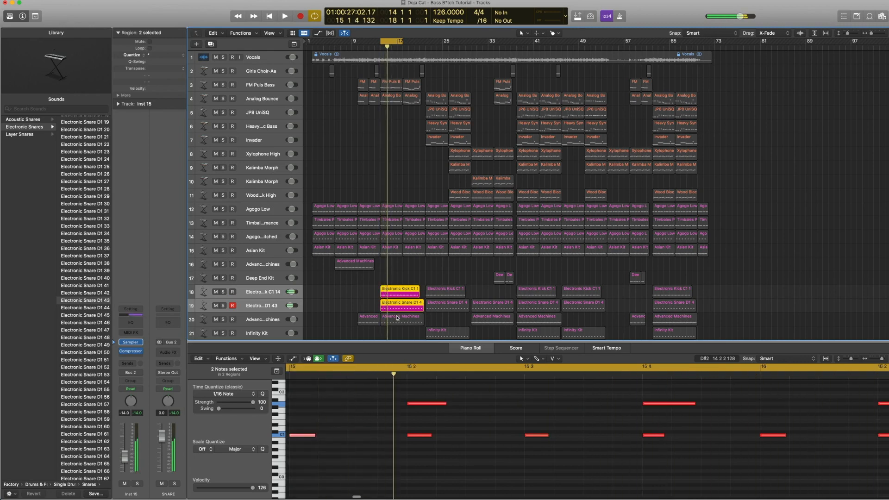
- Add the bar 14 Advanced Machines region to the kick and snare selection and play the three in solo
click(399, 319)
drag(399, 284, 399, 277)
key(space)
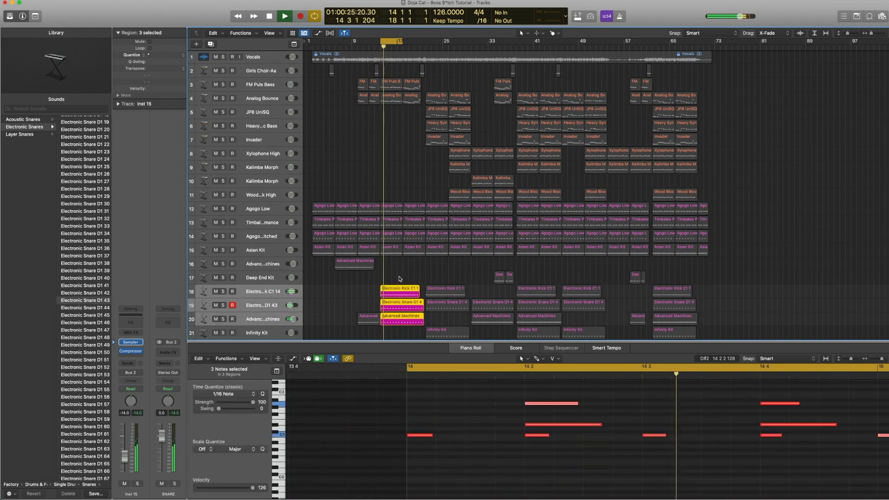
key(space)
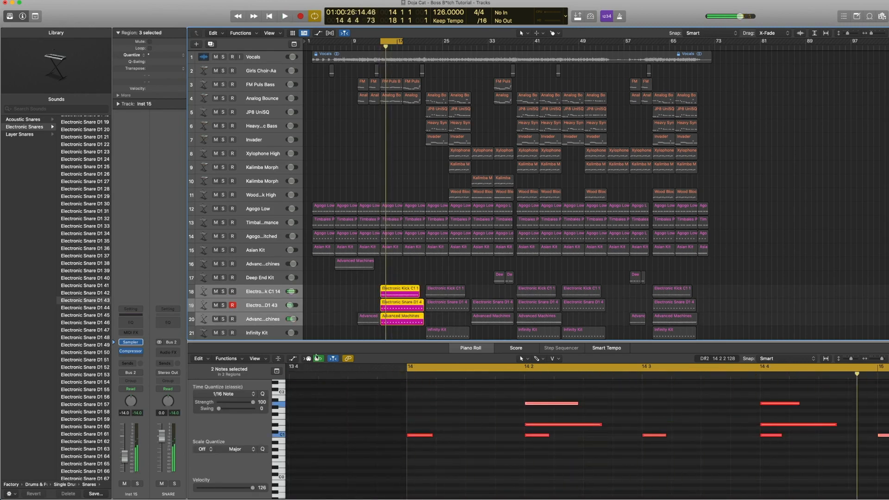
- Audition the Advanced Machines note at bar 14 beat 2, and replay its region in solo with the Electronic Kick and Snare regions
click(270, 321)
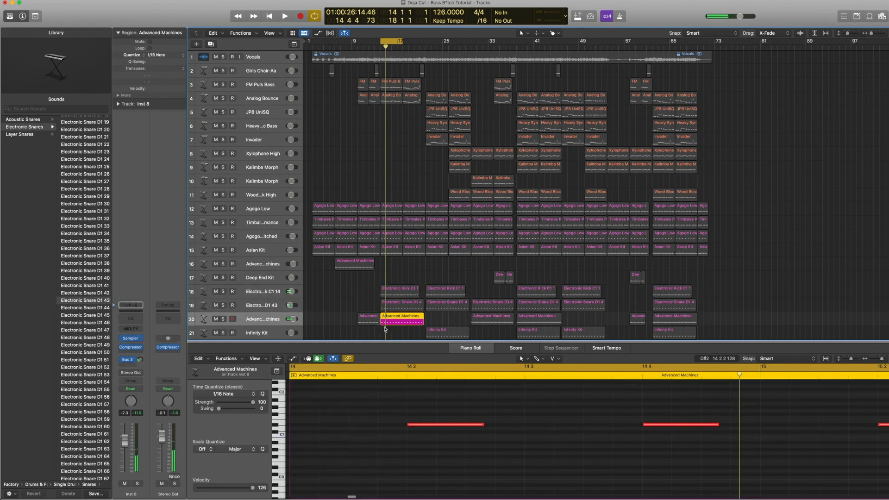
click(432, 424)
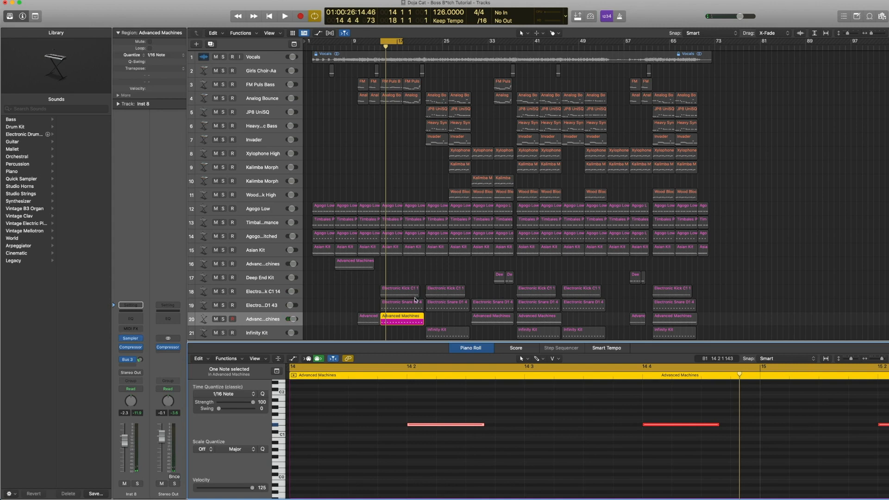
drag(401, 278, 402, 328)
key(space)
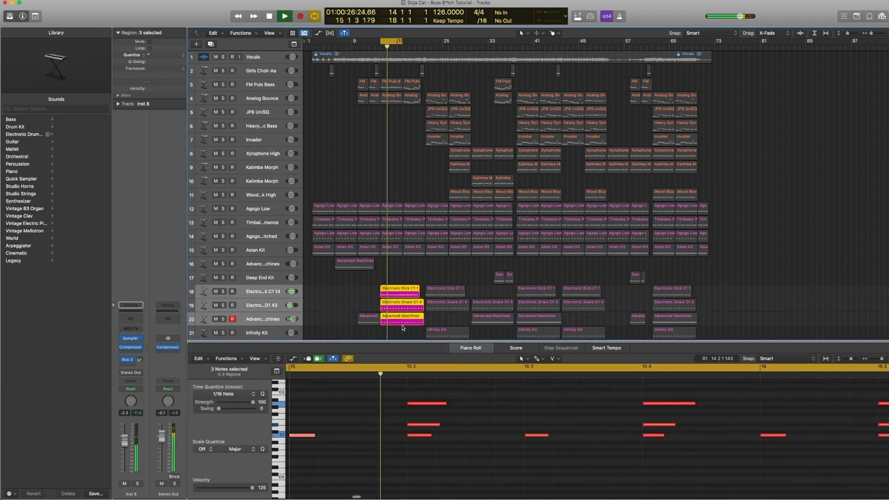
key(space)
- Select all bar 14 section regions from FM Puls Bass to Advanced Machines, play them in solo and hide the Piano Roll editor
scroll(416, 293, down, 2)
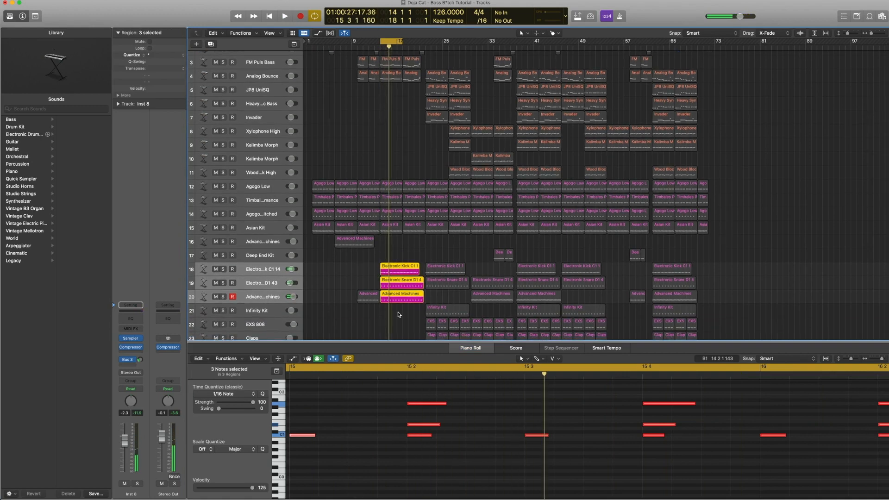
scroll(404, 312, down, 4)
scroll(404, 312, down, 1)
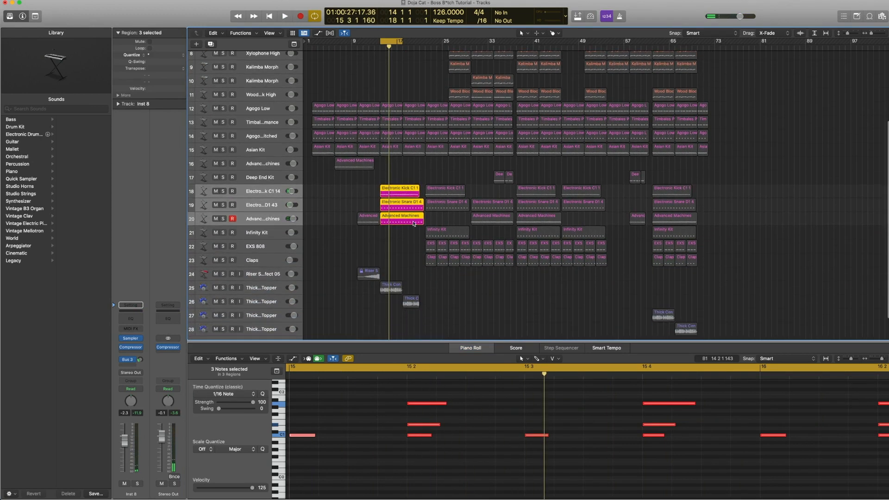
scroll(413, 224, up, 7)
drag(417, 332, 381, 74)
key(space)
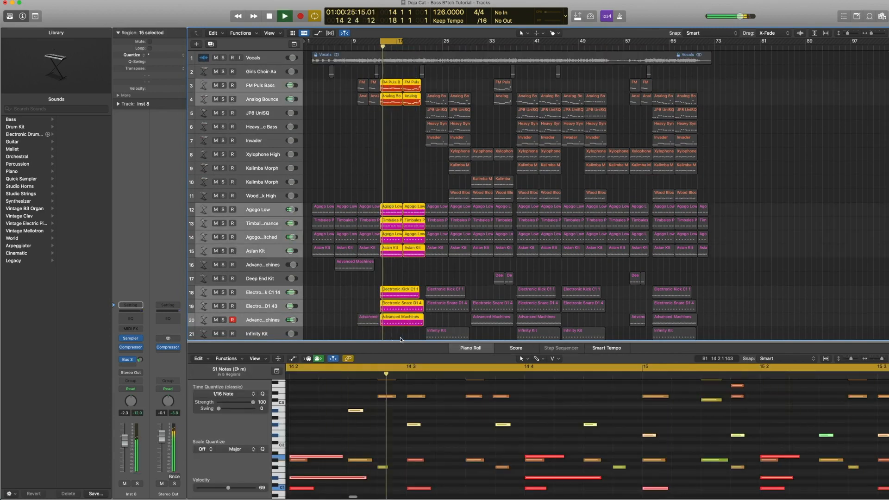
key(e)
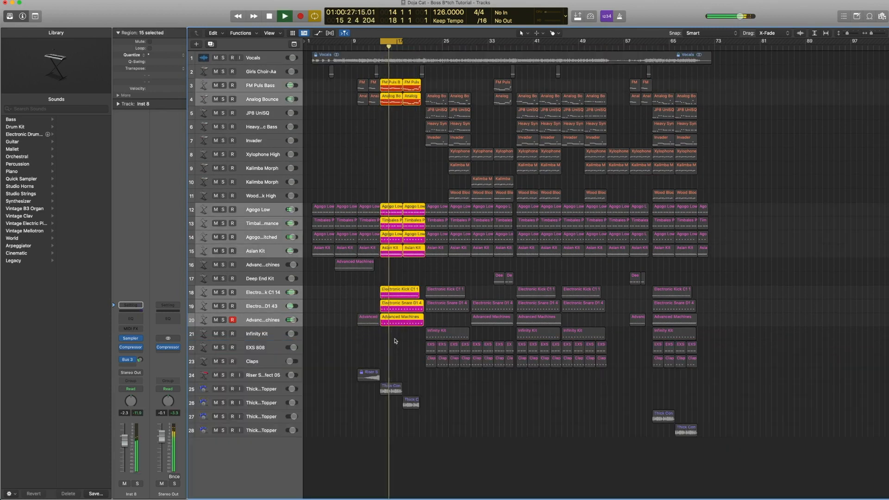
key(space)
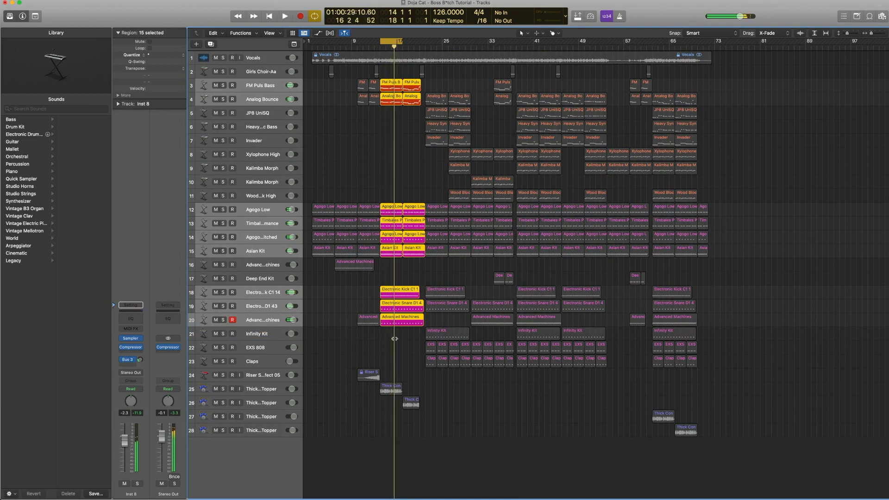
- Select the first Thick Conga Topper track and play its bar 14 region in solo
click(263, 393)
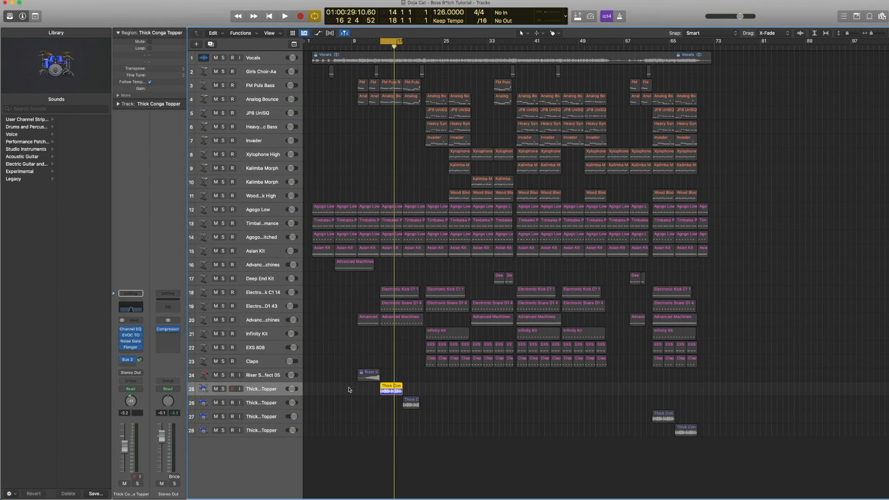
key(space)
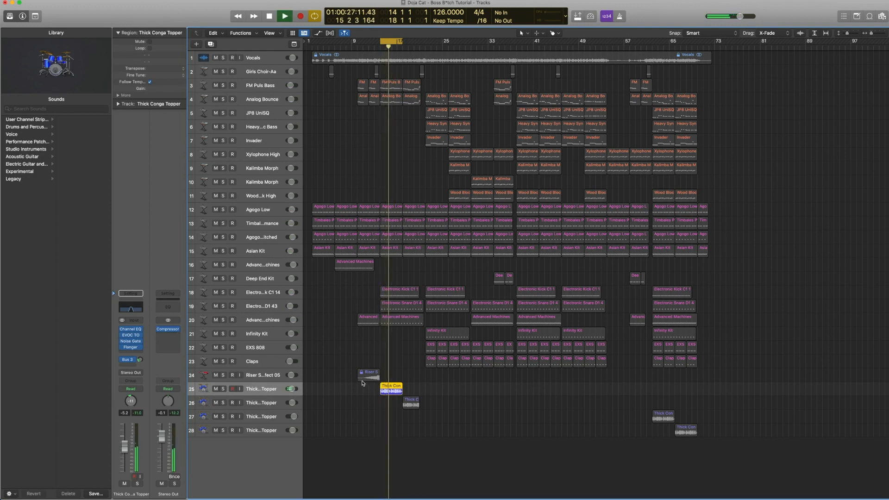
key(space)
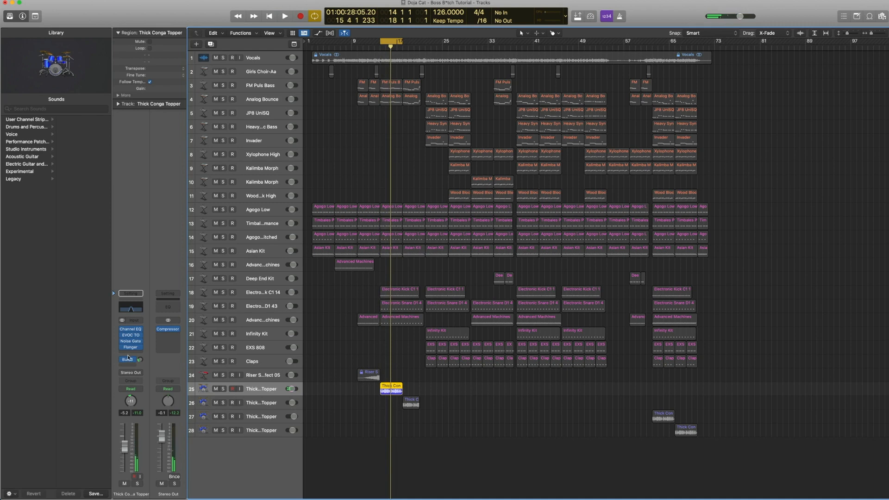
- Bypass the Channel EQ, EVOC 20, Noise Gate, Flanger and Bus 3 send on Thick Conga Topper track 25, and play the dry loop
mouse_move(123, 348)
click(123, 329)
click(122, 335)
click(122, 341)
click(122, 347)
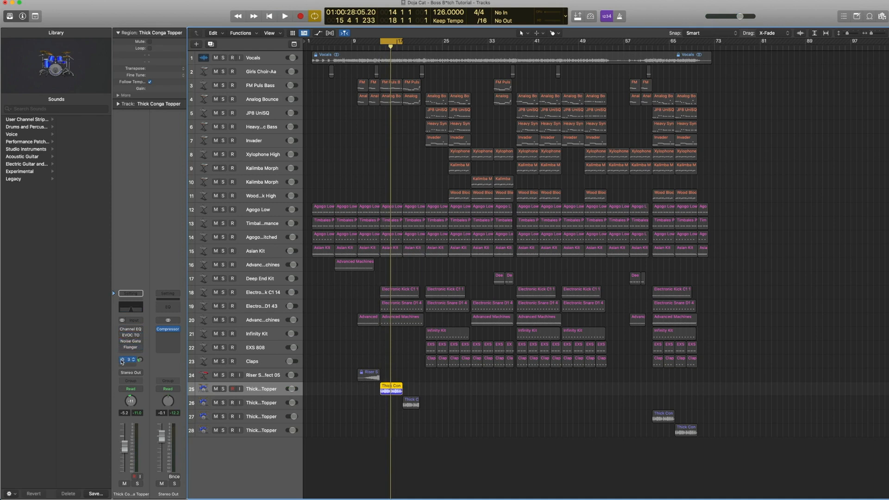
key(space)
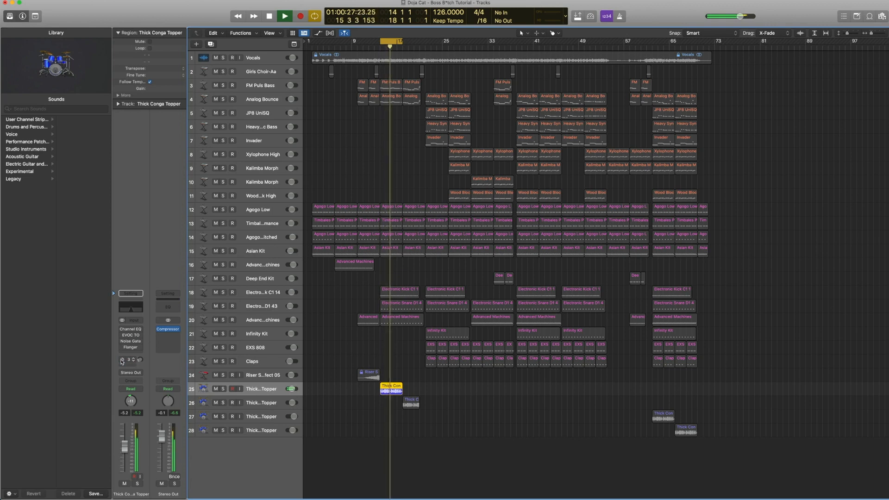
key(space)
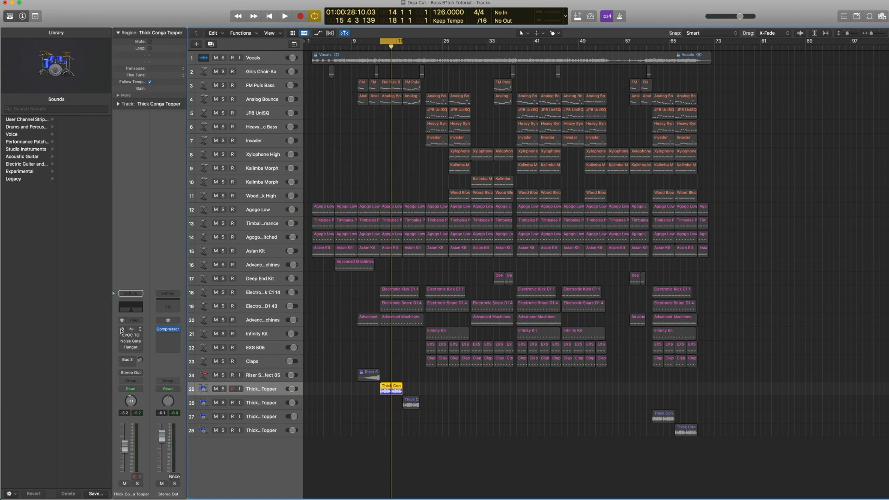
- Re-enable the Channel EQ on Thick Conga Topper and review its curve while comparing the playing loop with the EQ off and on
click(121, 329)
click(134, 306)
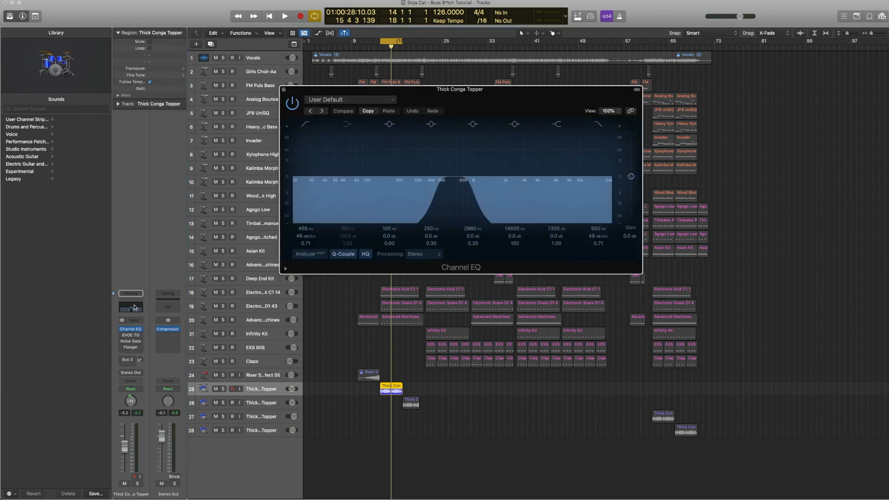
key(space)
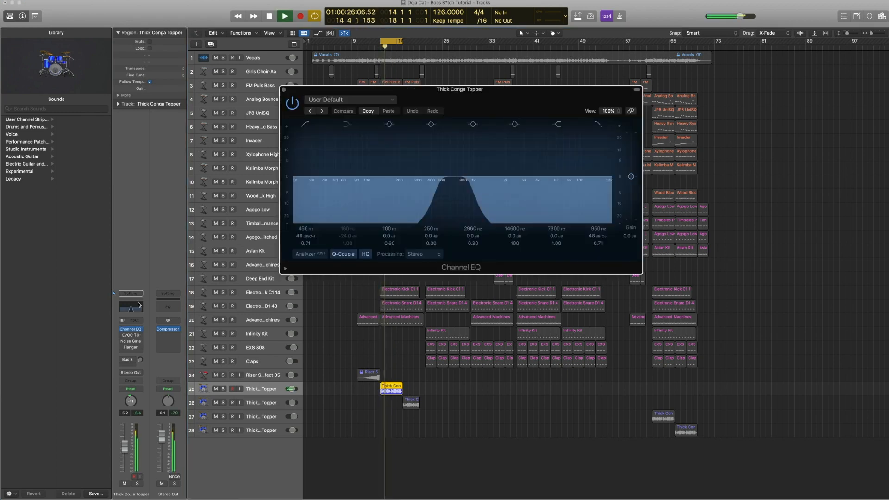
click(121, 329)
click(121, 329)
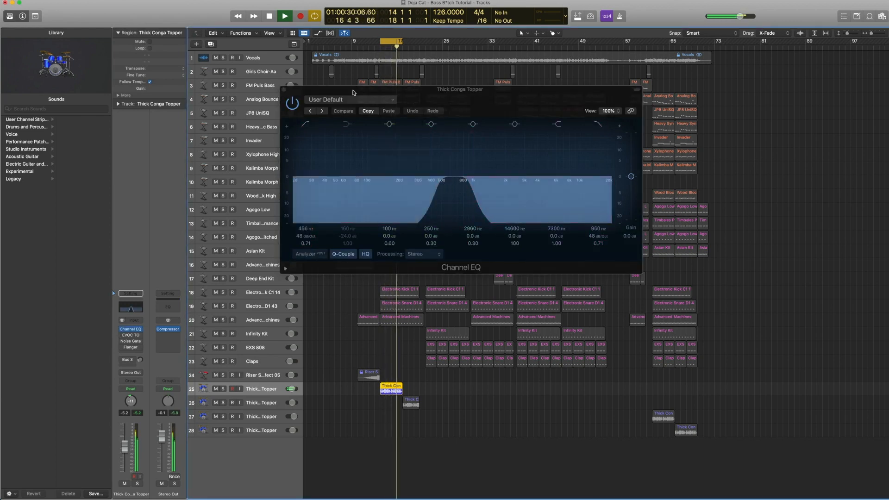
click(283, 90)
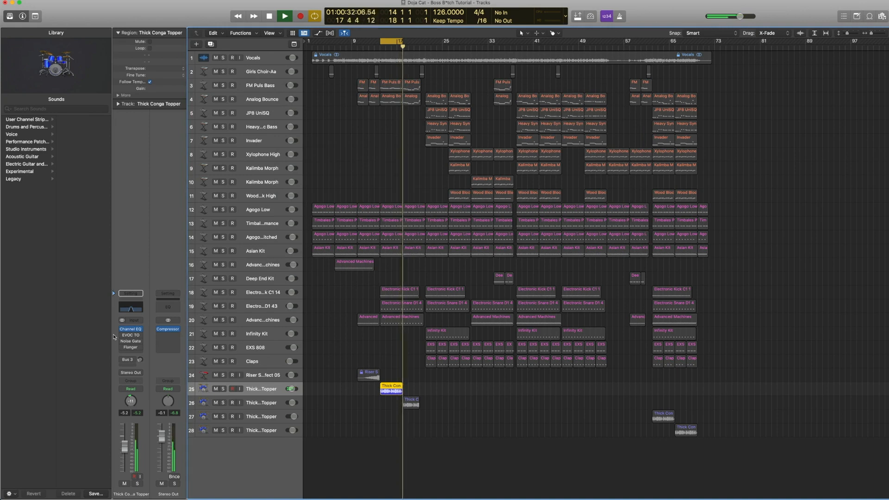
- Turn on the EVOC 20 TrackOscillator with the Speech & Voice 01 preset during playback, checking where it sits among the Filter plug-ins
click(131, 336)
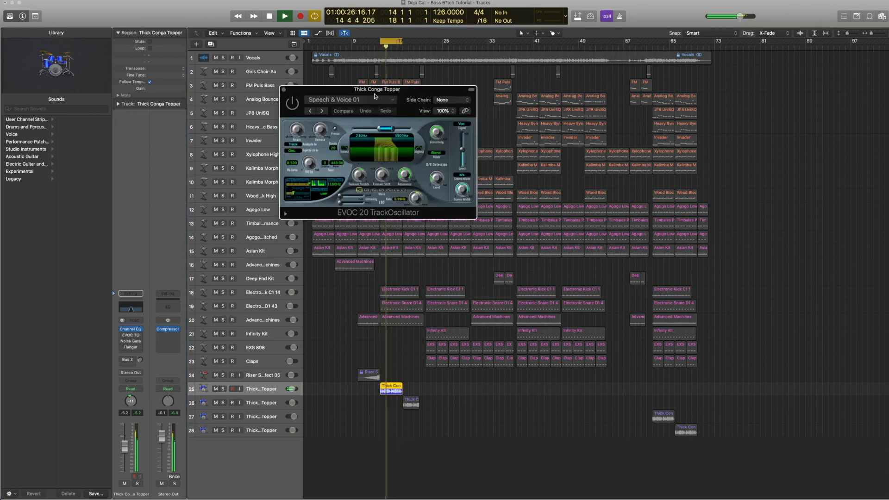
click(137, 335)
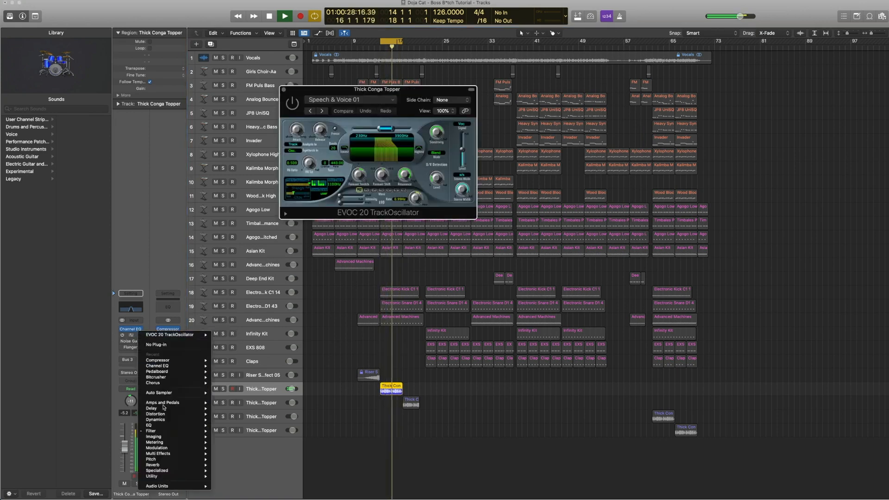
mouse_move(170, 433)
mouse_move(262, 443)
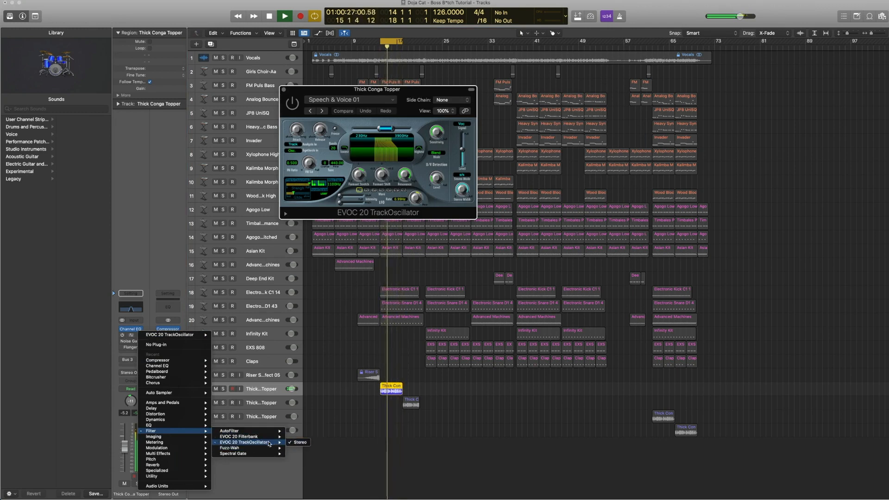
click(165, 235)
click(165, 235)
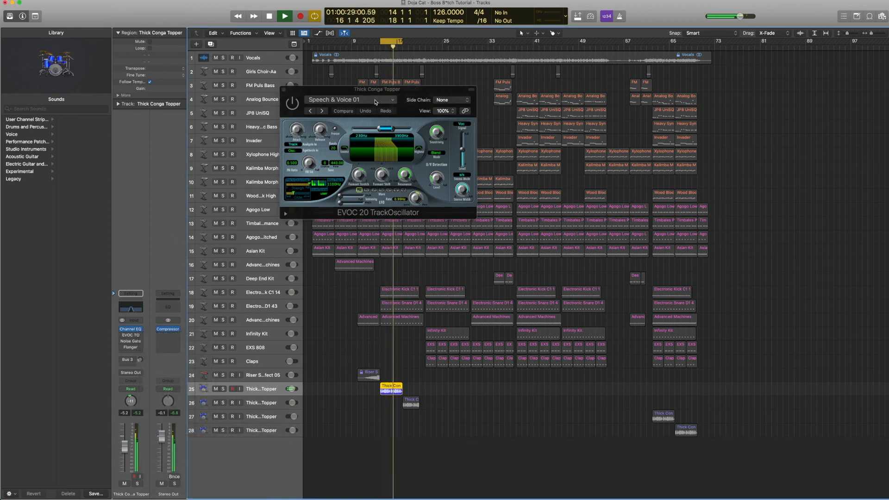
click(288, 106)
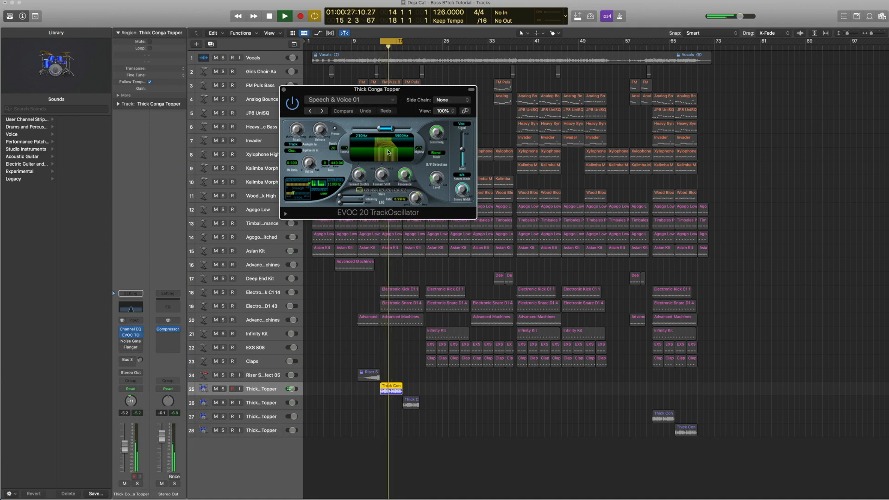
click(283, 90)
- Re-enable the Noise Gate on the conga channel, review its settings and audition the loop through it
mouse_move(122, 343)
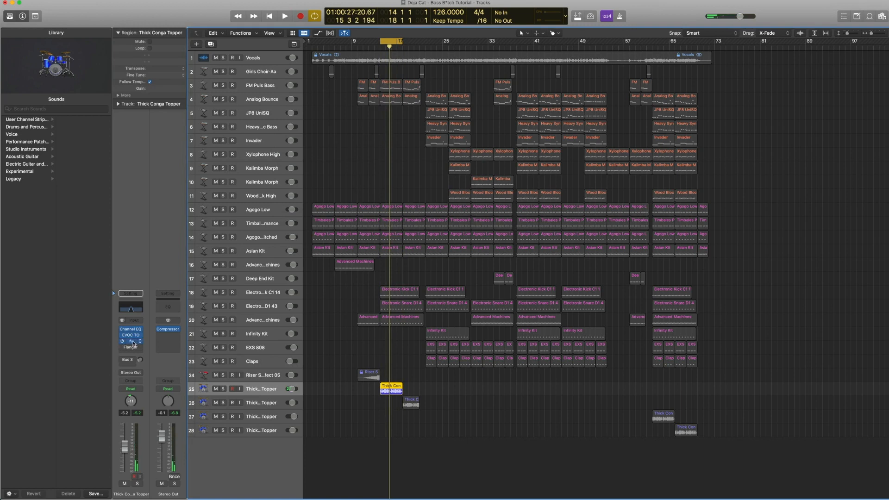
click(138, 344)
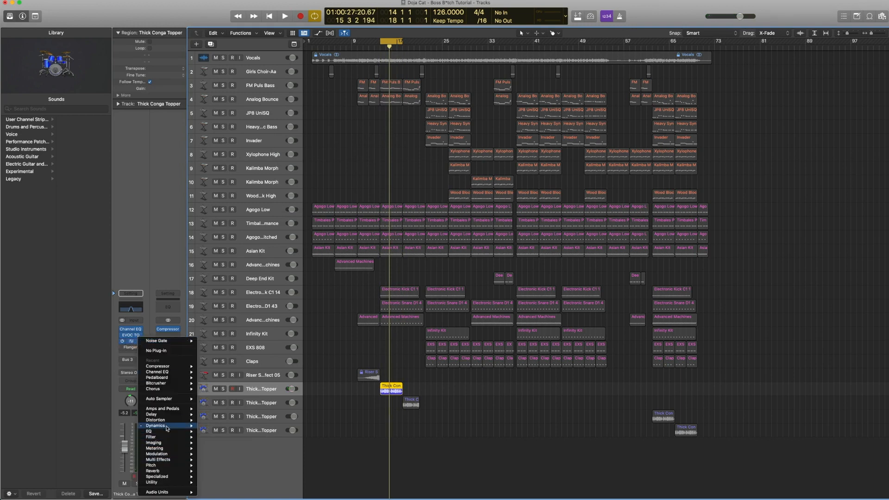
mouse_move(168, 425)
click(161, 209)
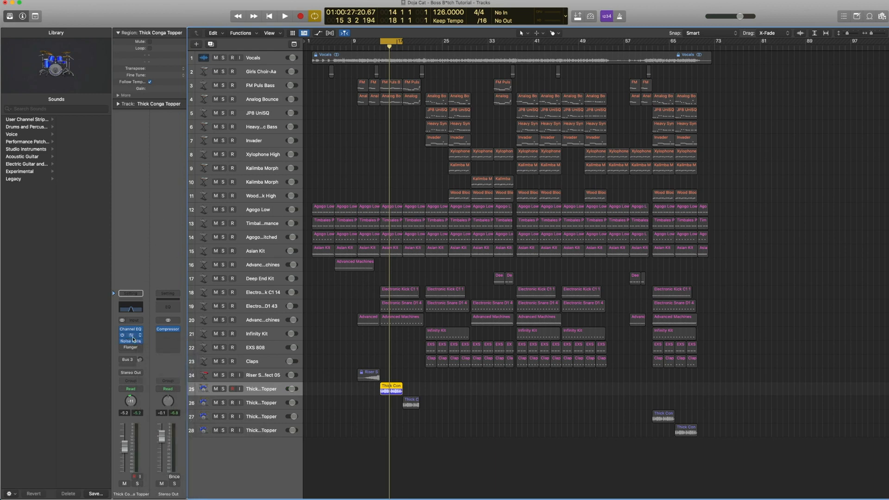
click(131, 343)
key(space)
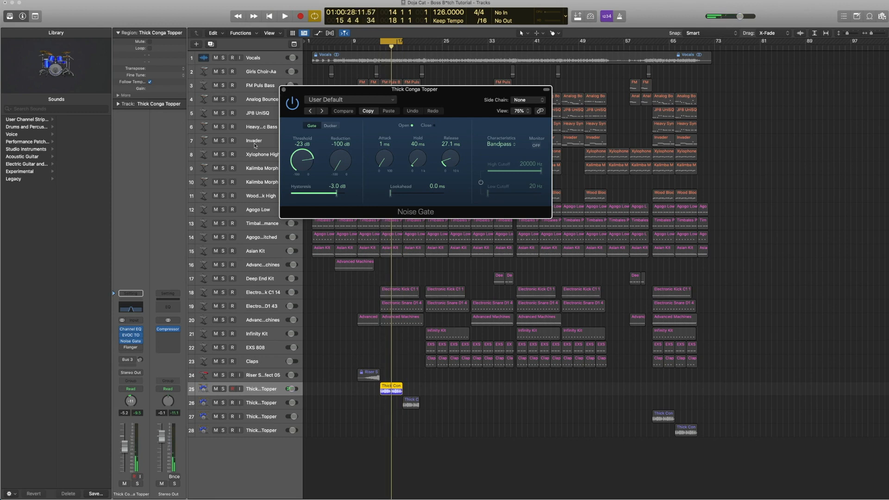
- Turn on the Flanger as the stereo Modulation plug-in, check its High Spheres preset, and close the Flanger and Noise Gate windows
click(122, 348)
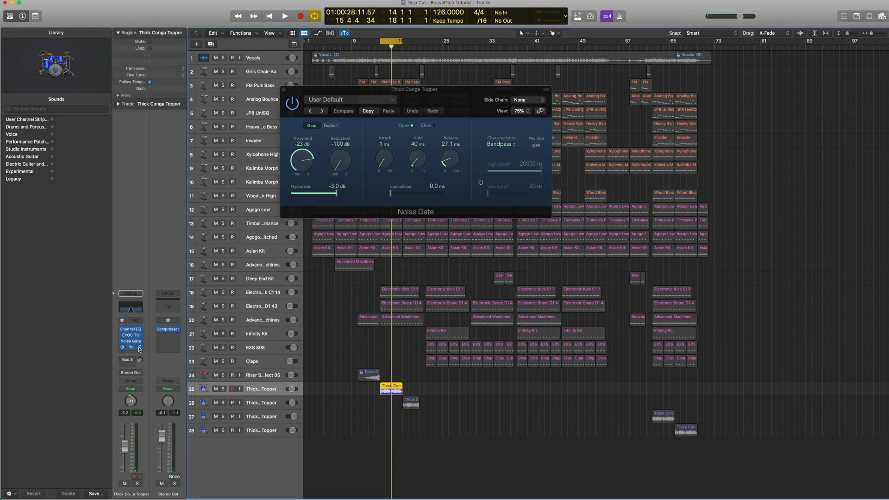
click(139, 349)
mouse_move(167, 454)
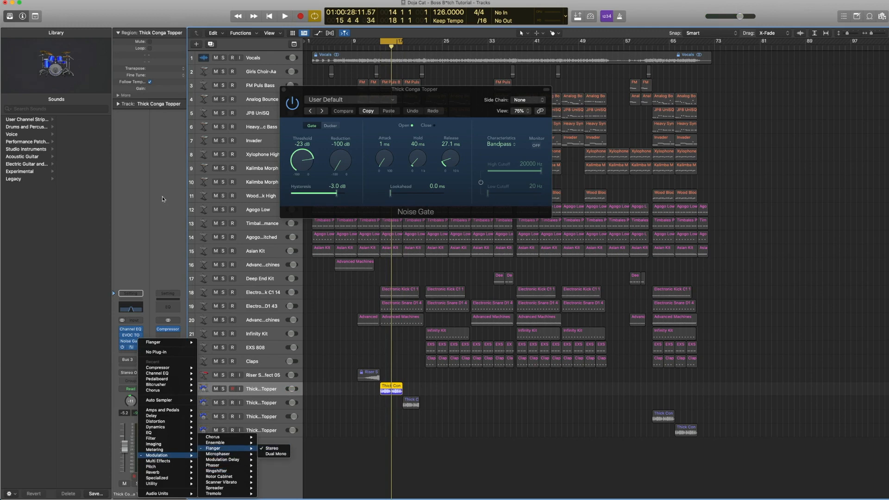
click(272, 448)
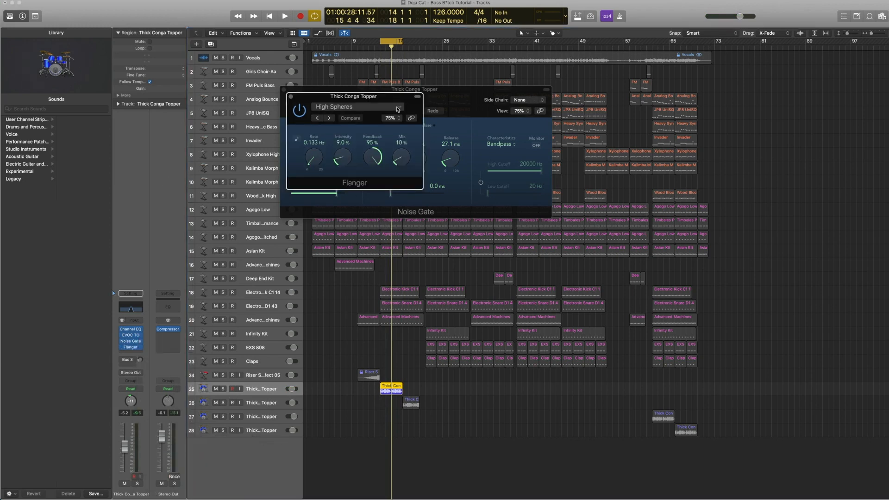
click(324, 107)
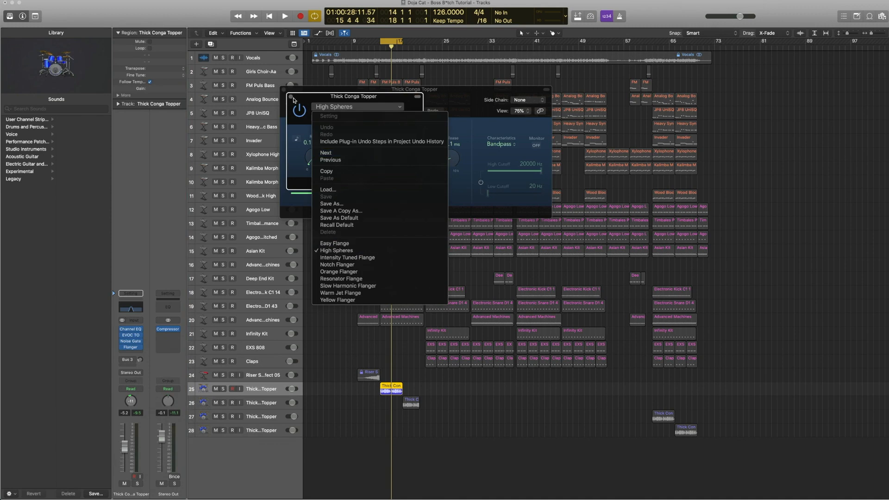
click(293, 98)
click(290, 97)
click(284, 90)
- Play the loop with the Bus 3 send back on and inspect the Space Designer plug-in on the REVERB channel
key(space)
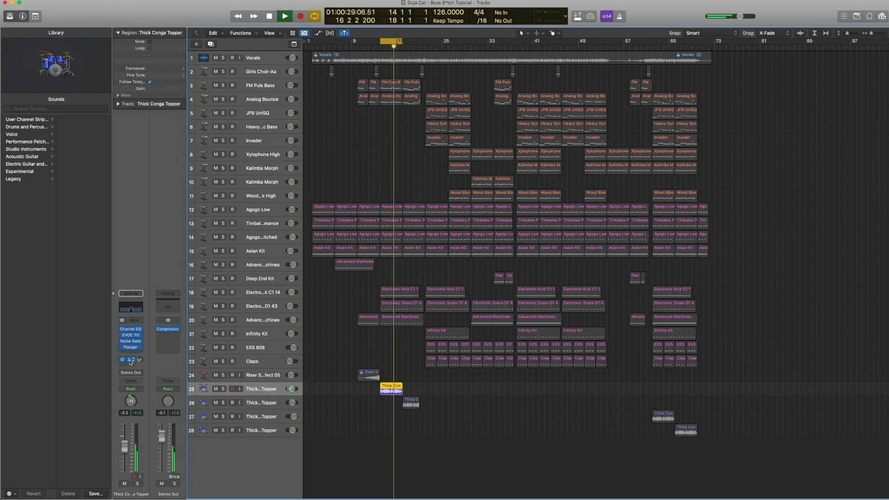
click(132, 361)
click(170, 331)
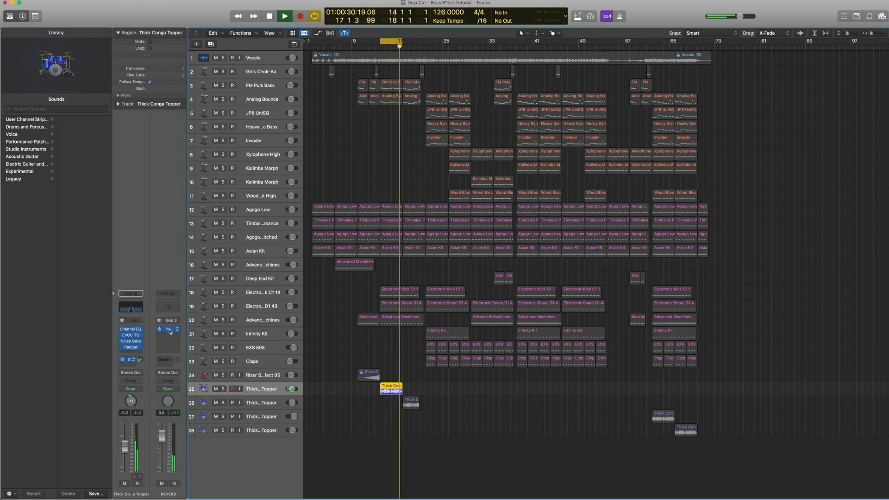
click(169, 331)
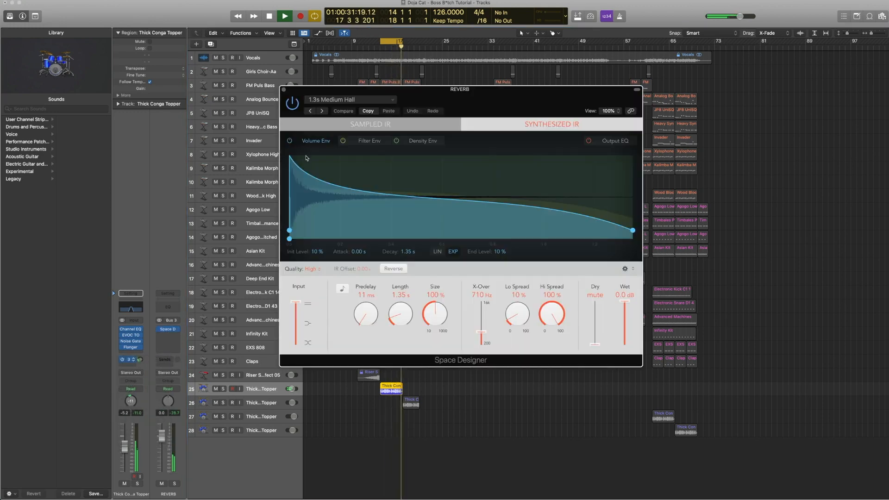
click(284, 90)
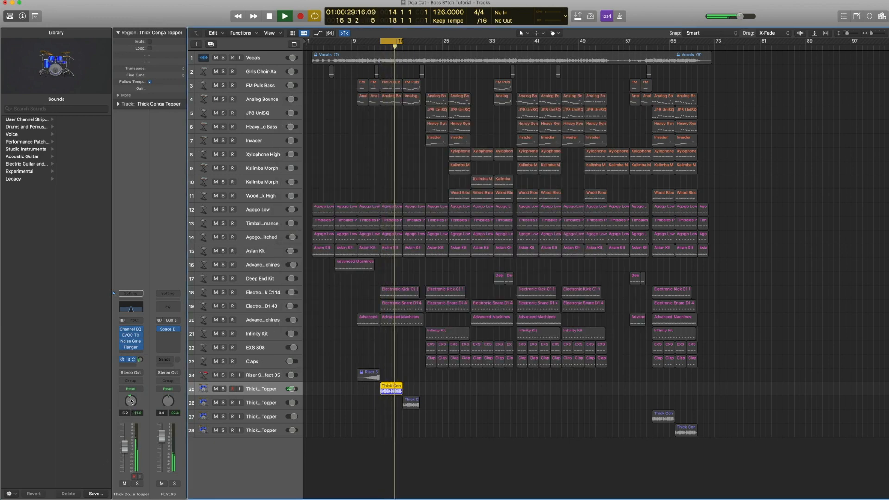
key(space)
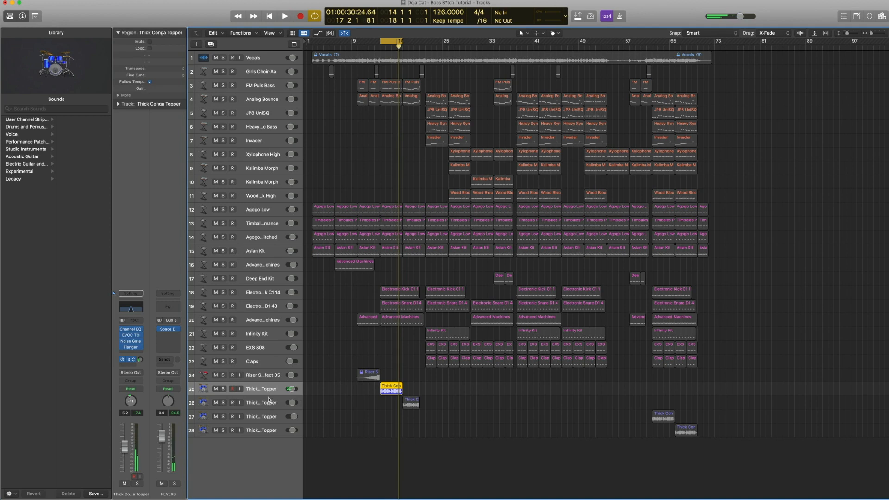
- Select the second Thick Conga Topper track (track 26) and view the settings of its Vocal Transformer plug-in
click(260, 404)
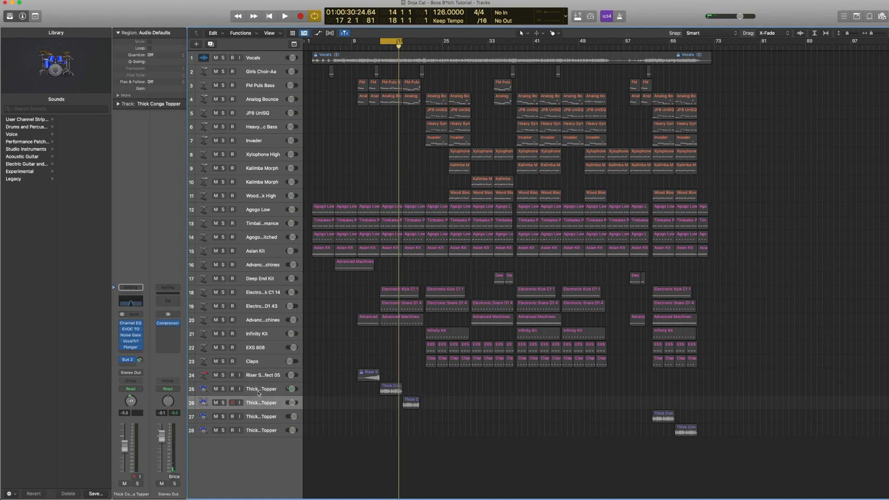
click(132, 343)
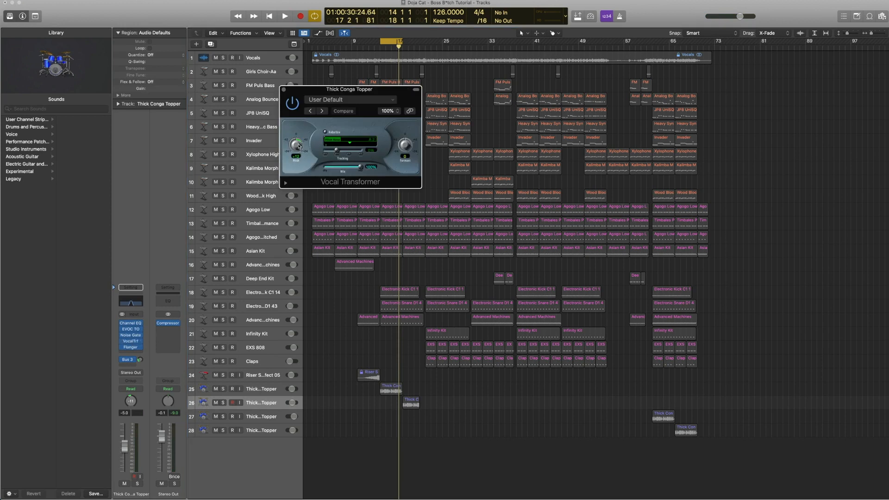
click(284, 89)
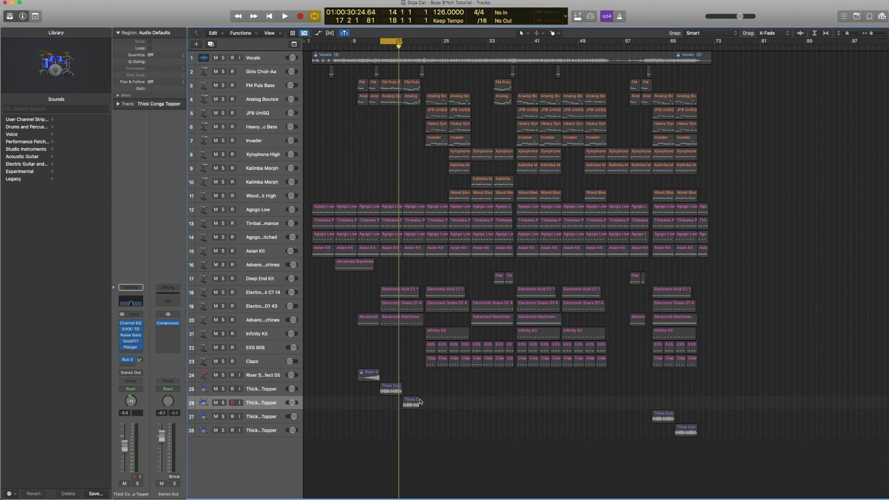
- Select the conga region on track 26, shift the cycle range to start at bar 18, and audition it
click(419, 401)
key(space)
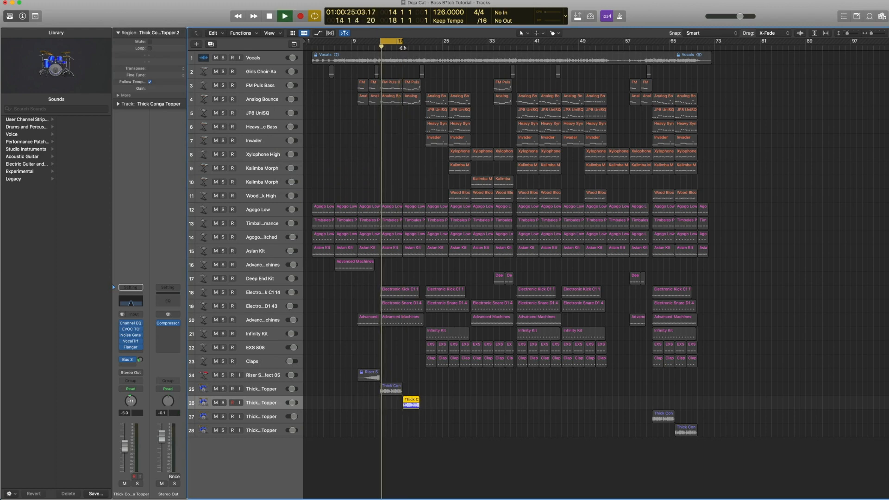
drag(397, 41, 418, 41)
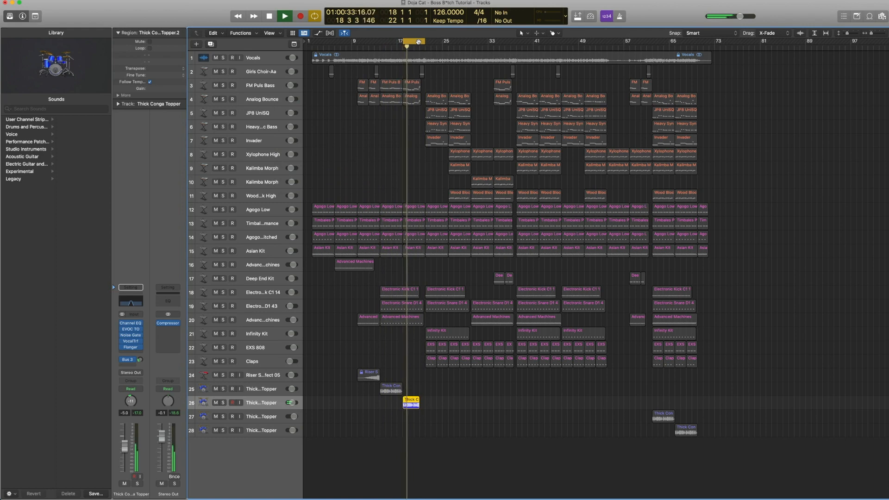
key(space)
- Select the conga regions on tracks 25 and 26 and play them with the cycle range moved to bars 16 to 20
drag(443, 421, 389, 393)
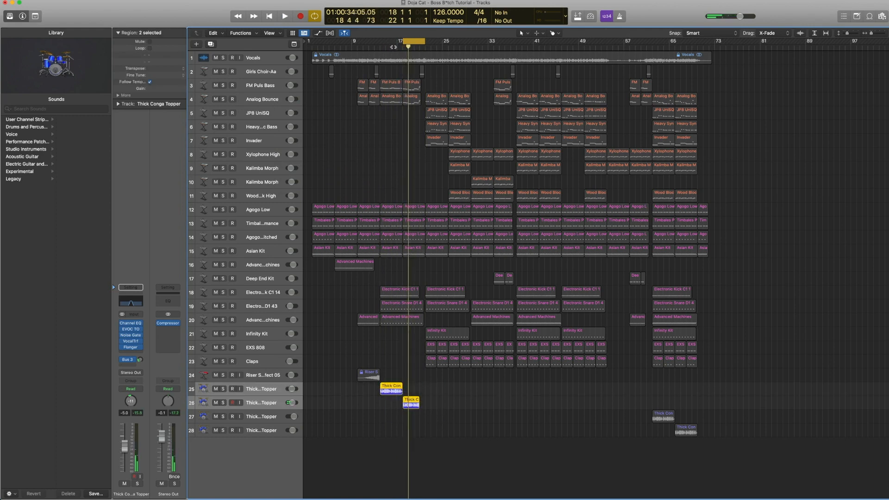
key(space)
drag(411, 41, 399, 42)
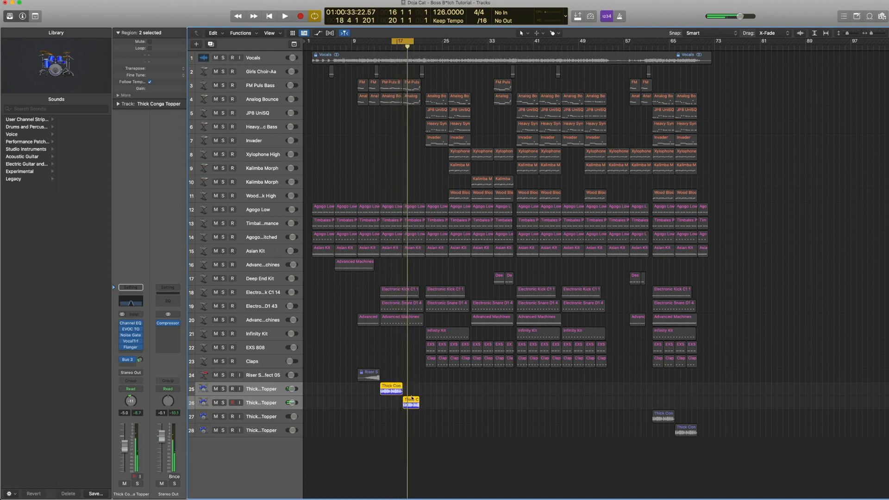
- Select all regions from FM Puls Bass to track 26 around bars 14 to 22, and play them from bar 14 with cycling off
drag(421, 432, 389, 88)
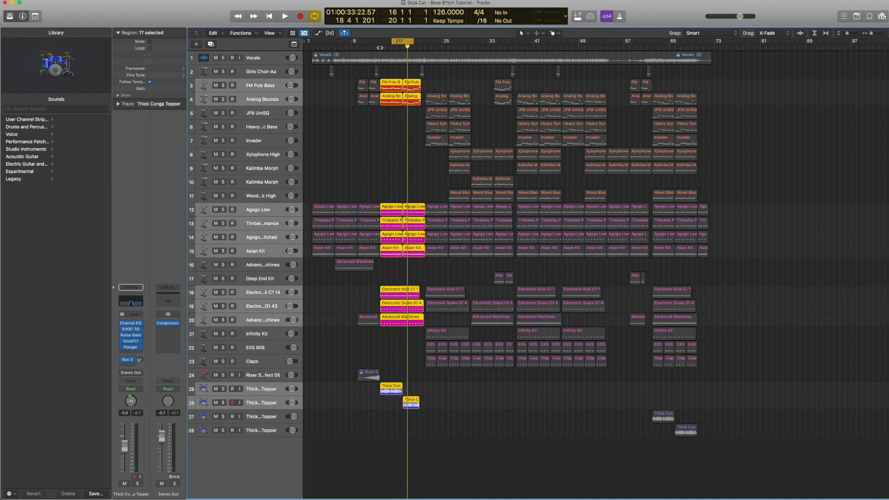
double_click(380, 47)
click(396, 42)
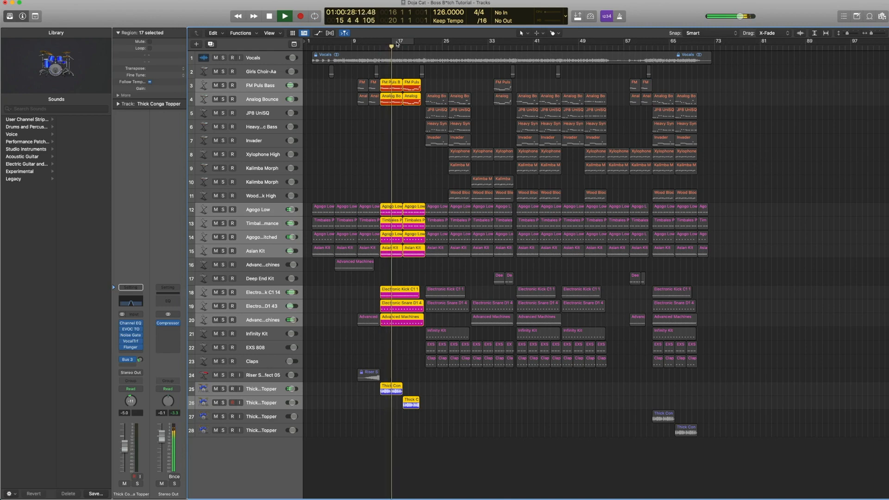
key(space)
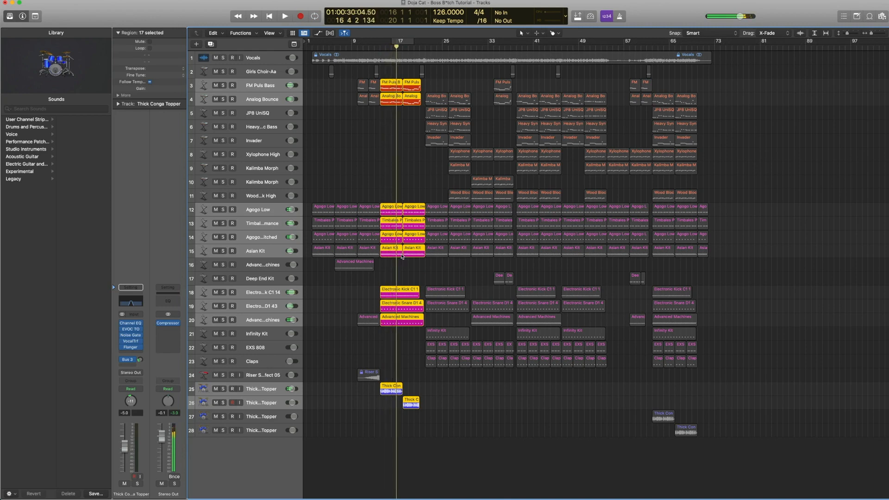
- Select the regions at bar 14 from FM Puls Bass to track 25, solo them, and play from bar 14
key(ctrl+s)
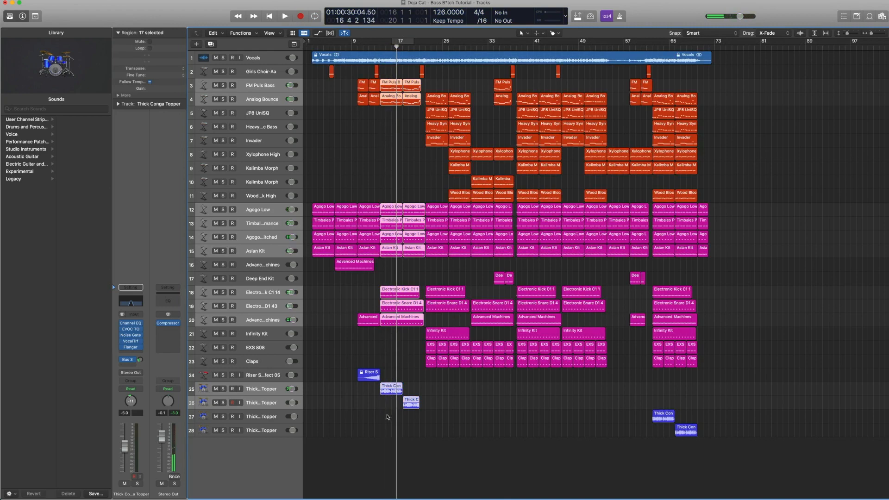
drag(387, 417, 394, 87)
key(ctrl+s)
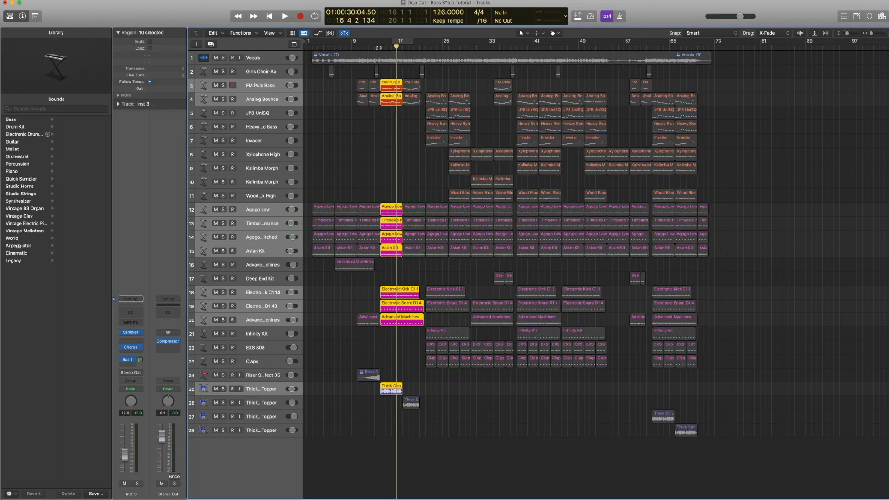
click(378, 48)
key(space)
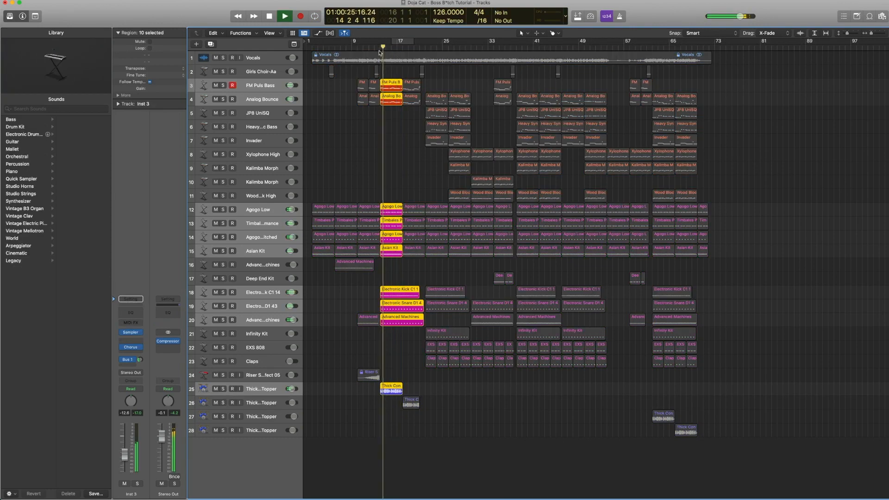
key(space)
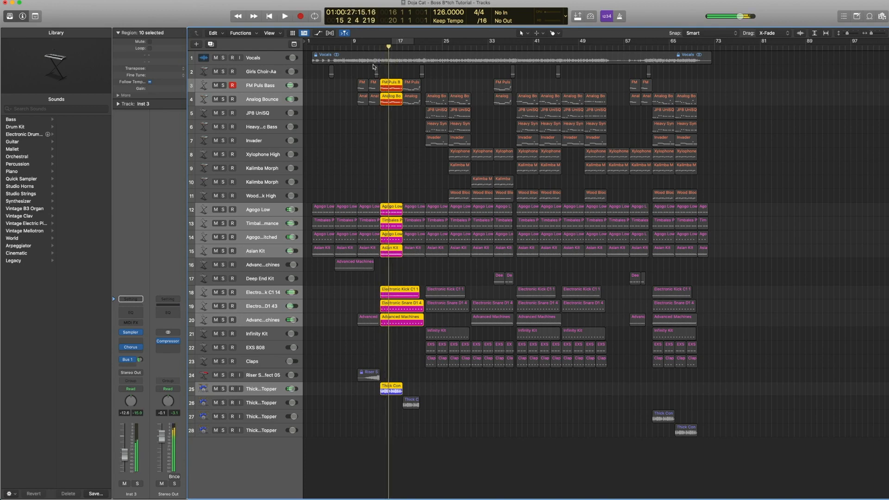
- Select the regions from Analog Bounce to track 27 around bar 62 and play them soloed from there
key(ctrl+s)
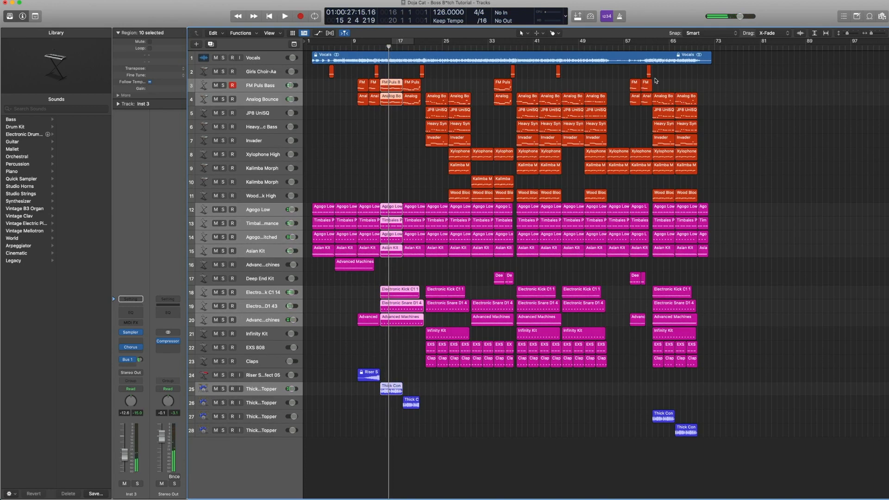
drag(661, 84, 670, 440)
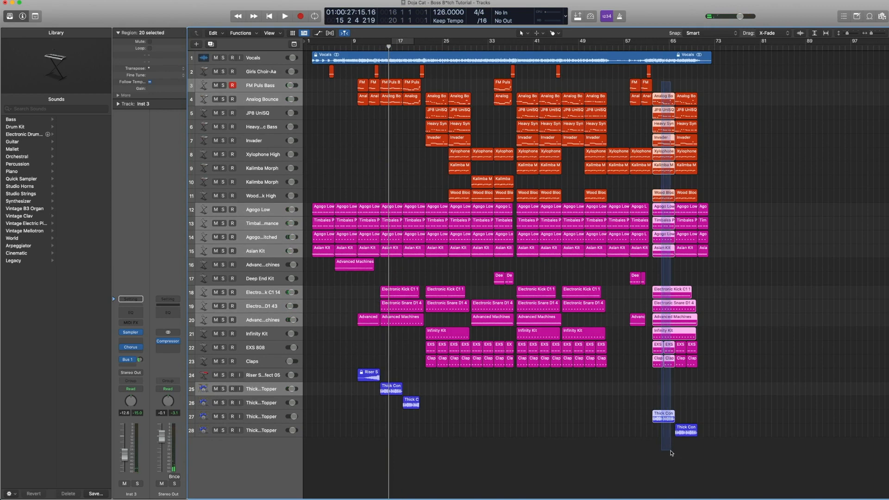
key(ctrl+s)
click(654, 47)
key(space)
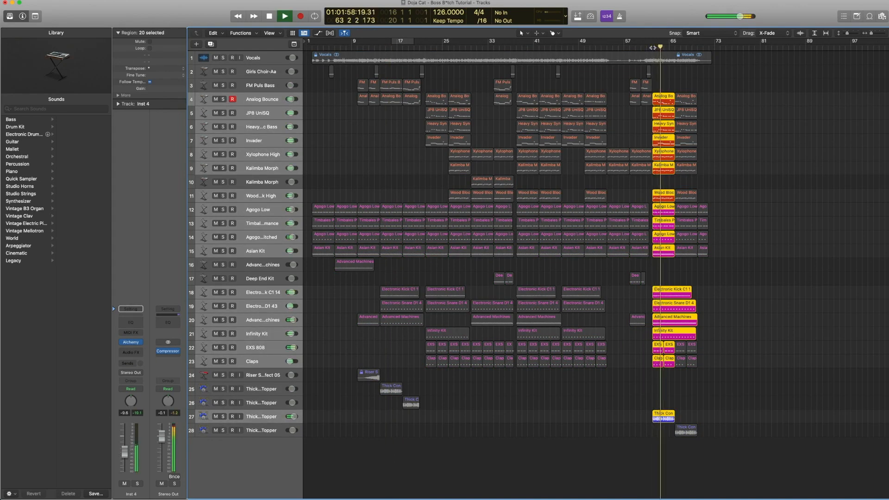
key(space)
key(ctrl+s)
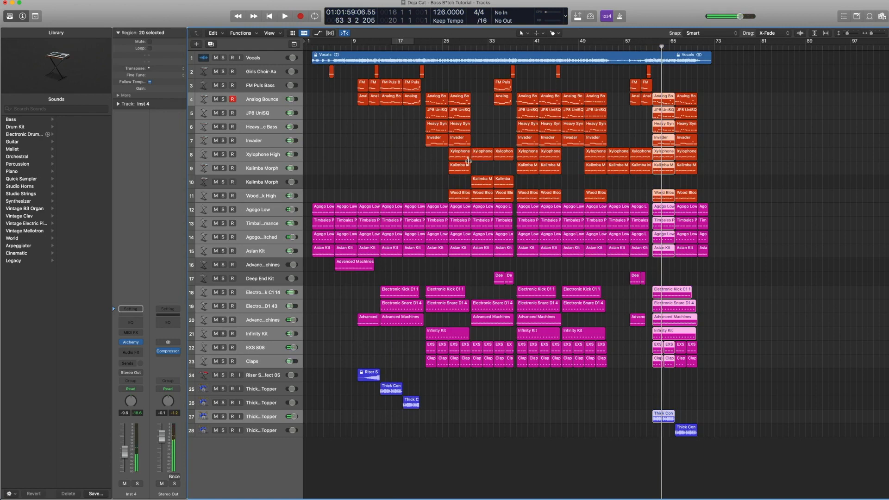
click(428, 172)
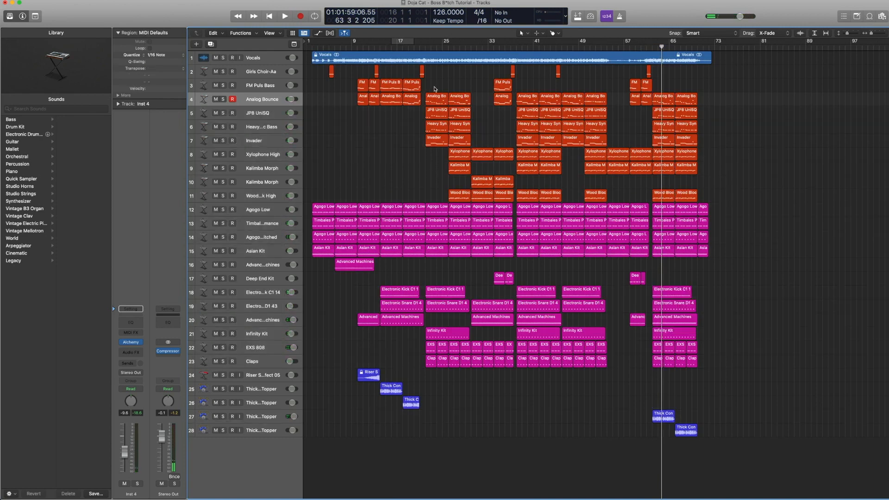
- Select the two Analog Bounce regions starting at bar 22 and audition them soloed from bar 22
click(457, 96)
shift+click(446, 98)
key(ctrl+s)
click(424, 47)
key(space)
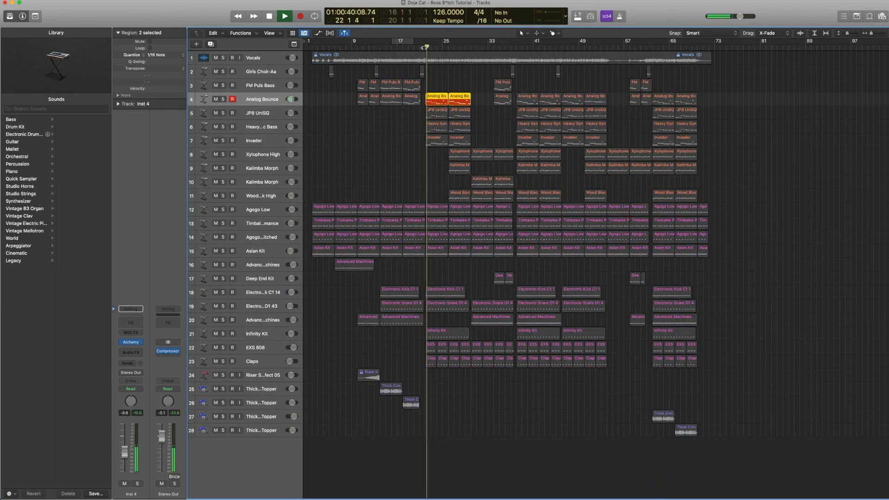
key(space)
click(424, 47)
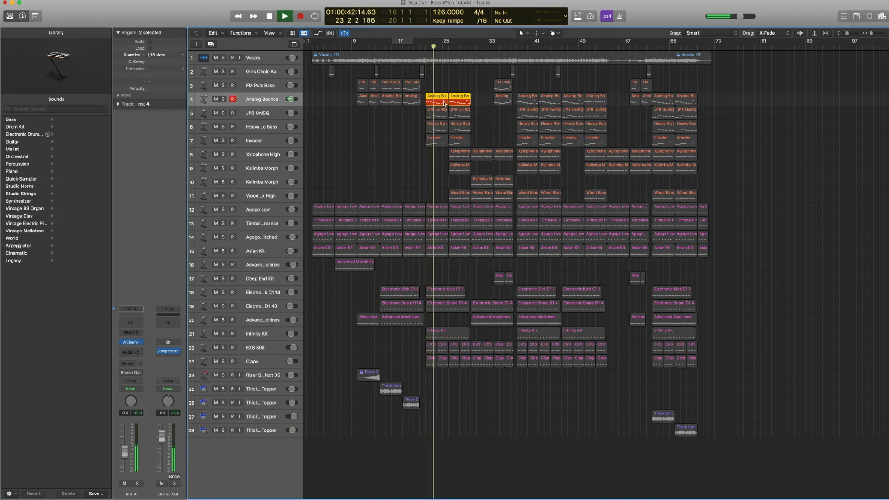
key(space)
- Select the Analog Bounce region at bar 18, move the playhead back to its start, and audition it
click(406, 101)
key(comma)
key(comma)
key(comma)
key(comma)
key(comma)
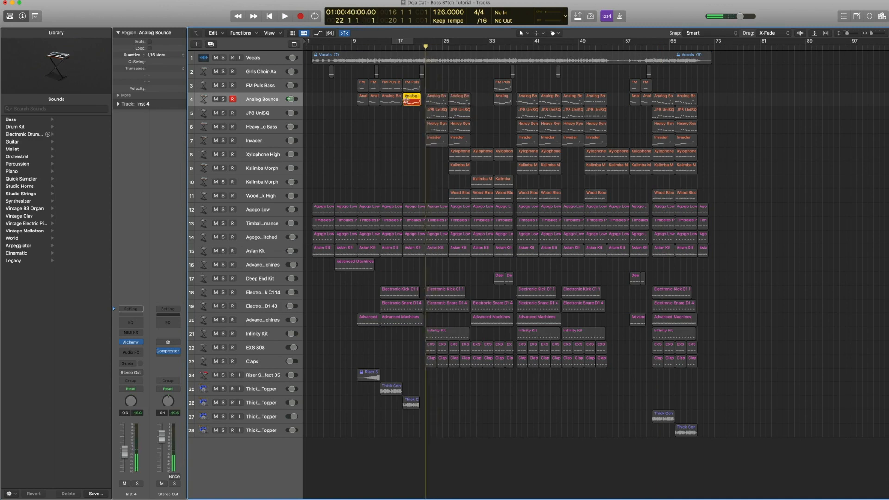
key(space)
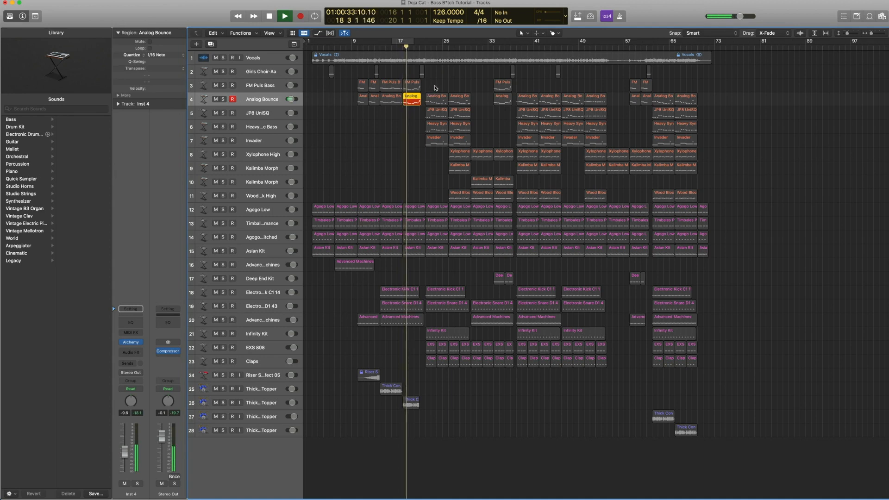
key(space)
- Replay the two Analog Bounce regions from bar 22 and view their notes in the Piano Roll
drag(435, 87, 464, 107)
click(425, 47)
key(space)
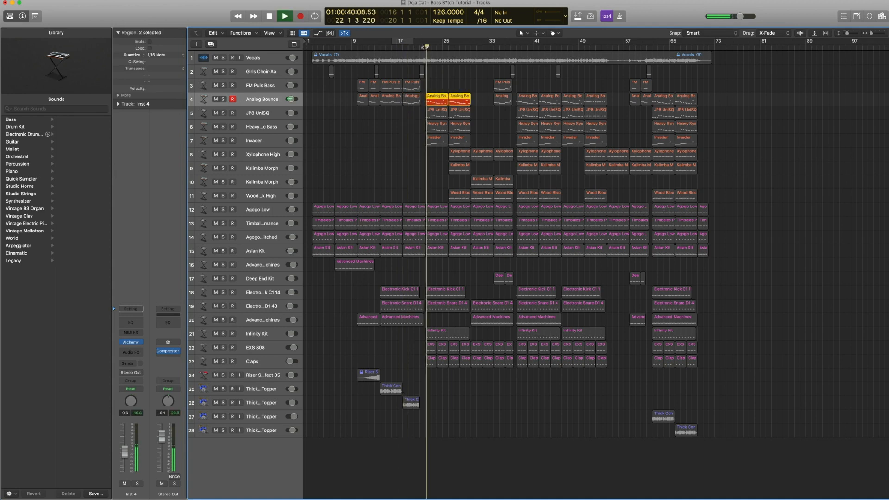
key(p)
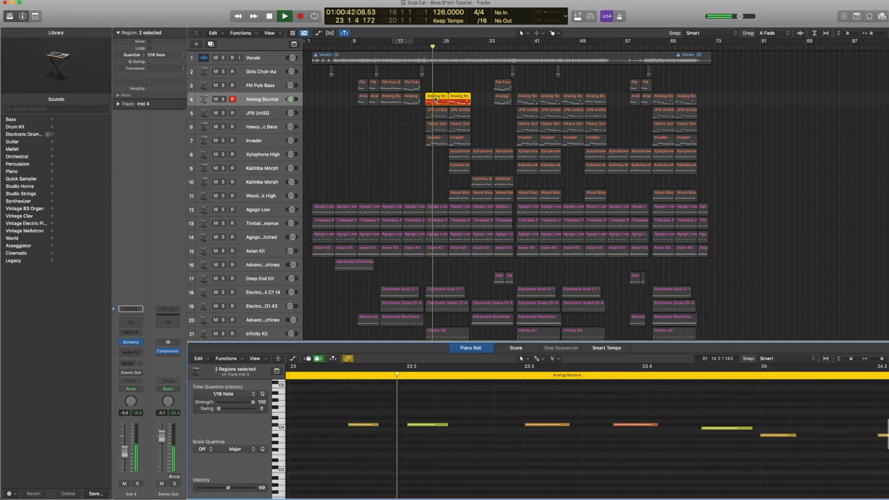
key(space)
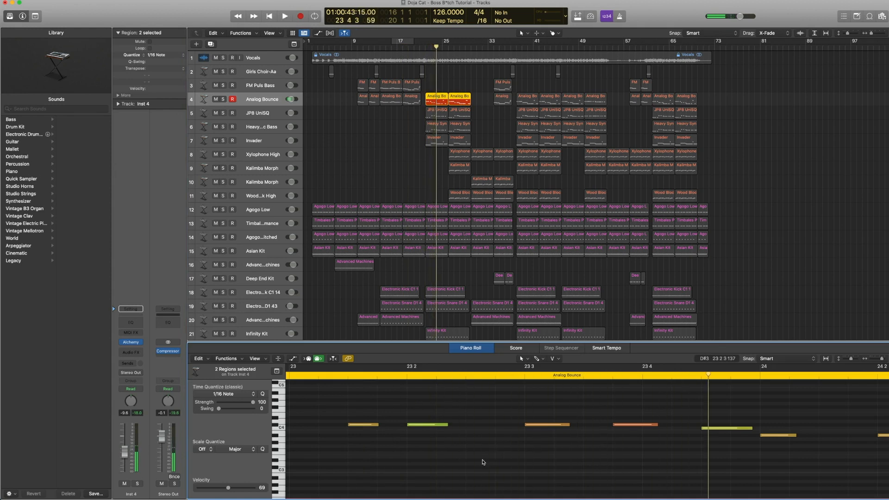
key(z)
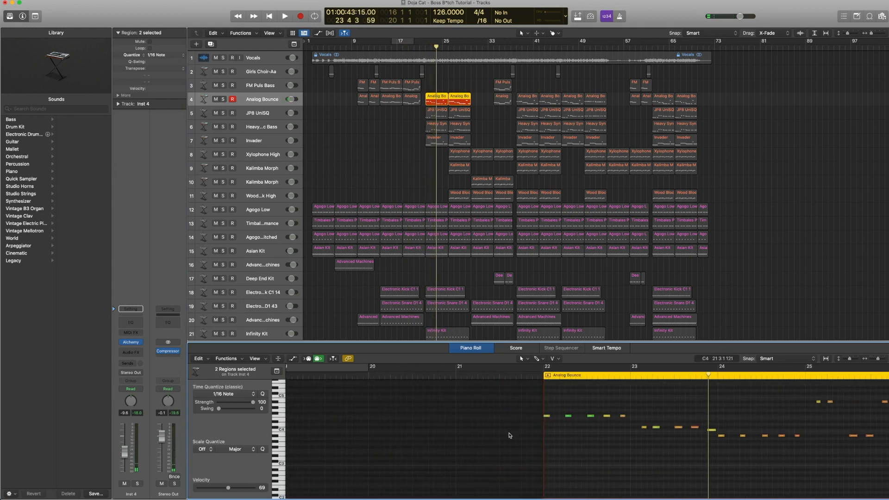
scroll(509, 435, right, 5)
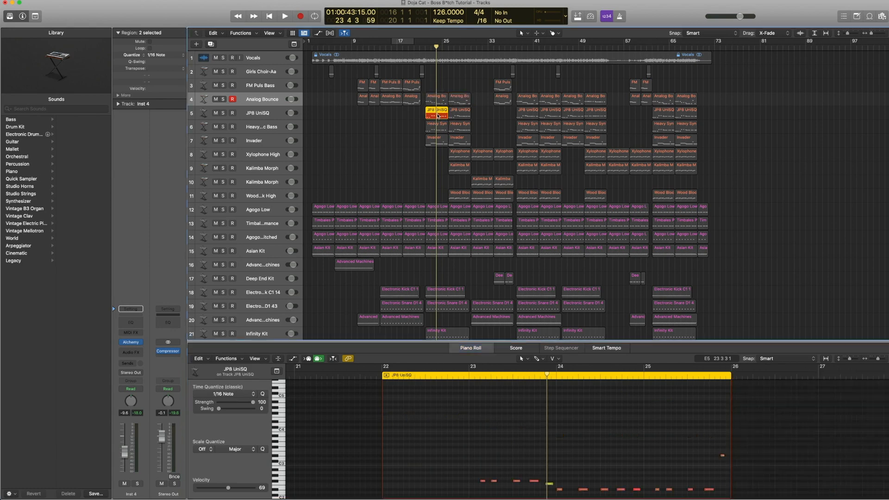
- Select the JP8 UniSQ track and show its Sampler preset under Synth Bass in the Library
click(252, 113)
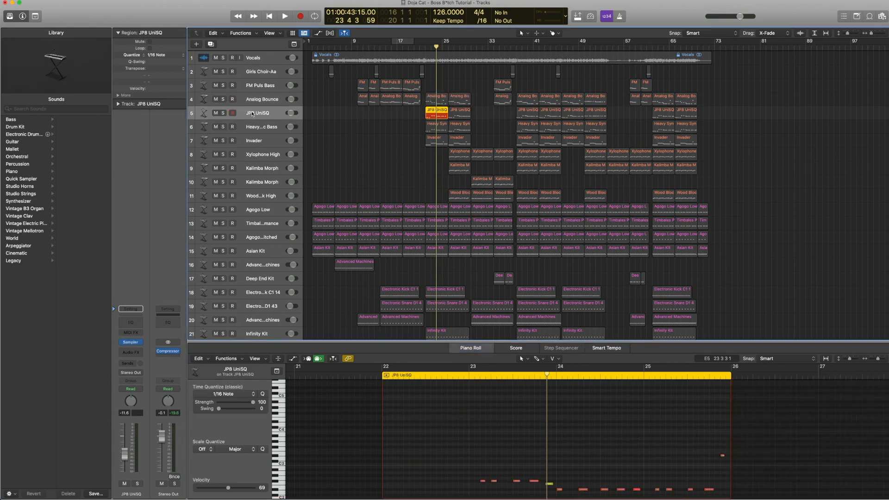
click(114, 344)
scroll(37, 180, left, 5)
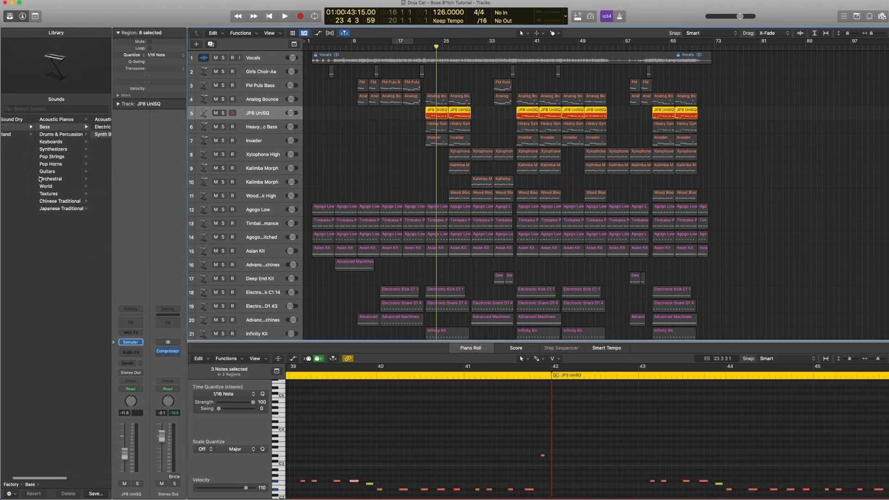
scroll(53, 144, right, 4)
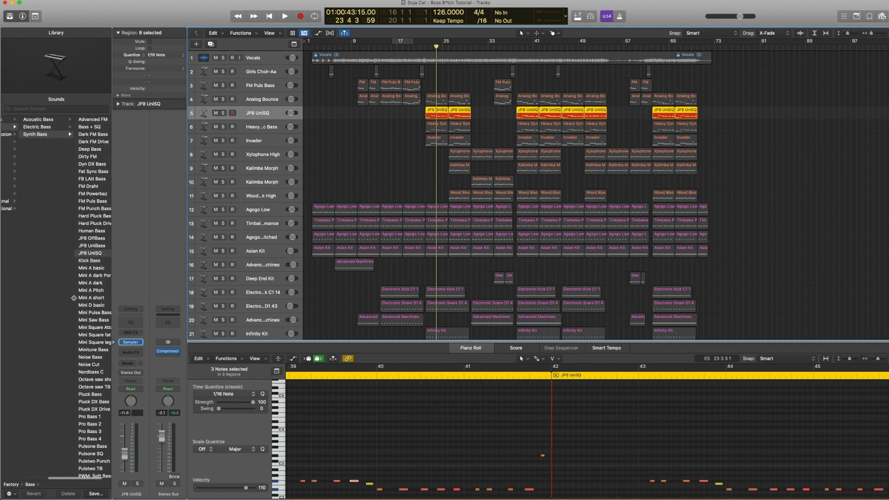
scroll(73, 298, right, 2)
- Select the two JP8 UniSQ regions, set the cycle range to bars 22 to 26, and play them while following the notes
drag(481, 113, 438, 111)
drag(426, 42, 448, 43)
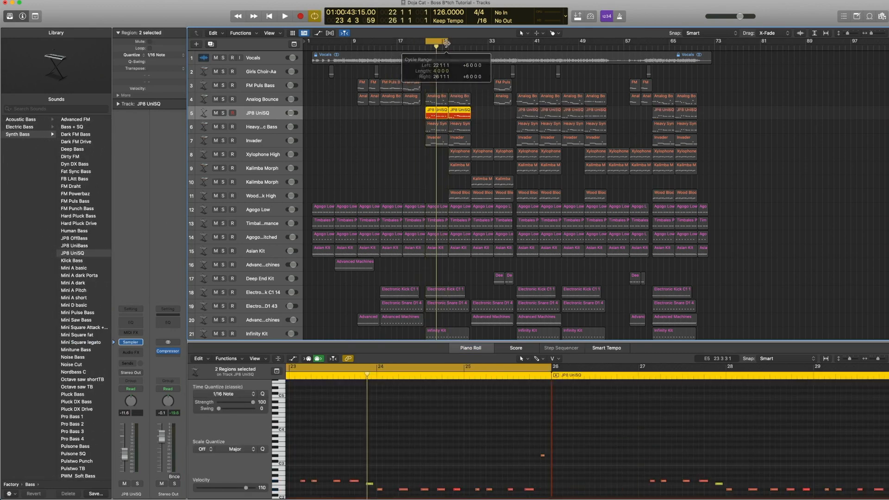
key(space)
scroll(590, 474, down, 4)
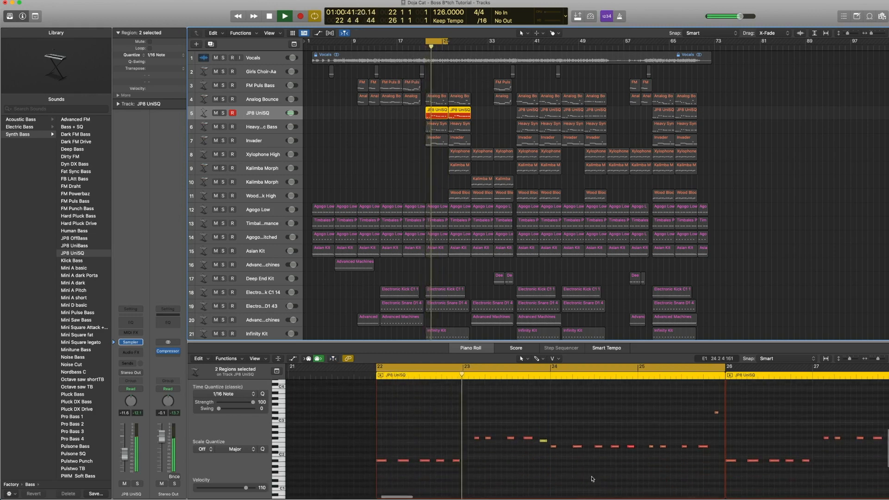
scroll(588, 467, right, 2)
scroll(581, 467, right, 2)
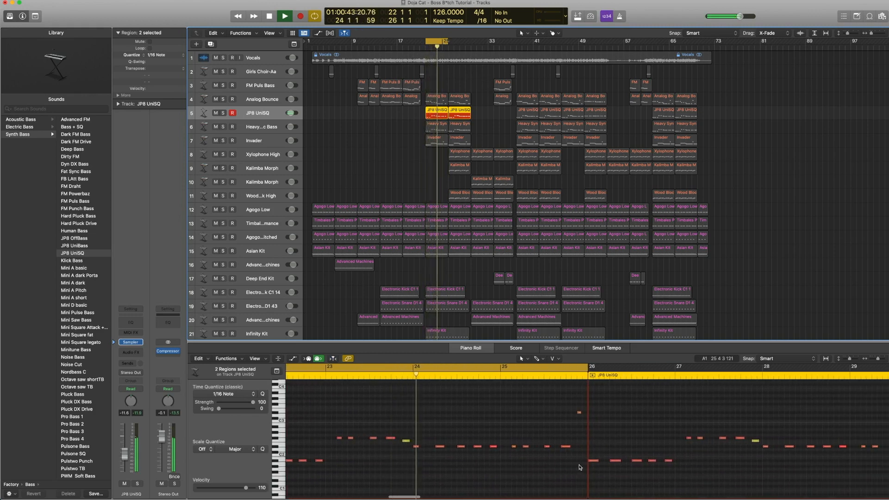
key(space)
- Examine the JP8 UniSQ notes across both regions and view the settings of its Sampler instrument
key(super+Left)
click(548, 446)
key(super+Left)
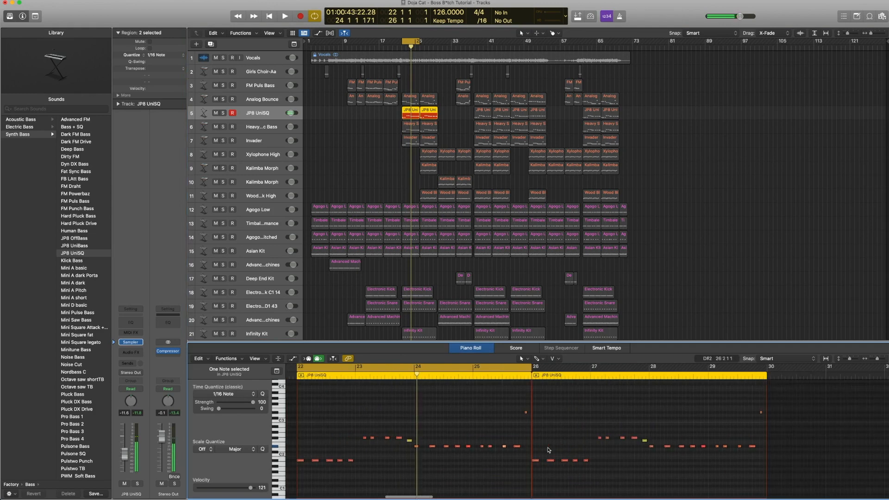
click(131, 342)
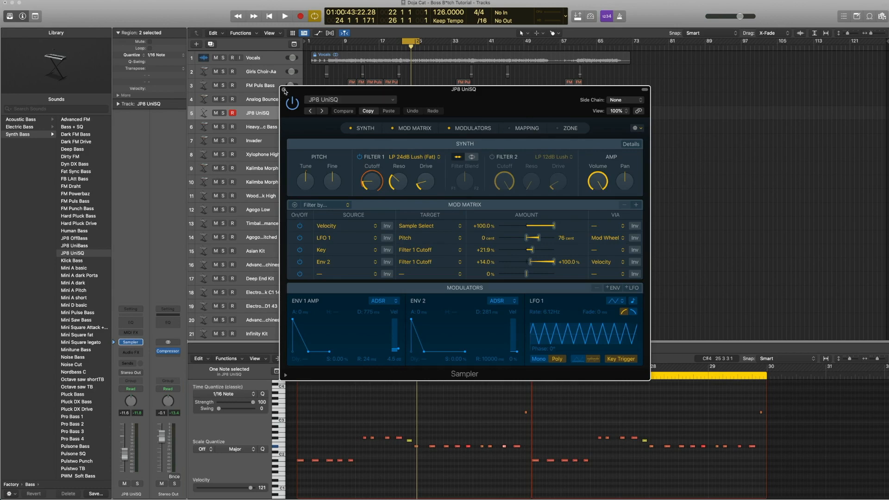
click(284, 91)
- Select the Analog Bounce and JP8 UniSQ regions at bar 22 and audition them together
drag(406, 90, 408, 111)
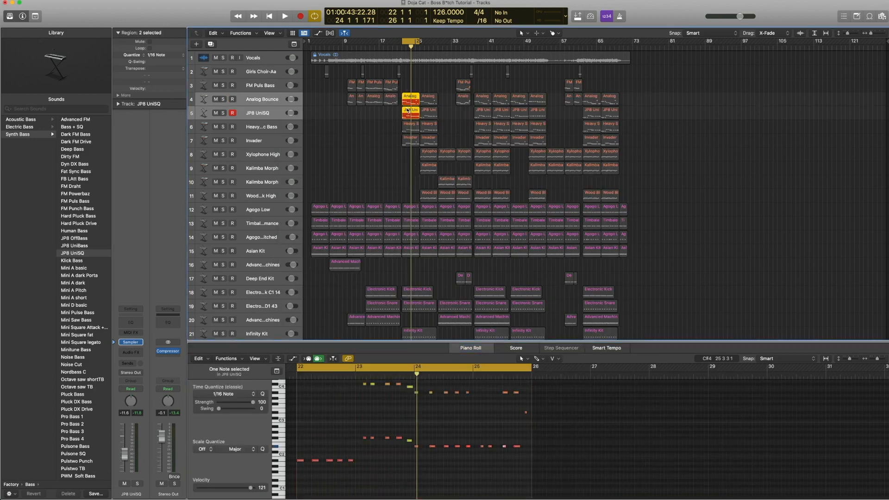
key(space)
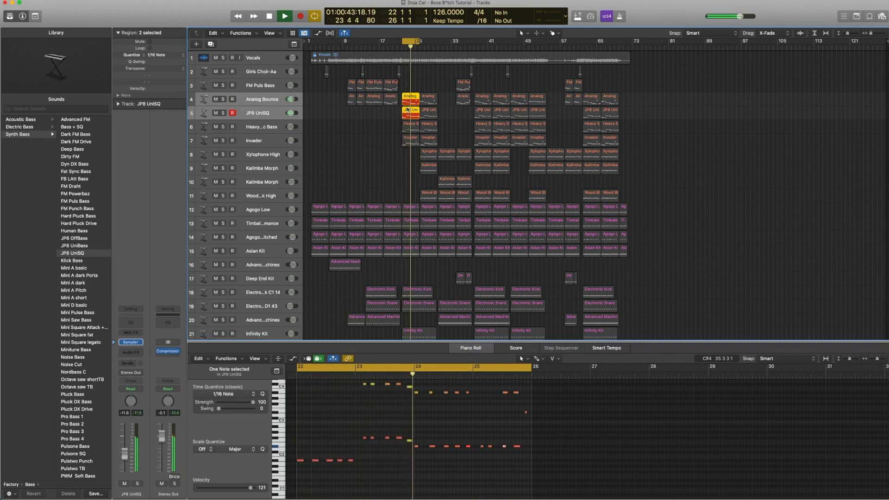
key(space)
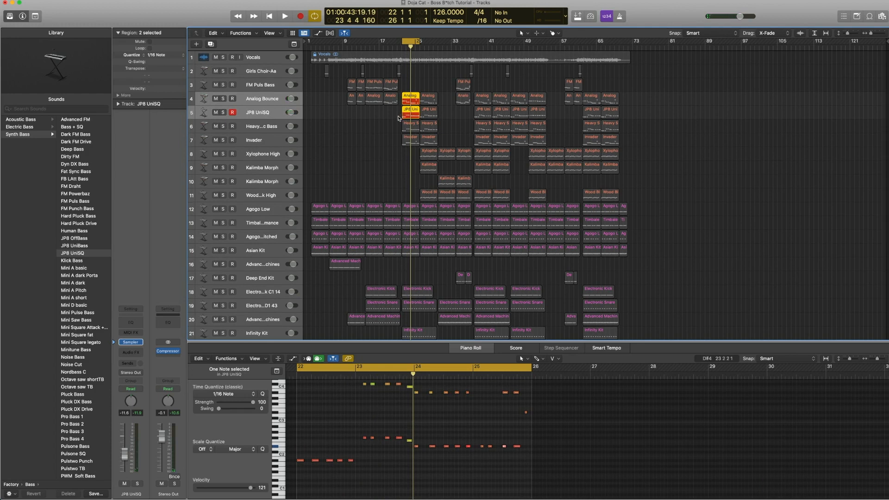
- Audition the Heavy Sync Bass region at bar 22, and add the JP8 UniSQ region to the selection to compare their notes
drag(393, 130, 408, 126)
key(space)
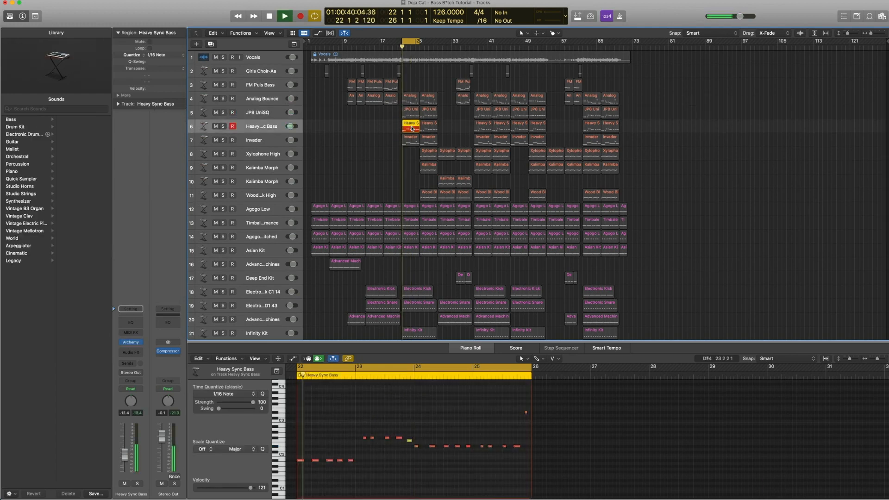
key(space)
shift+click(408, 115)
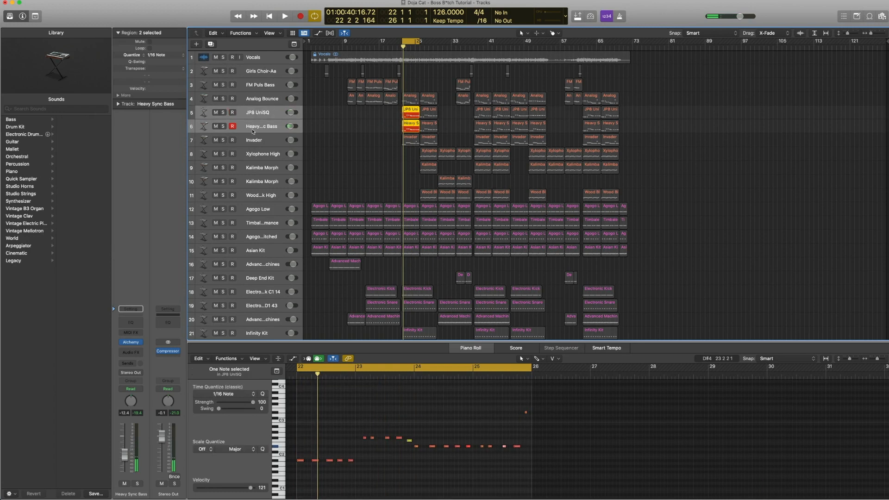
- Select the Heavy Sync Bass track and locate its Alchemy preset in the Basic > Bass category
click(249, 130)
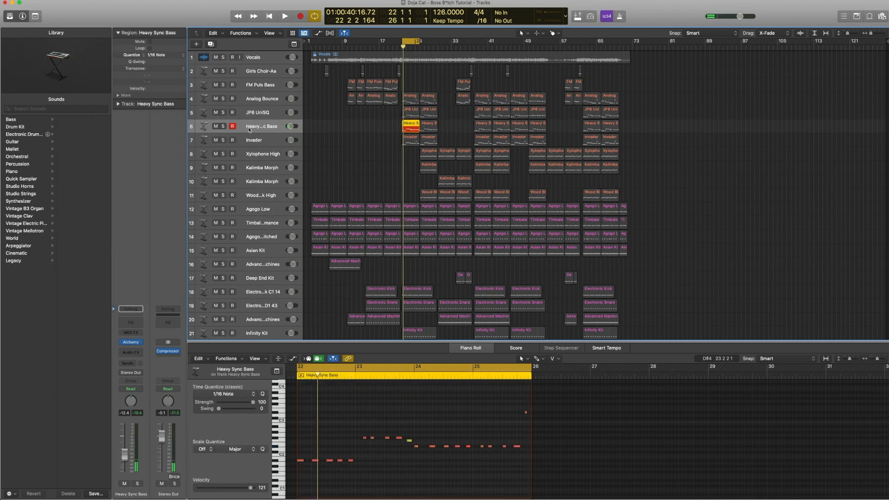
click(116, 343)
scroll(46, 152, left, 5)
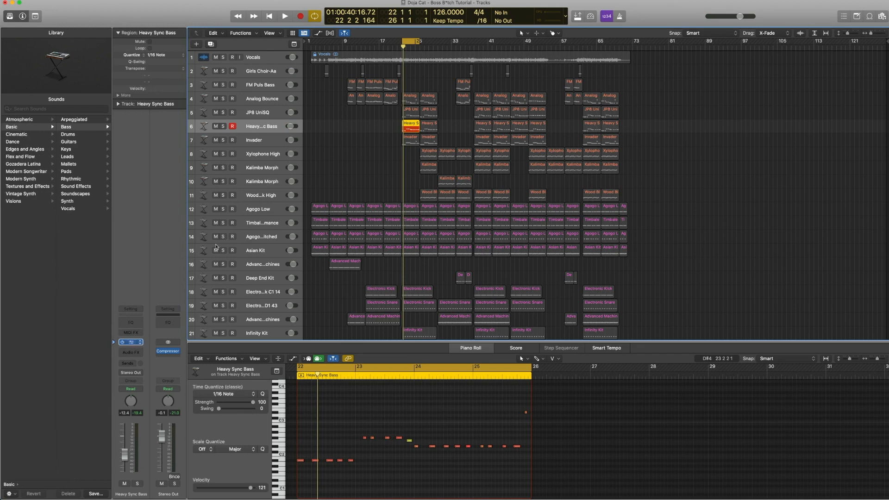
click(353, 102)
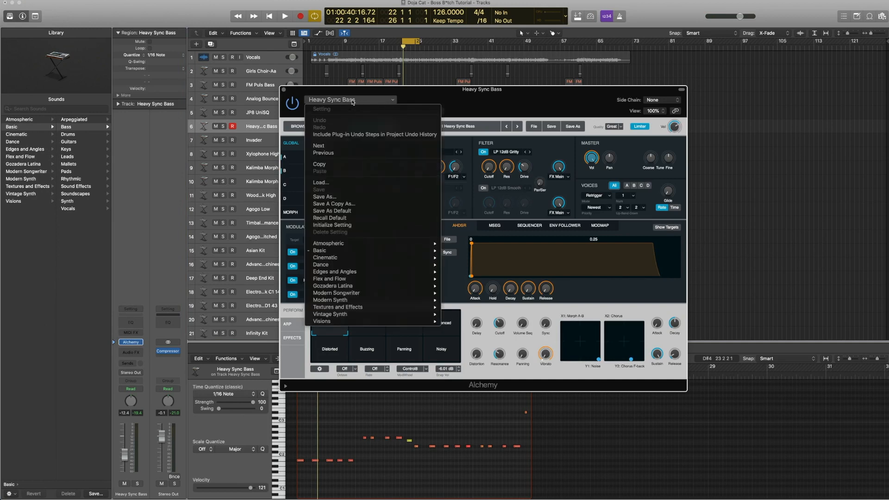
mouse_move(376, 252)
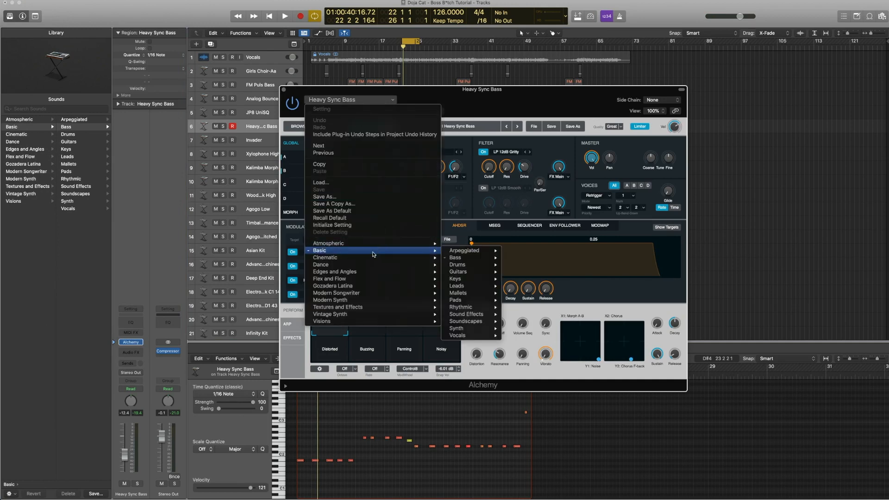
mouse_move(459, 257)
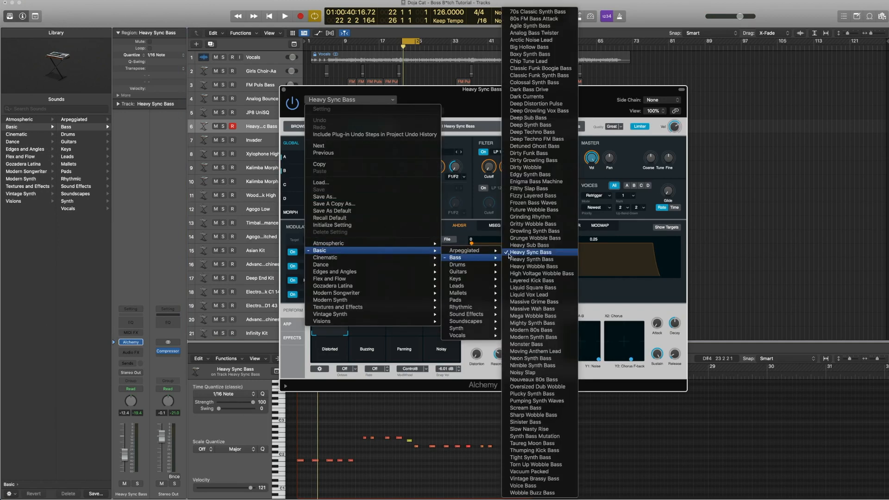
click(448, 101)
click(284, 90)
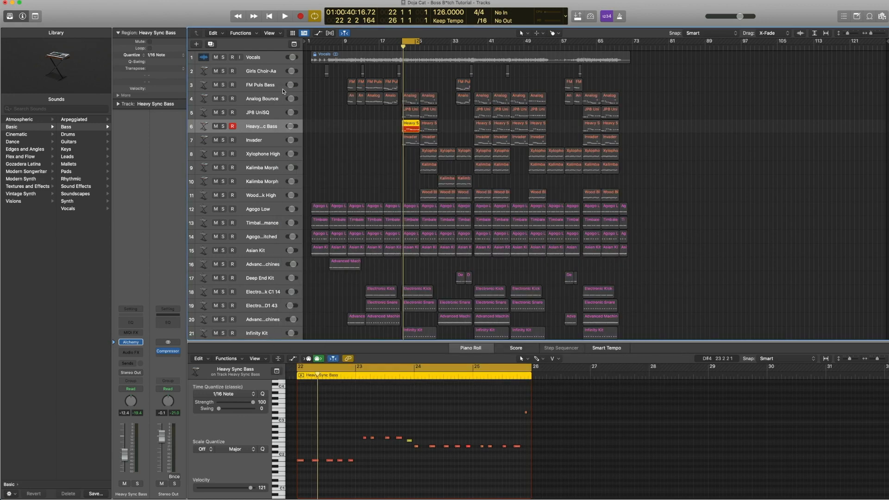
- Select the Analog Bounce, JP8 UniSQ and Heavy Sync Bass regions at bar 22 and audition them together
key(space)
click(390, 112)
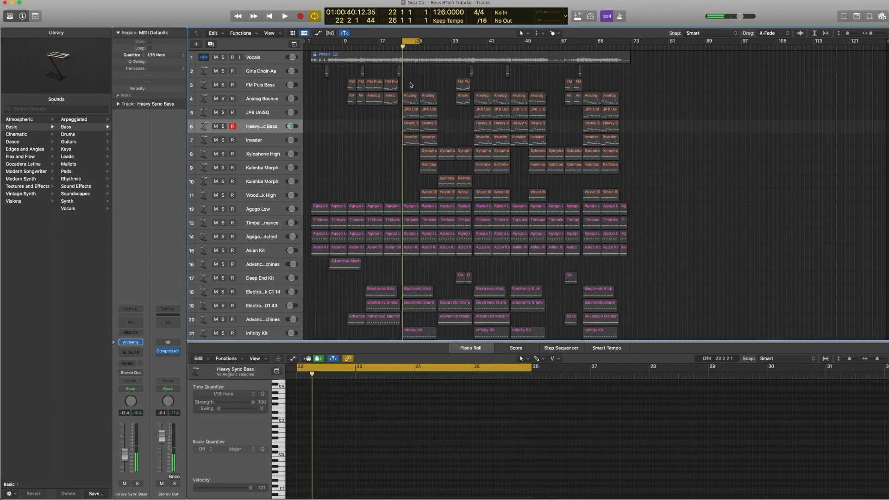
drag(410, 85, 409, 126)
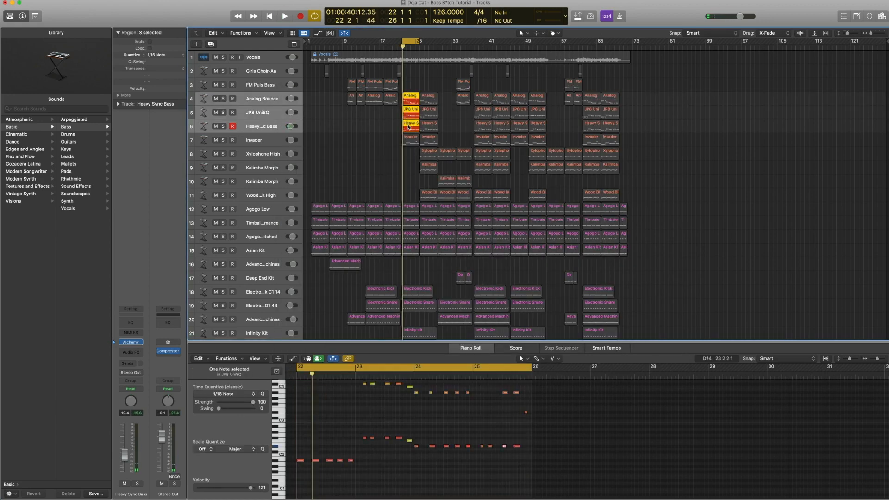
key(space)
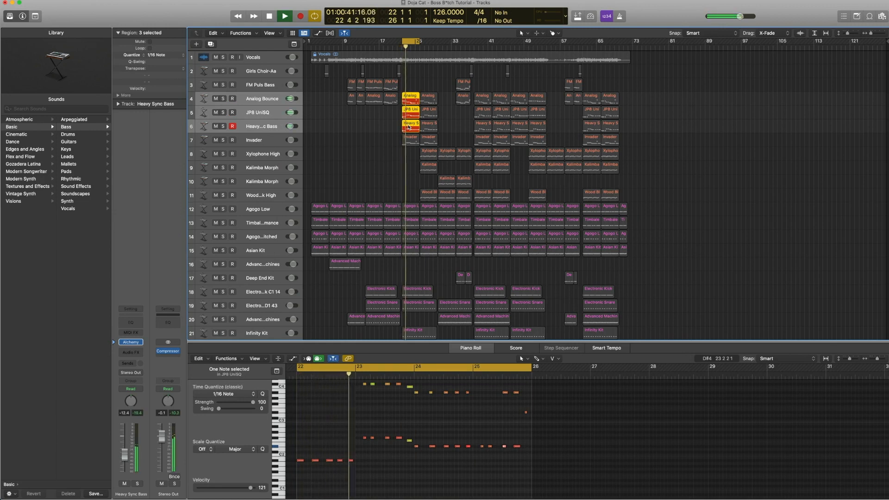
key(space)
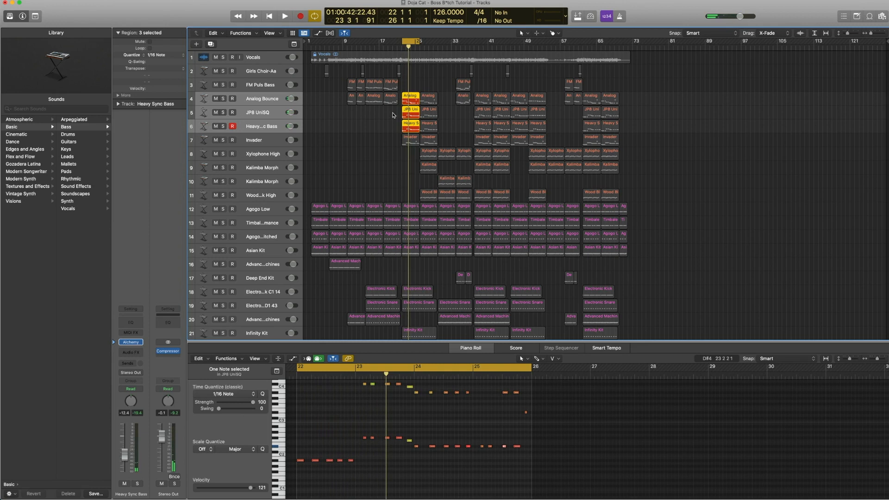
- Select the Invader track and look up its preset in Alchemy's preset browser under the Bass category
click(245, 142)
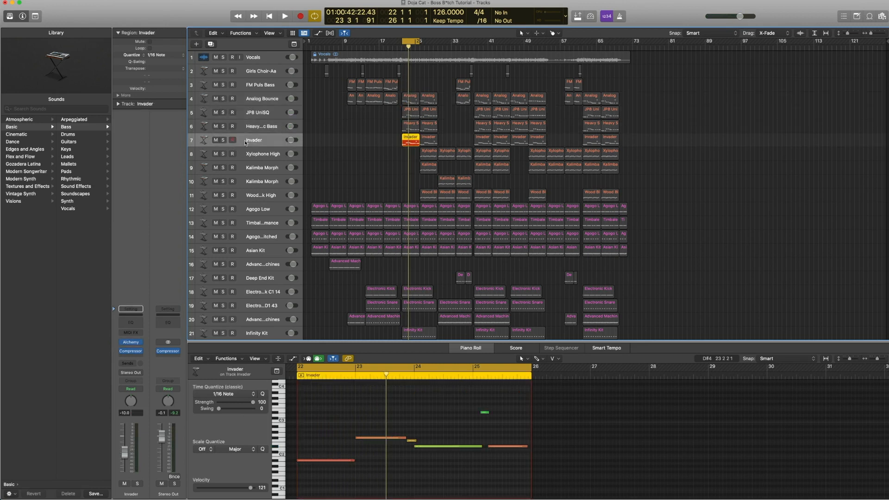
click(136, 342)
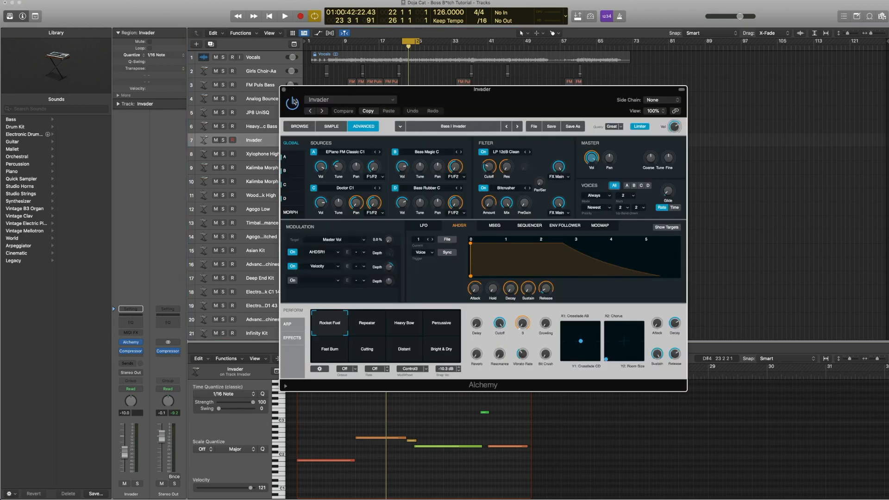
click(291, 128)
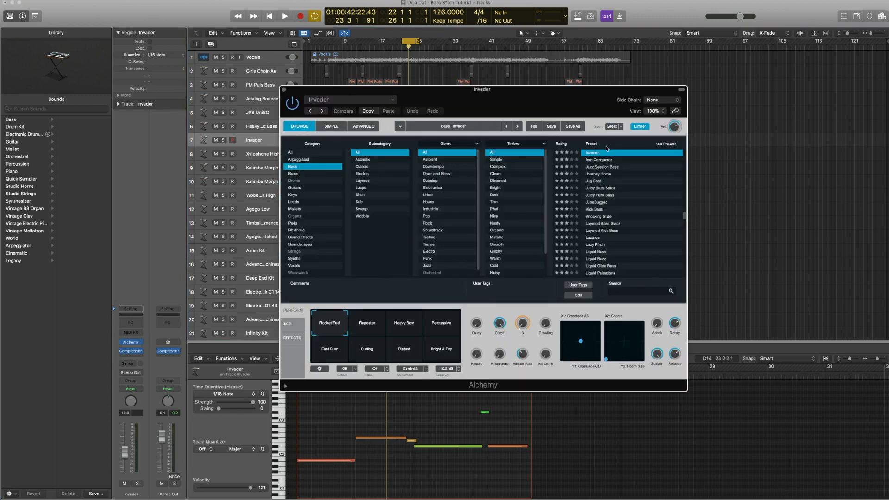
click(284, 89)
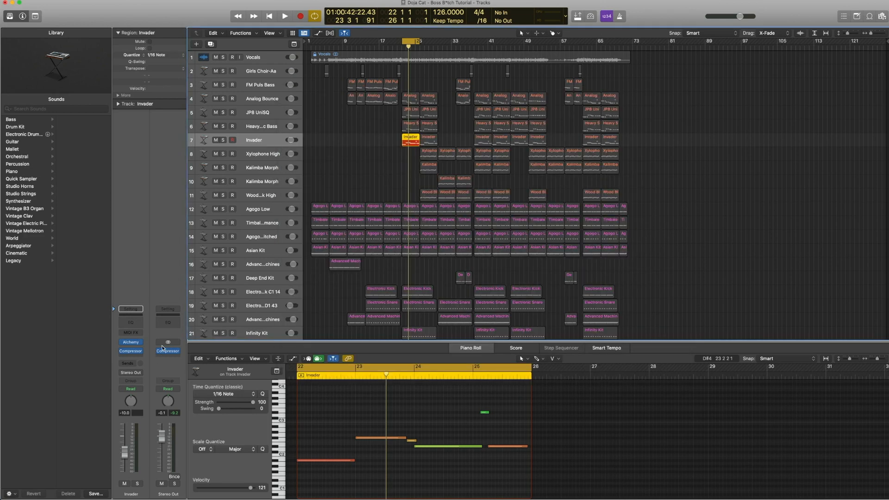
- Audition the Invader region at bar 22 and examine its Compressor settings during playback, with the plug-in window moved clear of the regions
key(space)
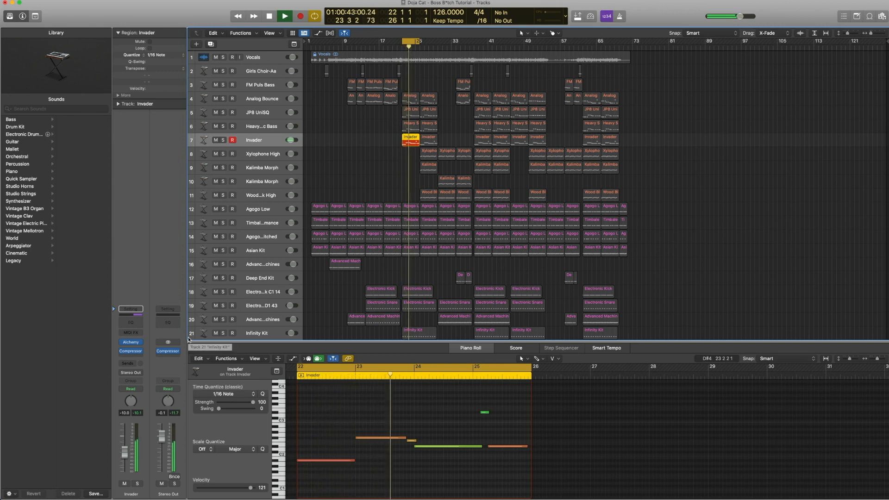
key(space)
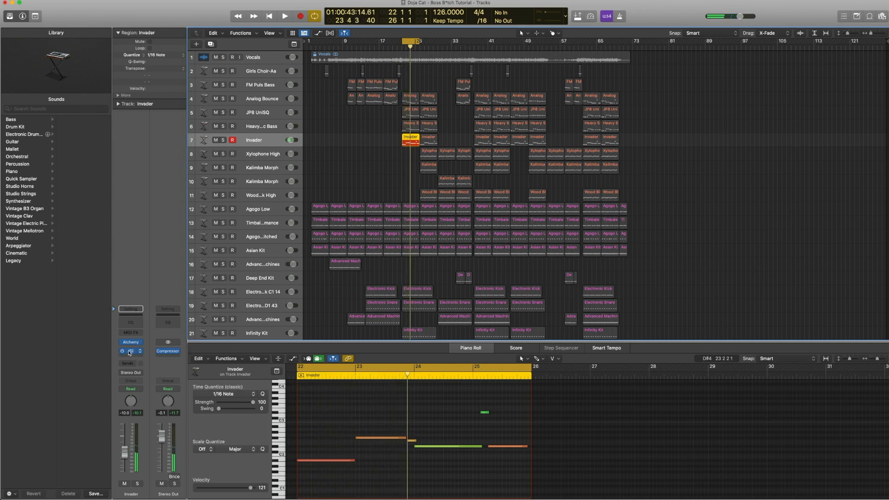
click(131, 352)
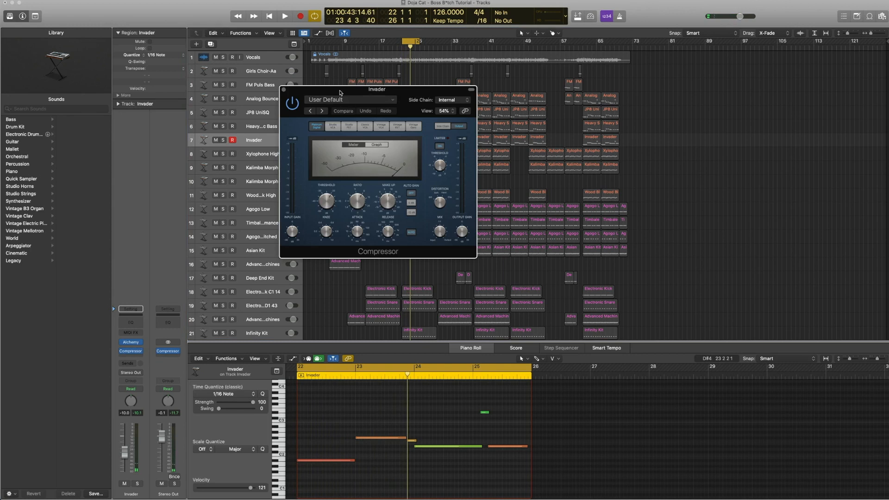
drag(340, 92, 667, 82)
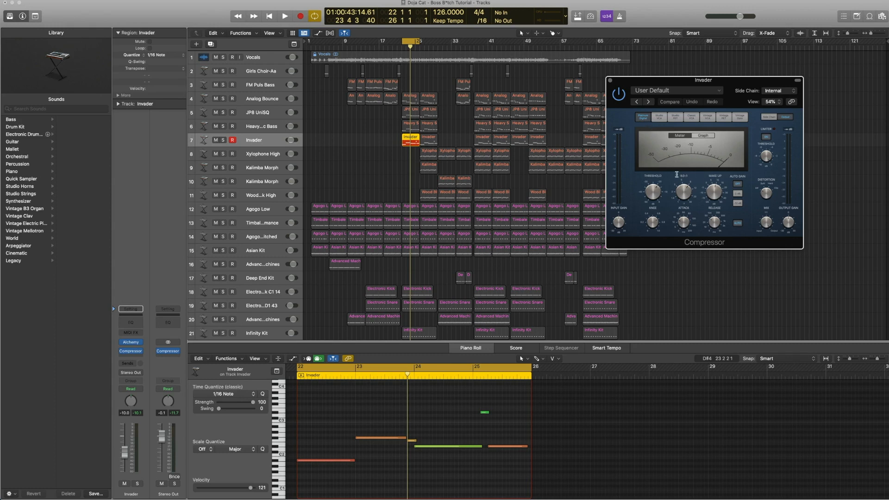
key(space)
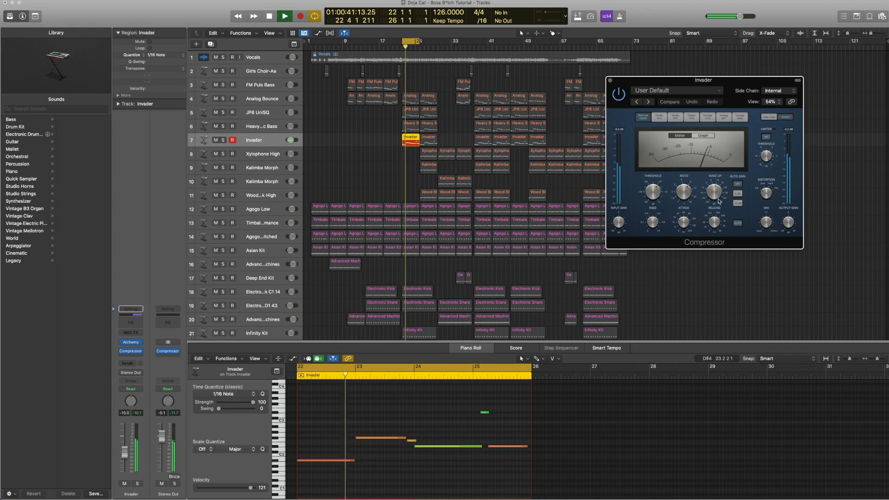
mouse_move(658, 188)
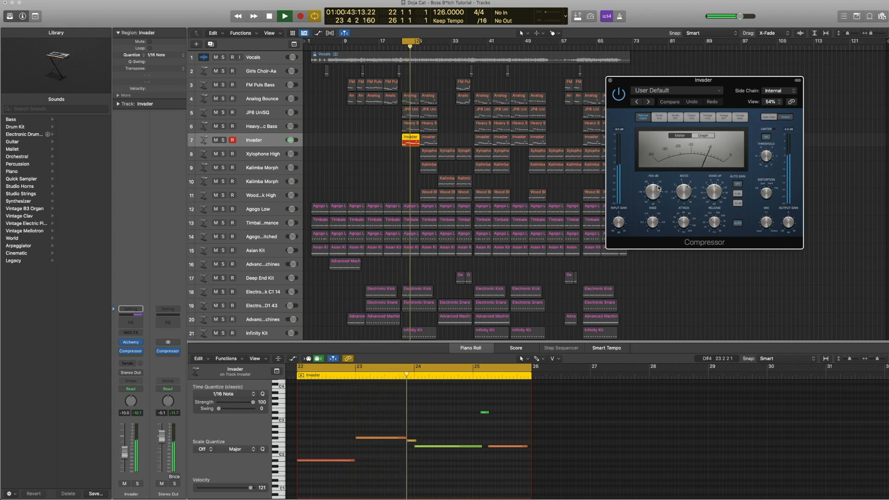
key(space)
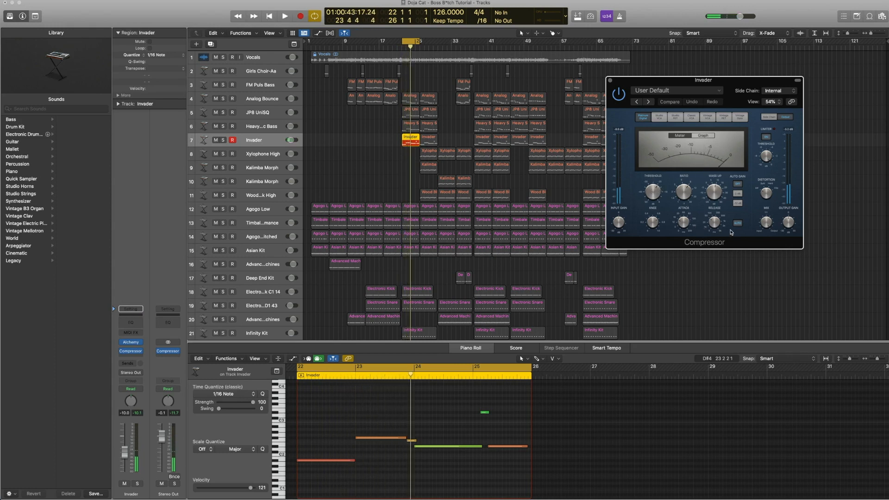
key(space)
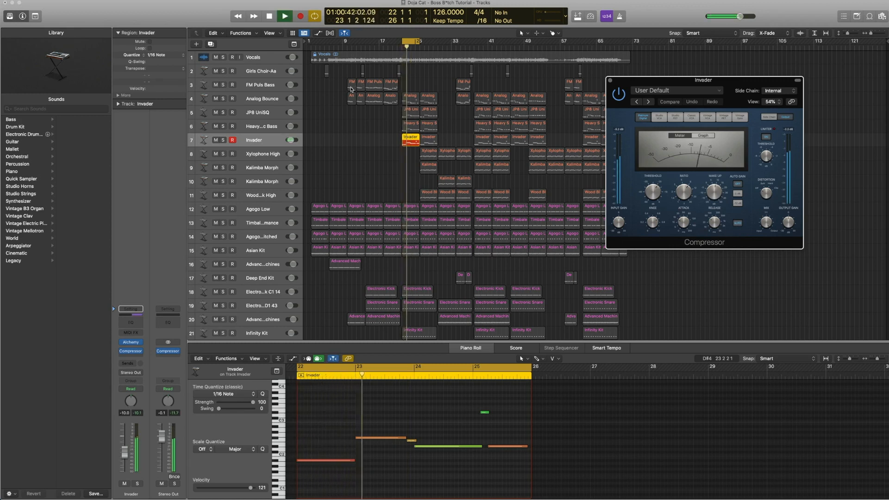
key(space)
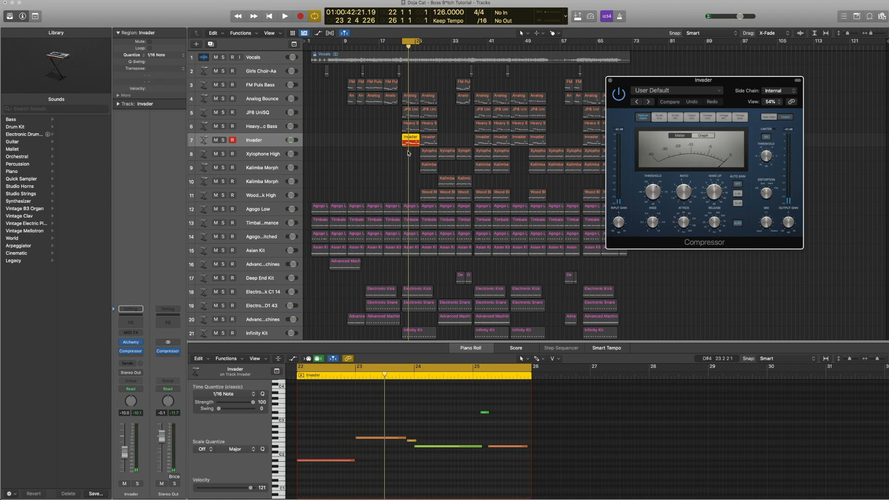
- Audition the Analog Bounce, JP8 UniSQ, Heavy Sync Bass and Invader regions at bar 22 together, and close the Compressor
drag(408, 153, 414, 93)
key(space)
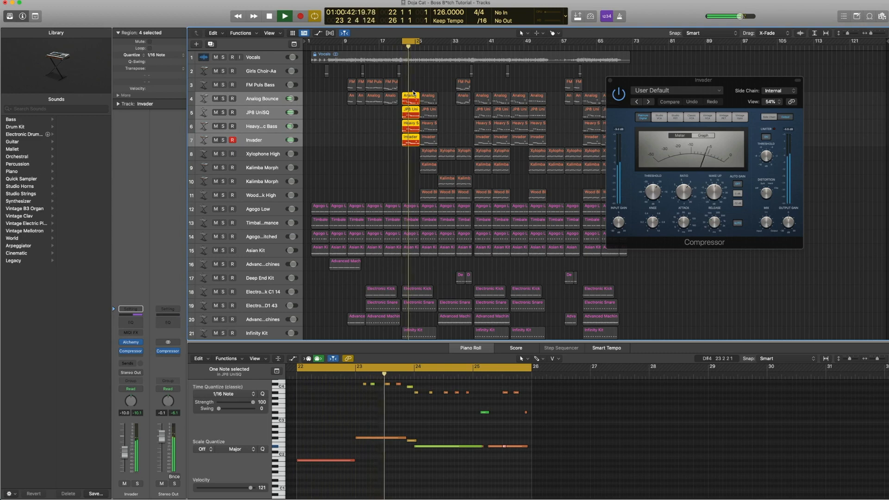
key(space)
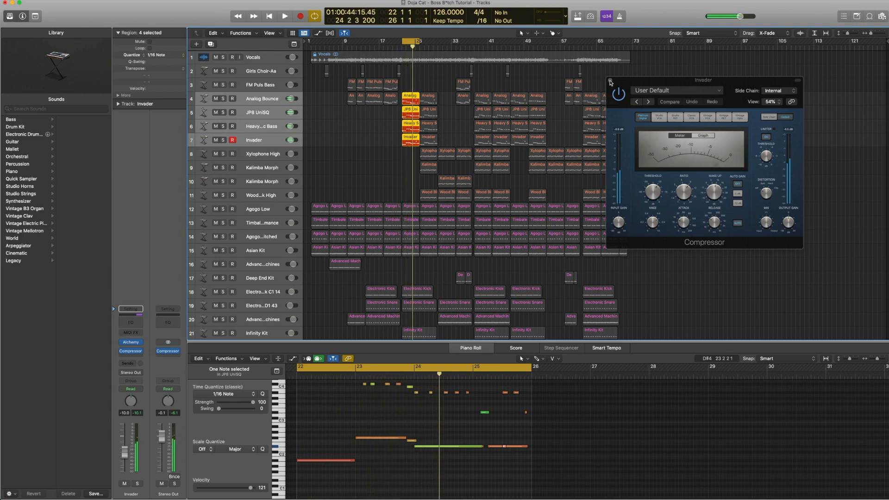
click(610, 82)
- Select the Electronic Kick, Electronic Snare, Infinity Kit, EXS 808 and Claps regions at bar 22 and audition them together
scroll(407, 301, down, 5)
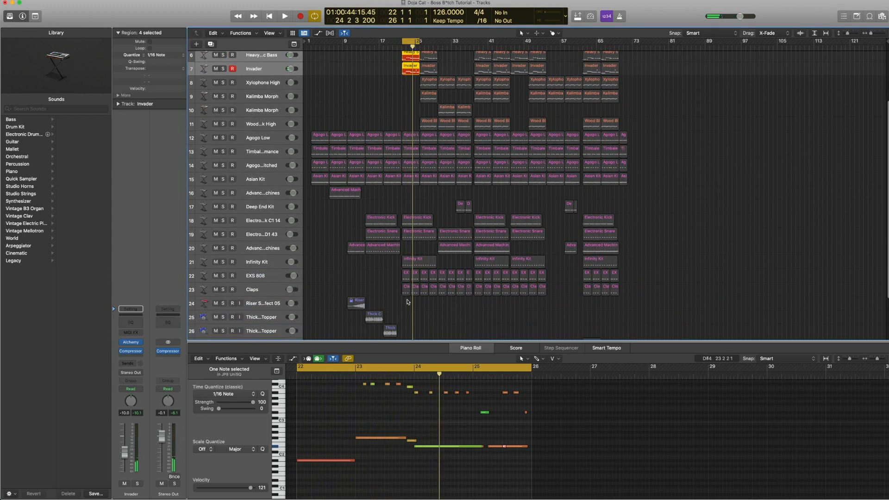
drag(414, 311, 399, 216)
key(shift+space)
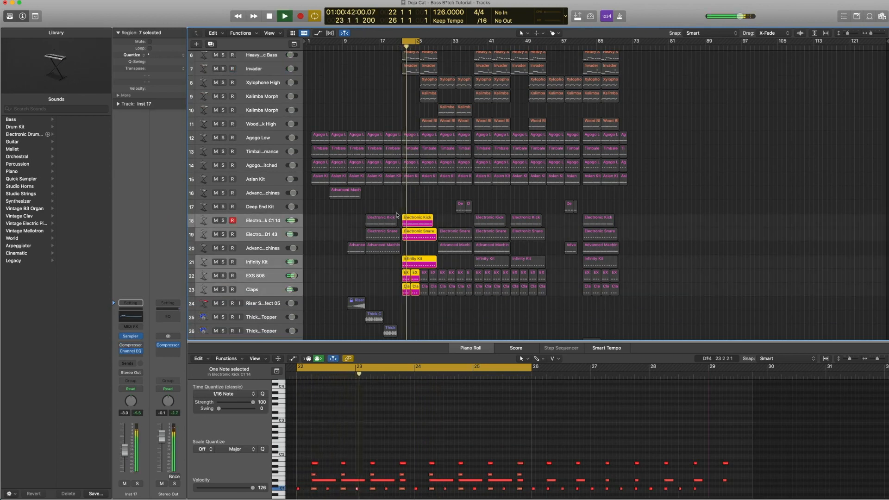
key(space)
- Audition the Infinity Kit region on its own and locate its Sampler preset among the Electronic Drum Kits
click(252, 265)
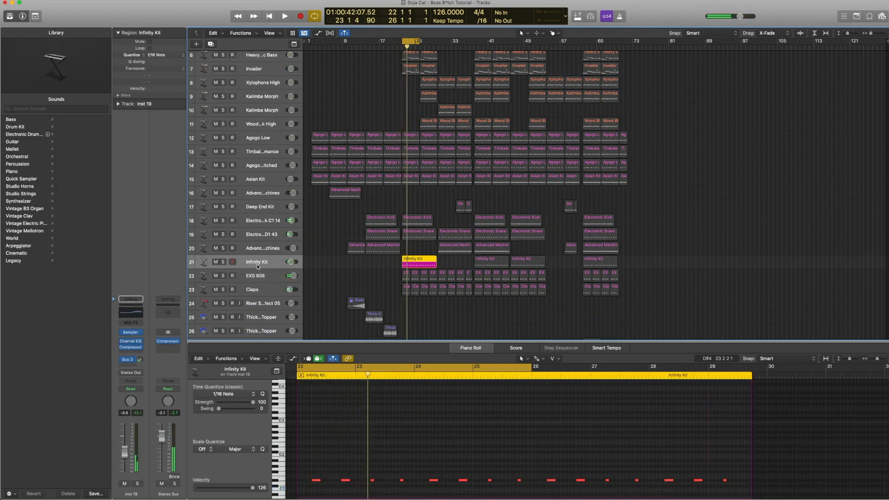
scroll(324, 255, up, 1)
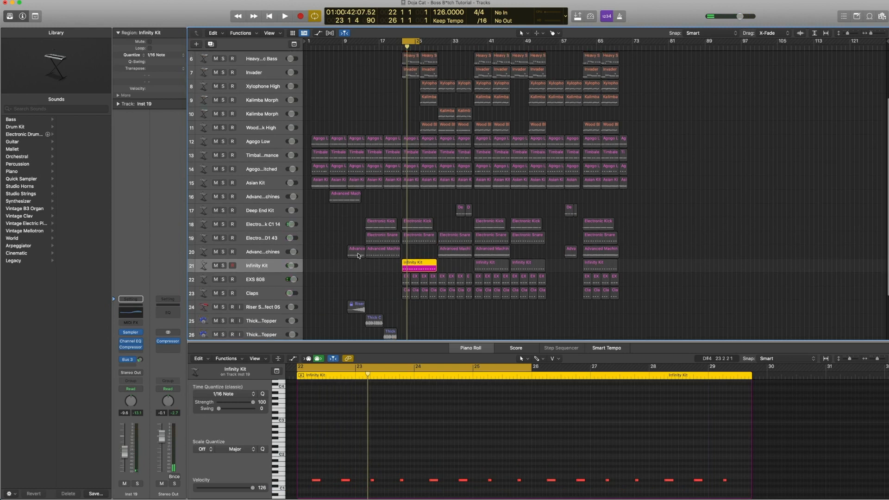
key(shift+space)
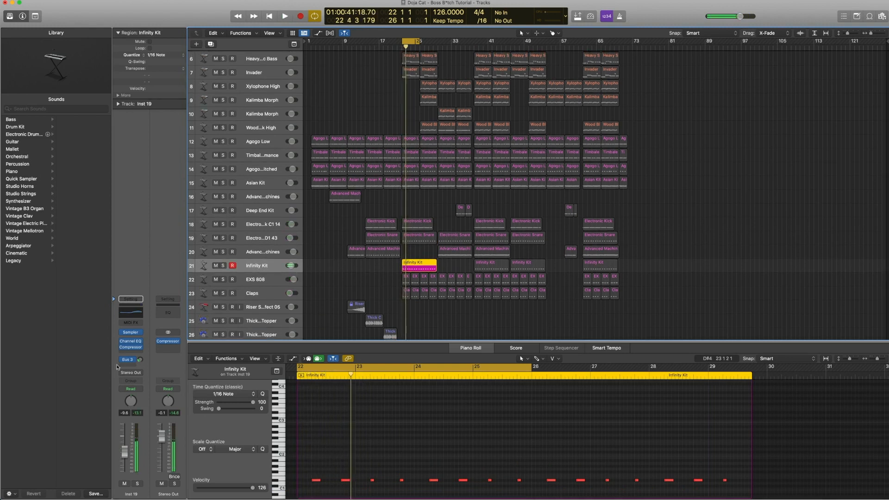
click(116, 335)
click(48, 138)
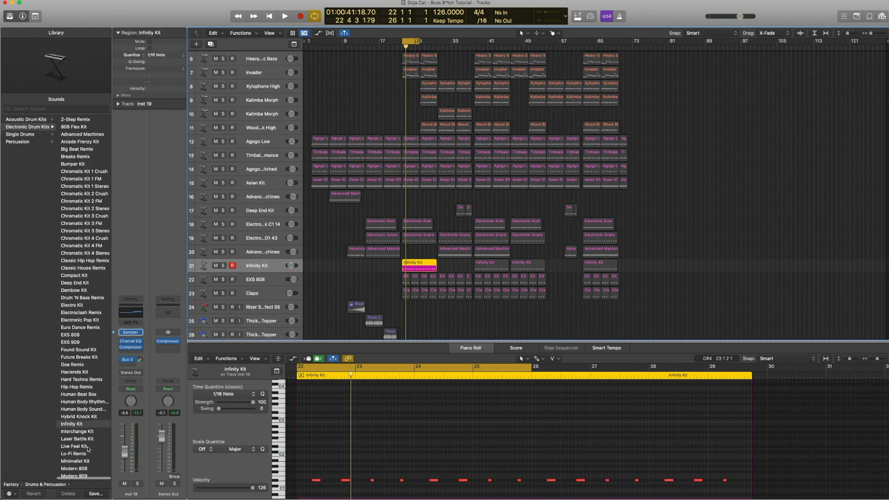
- Audition the Infinity Kit region at bar 22 while bypassing its effects, and open its Channel EQ and Compressor in separate, unobstructed windows
key(space)
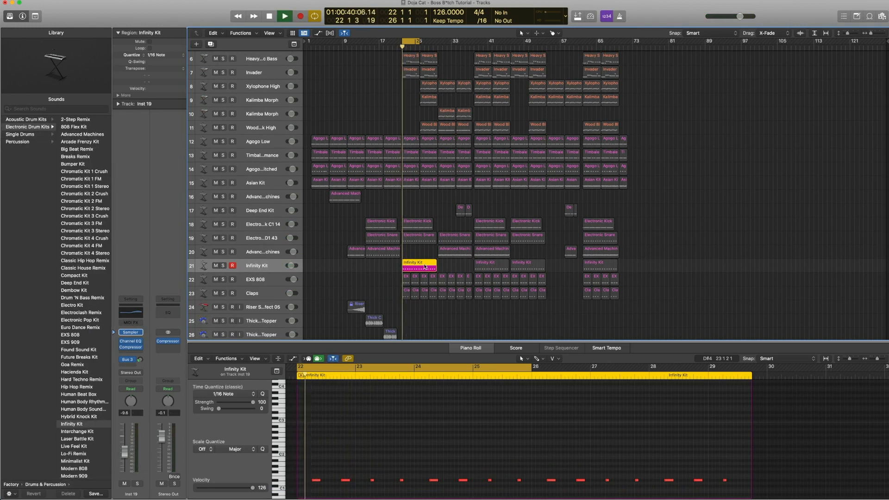
key(space)
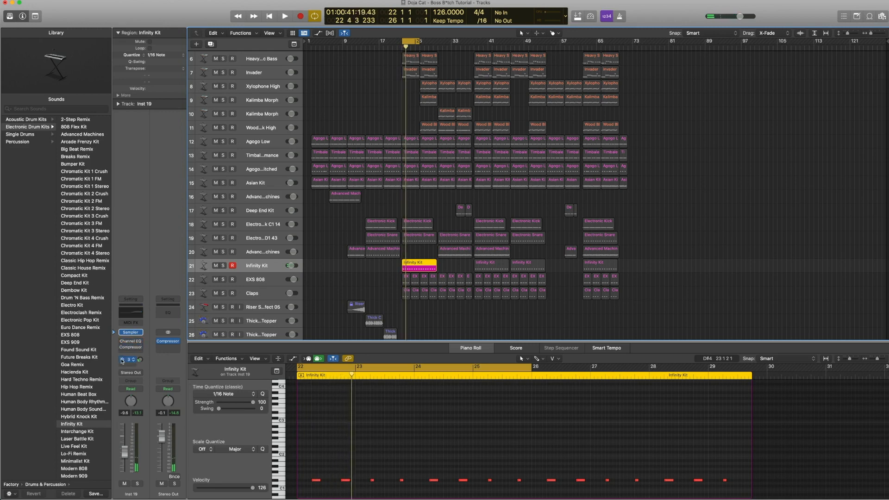
click(130, 347)
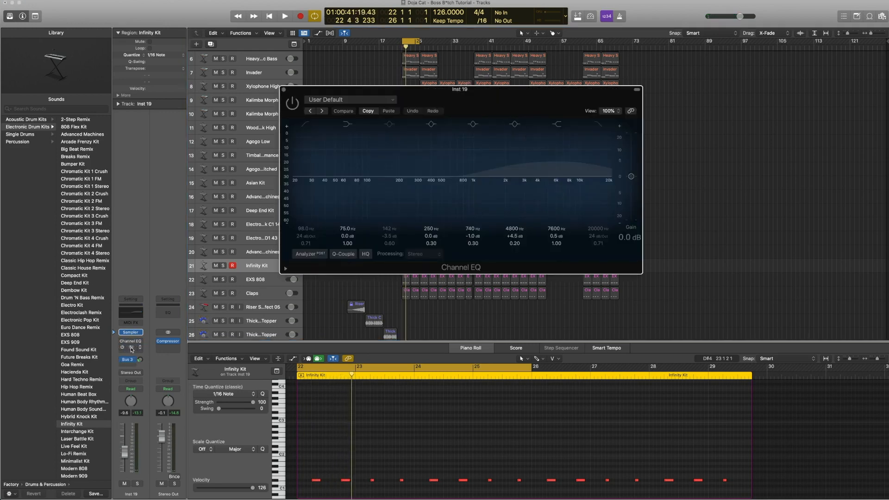
click(132, 348)
drag(331, 99, 172, 218)
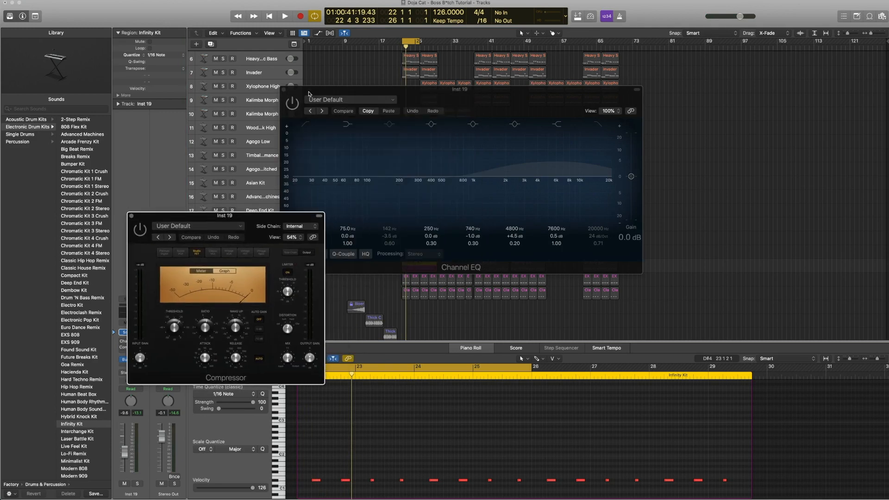
drag(309, 94, 135, 41)
- Audition the Infinity Kit region while re-enabling its Channel EQ and Compressor one at a time, closing each plug-in window after its comparison
key(space)
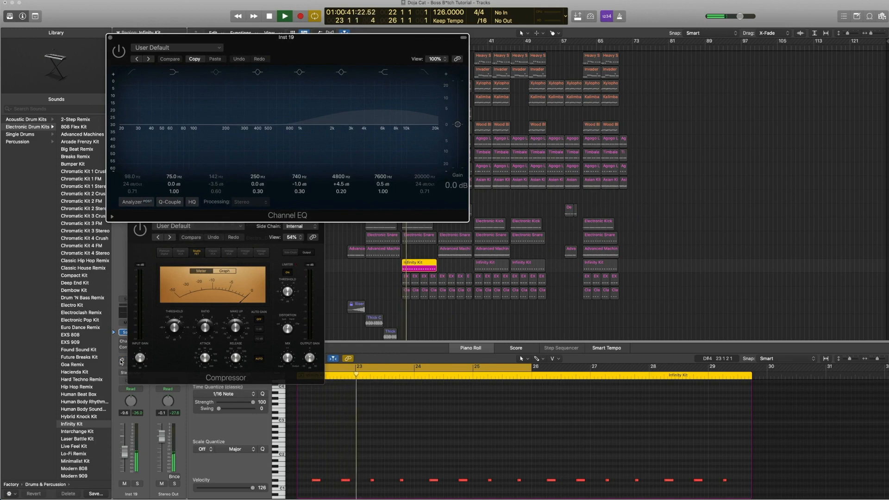
click(118, 51)
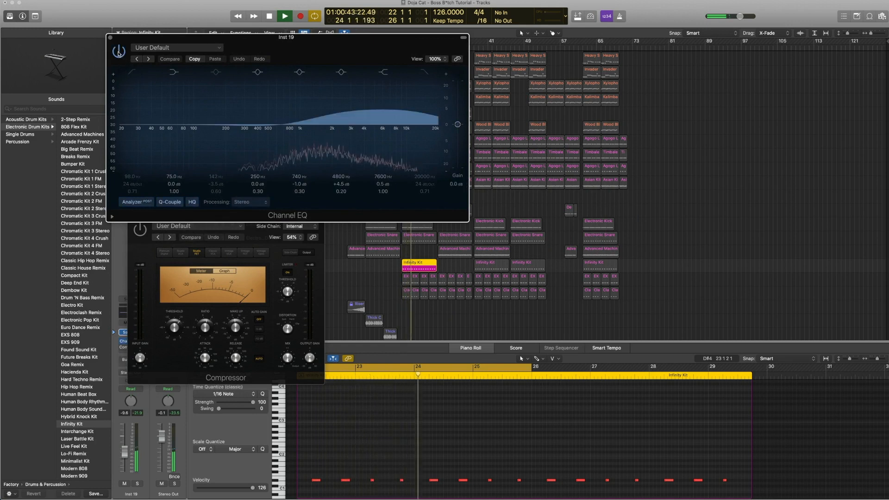
key(space)
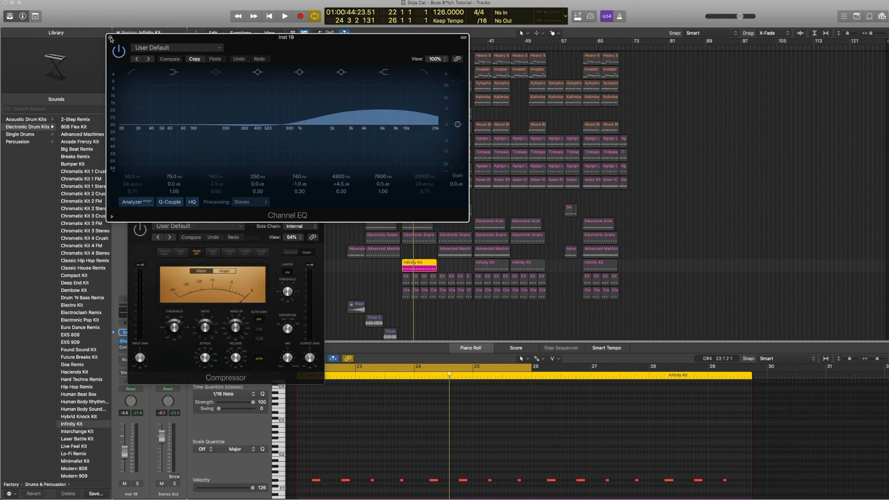
click(110, 37)
key(space)
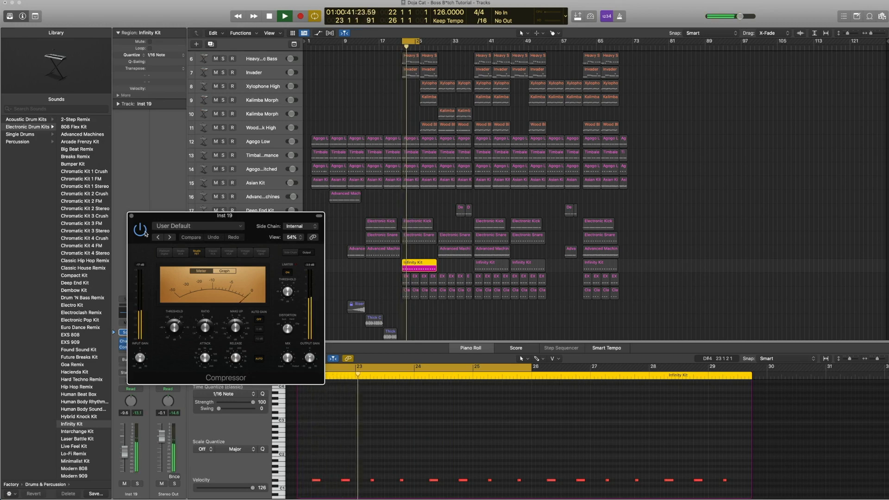
key(space)
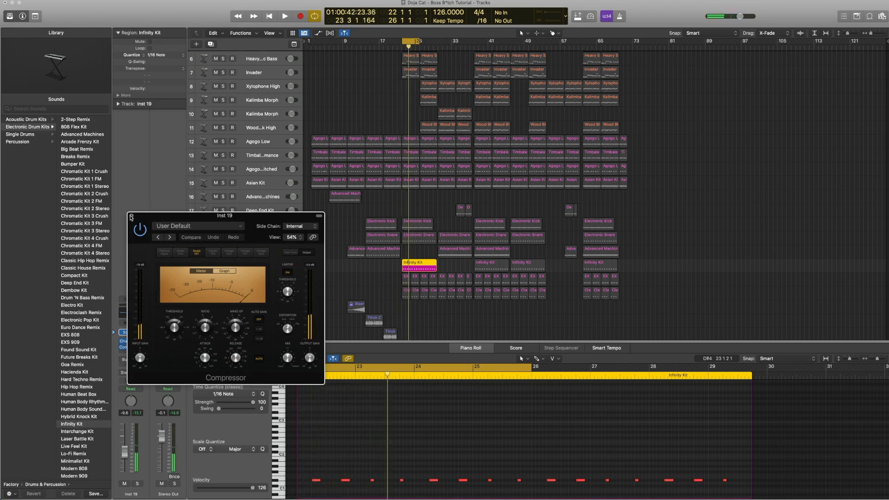
click(131, 216)
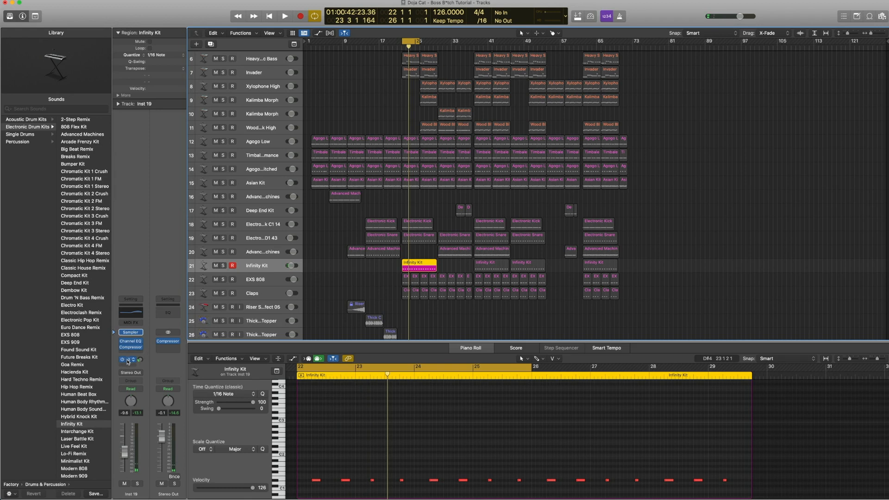
- Audition the processed Infinity Kit region on its own and together with the Electronic Kick and Electronic Snare regions at bar 22
key(space)
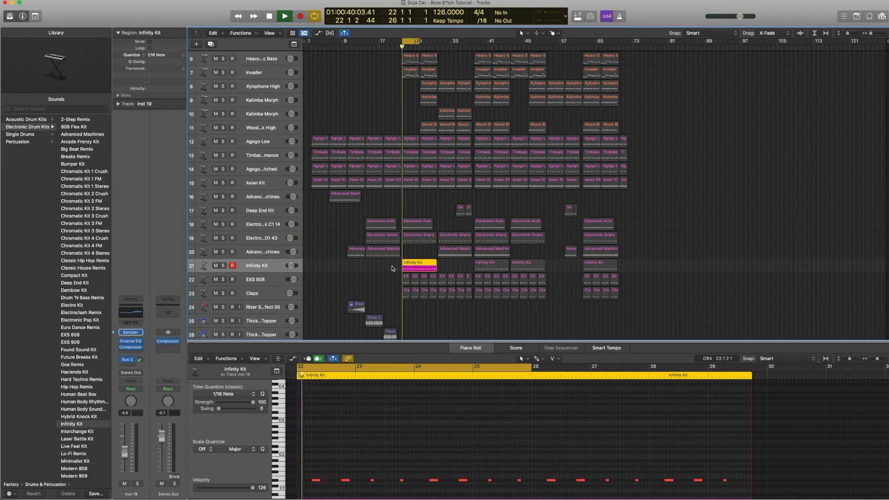
key(space)
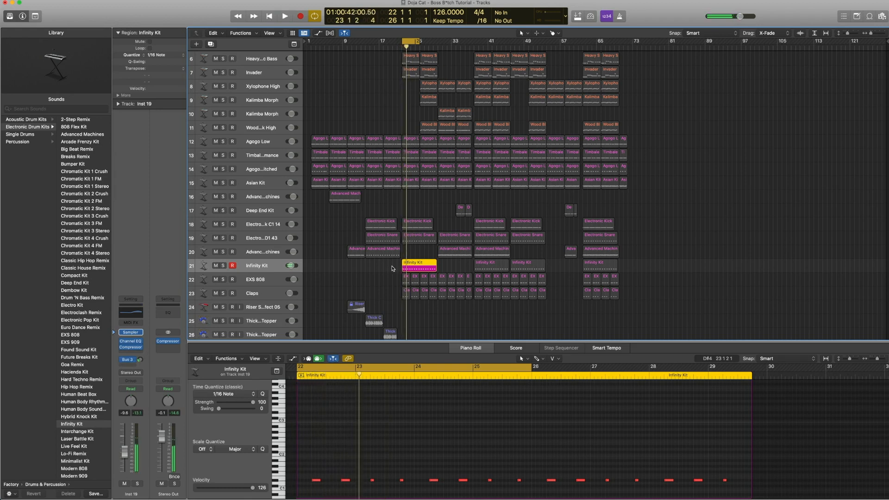
drag(436, 200, 424, 266)
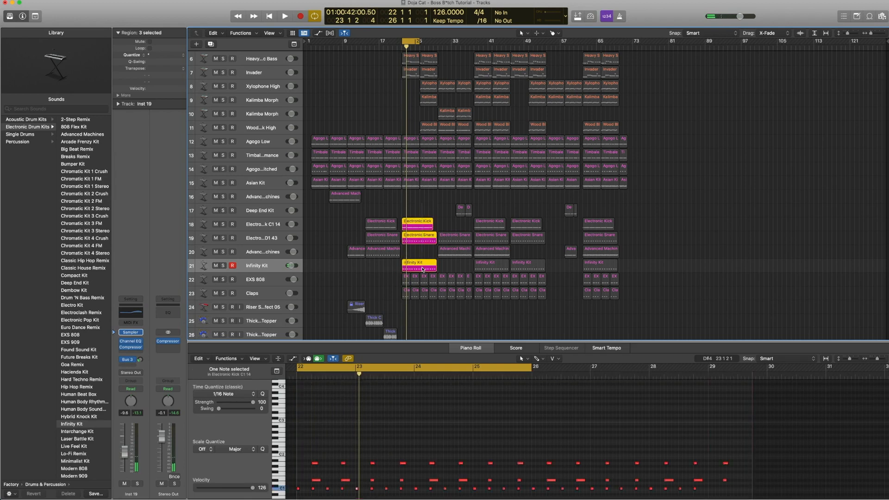
key(space)
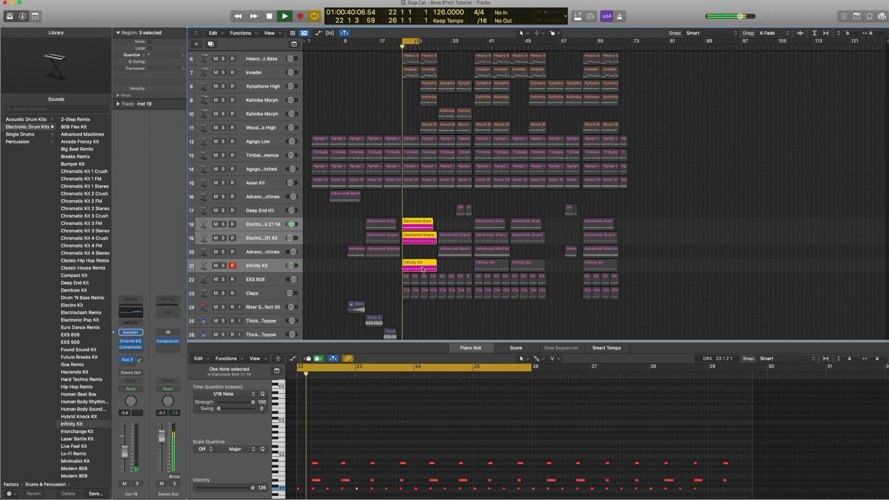
- Audition the EXS 808 track on its loop regions and locate its Sampler preset among the Electronic Drum Kits
click(262, 279)
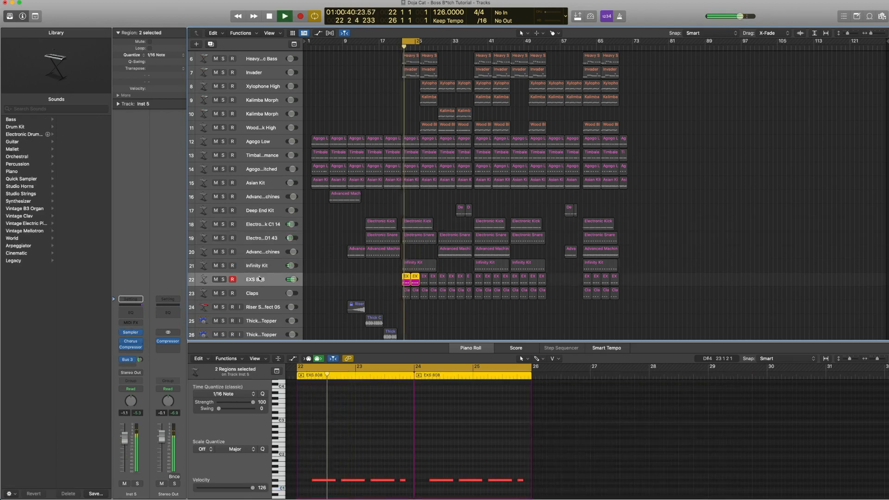
key(space)
click(119, 332)
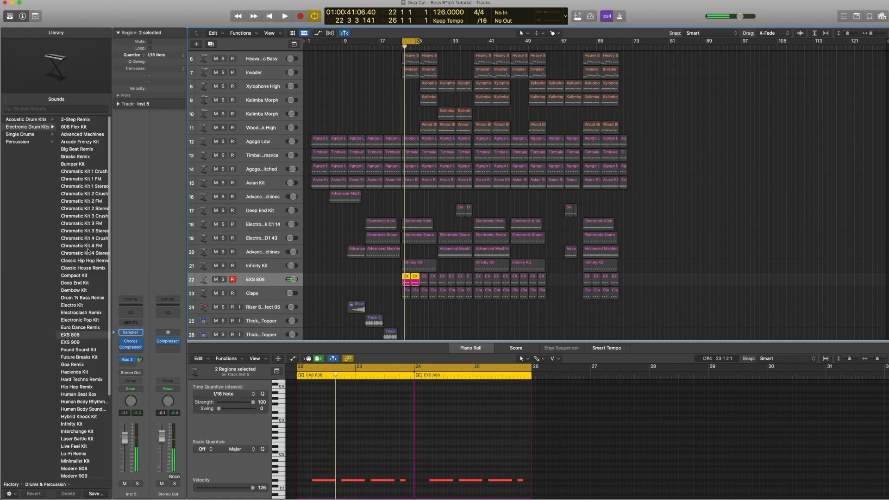
click(90, 127)
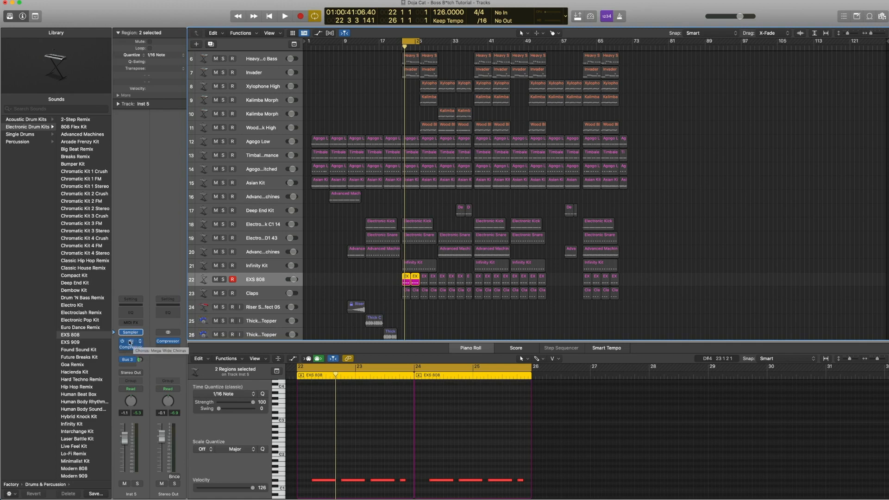
- Examine the EXS 808 track's Chorus with its Mega Wide Chorus preset and its Compressor, auditioning the regions in between
click(131, 343)
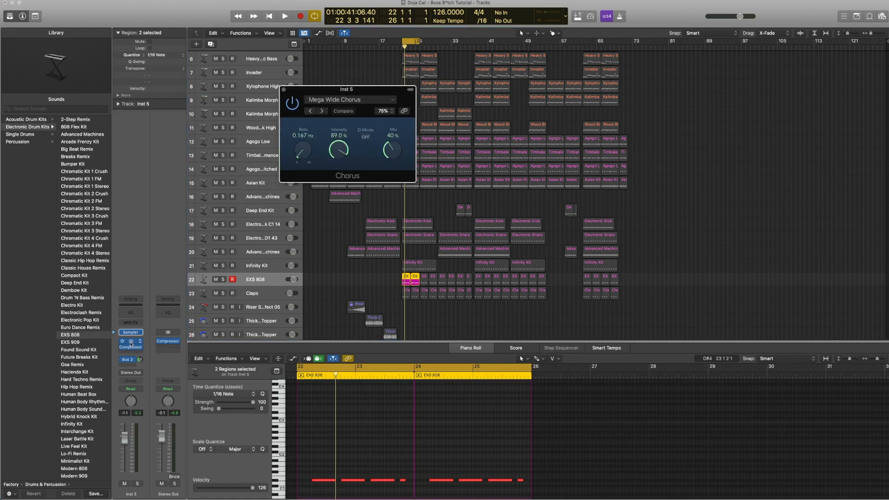
click(323, 101)
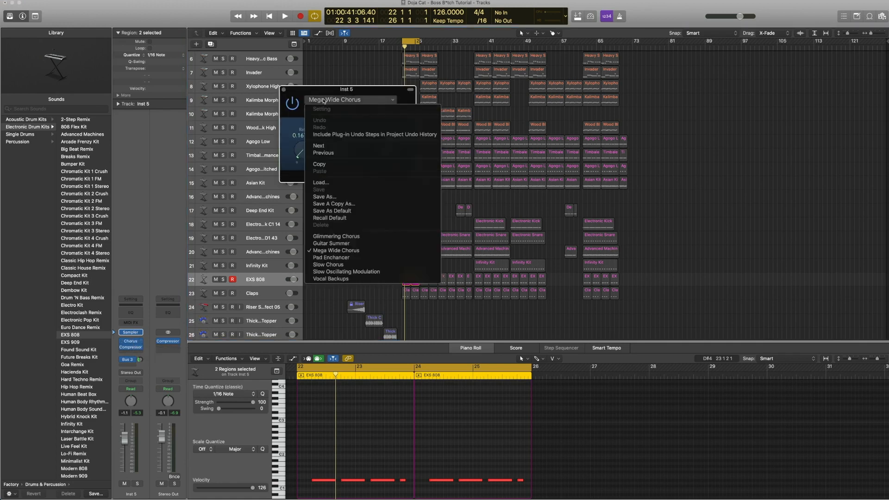
click(291, 97)
click(283, 89)
key(space)
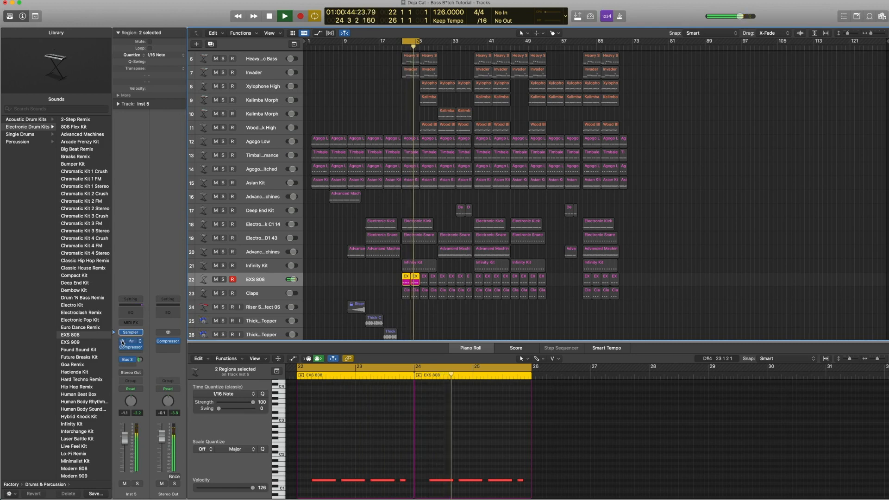
key(space)
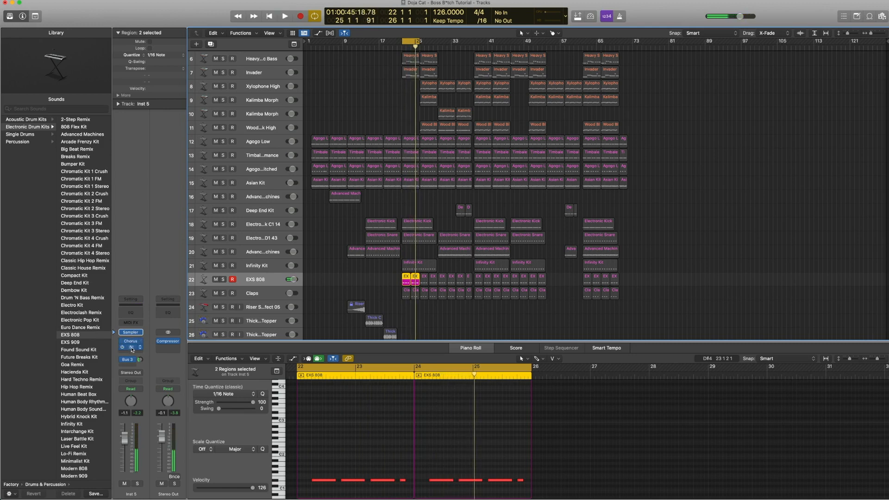
click(133, 349)
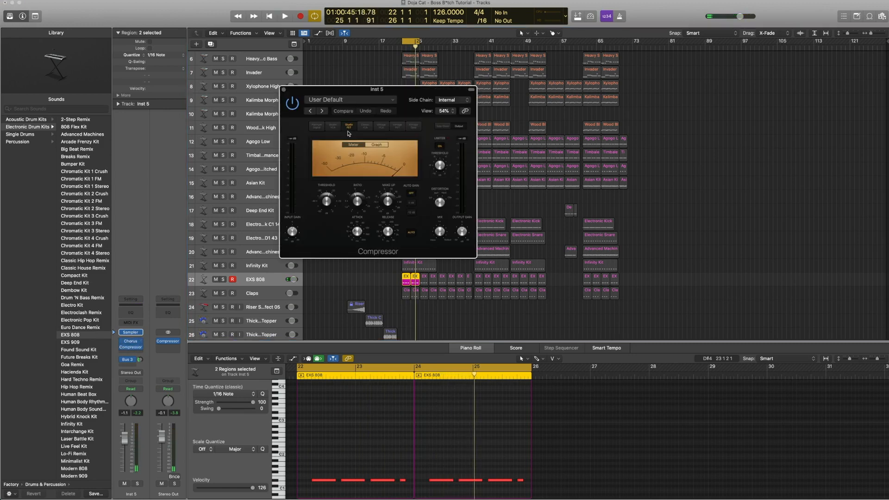
click(284, 90)
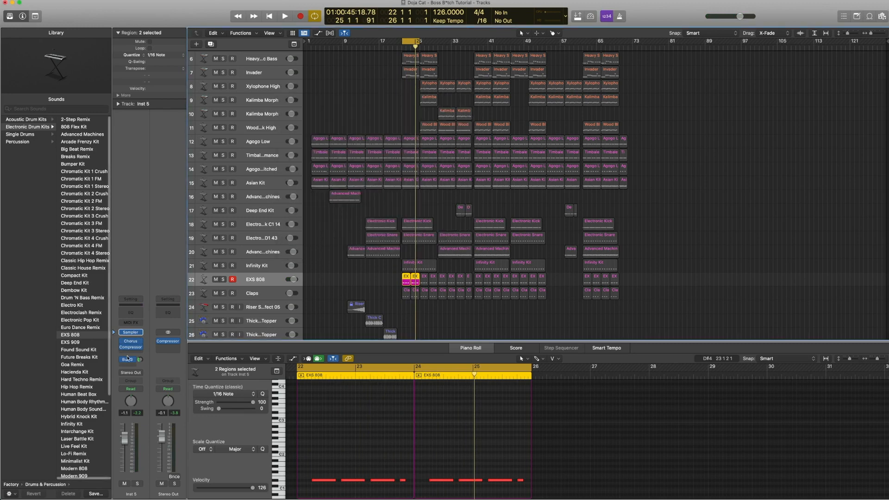
- Audition the two EXS 808 regions at bar 22 layered with the Infinity Kit region
key(space)
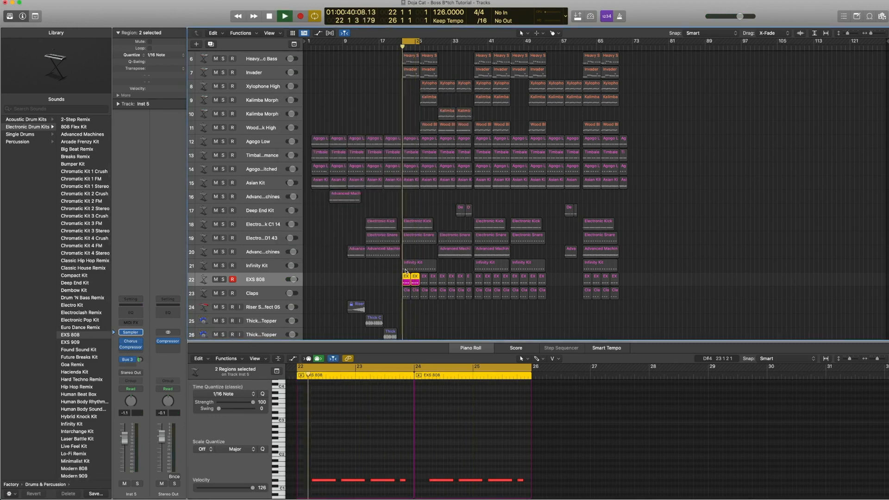
shift+click(407, 268)
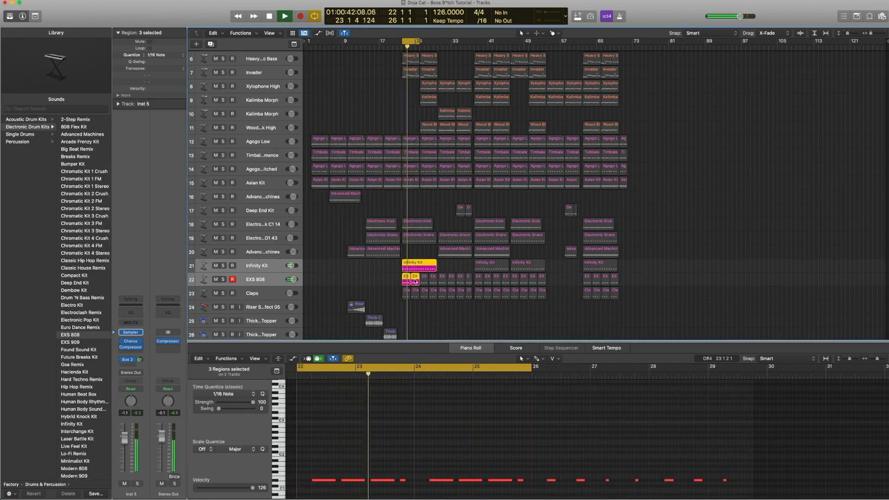
key(space)
drag(392, 279, 416, 281)
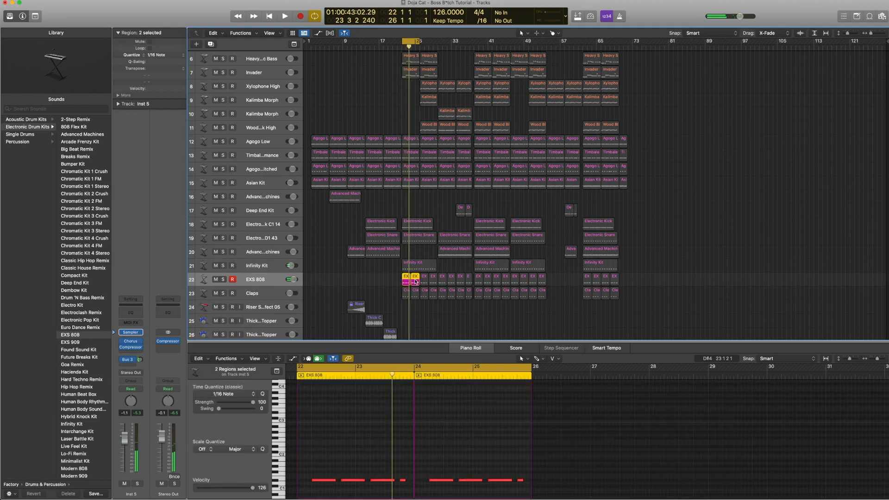
shift+click(414, 269)
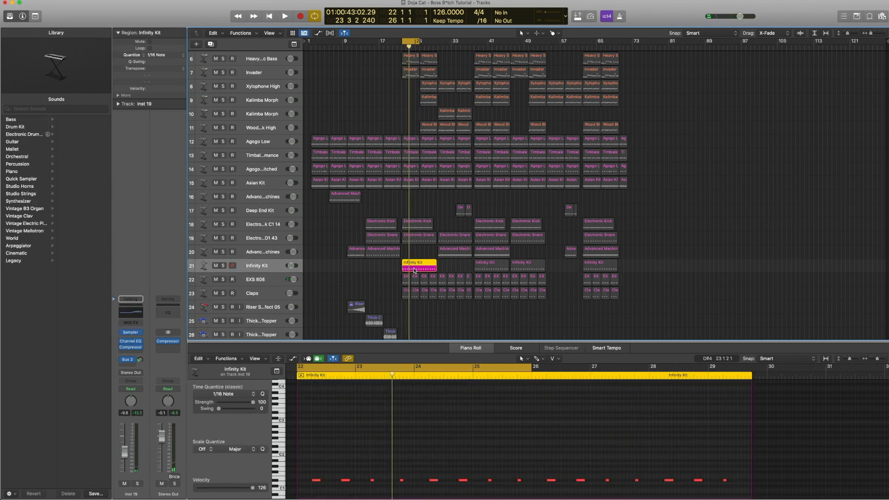
key(space)
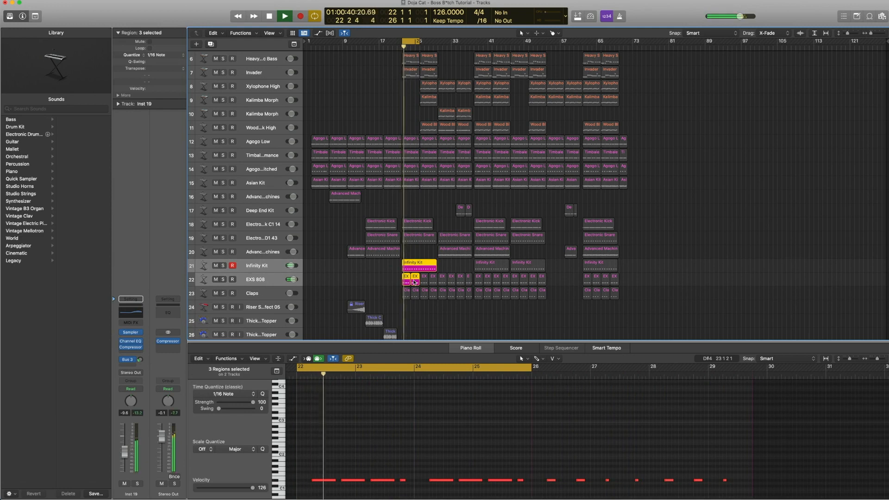
key(space)
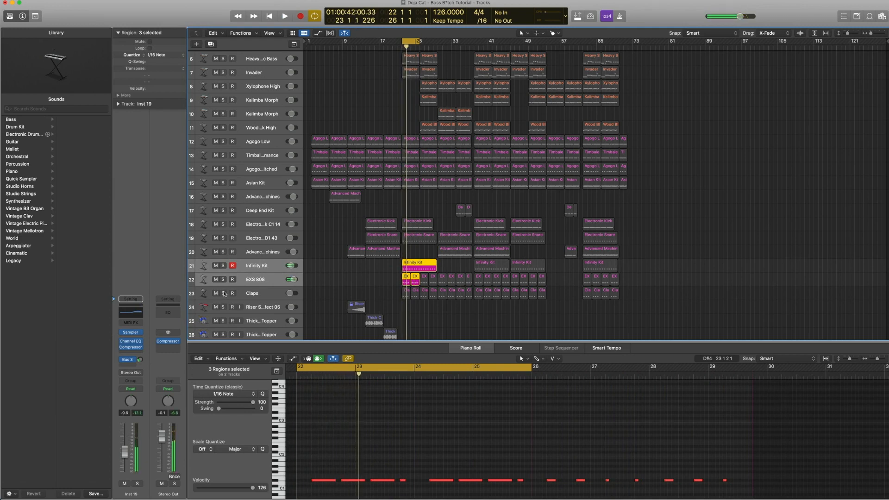
- Audition the Claps regions at bar 22 and locate the track's Sampler preset under Percussion, Single Instruments
click(256, 293)
key(space)
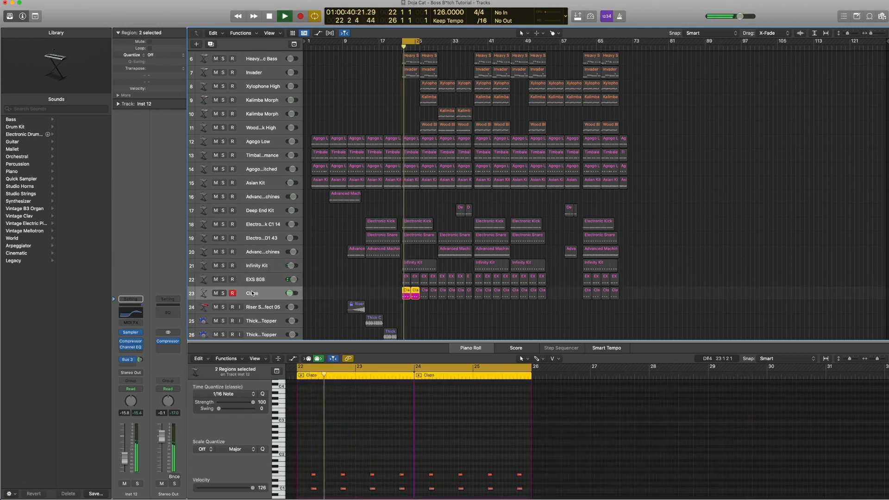
key(space)
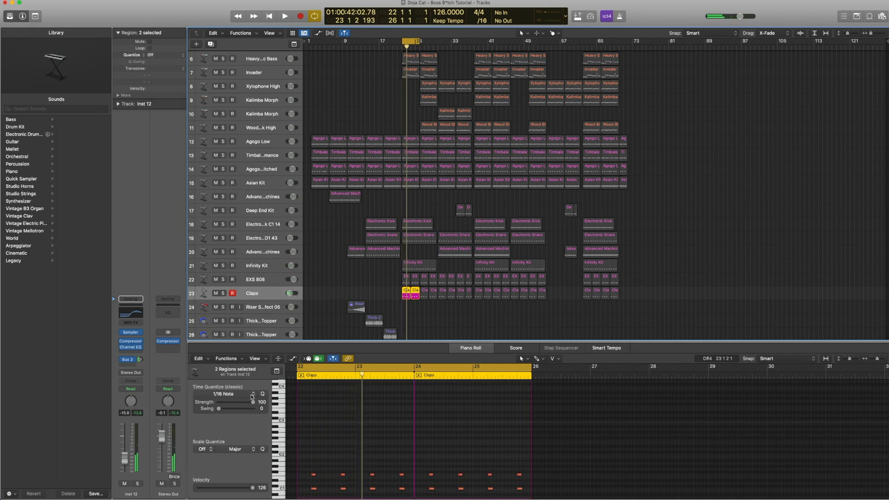
click(116, 332)
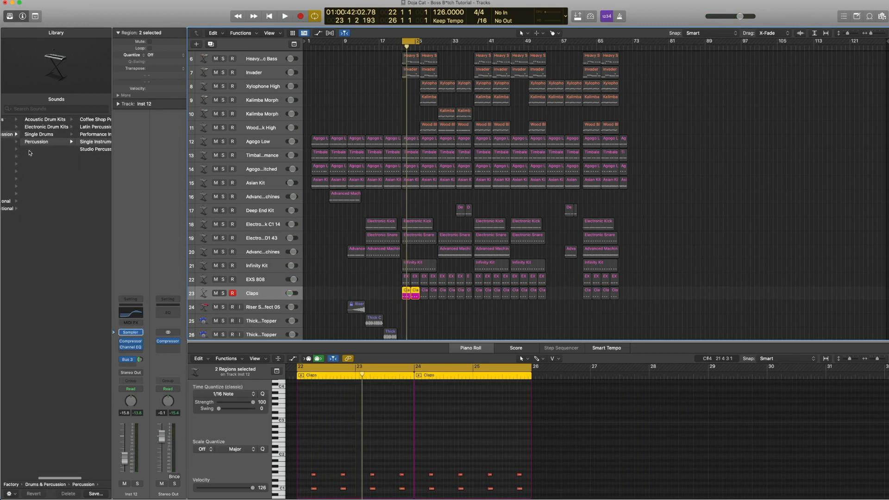
click(99, 142)
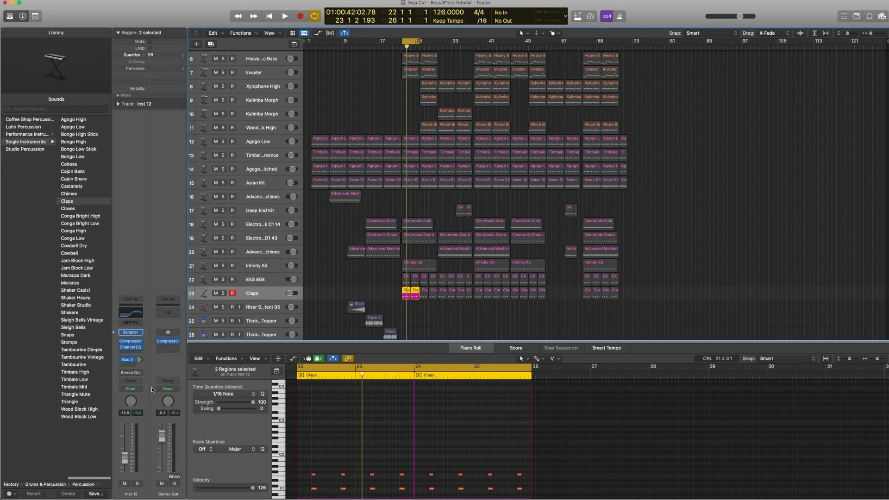
- Examine the Claps track's Channel EQ curve and its Compressor settings, leaving both plug-in windows closed
click(131, 348)
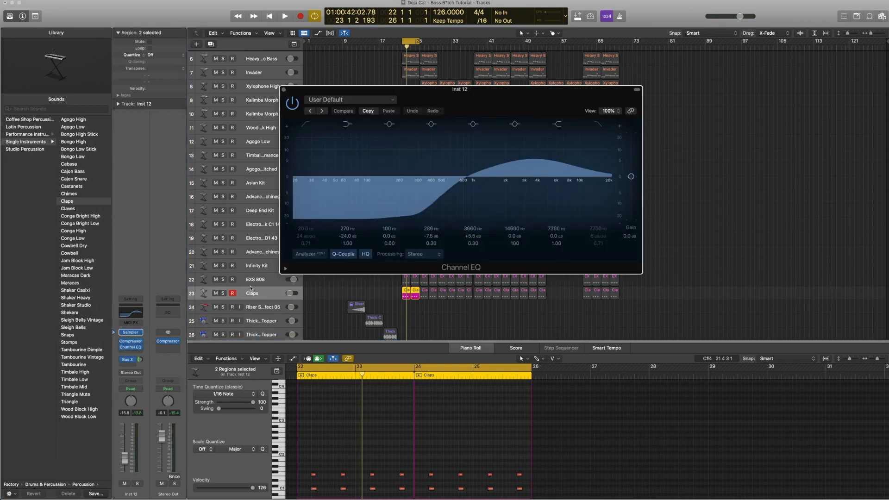
click(132, 342)
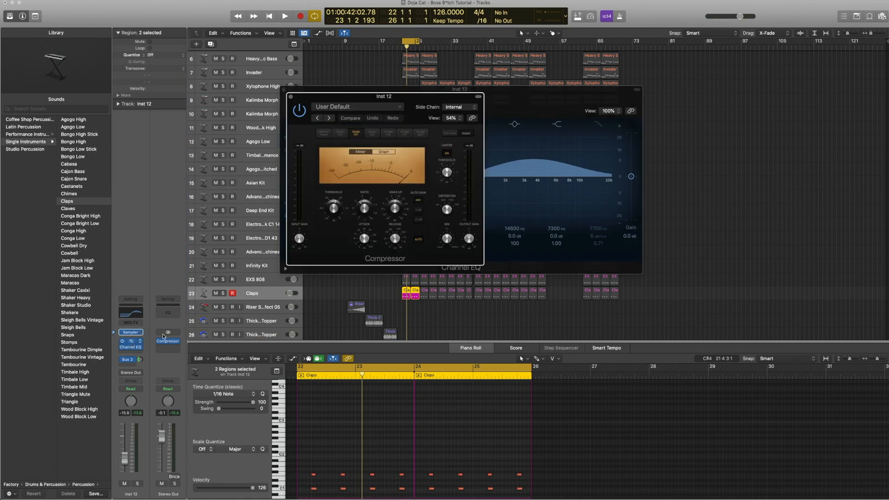
scroll(241, 231, down, 1)
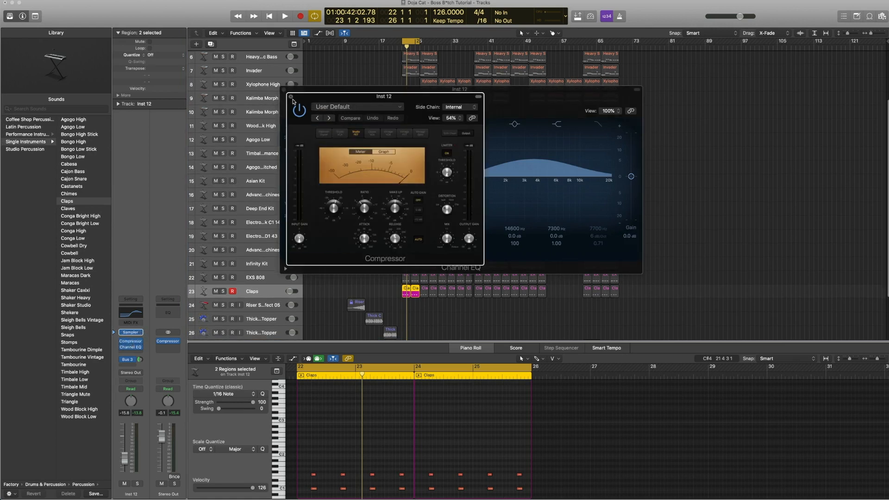
click(290, 97)
click(284, 90)
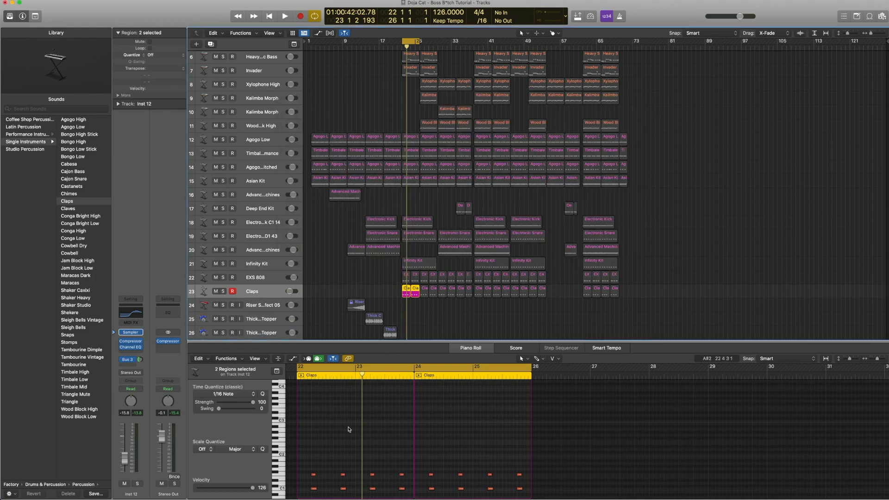
- Show the EXS 808 and Claps regions at bar 22 together in the Piano Roll and compare their individual notes
scroll(348, 429, down, 5)
mouse_move(334, 451)
mouse_down()
mouse_move(308, 395)
mouse_move(344, 442)
mouse_up()
shift+click(408, 278)
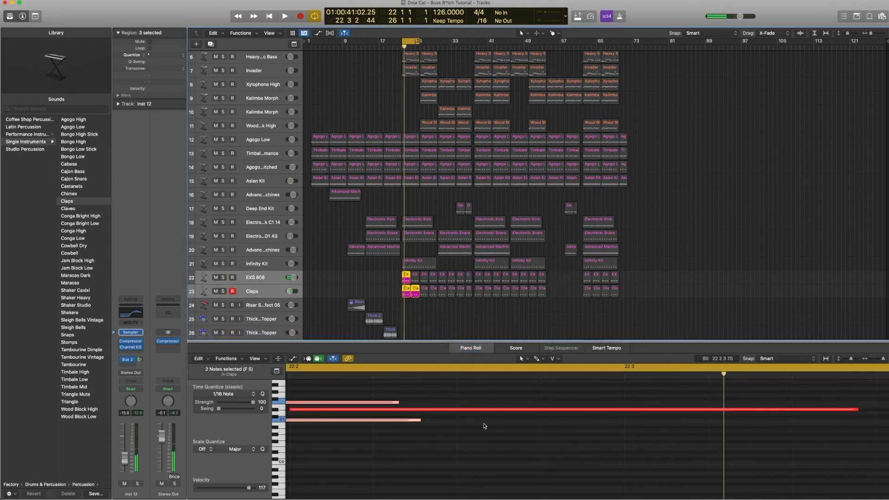
click(492, 436)
scroll(492, 436, down, 10)
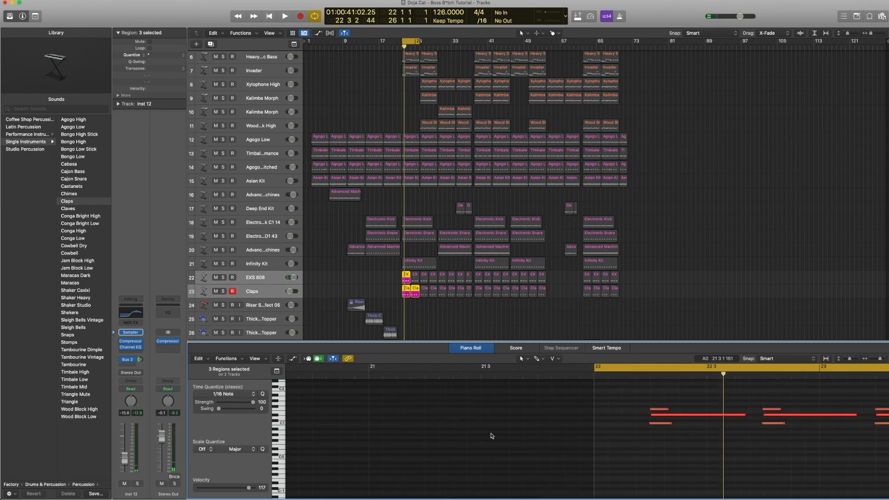
scroll(500, 435, right, 5)
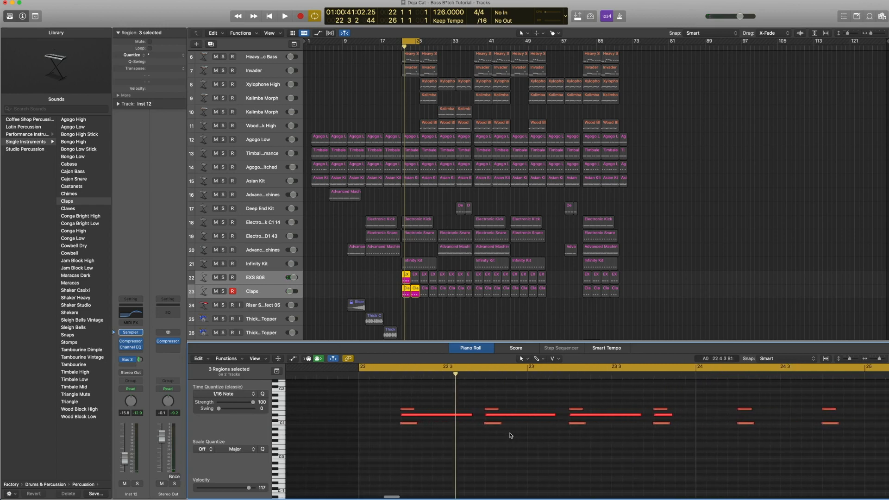
shift+click(415, 277)
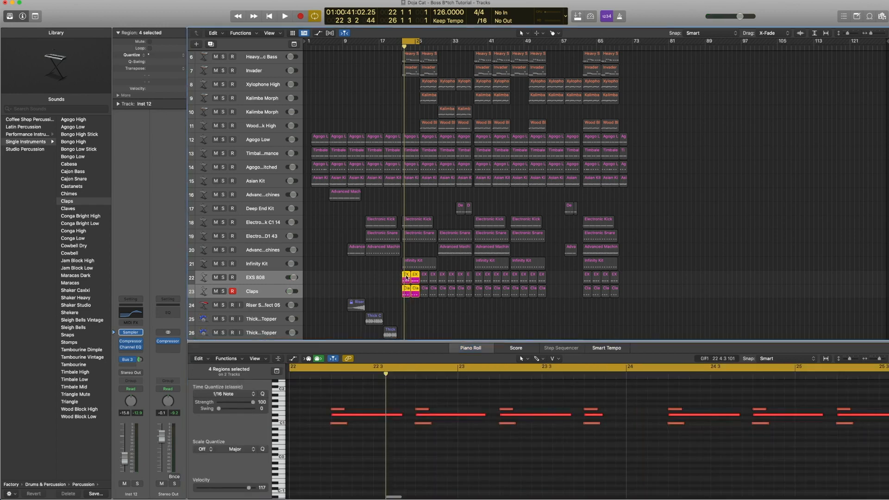
click(337, 409)
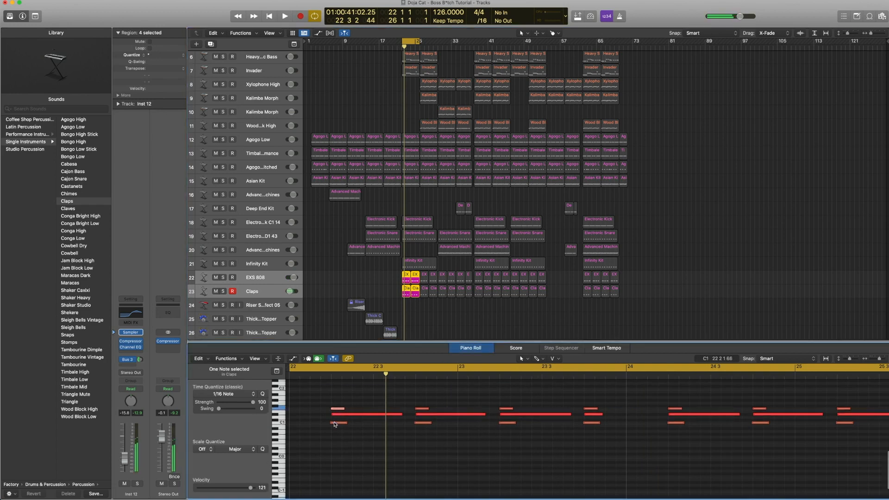
click(333, 414)
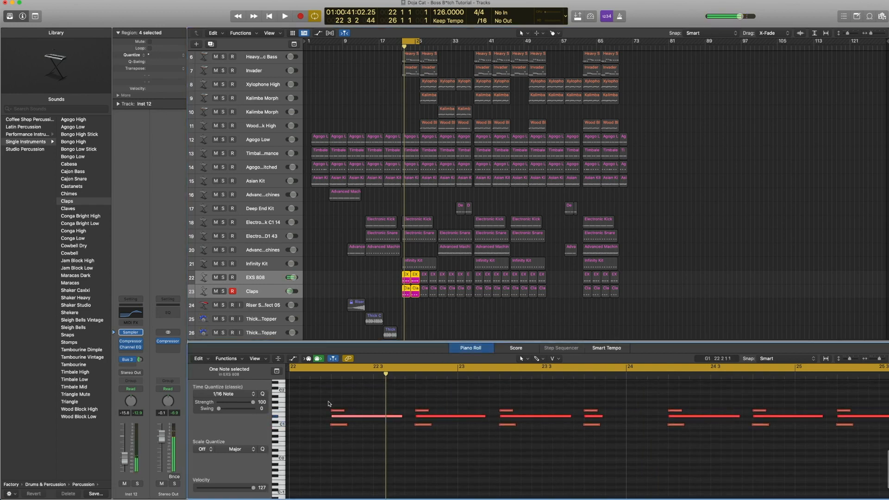
- Audition the EXS 808 and Claps regions layered together from bar 22
key(space)
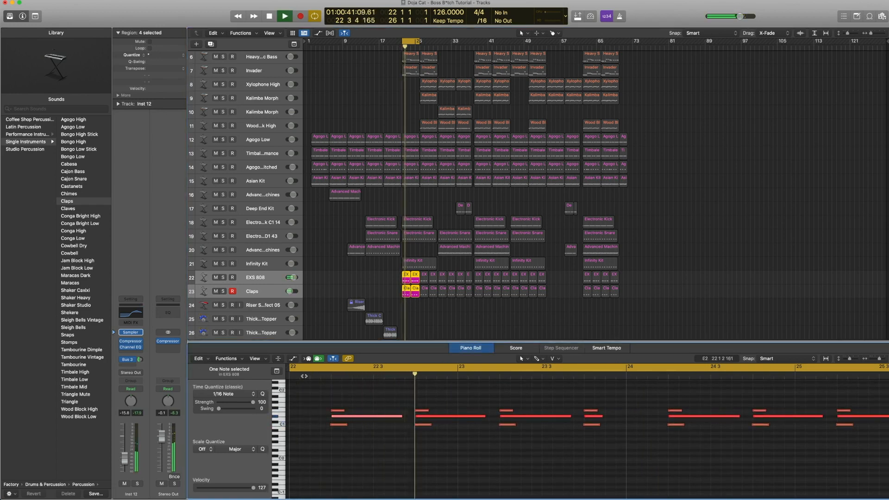
key(space)
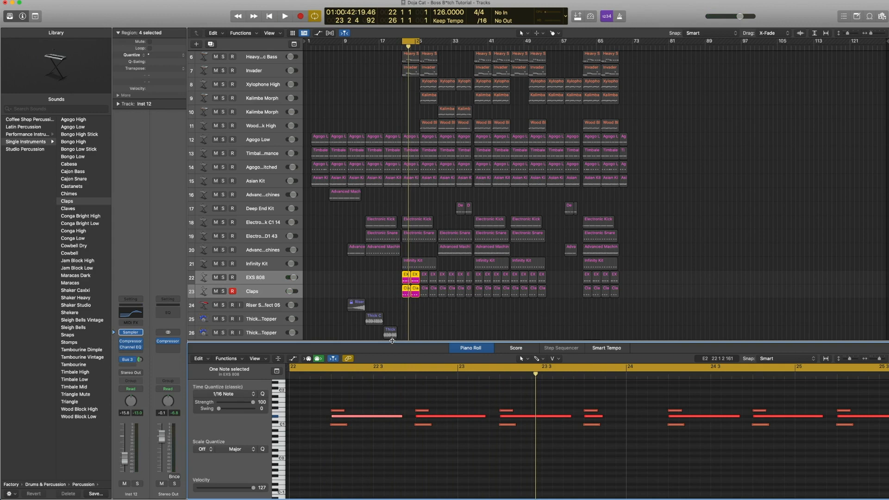
key(space)
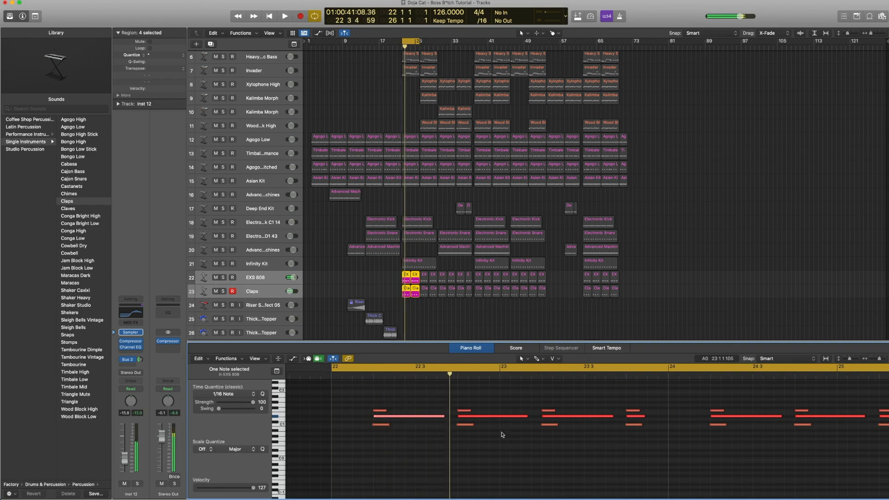
click(459, 376)
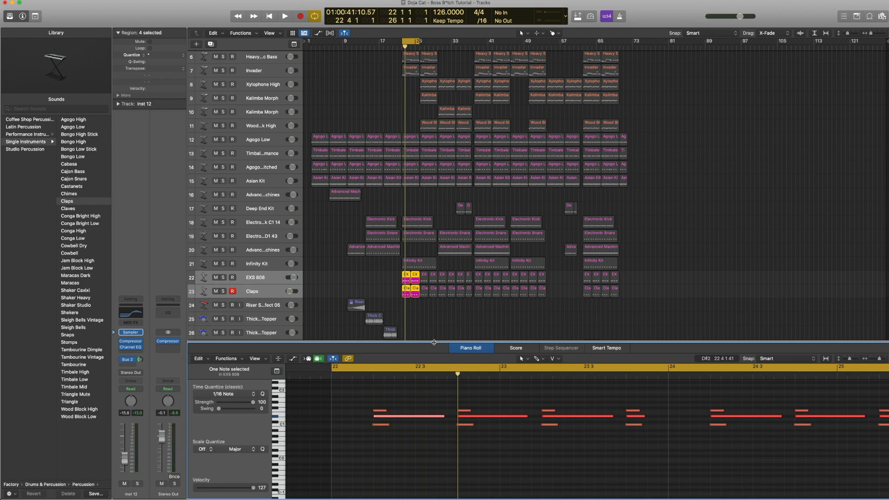
- Audition the layered claps with the Infinity Kit region added, and again with the Electronic Kick and Electronic Snare regions
shift+click(403, 265)
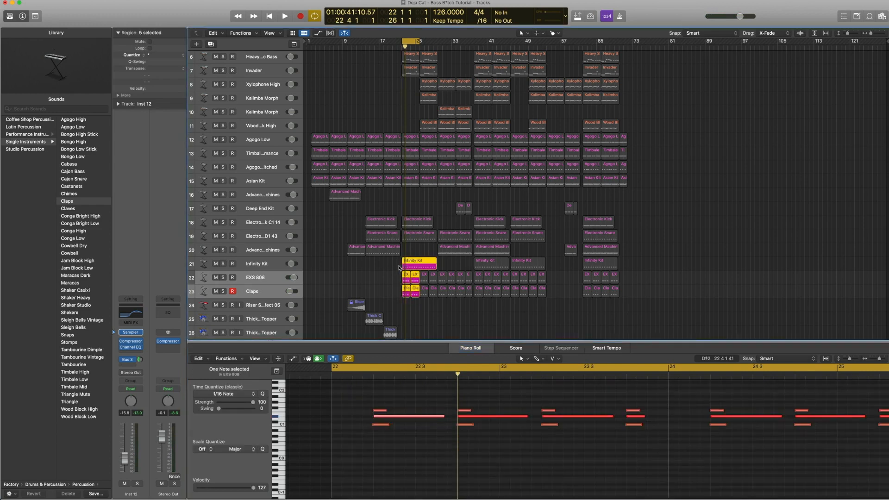
key(space)
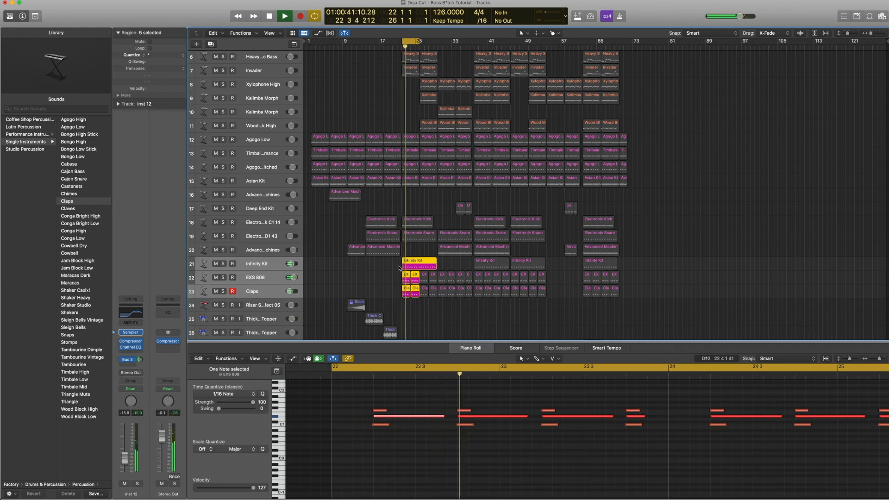
key(space)
drag(415, 304, 401, 220)
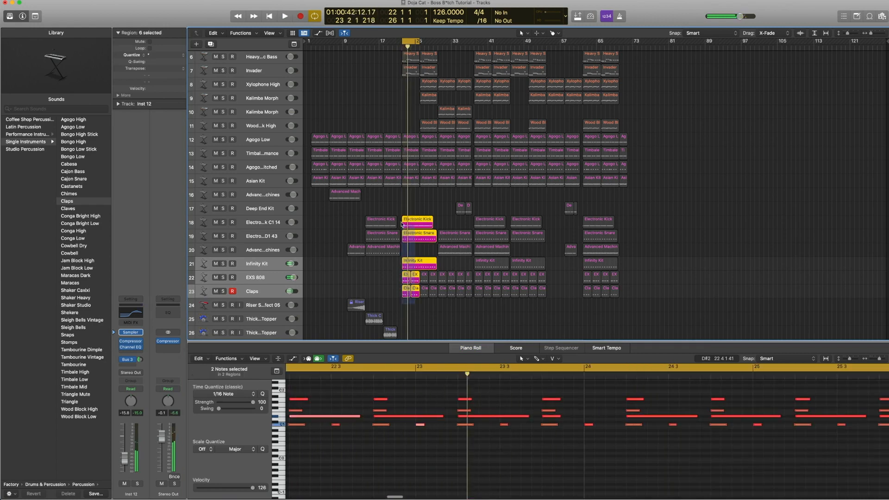
key(space)
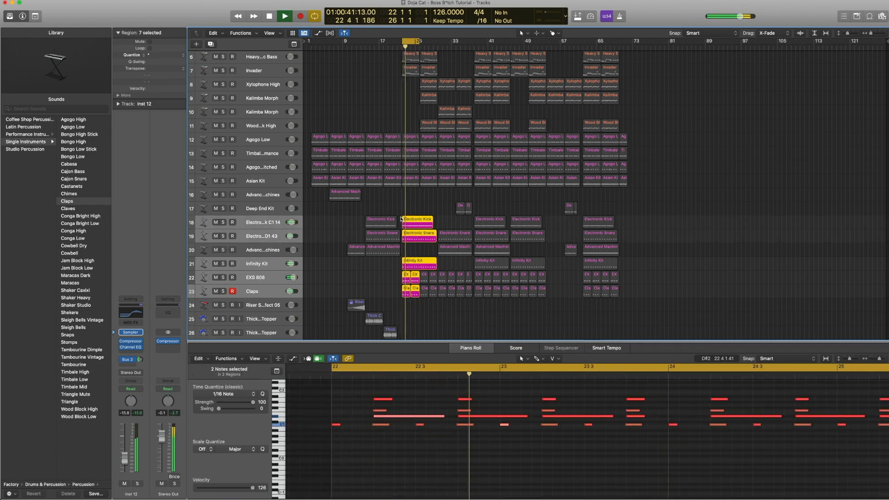
key(space)
- Hide the Piano Roll and audition all regions at bar 22 from Analog Bounce down to Claps together
key(e)
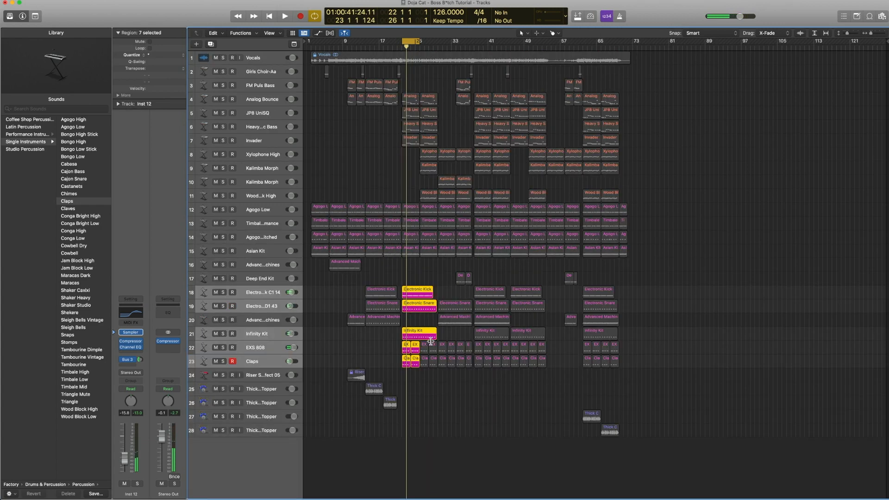
drag(413, 383, 407, 96)
key(space)
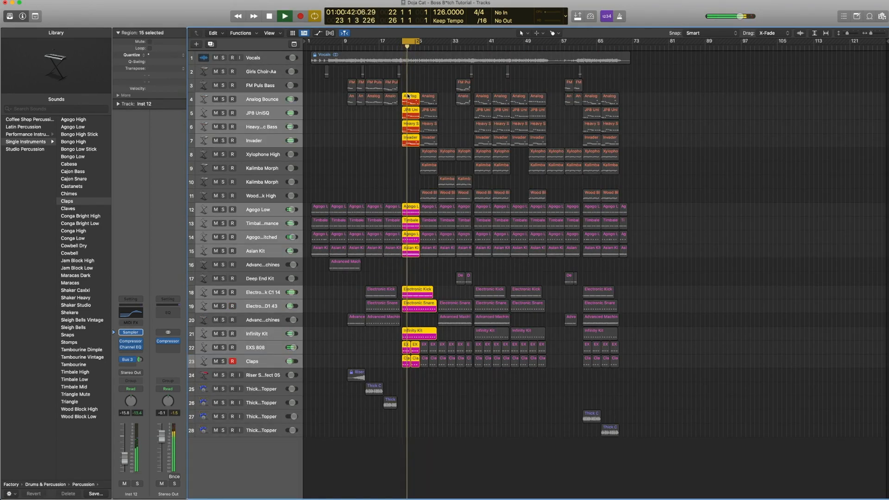
key(space)
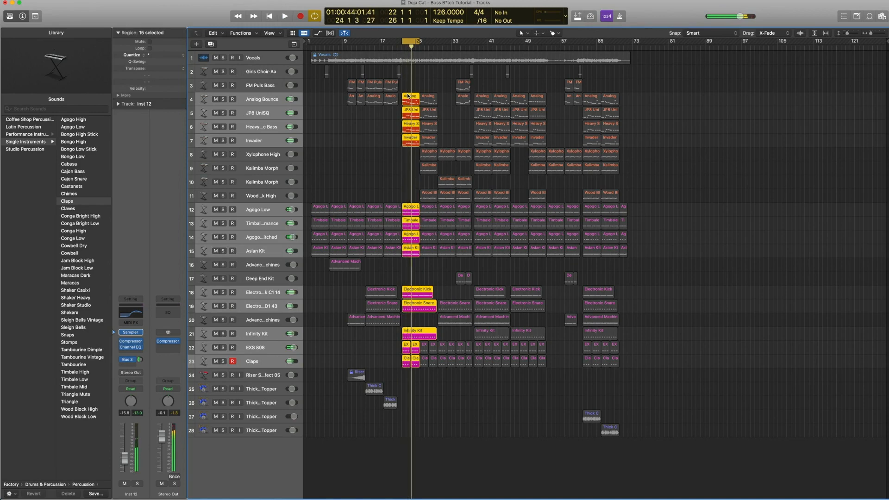
- Clear the current region solo and solo the Xylophone High and Kalimba Morph regions between bars 26 and 34 instead
key(ctrl+s)
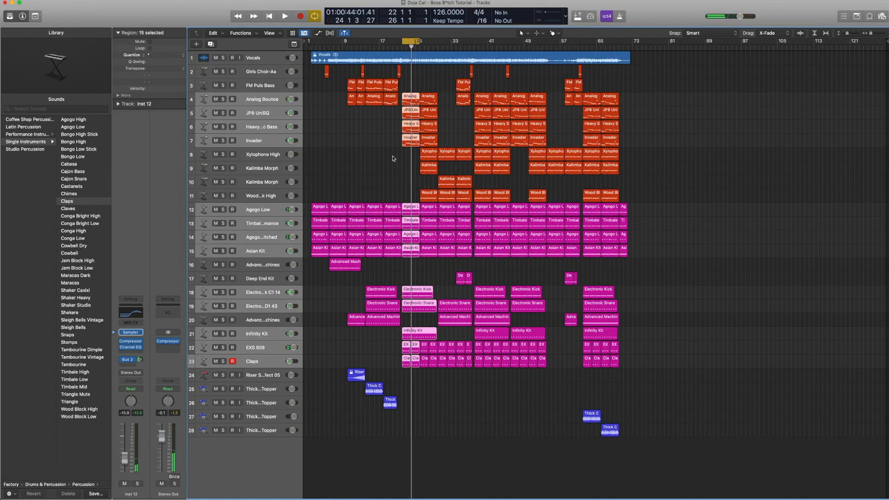
click(354, 153)
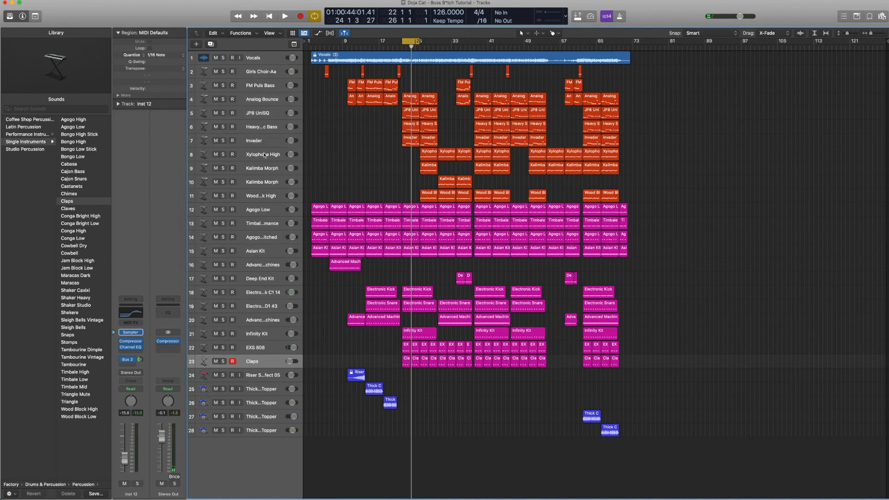
drag(390, 149, 441, 184)
key(ctrl+s)
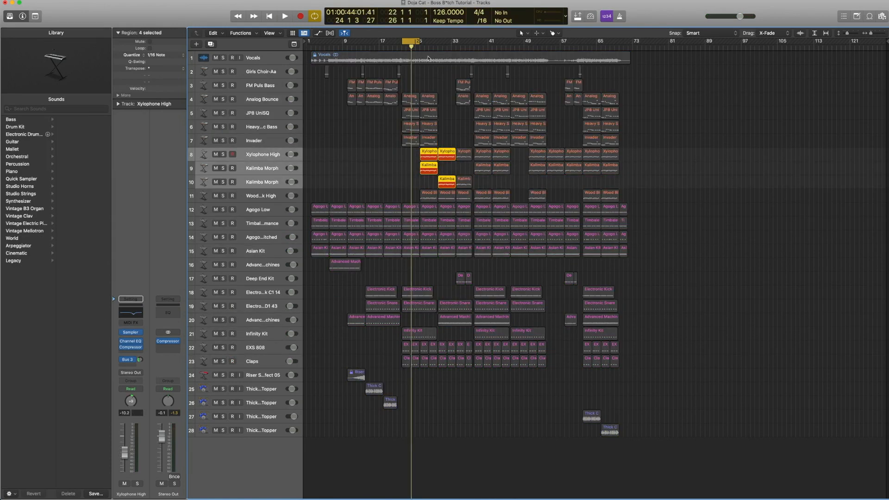
- Move the cycle range to start at bar 26 and audition the soloed melody regions with their notes in the Piano Roll
click(420, 48)
mouse_move(419, 42)
mouse_down()
mouse_move(437, 42)
mouse_move(420, 42)
mouse_up()
key(space)
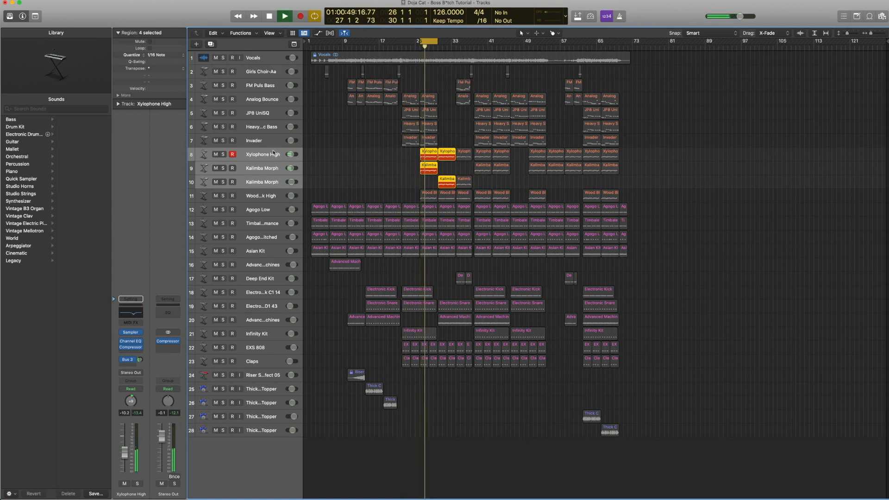
double_click(427, 153)
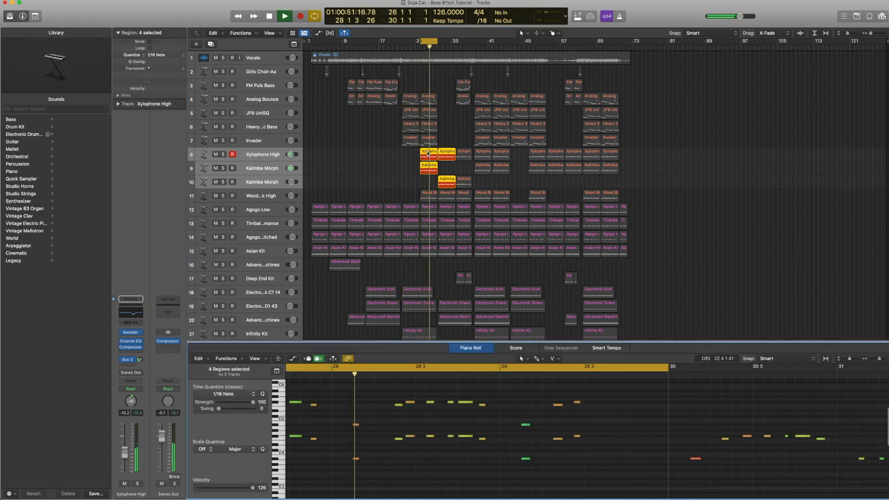
key(space)
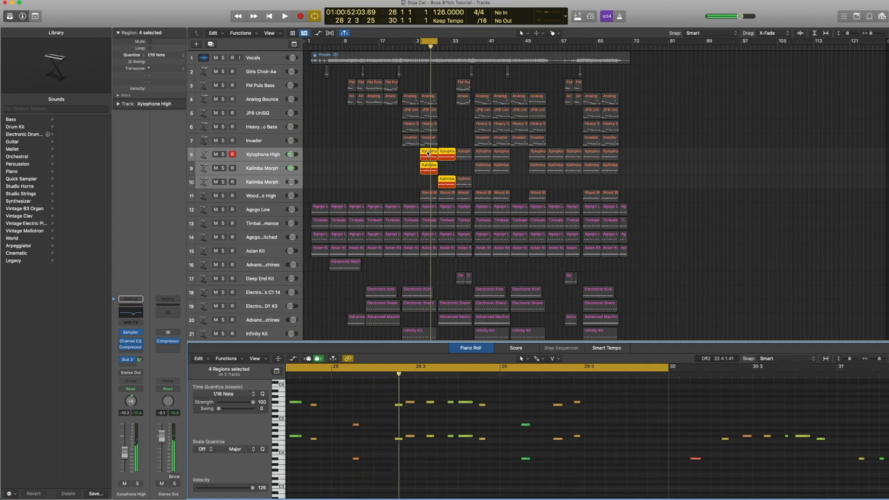
- Isolate the Xylophone High track's region at bar 26 and locate its Sampler preset under Orchestral, Tuned Percussion
click(261, 154)
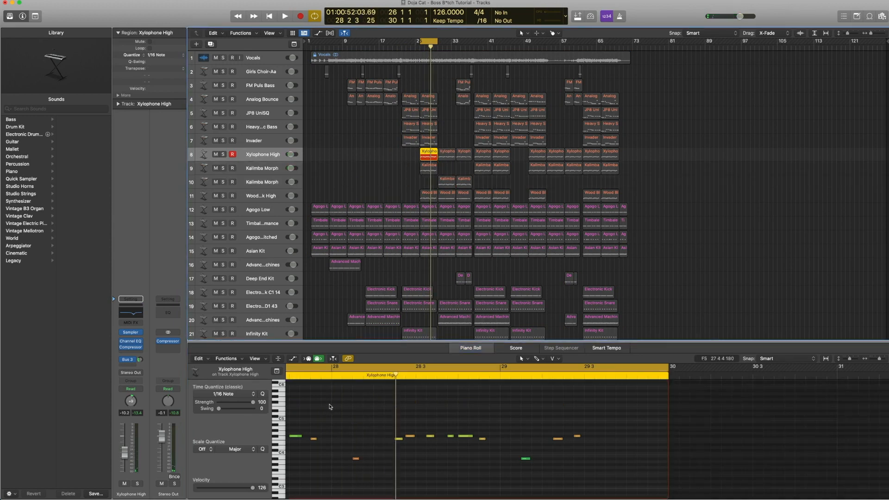
click(114, 333)
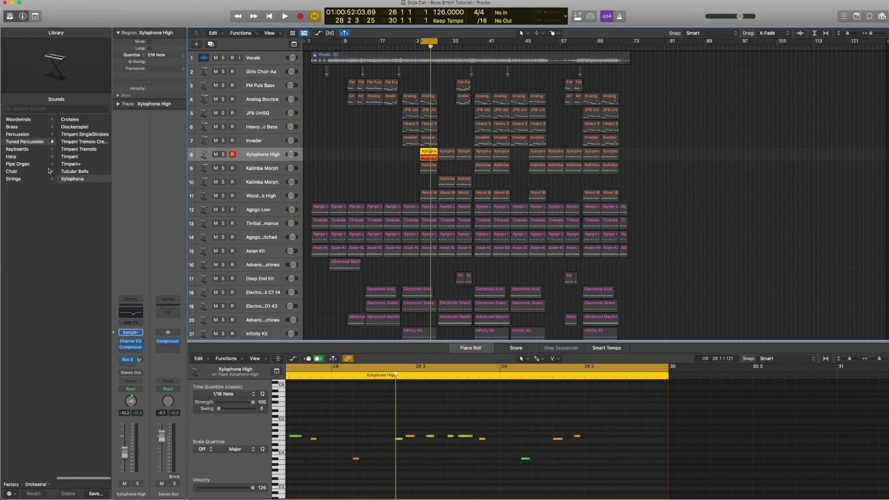
scroll(49, 172, left, 5)
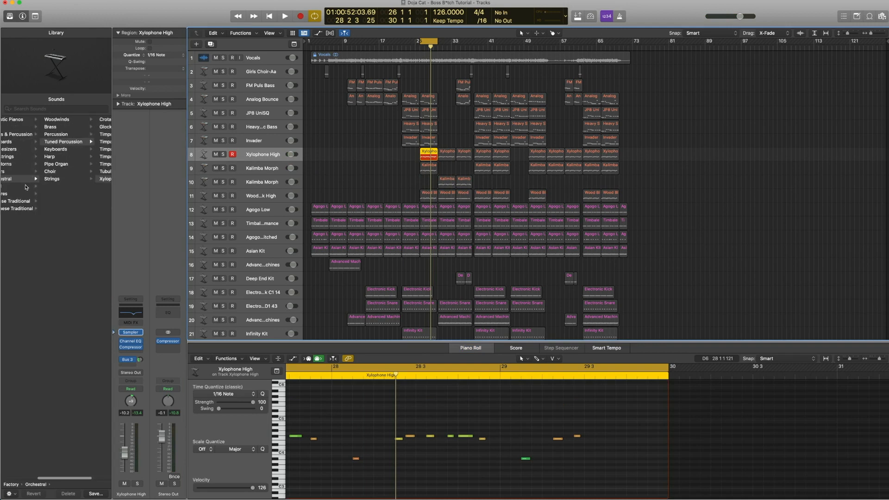
scroll(55, 185, right, 3)
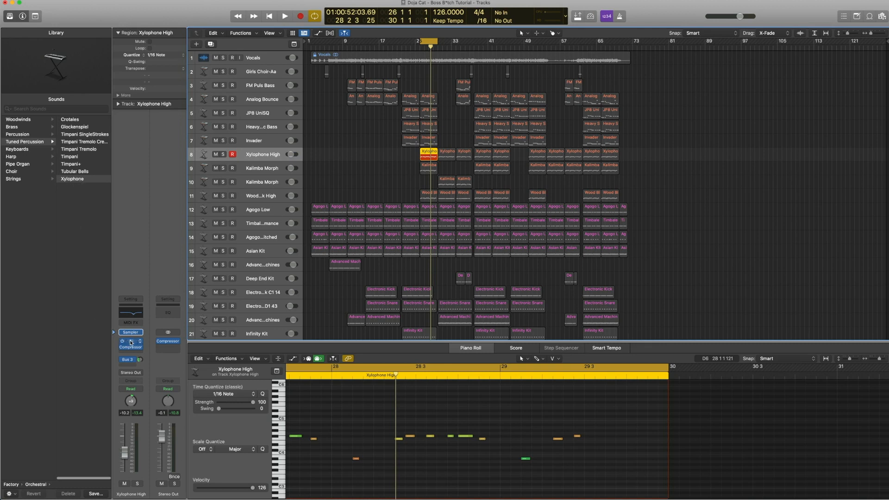
- Audition the Xylophone High region at bar 26 with its Channel EQ active and bypassed, leaving the EQ enabled
key(space)
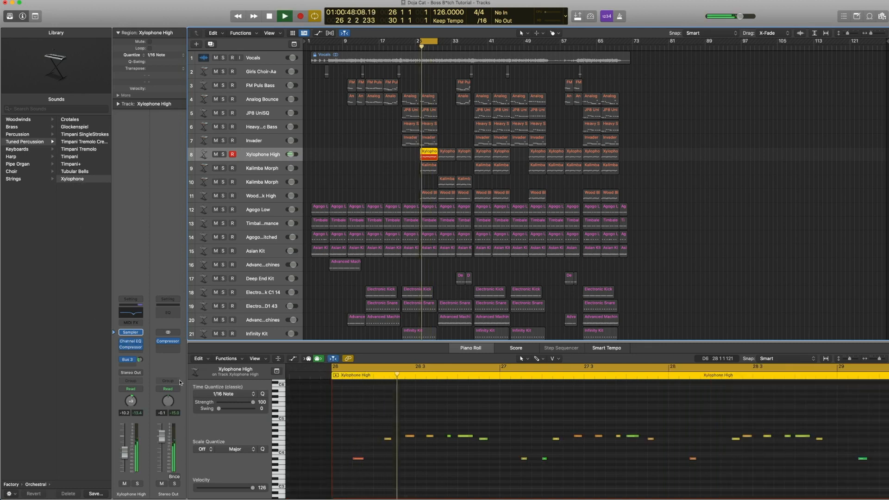
click(131, 343)
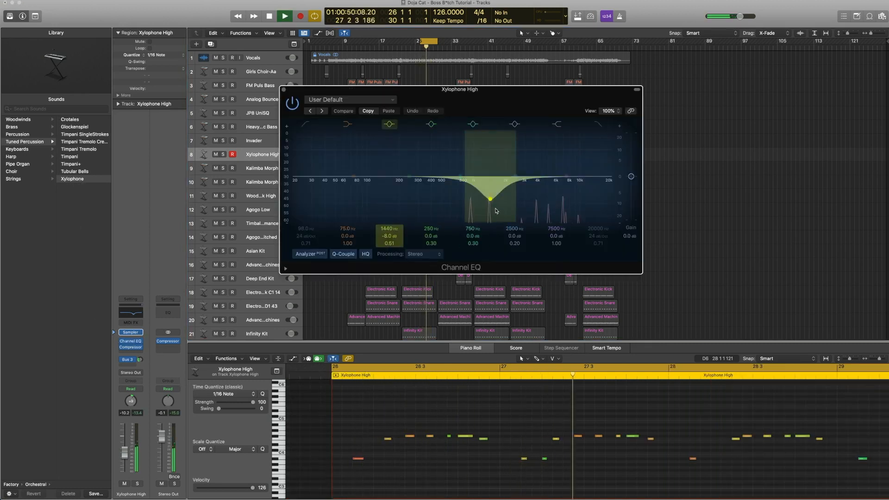
key(space)
click(293, 104)
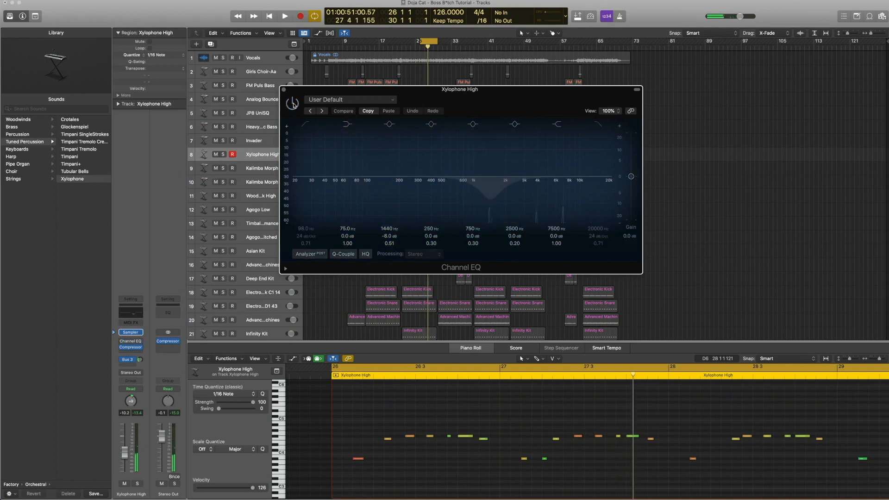
key(space)
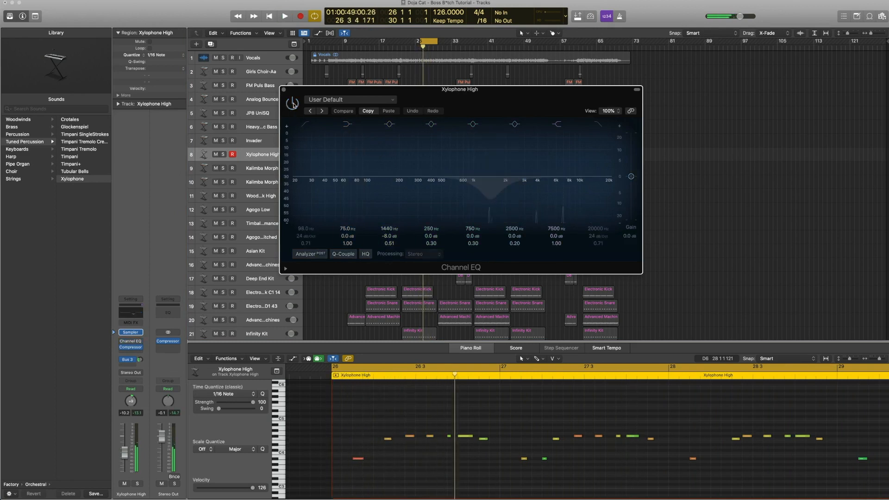
click(292, 103)
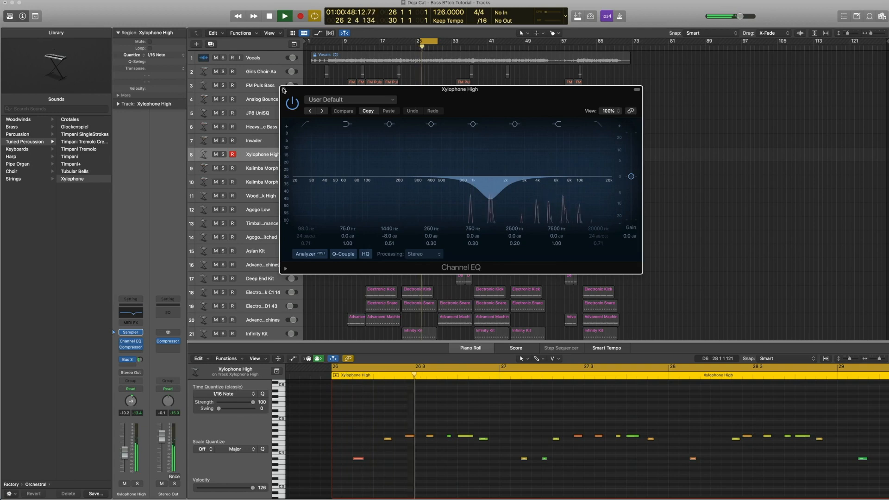
key(space)
click(284, 91)
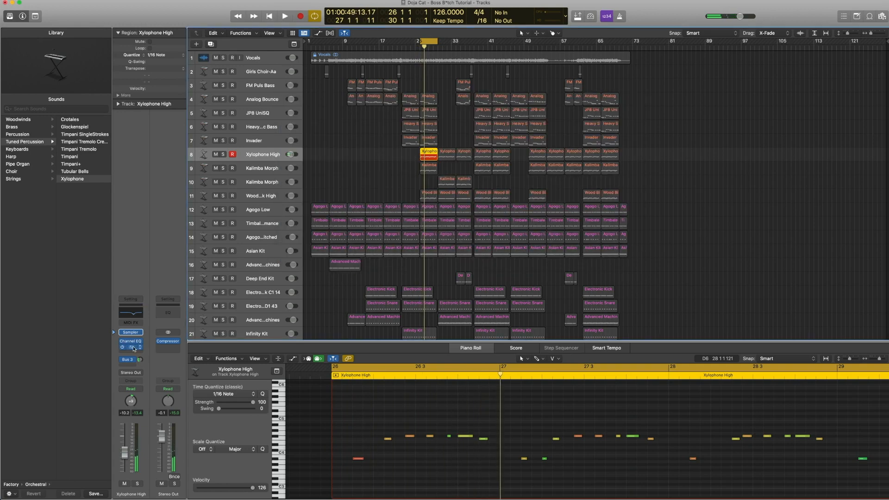
- View the Xylophone High track's Compressor during playback and compare the sound with its Bus 3 send off and on
click(132, 347)
key(space)
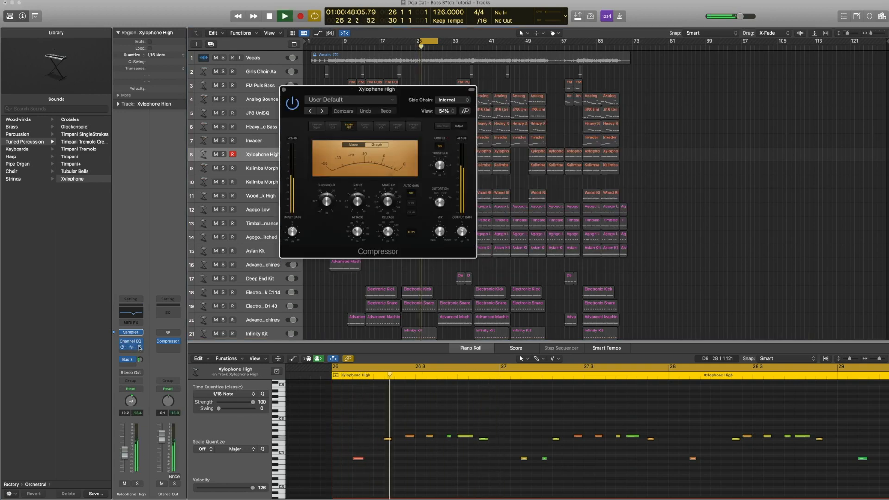
click(284, 89)
click(122, 360)
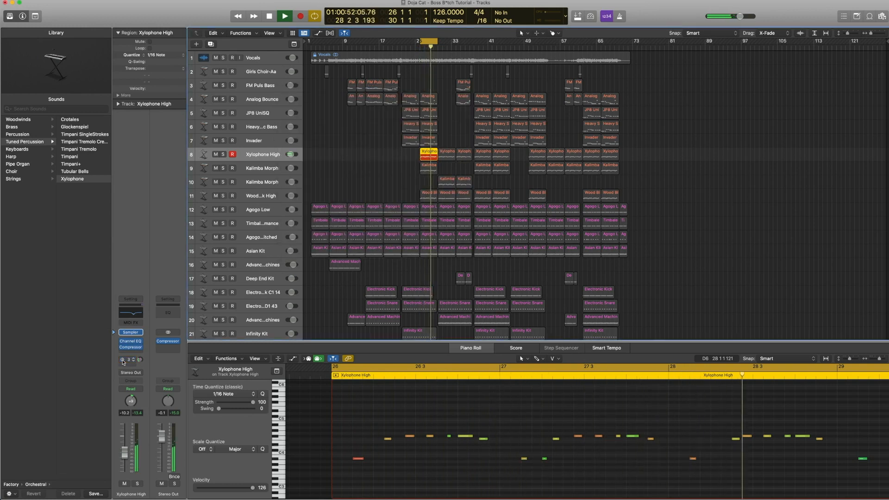
click(123, 360)
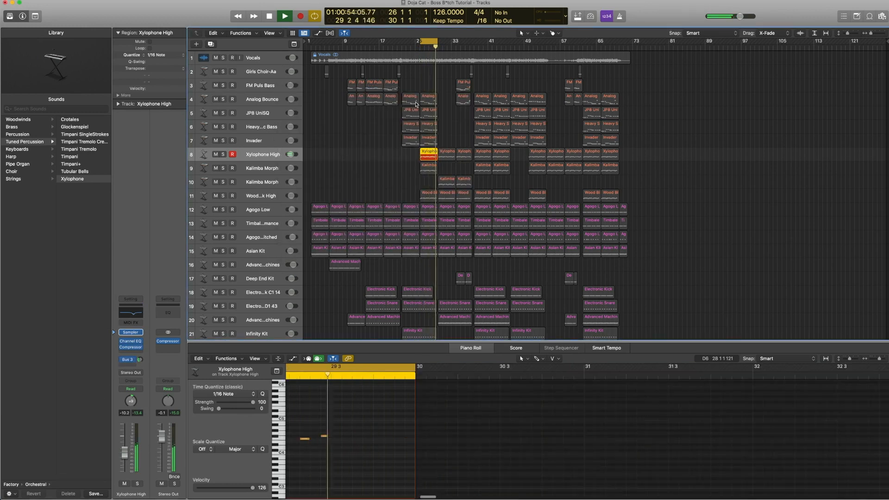
- Audition the bar 26 regions from Analog Bounce down to Xylophone High together
key(space)
drag(427, 85, 437, 159)
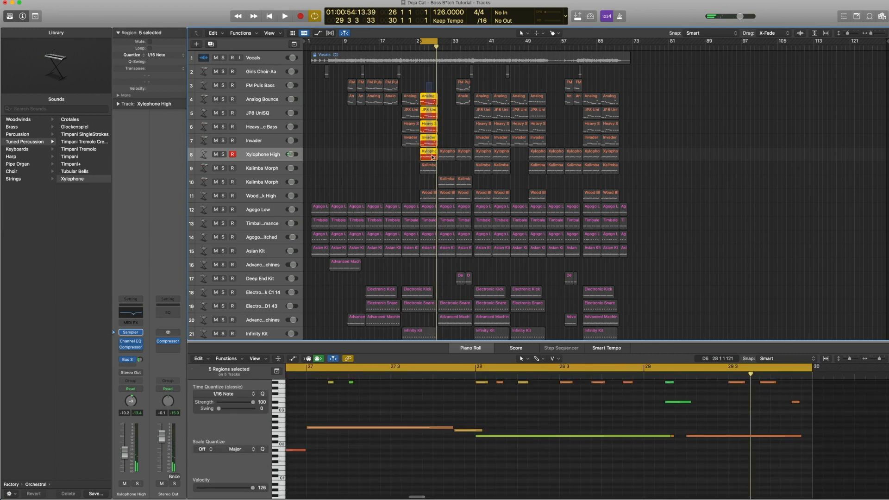
key(space)
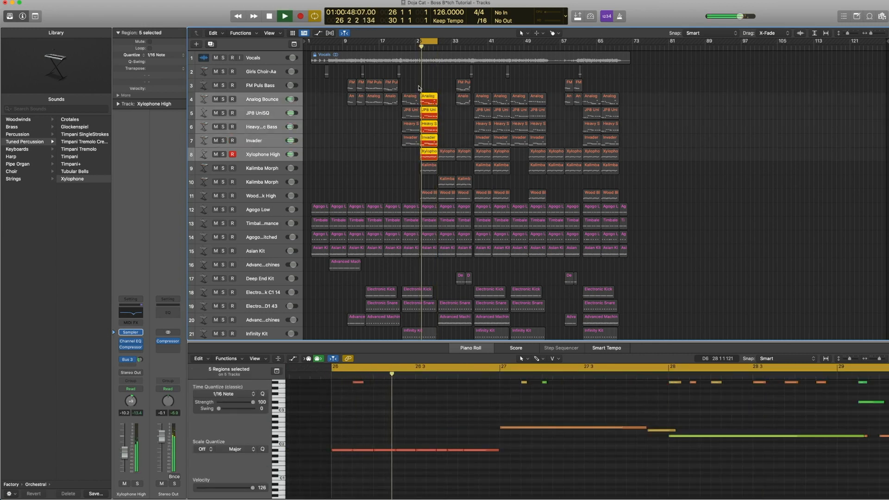
key(space)
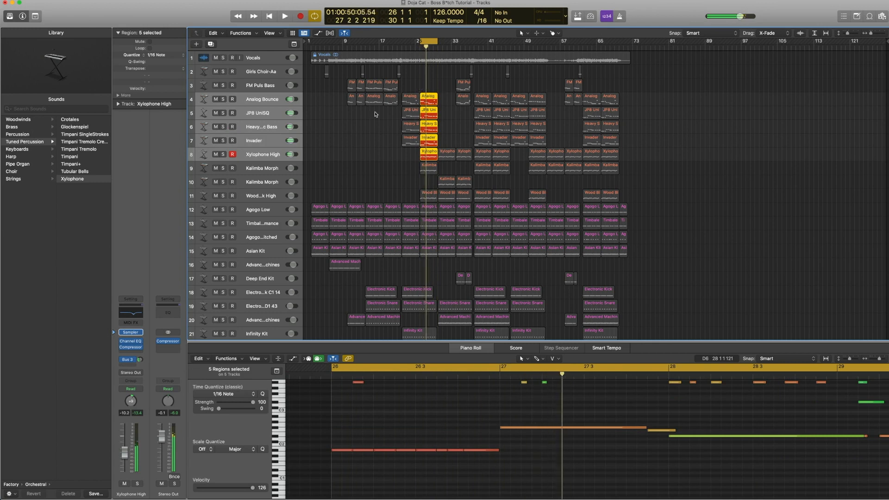
- Review the Alchemy preset and Compressor of the first Kalimba Morph track and audition its region at bar 26
click(254, 170)
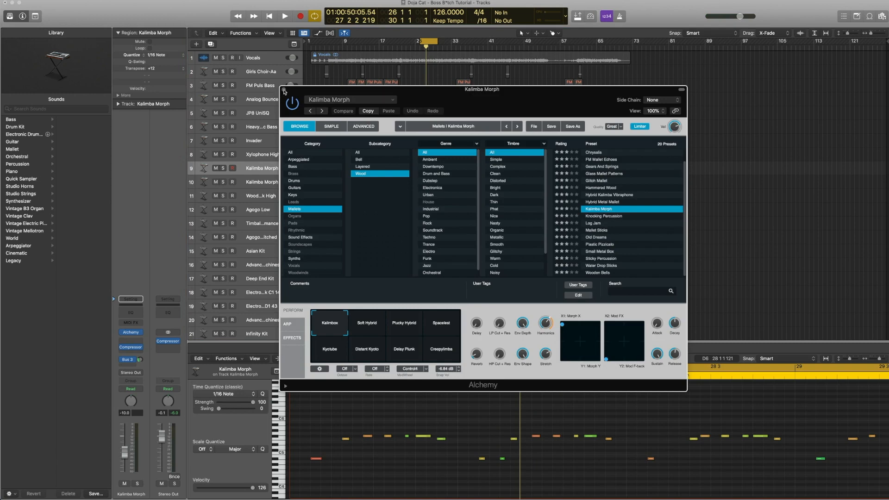
click(283, 90)
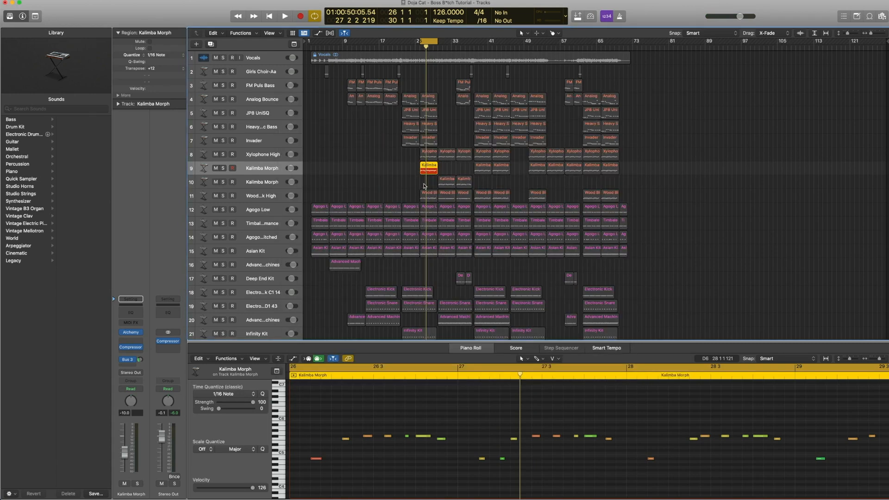
key(space)
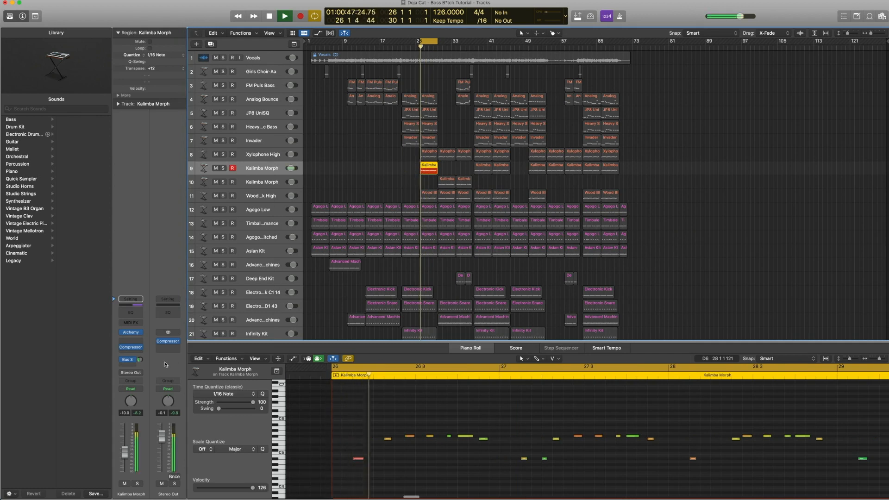
key(space)
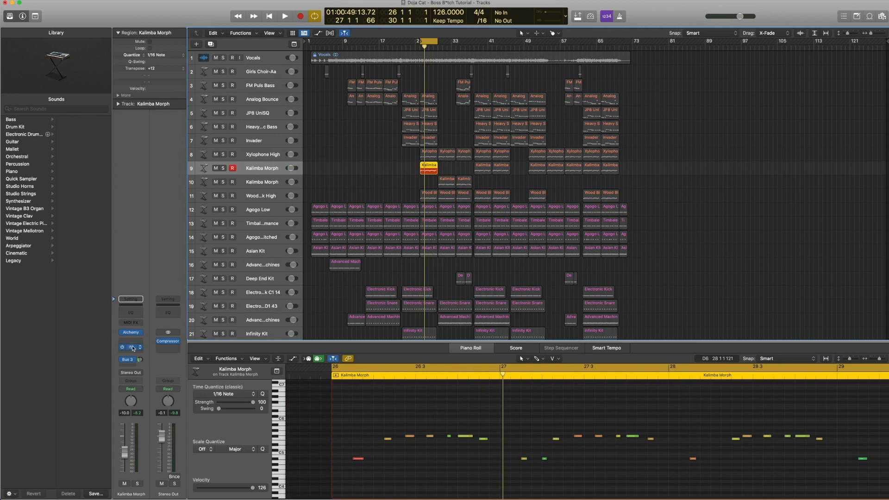
click(132, 348)
click(285, 90)
- Audition the Xylophone High and Kalimba Morph regions at bar 26 together
drag(400, 155, 433, 170)
key(space)
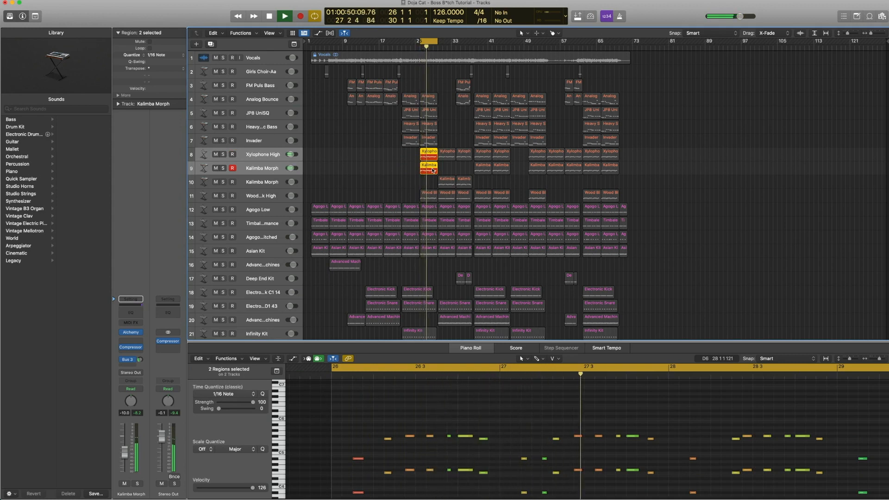
key(space)
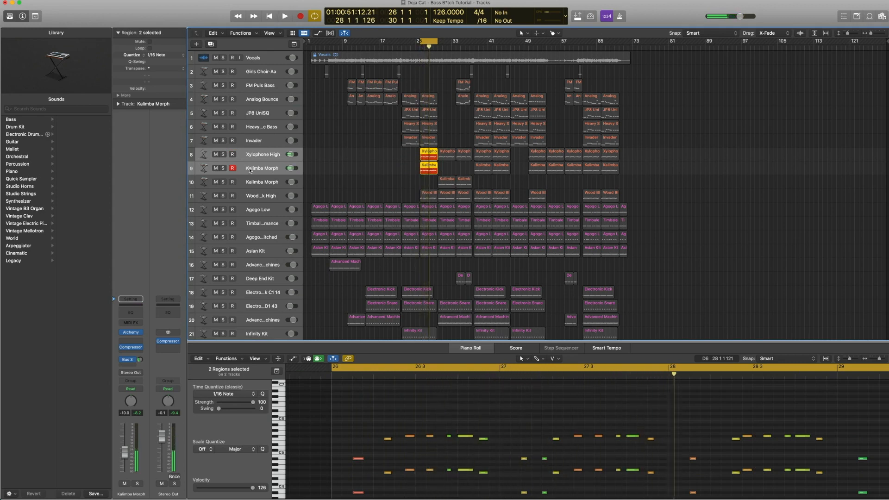
- Turn off cycle and solo and compare the channel strip settings of the two Kalimba Morph tracks
click(250, 170)
click(262, 186)
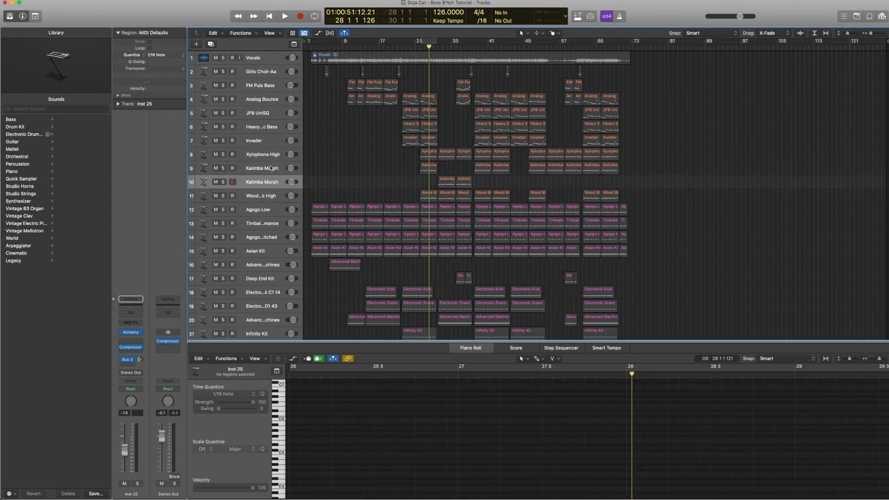
click(267, 183)
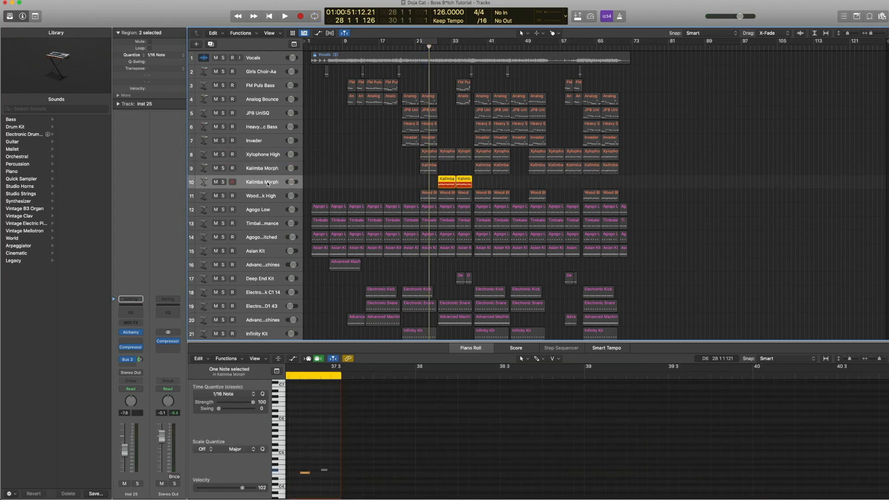
click(264, 168)
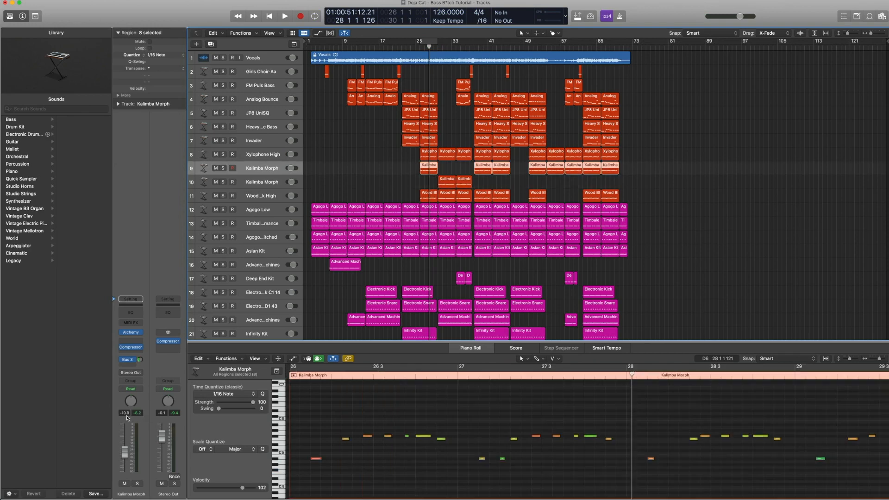
click(266, 185)
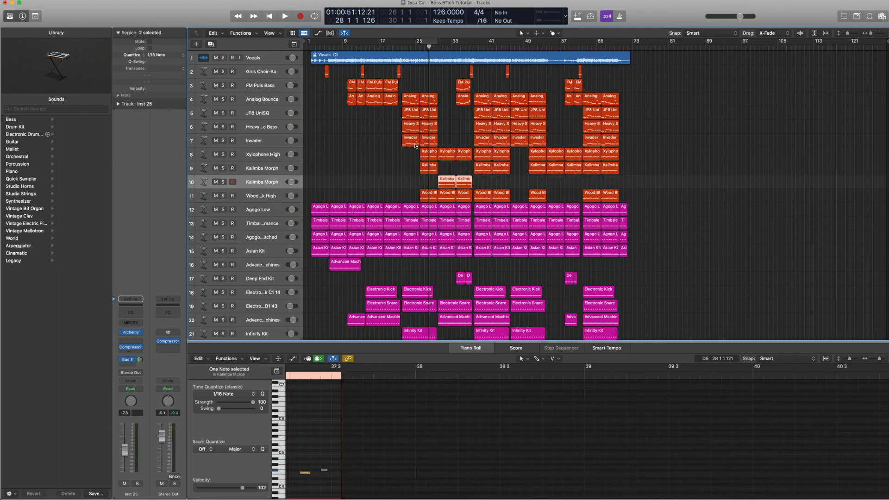
- Select the kalimba regions on both Kalimba Morph tracks between bars 26 and 38 and play them within the full mix
drag(402, 168, 462, 182)
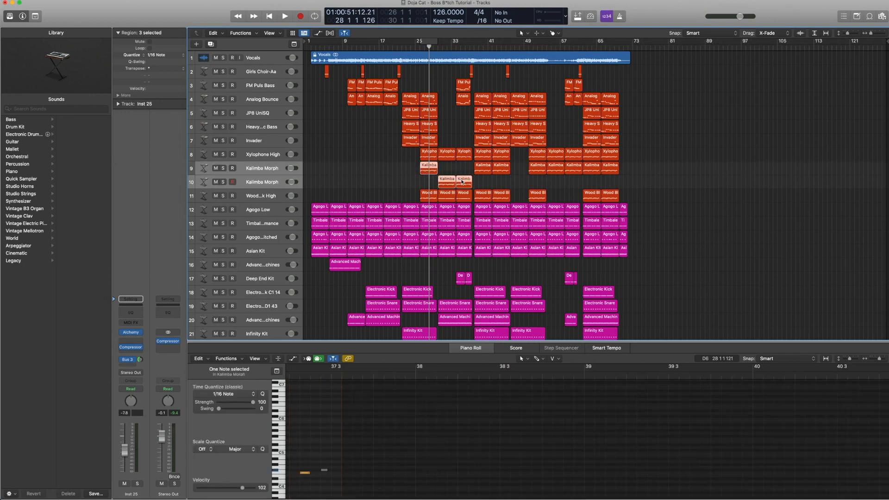
key(space)
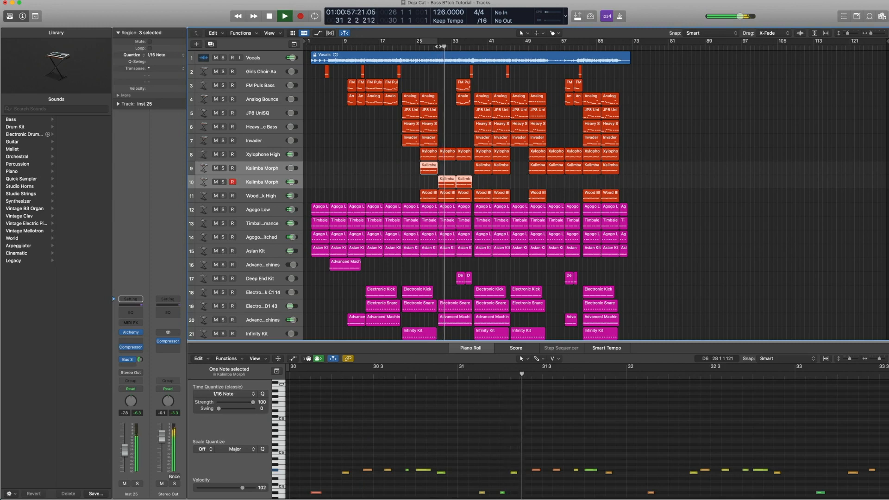
key(space)
- Solo the xylophone and both kalimba tracks' regions between bars 26 and 46 and audition them from bars 30 and 26
click(409, 157)
drag(409, 156, 507, 185)
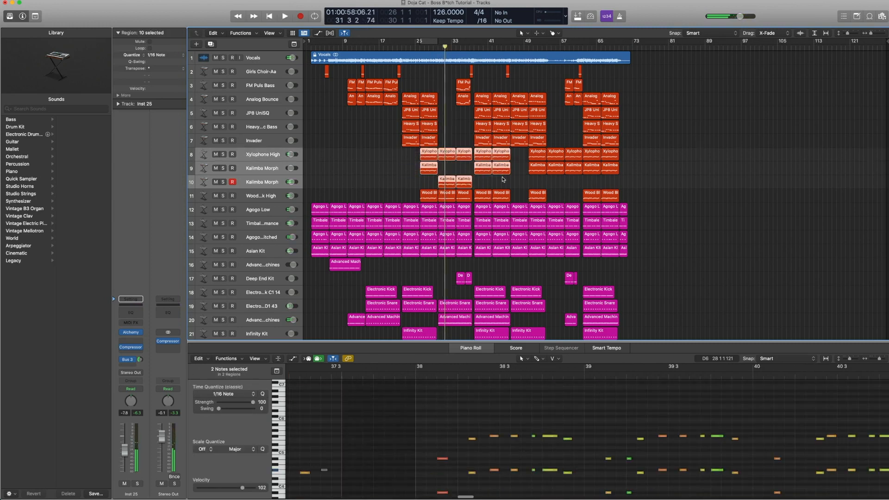
key(space)
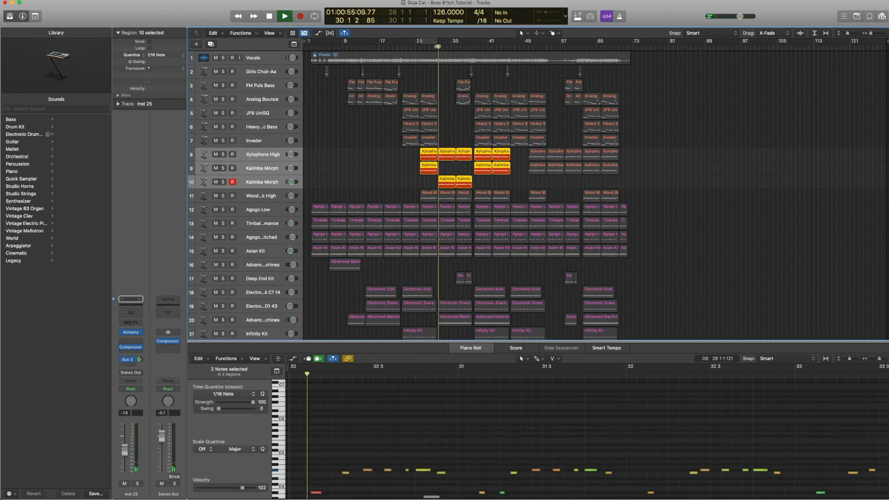
click(420, 46)
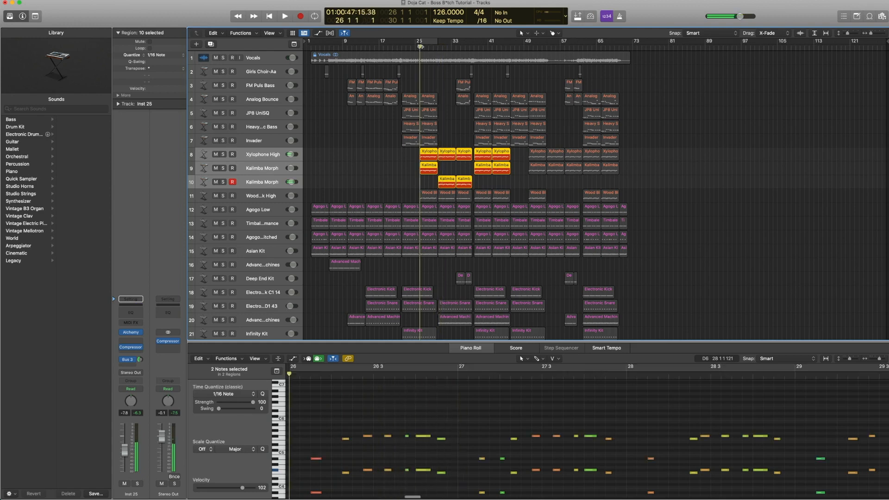
key(space)
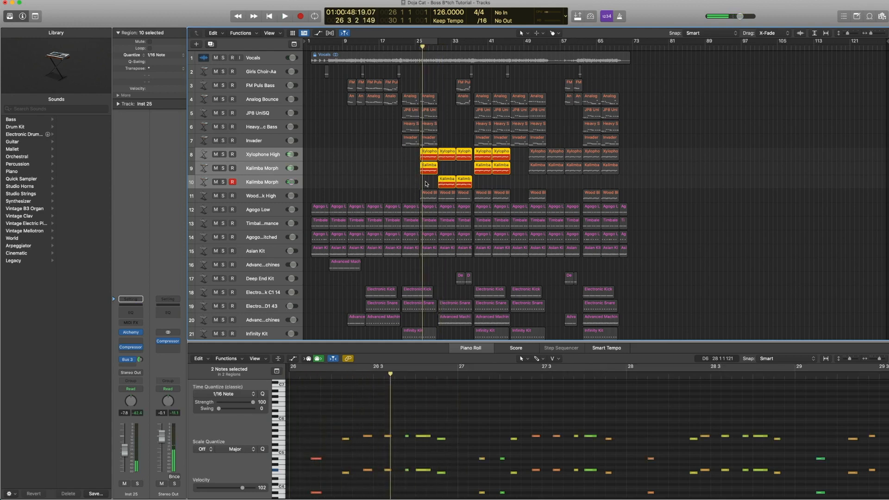
- Audition the second Kalimba Morph track's region at bar 30, clear the solo and select both of that track's regions
click(446, 181)
key(space)
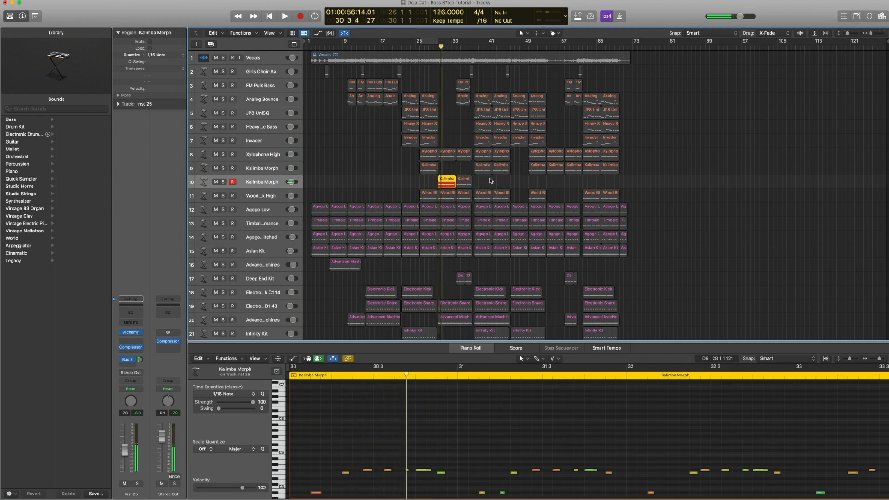
key(super+a)
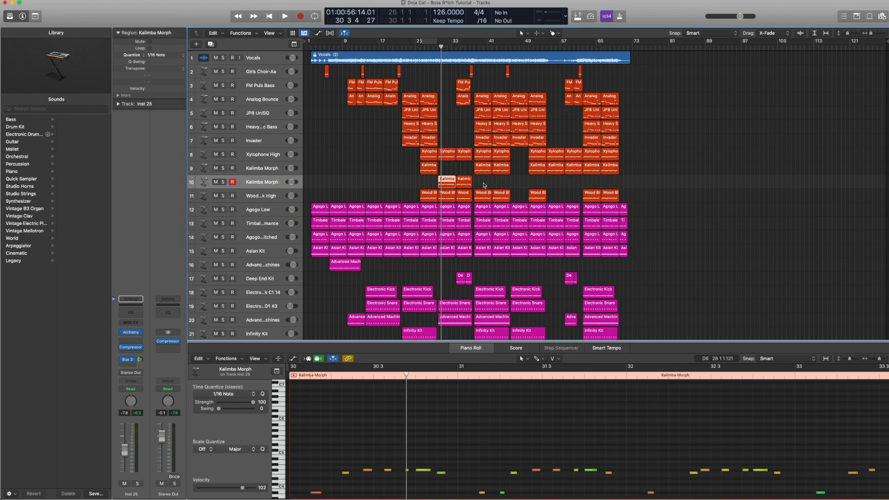
drag(483, 183, 446, 182)
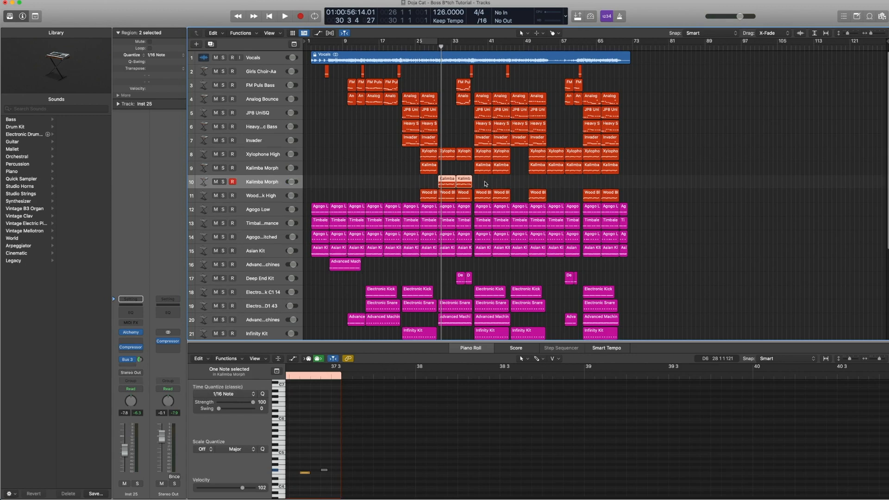
- Solo the xylophone and kalimba regions between bars 26 and 42, play them from bar 30 and clear the solo
drag(485, 184, 422, 149)
key(ctrl+s)
click(438, 47)
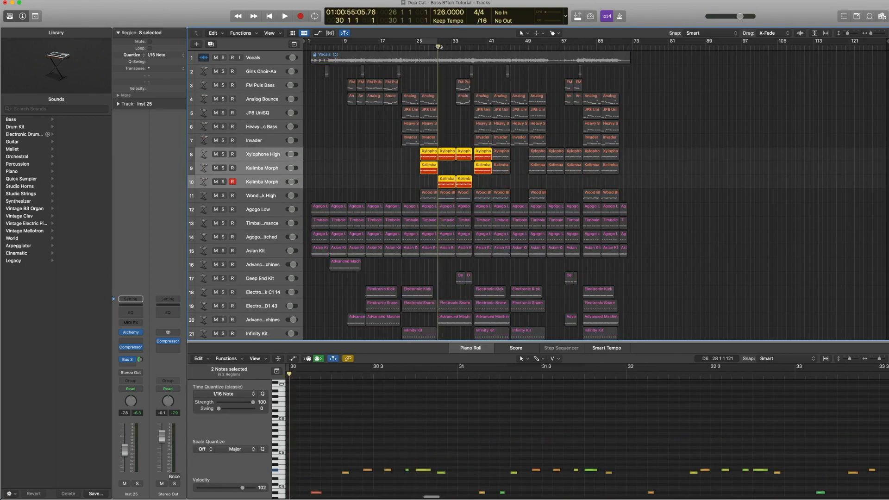
key(space)
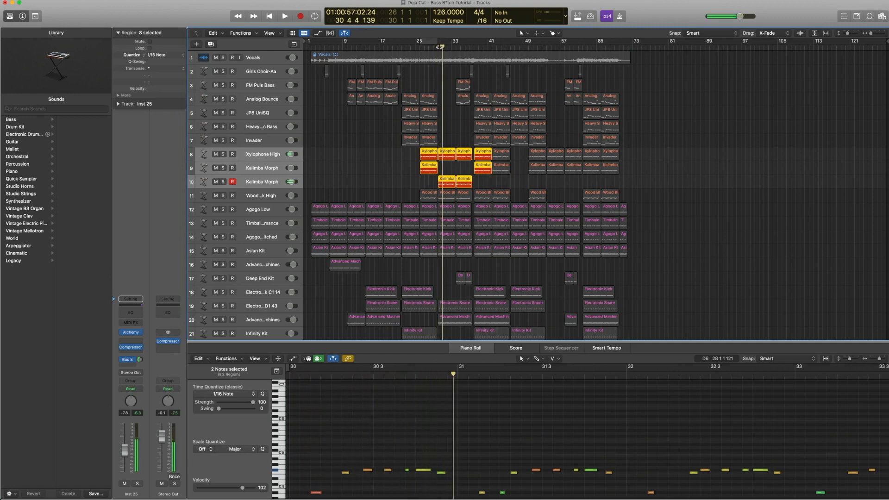
key(ctrl+s)
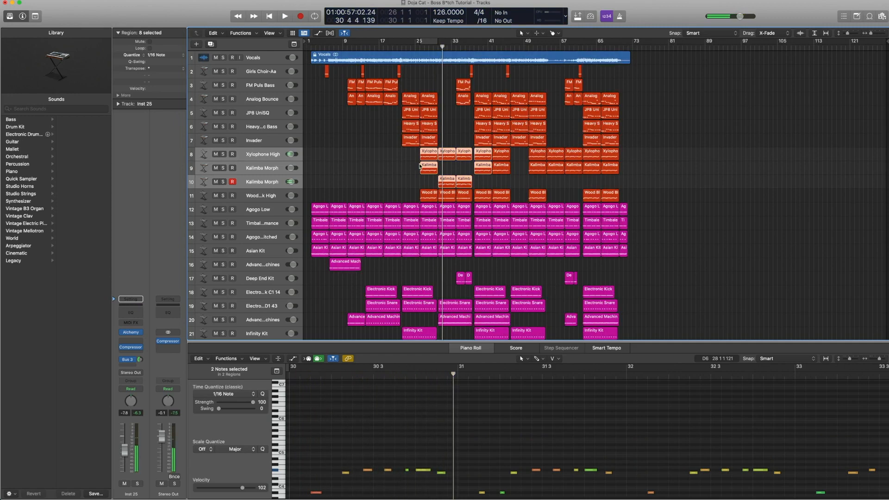
- Select the Wood Block High track and examine where its sampler patch sits in the library under Drums & Percussion, Percussion, Single Instruments
click(261, 199)
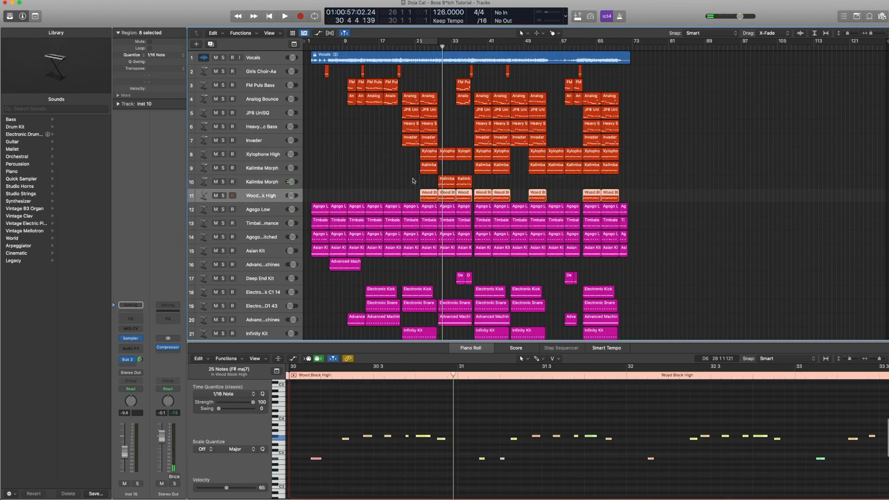
click(115, 339)
scroll(34, 145, left, 5)
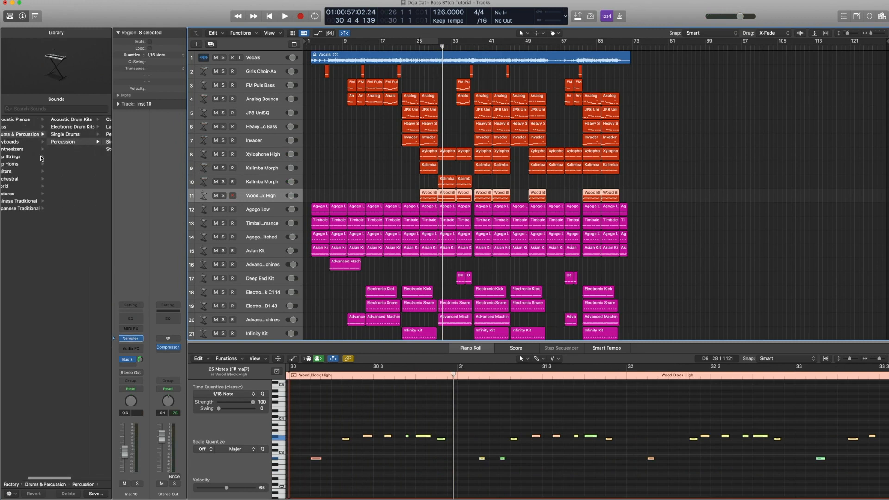
scroll(51, 143, right, 5)
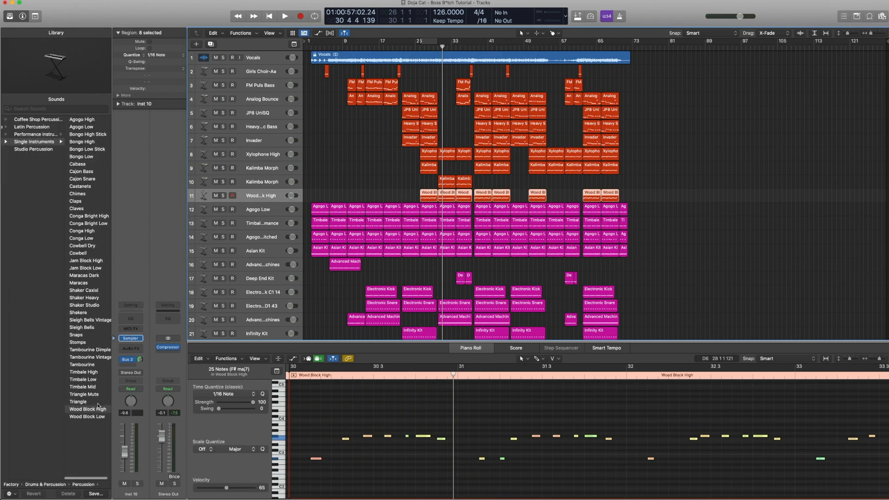
- Solo the xylophone, kalimba and wood block regions together from bar 26, and audition the Wood Block High track on its own
drag(671, 203, 402, 160)
click(421, 47)
key(space)
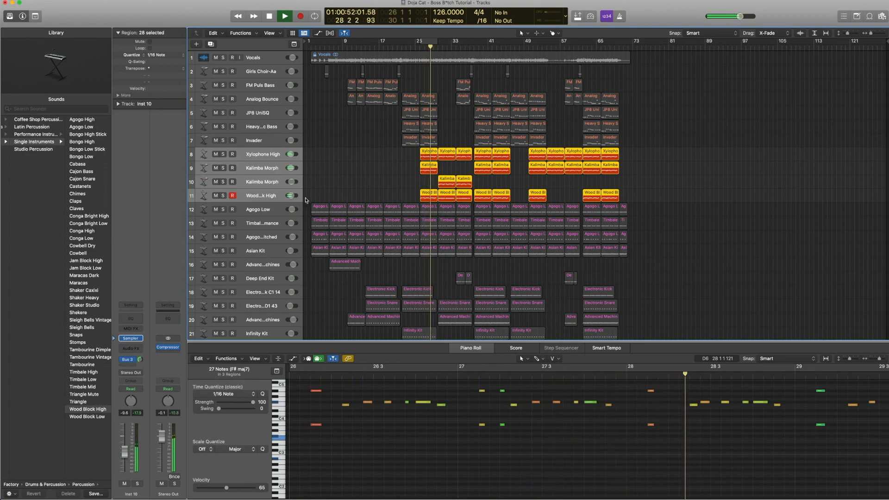
key(space)
click(269, 195)
key(space)
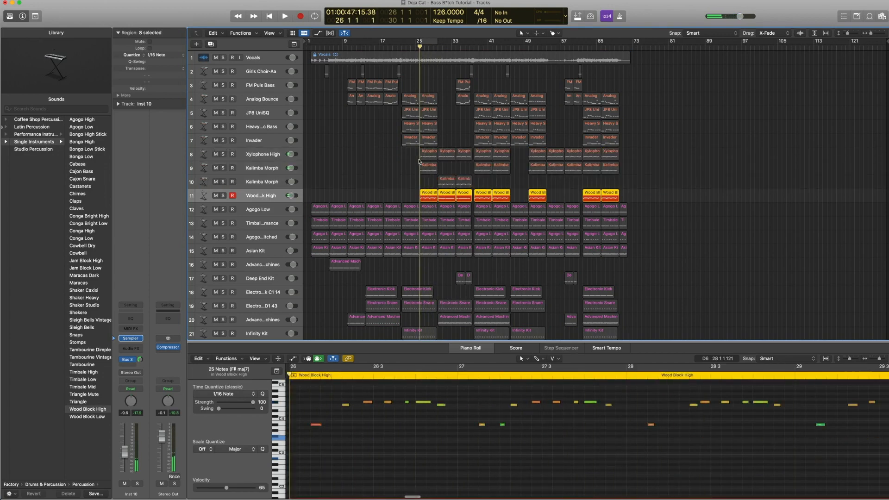
- Compare the bar 26 xylophone, kalimba and wood block regions together against the wood block region alone, and clear the solo
drag(414, 157, 428, 202)
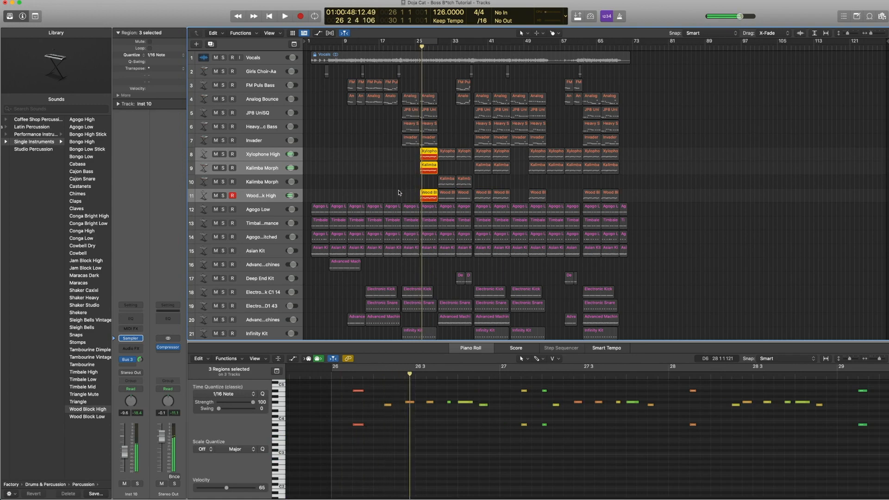
click(426, 198)
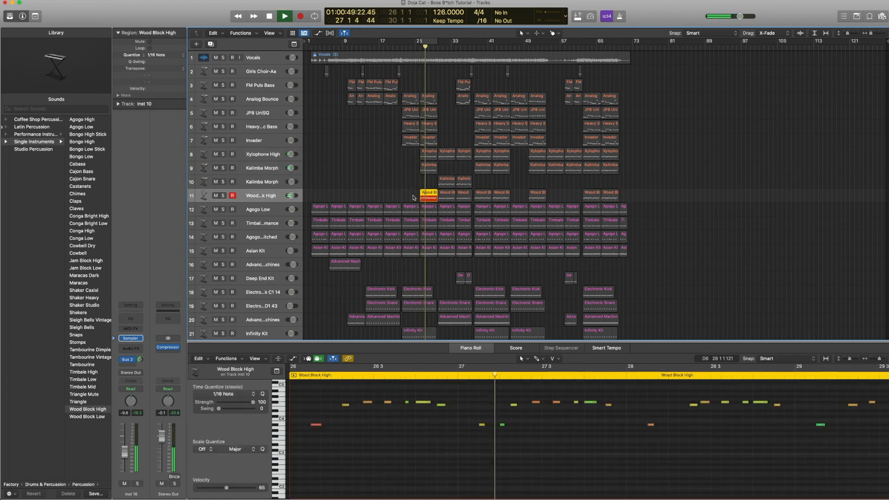
key(space)
drag(413, 200, 431, 157)
key(space)
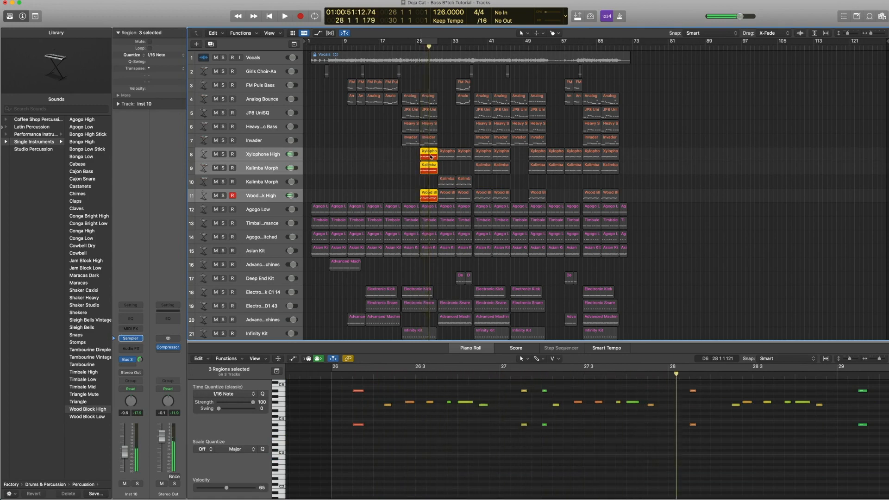
click(391, 165)
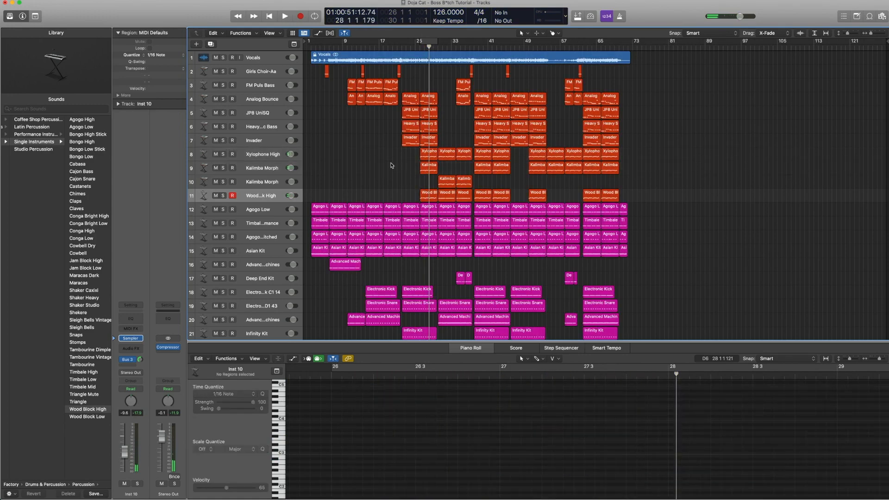
- Select the Deep End Kit track and play its regions soloed from bar 34
scroll(390, 166, down, 5)
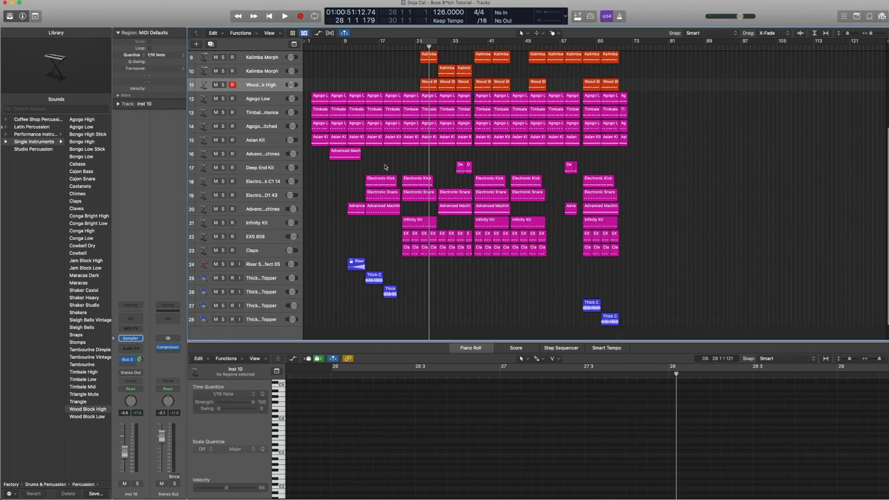
click(259, 172)
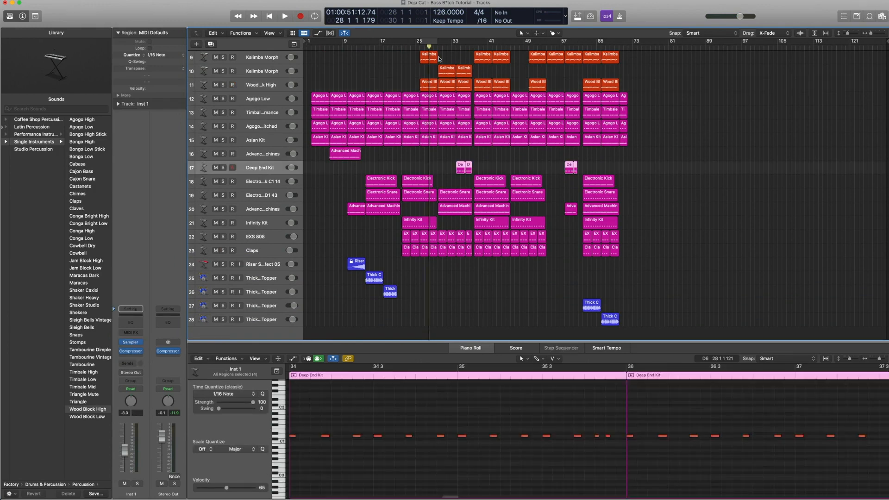
key(shift+Return)
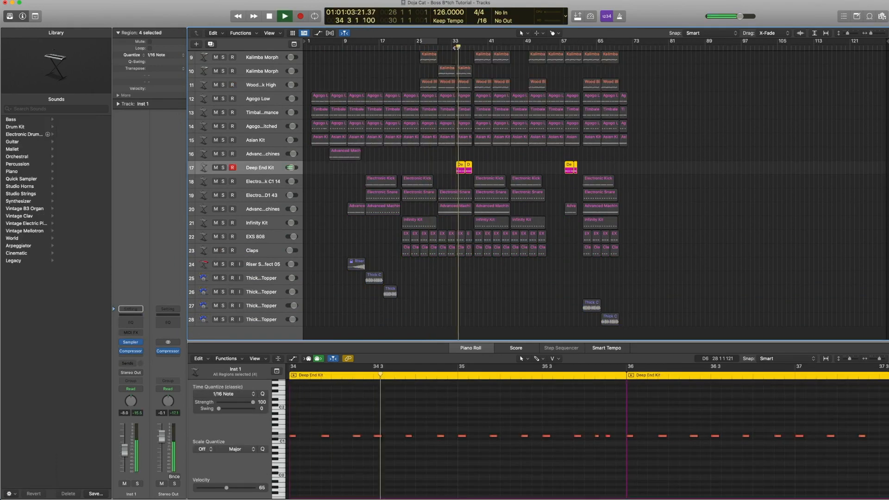
key(space)
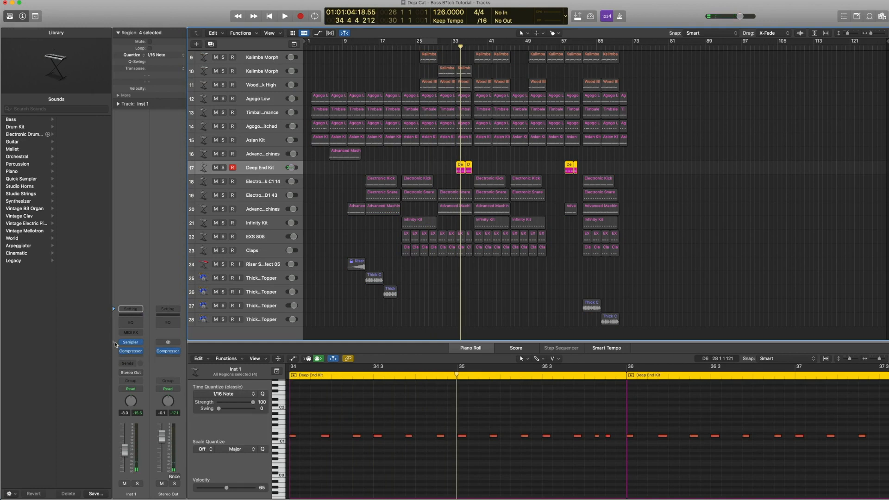
- Examine where the Deep End Kit's sampler patch sits in the library under Electronic Drum Kits
click(115, 345)
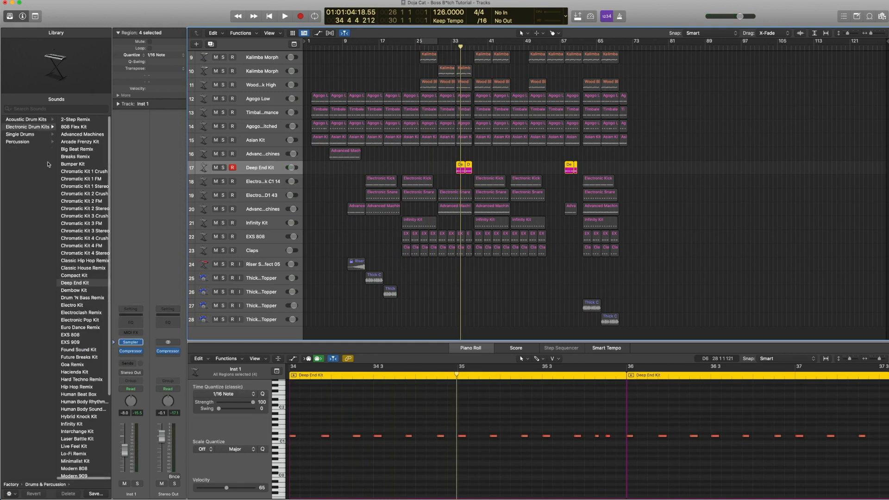
scroll(48, 165, left, 5)
scroll(42, 140, right, 5)
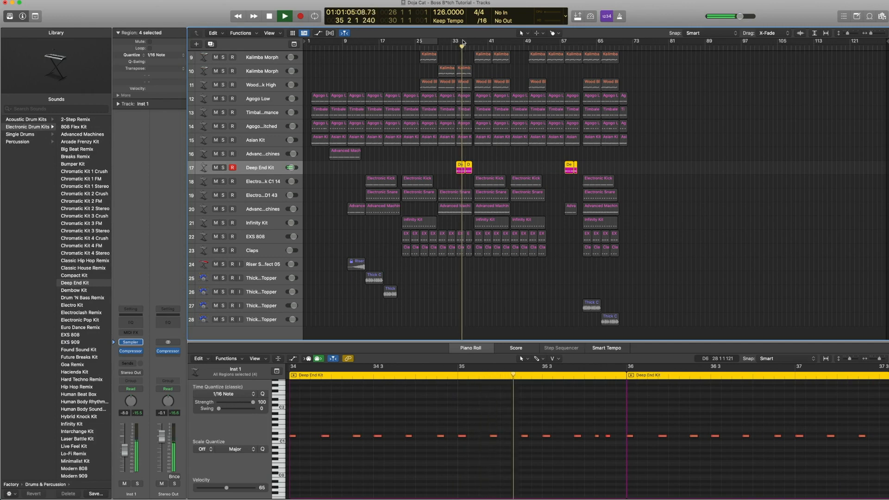
- Clear the solo, play the Deep End Kit within the full mix up to bar 38 and select the Girls Choir-Aa region at bar 37
key(ctrl+s)
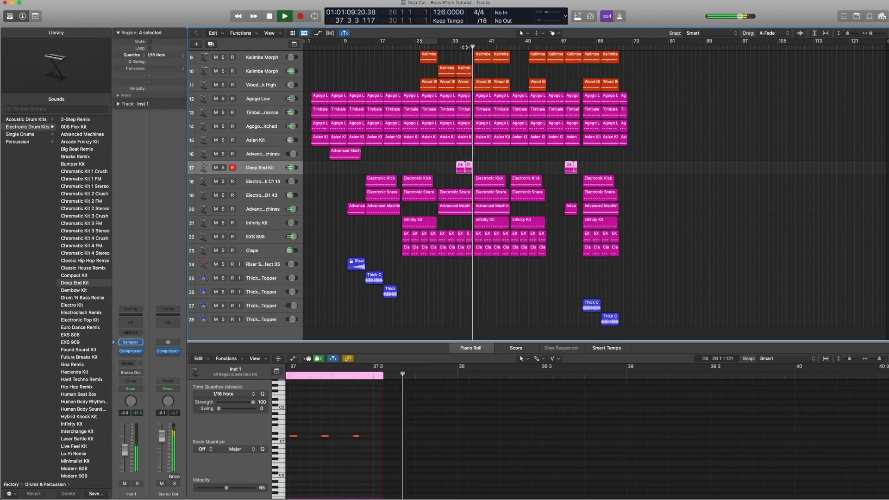
key(space)
scroll(465, 84, up, 5)
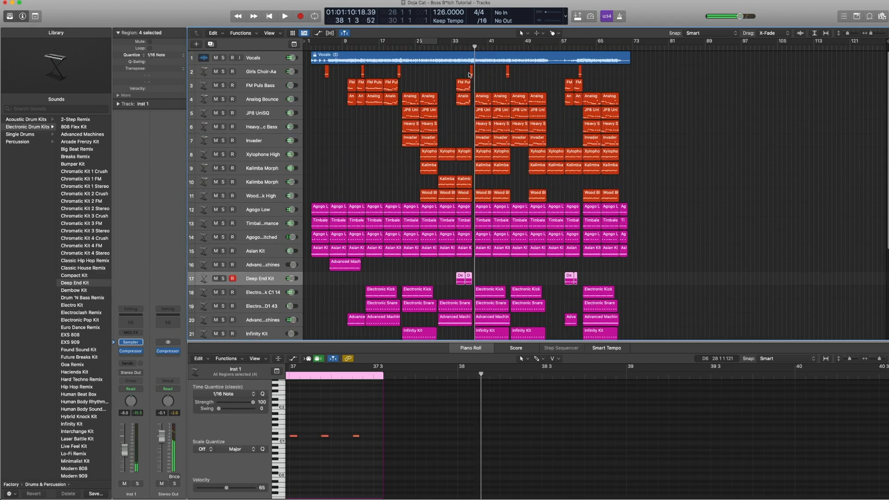
click(471, 72)
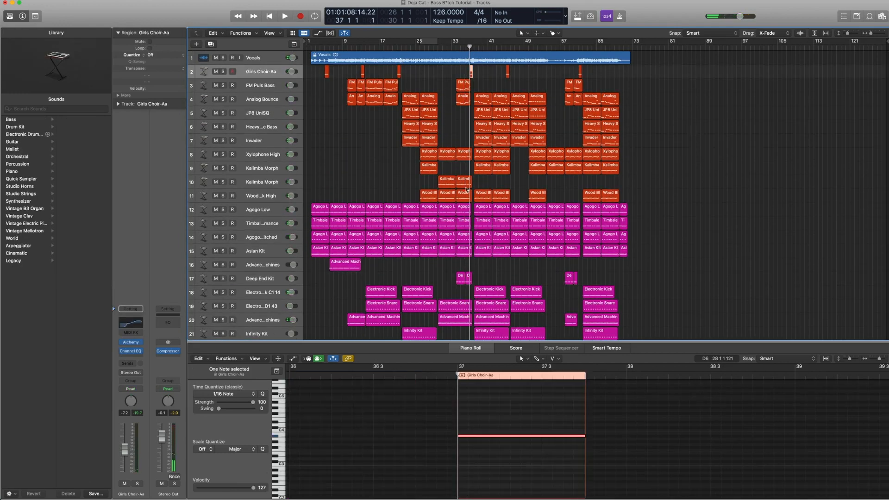
- Select the last two Thick Conga Topper regions and play the full mix from bar 62
scroll(466, 190, down, 5)
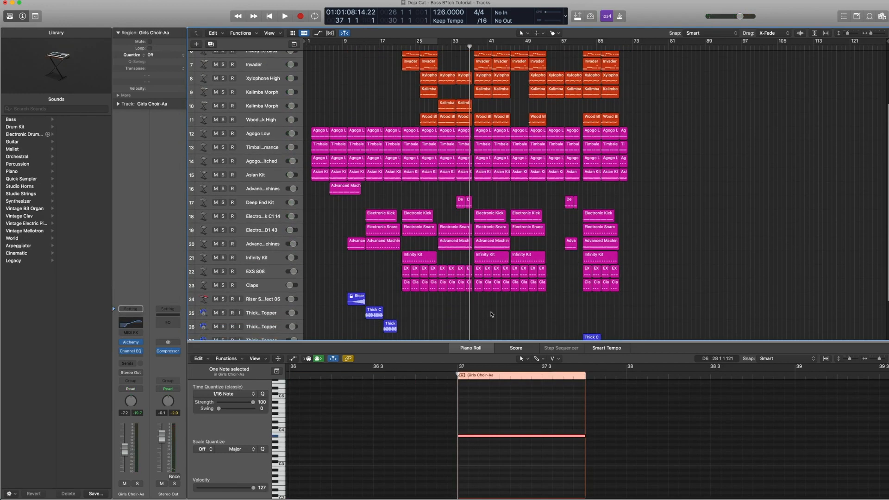
scroll(575, 252, down, 4)
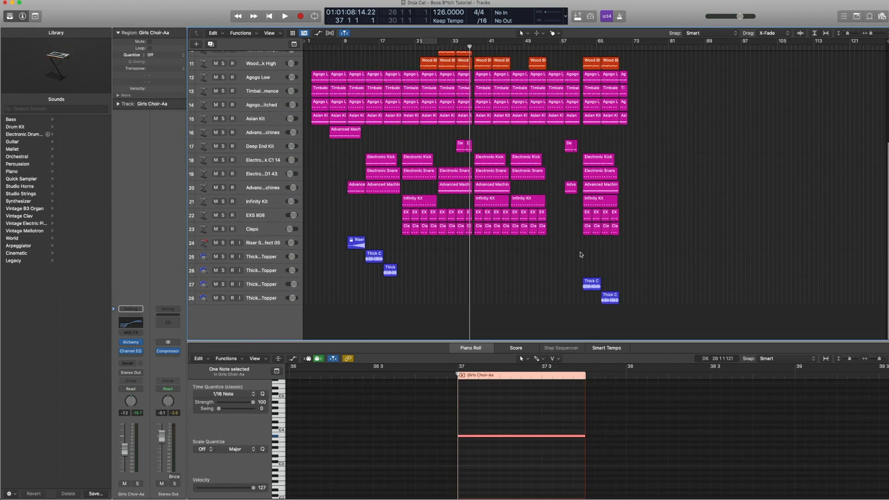
drag(671, 309, 575, 278)
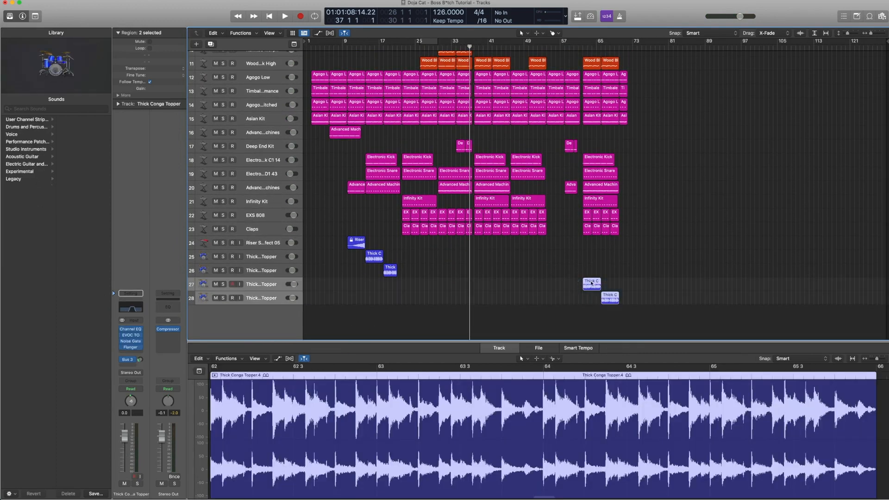
click(584, 47)
key(space)
scroll(524, 197, up, 10)
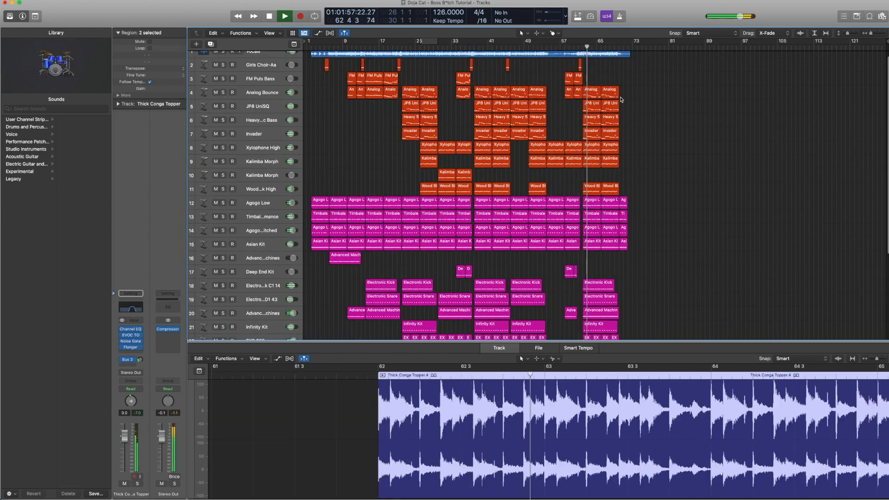
scroll(609, 84, up, 2)
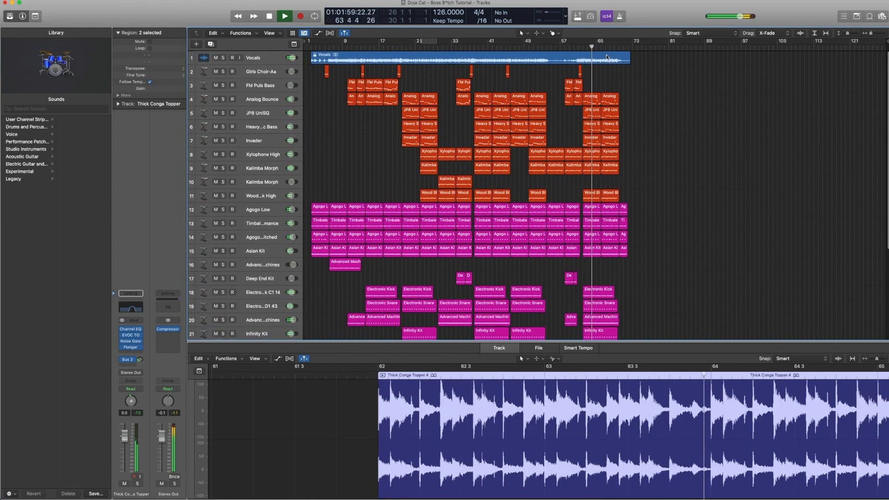
- Mute the Vocals region and replay the final section from bar 62 as an instrumental up to bar 66
key(space)
click(606, 55)
key(ctrl+m)
scroll(604, 89, down, 5)
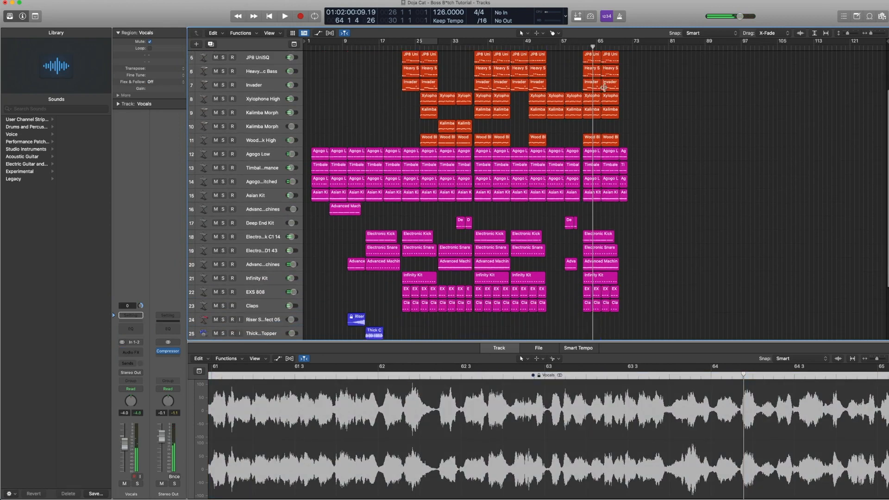
key(space)
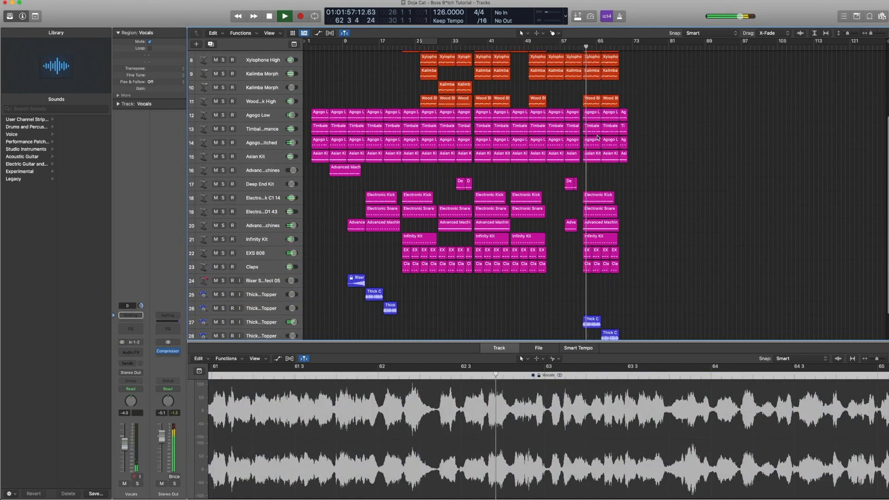
scroll(598, 137, up, 3)
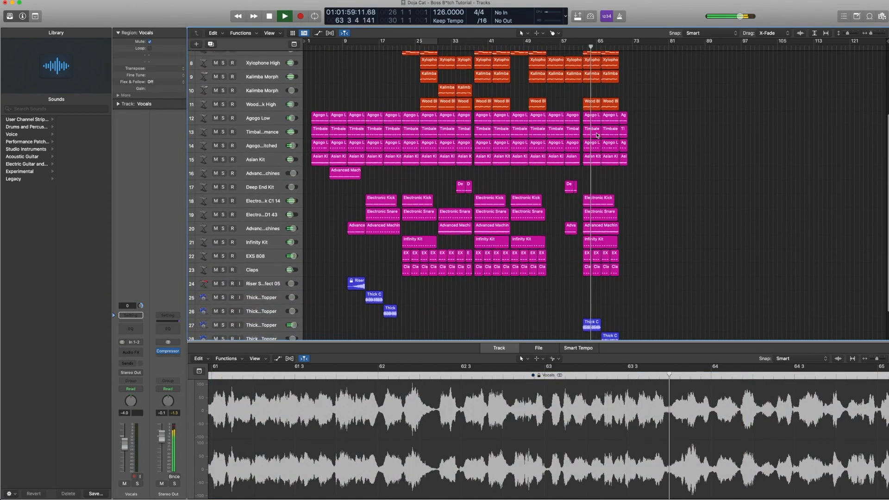
scroll(597, 139, down, 5)
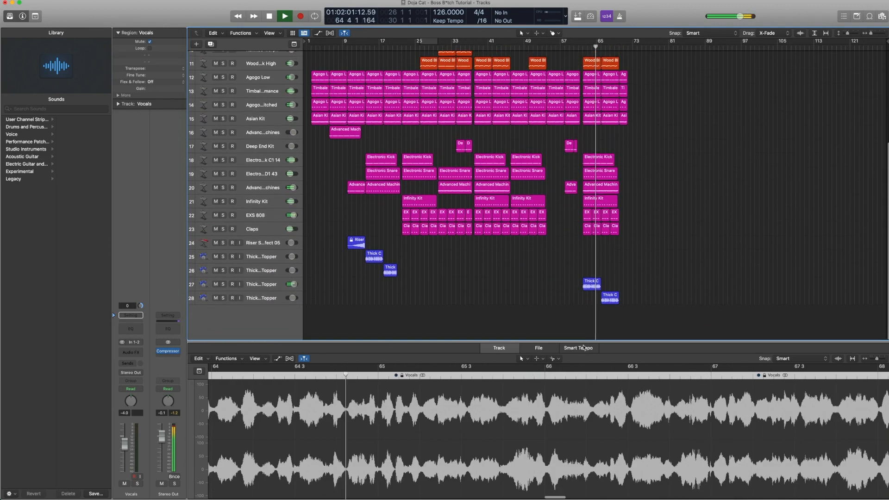
key(space)
- Hide the audio editor, play the instrumental from bar 66 to bar 68, unmute the Vocals region and return the playhead to bar 62
key(e)
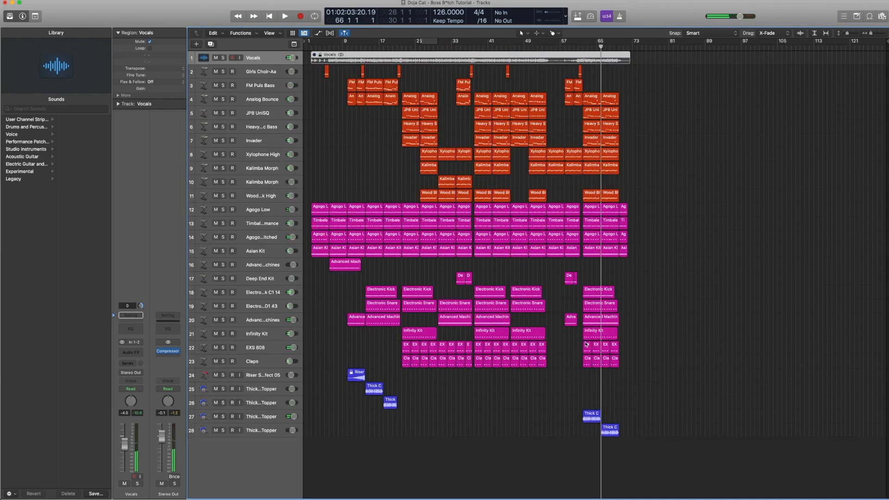
key(space)
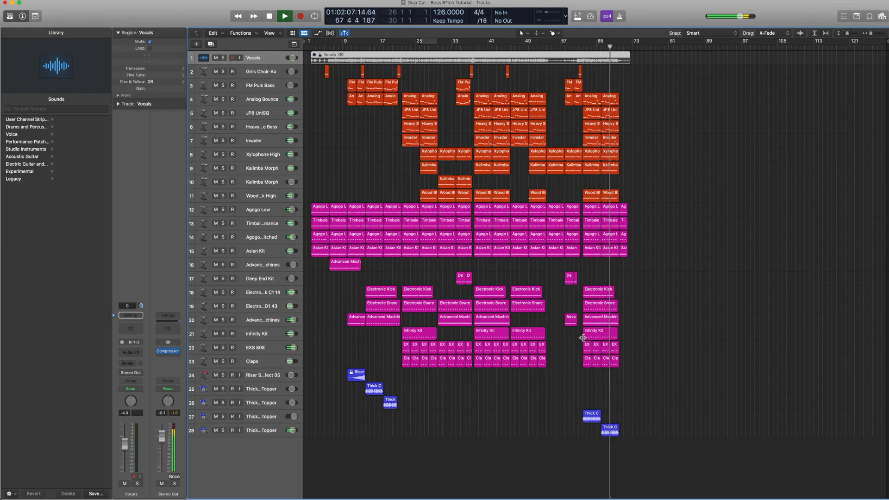
key(space)
click(586, 58)
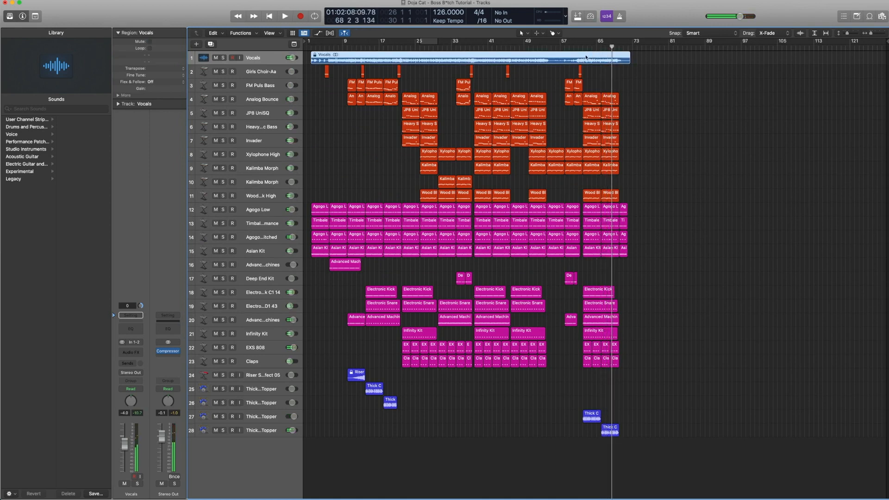
click(582, 46)
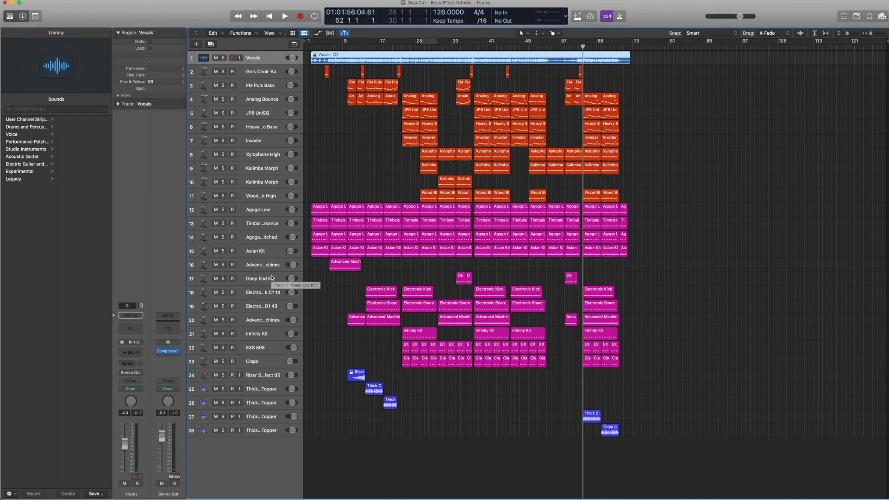
- Open the Compressor on the Stereo Out channel and review the available Dynamics plug-ins, keeping Compressor selected
mouse_move(167, 354)
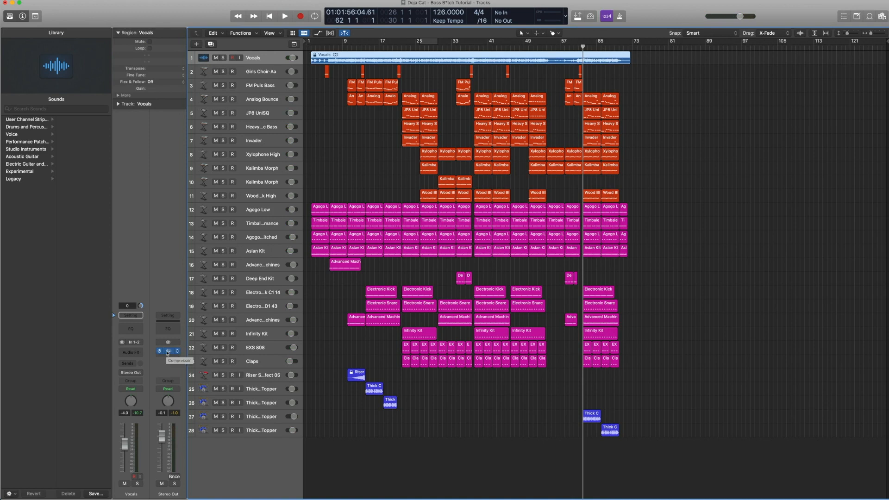
click(167, 353)
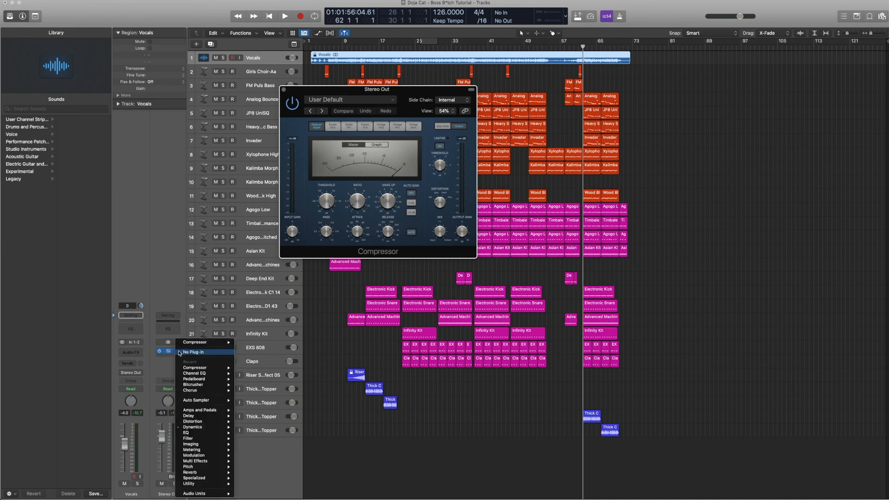
click(178, 352)
mouse_move(199, 427)
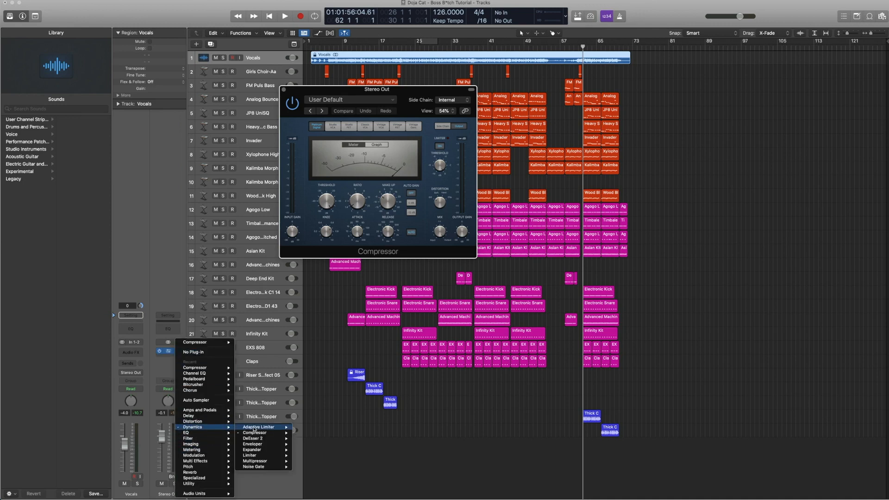
mouse_move(253, 428)
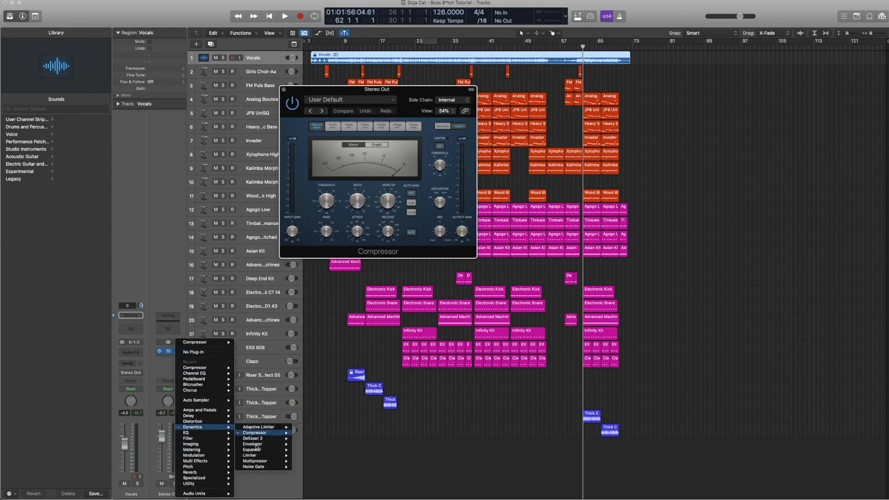
mouse_move(260, 456)
click(263, 435)
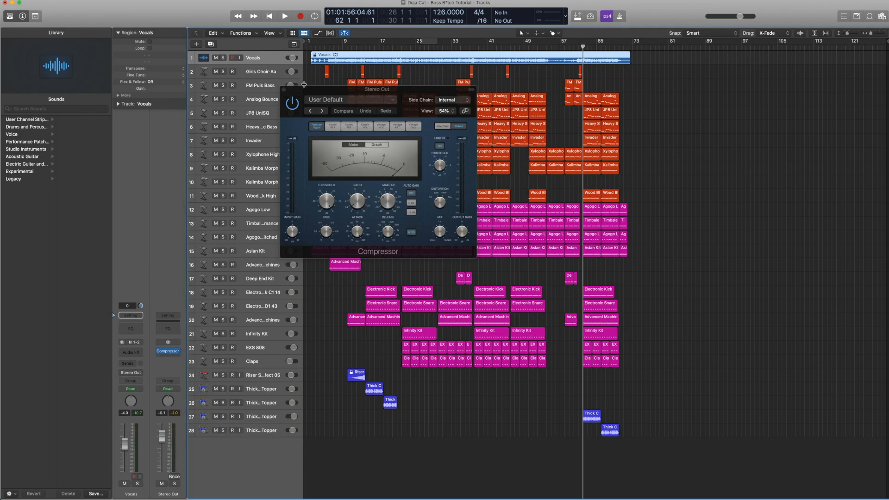
- Move the Compressor window clear of the regions, play the final section from bar 62 to bar 64 watching its meter, and close it
drag(305, 90, 524, 96)
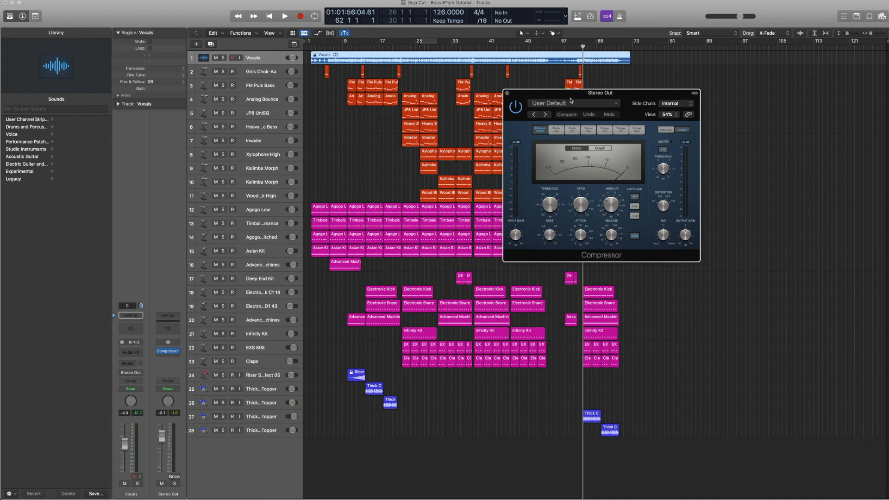
drag(574, 94, 82, 39)
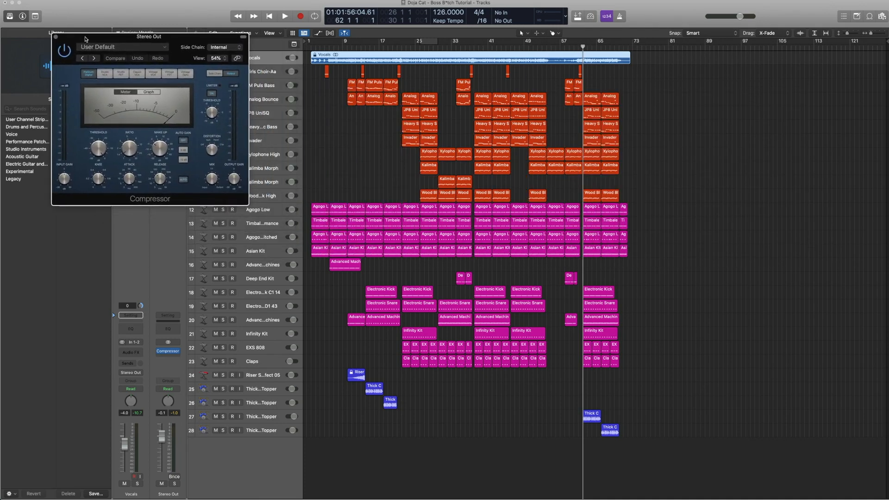
key(space)
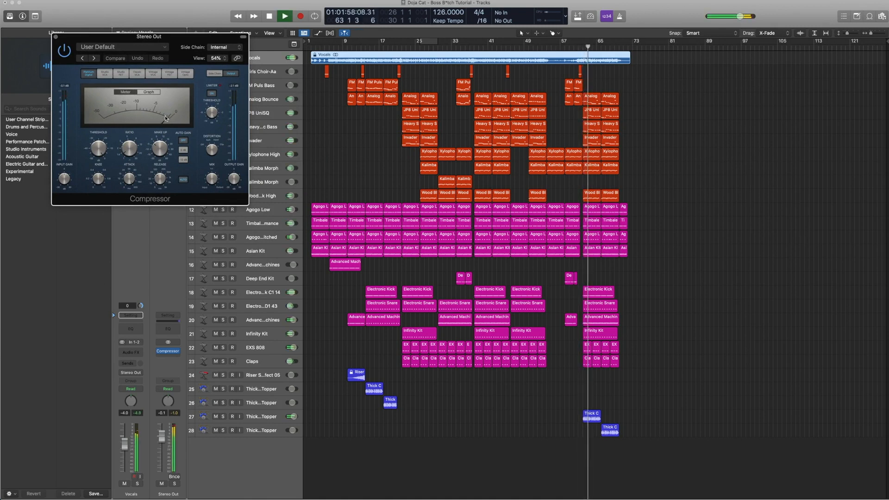
key(space)
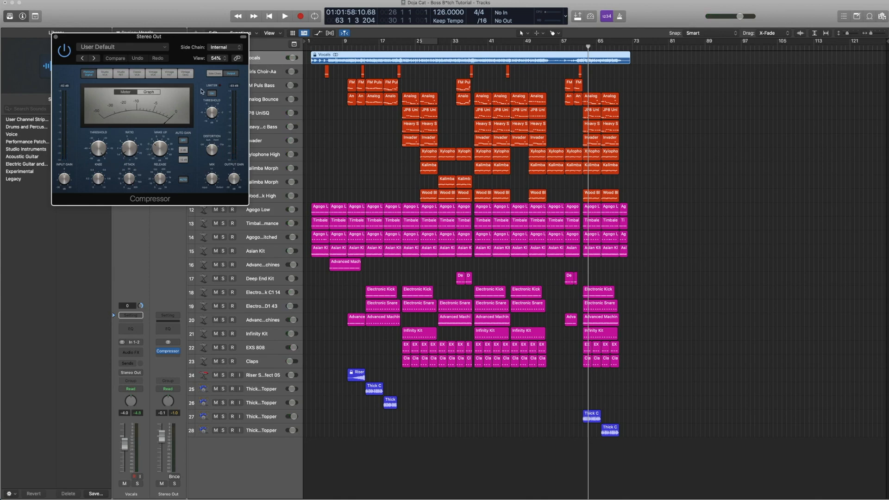
key(space)
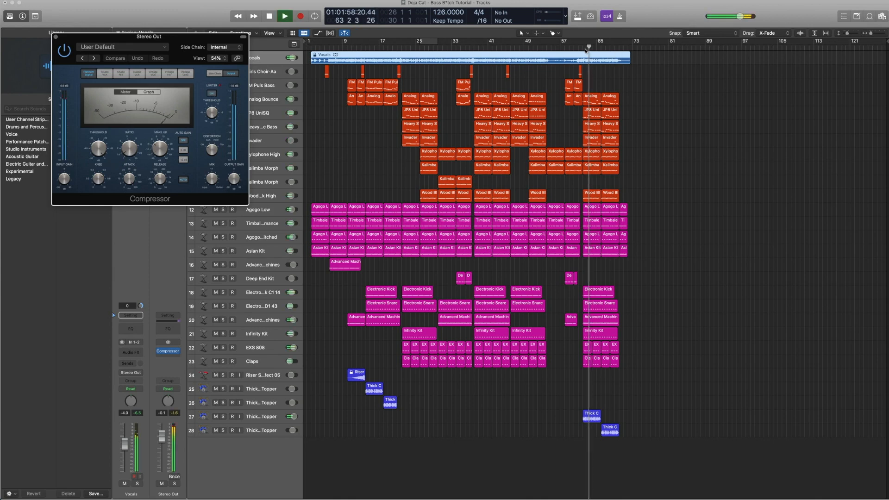
key(space)
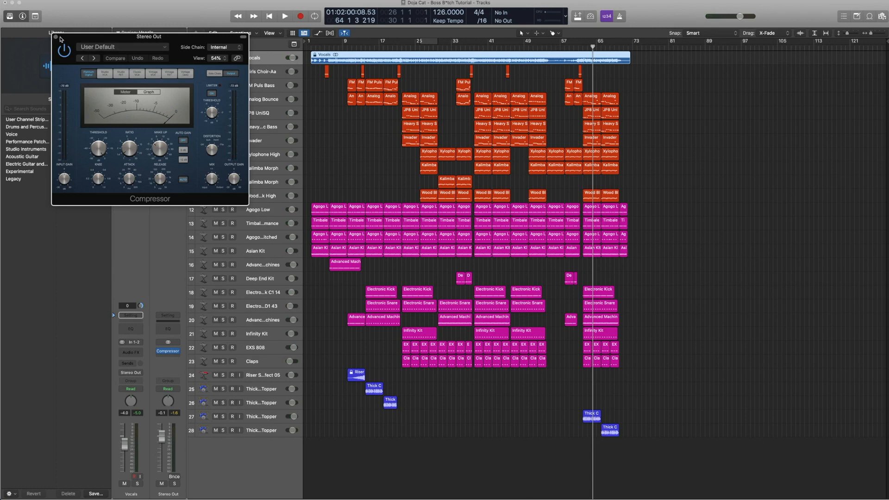
mouse_move(157, 149)
click(55, 38)
- Insert a stereo Loudness Meter after the Compressor on the Stereo Out, raise its target level line and move its window beside the regions
click(172, 358)
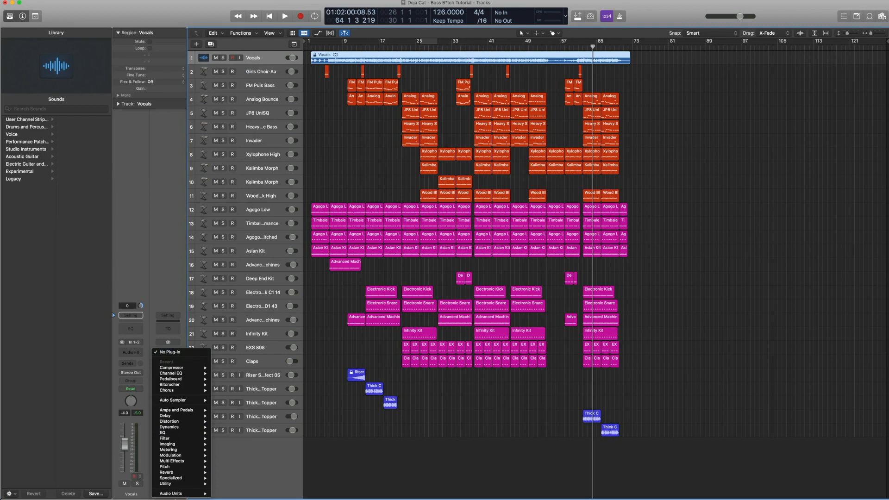
mouse_move(181, 449)
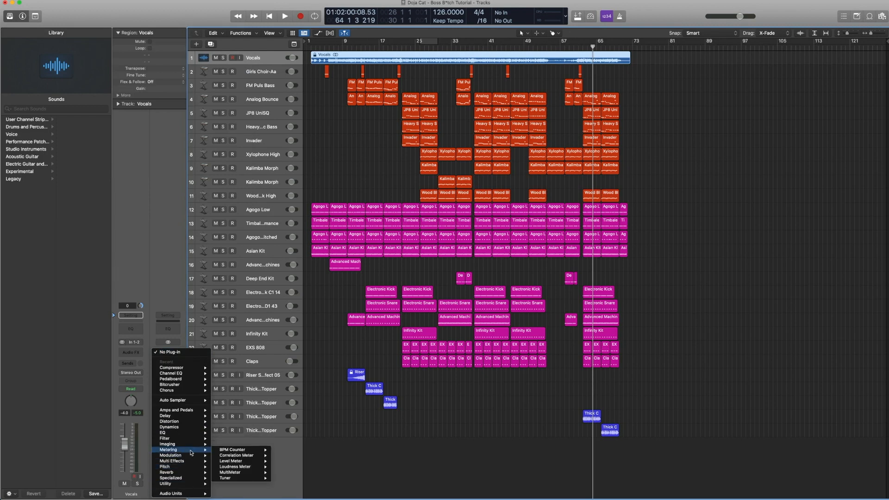
mouse_move(256, 466)
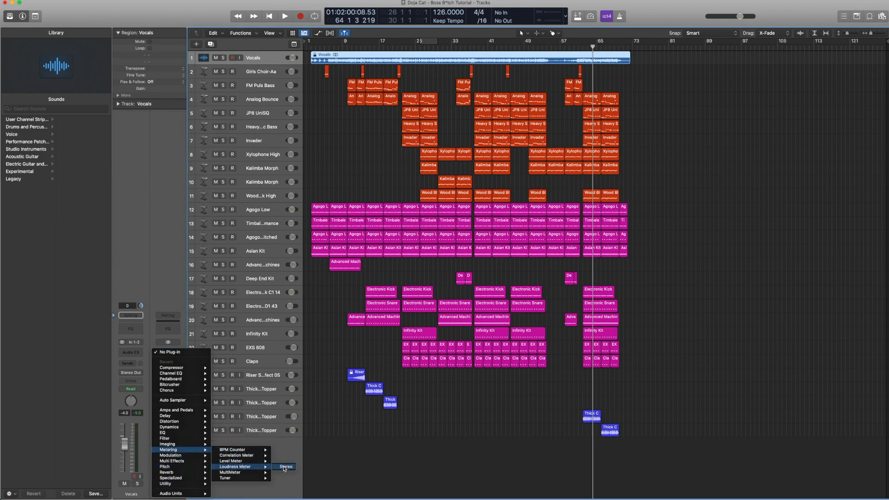
click(284, 467)
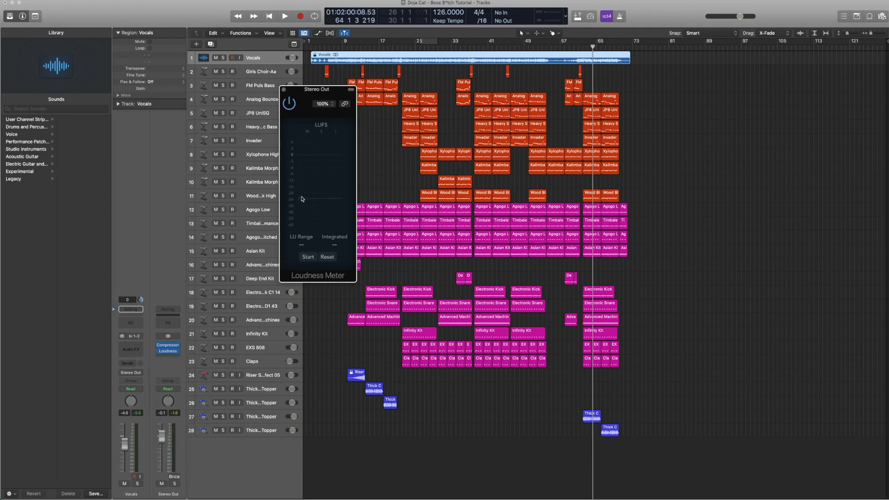
drag(300, 198, 304, 181)
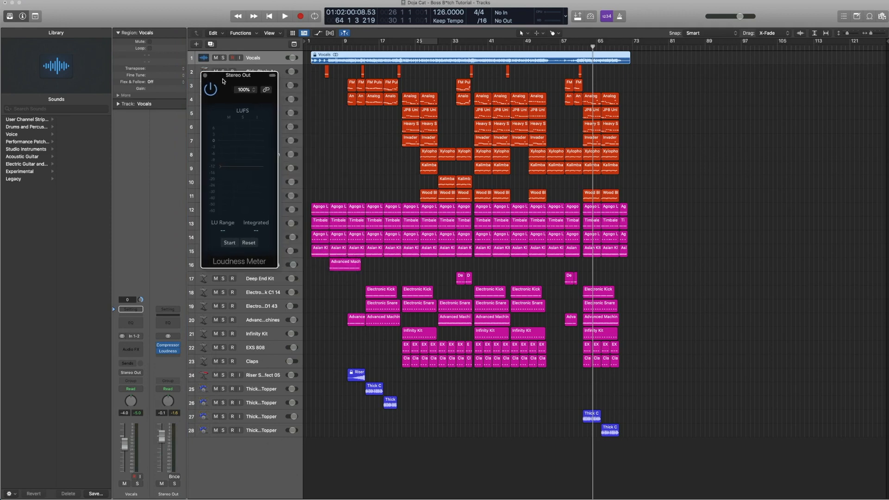
drag(305, 90, 228, 73)
- Start the integrated loudness measurement and play the intro from bar 2 to about bar 3
click(311, 47)
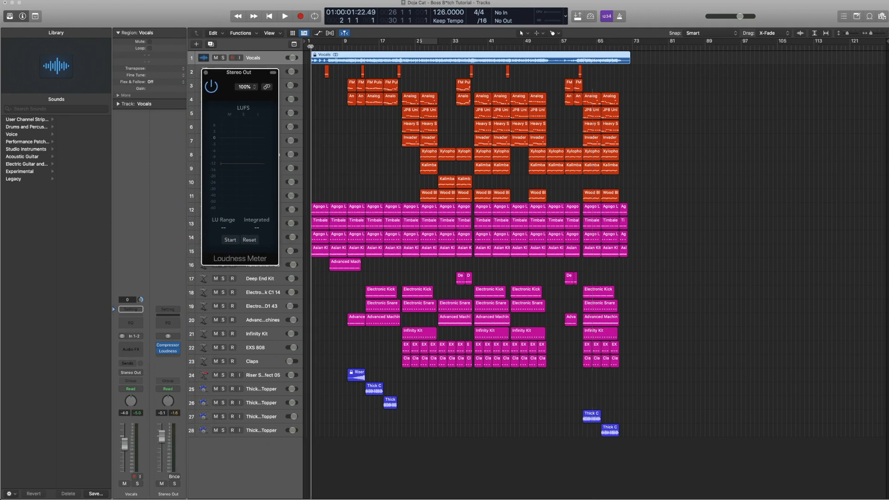
click(230, 241)
key(space)
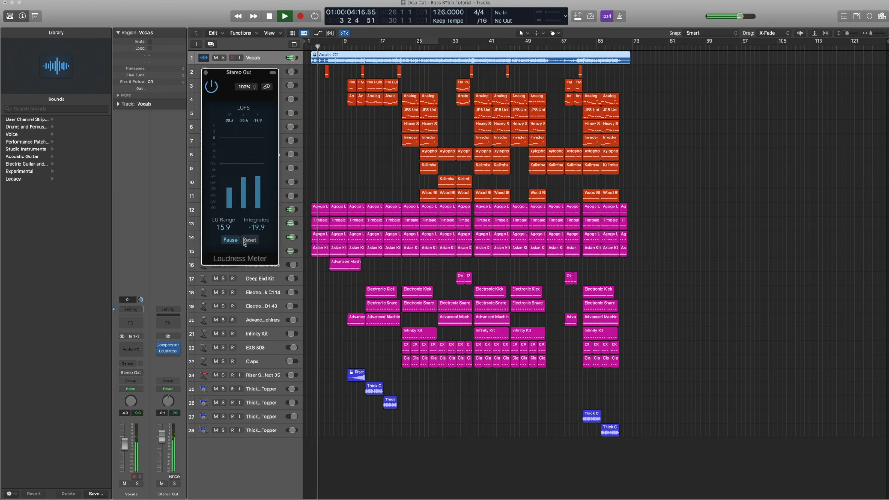
key(space)
- Measure the loudness while playing from about bar 22 and from bar 38, stop playback and close the Loudness Meter window
click(401, 46)
key(space)
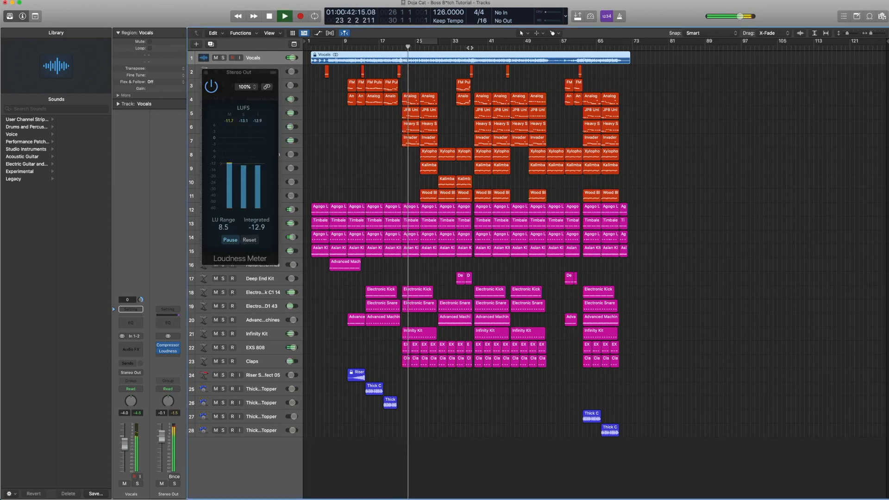
click(474, 46)
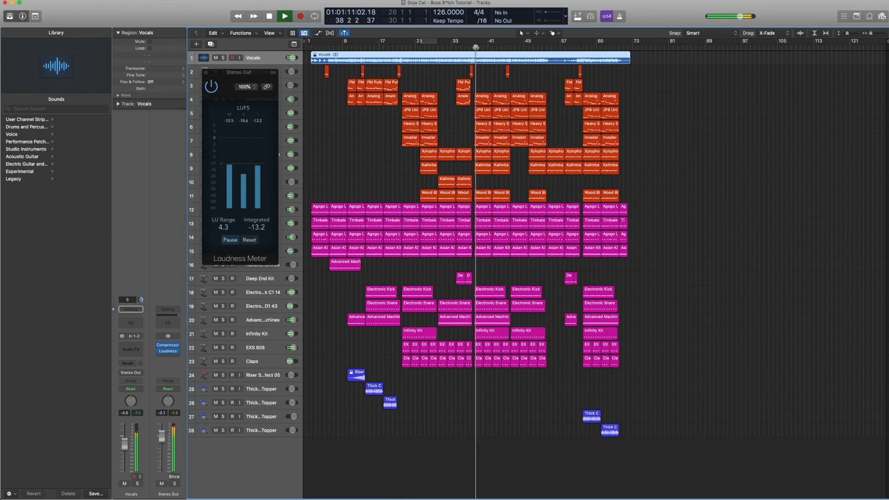
key(space)
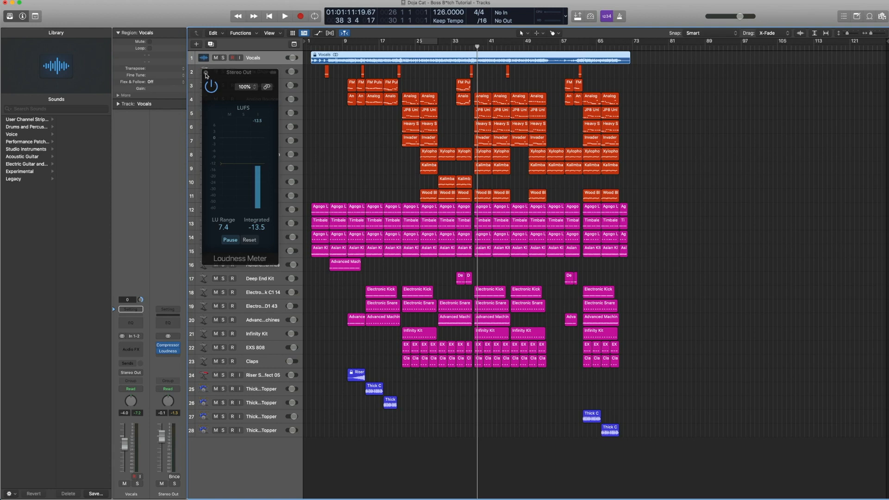
drag(207, 75, 298, 96)
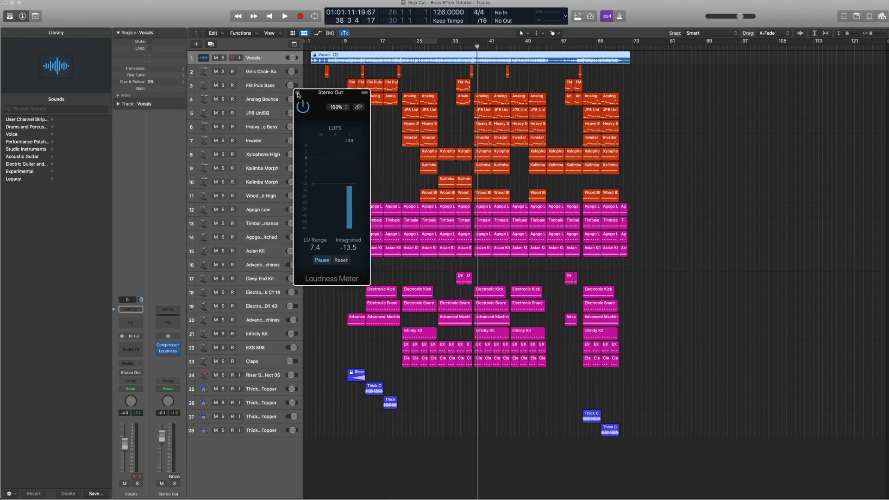
click(297, 93)
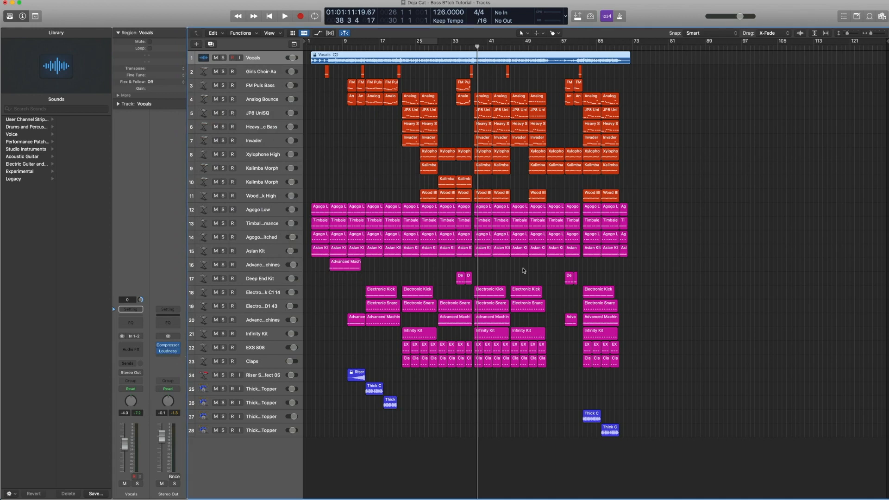
click(460, 123)
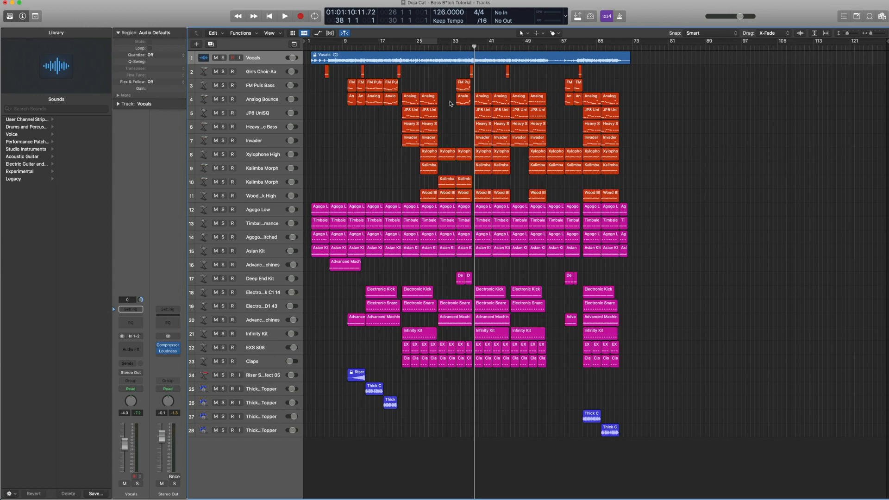
click(761, 1)
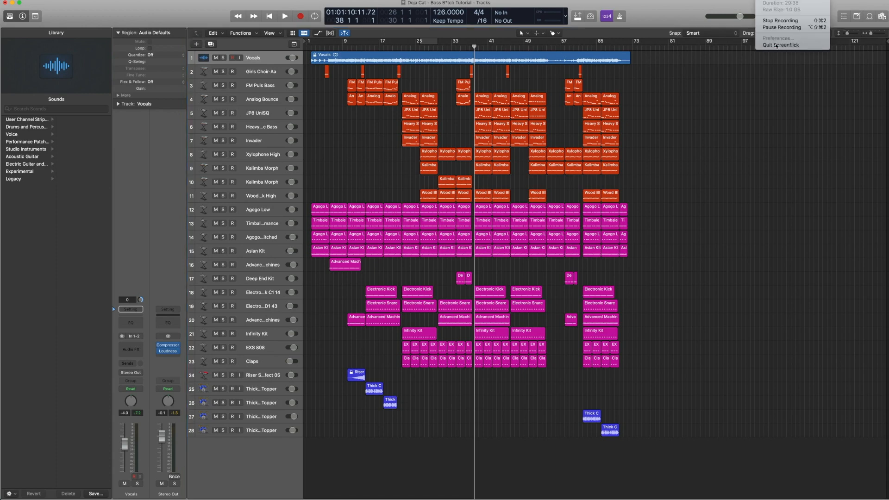